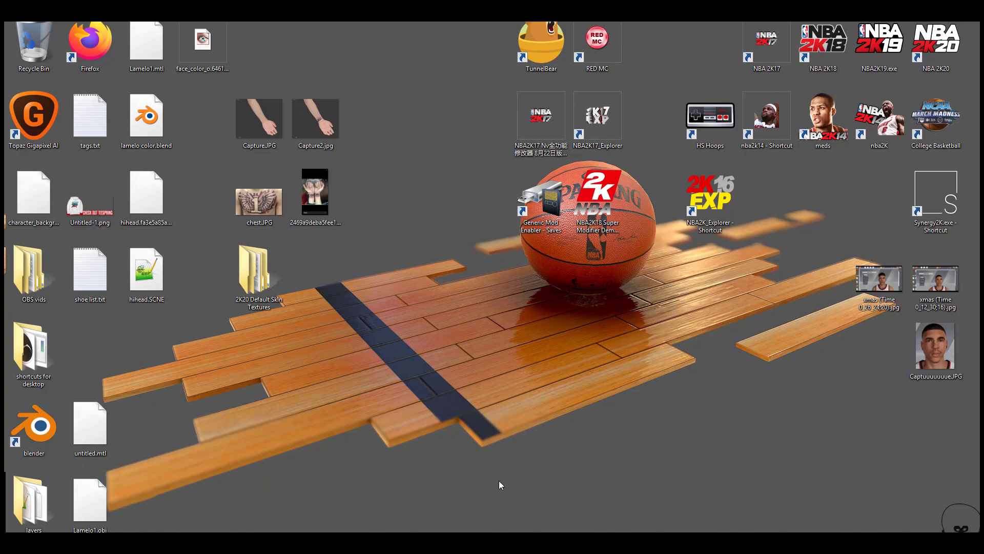
Open 2K20 Chest and Arm 3D model.blend from the 3D models folder inside 2K20 Default Skin Textures on the desktop
left_click(263, 285)
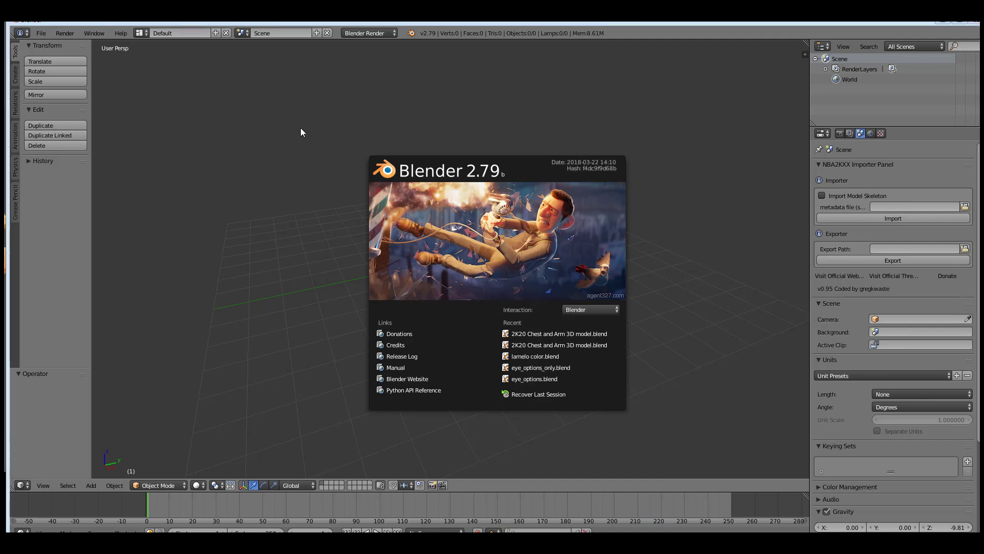
left_click(598, 123)
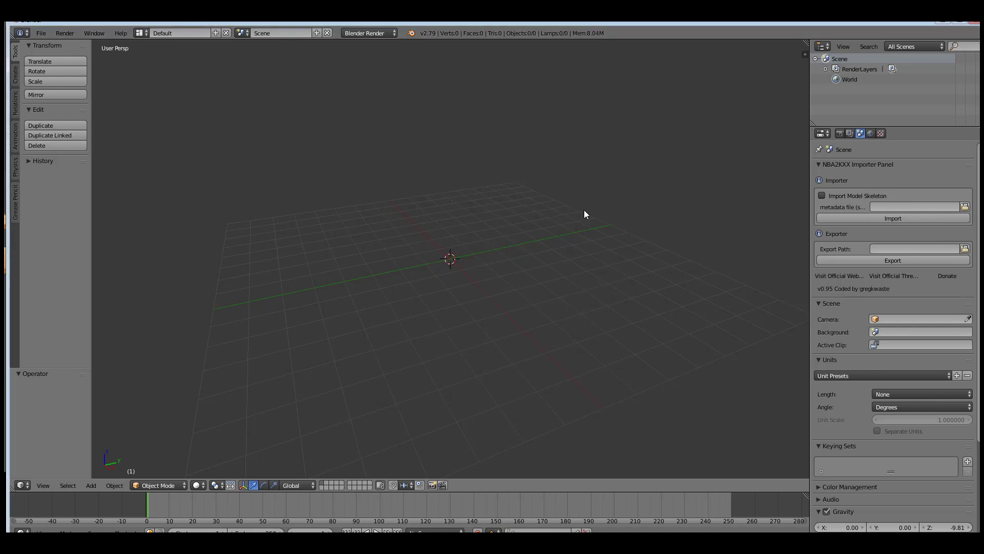
key("KP_5")
left_click(41, 33)
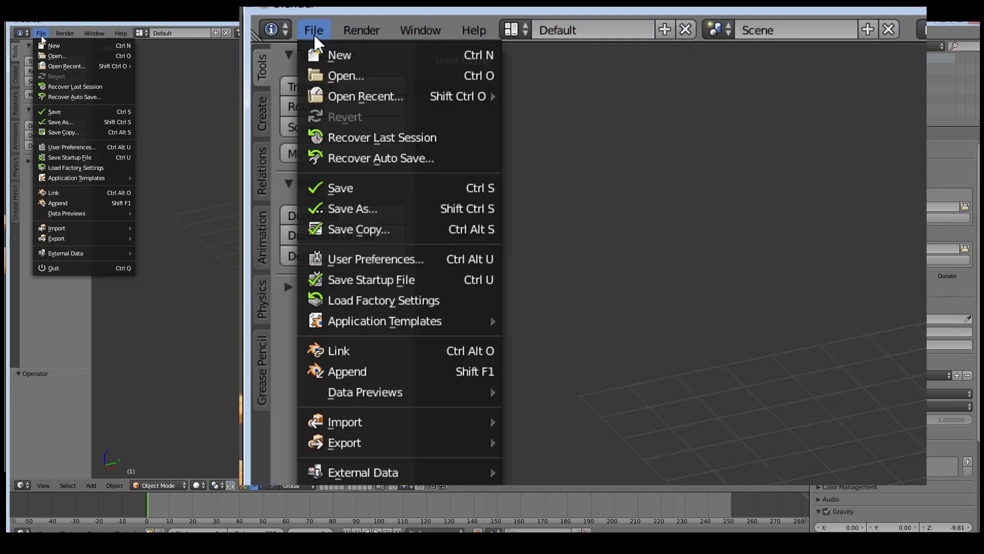
left_click(55, 55)
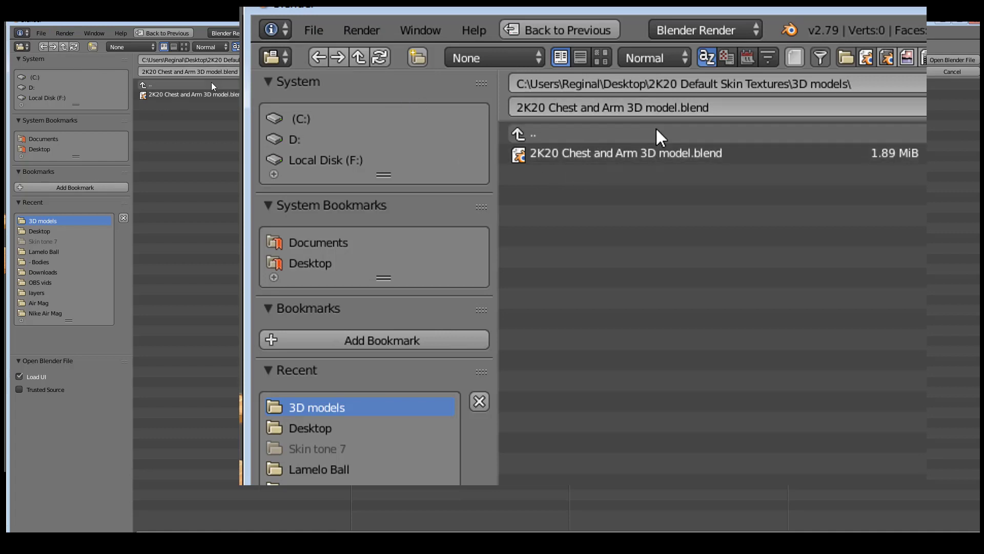
left_click(41, 150)
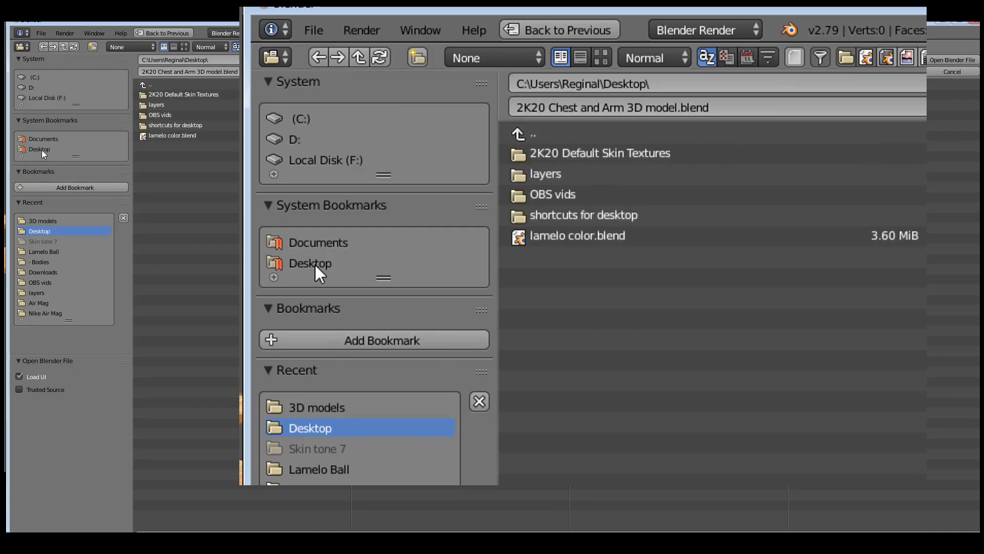
left_click(624, 152)
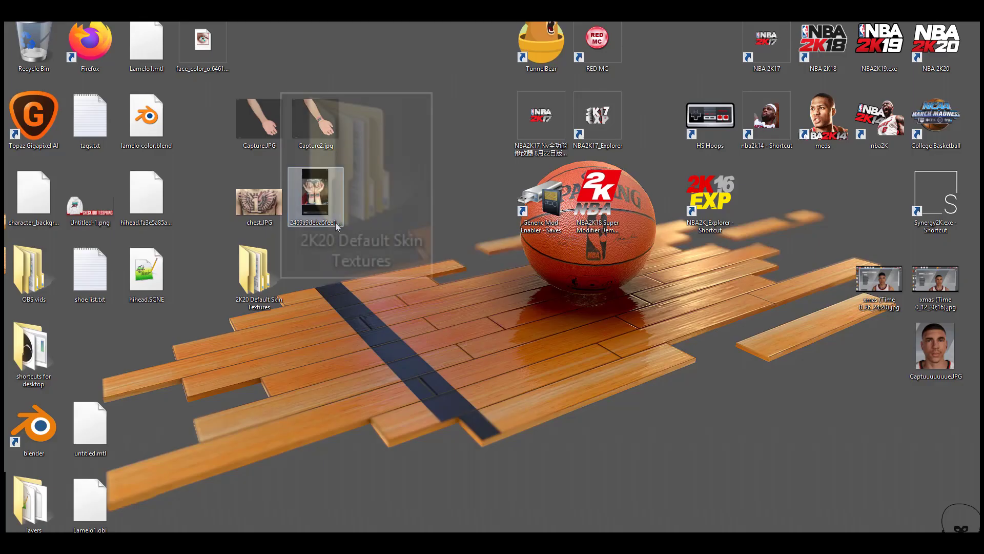
left_click_drag(337, 227, 258, 274)
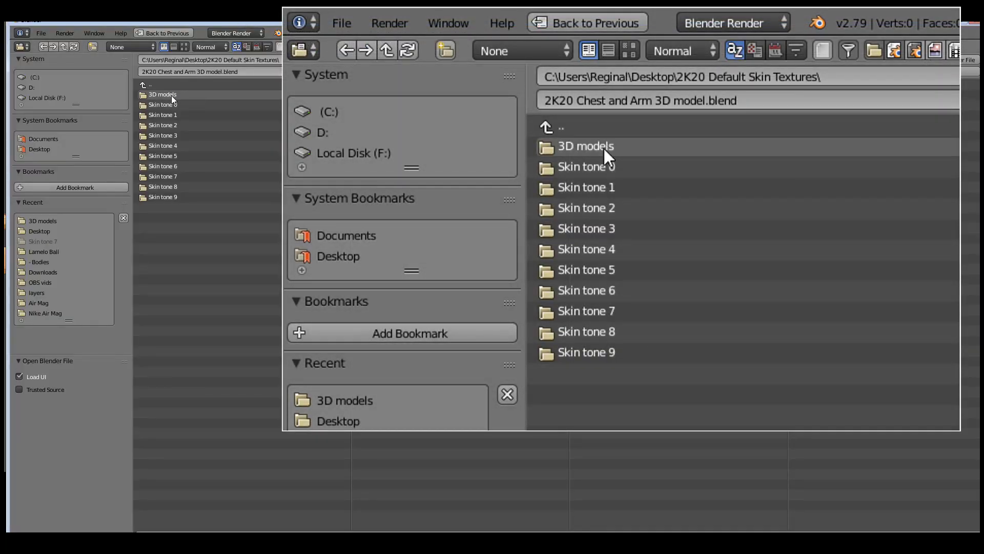
left_click(172, 99)
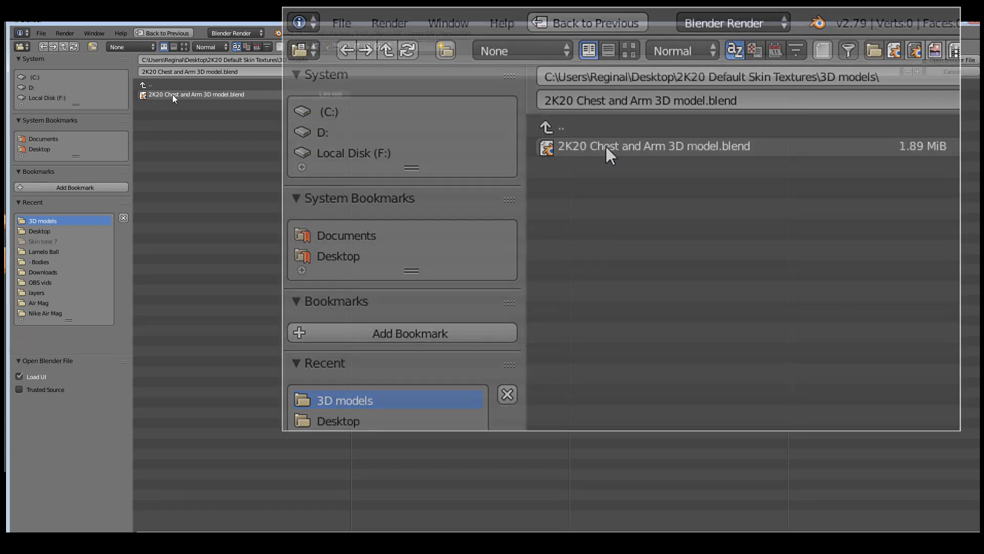
left_click(173, 95)
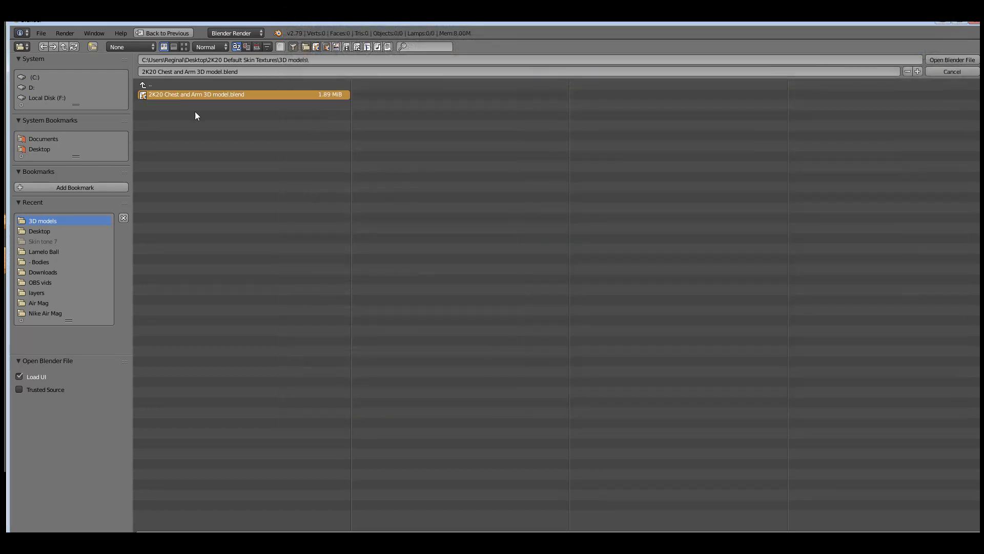
left_click(954, 60)
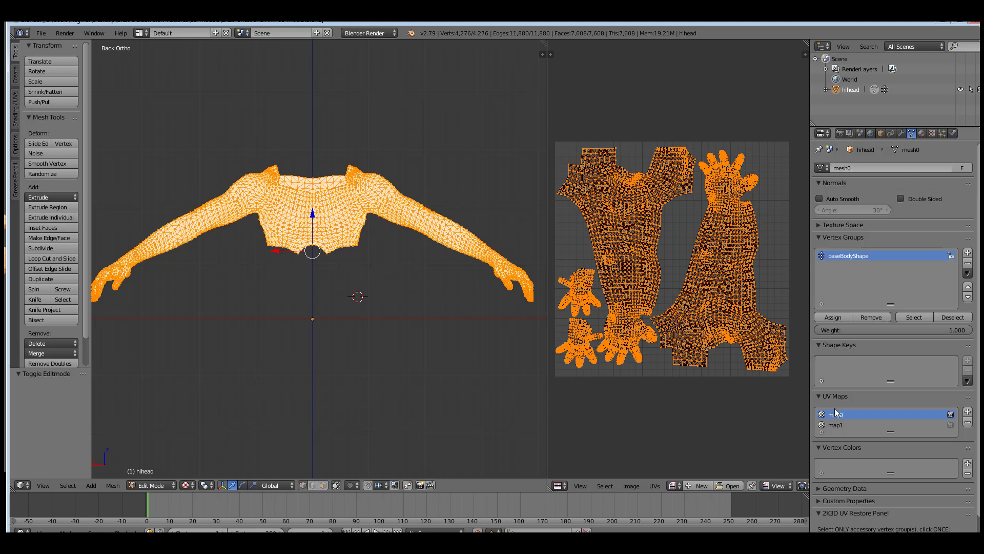
Unlink the chest color image from UV map map1 and make map0 the active UV map
left_click(837, 425)
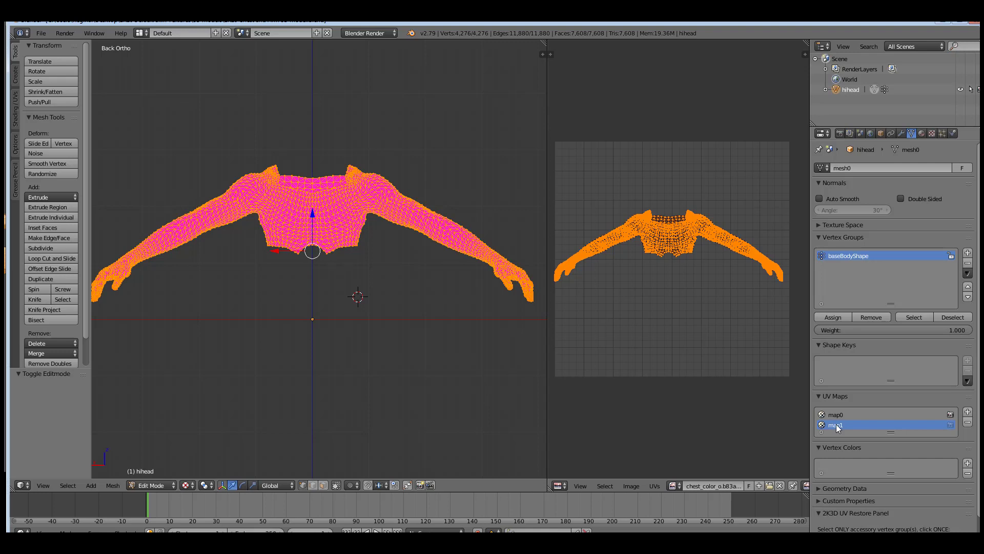
left_click(780, 486)
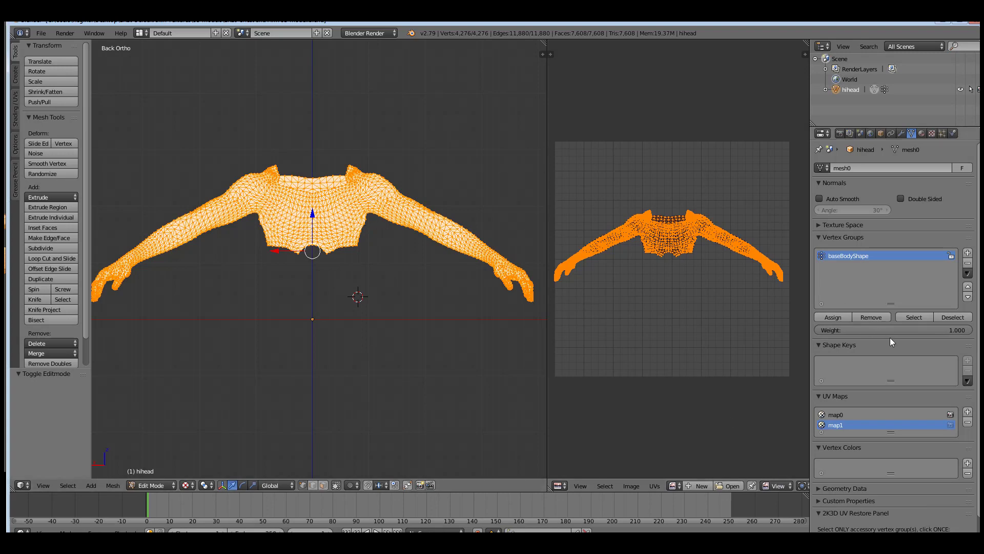
left_click(836, 414)
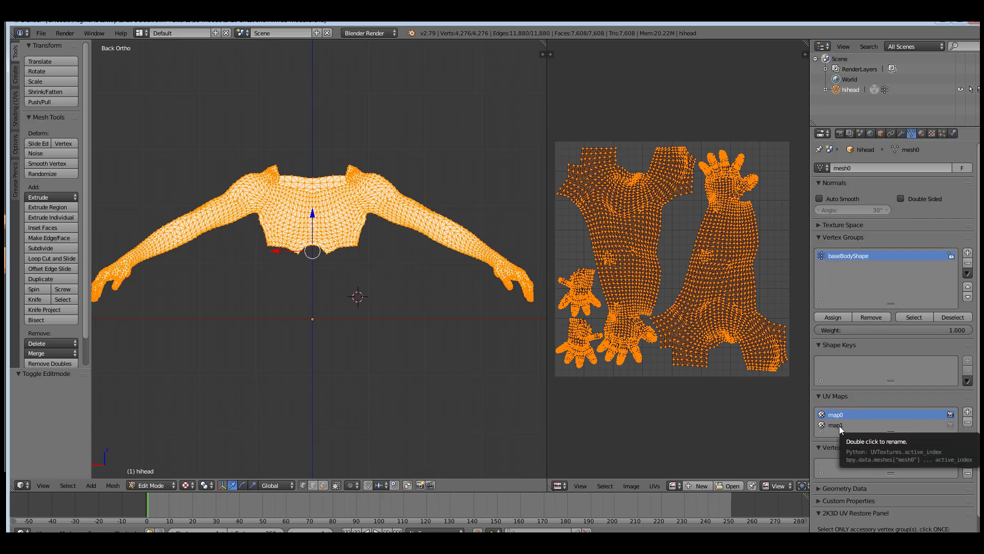
left_click(840, 427)
left_click(842, 415)
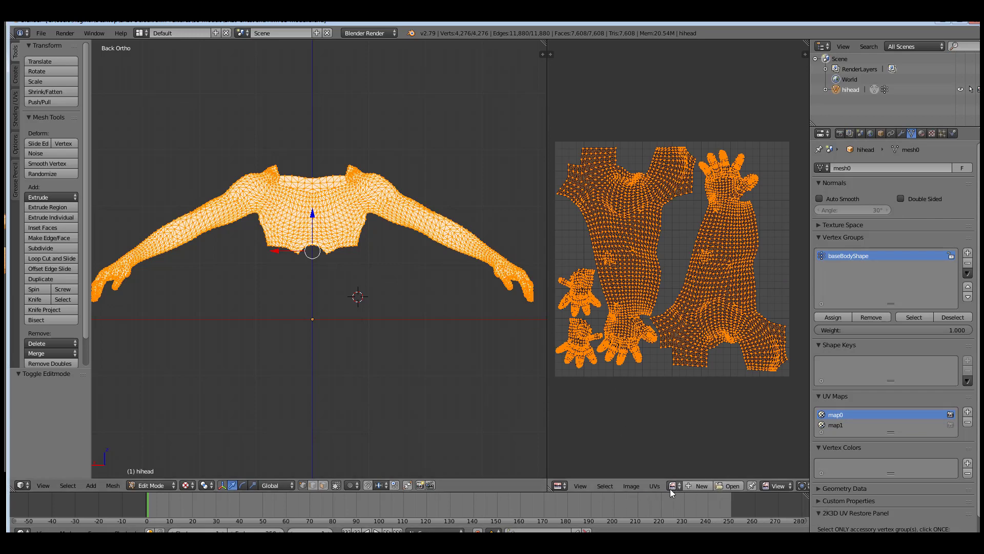
Load chest_color_o.e5c7ae6b3c4a6fd3.dds from the Skin tone 7 folder as the image for the map0 UV layout
left_click(631, 485)
left_click(640, 465)
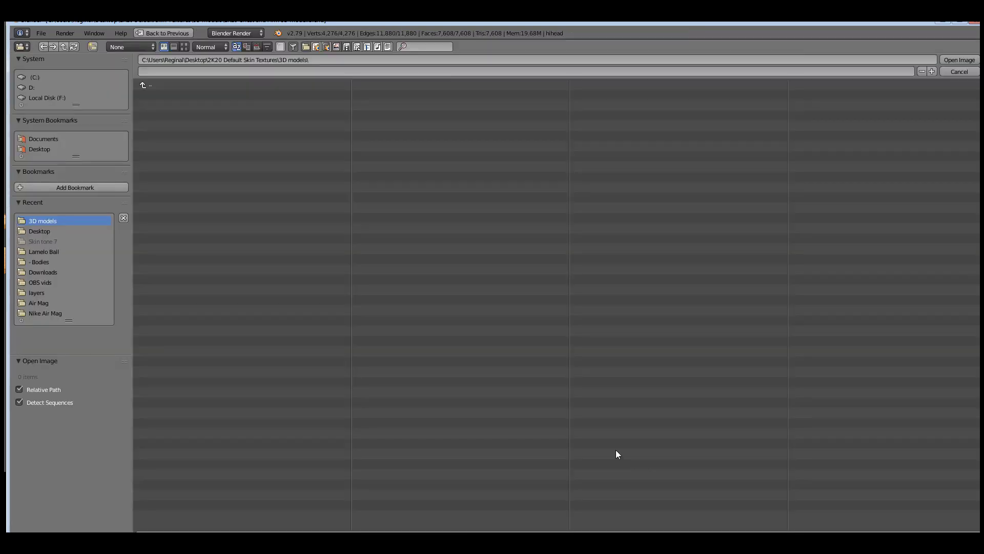
left_click(39, 148)
left_click(185, 95)
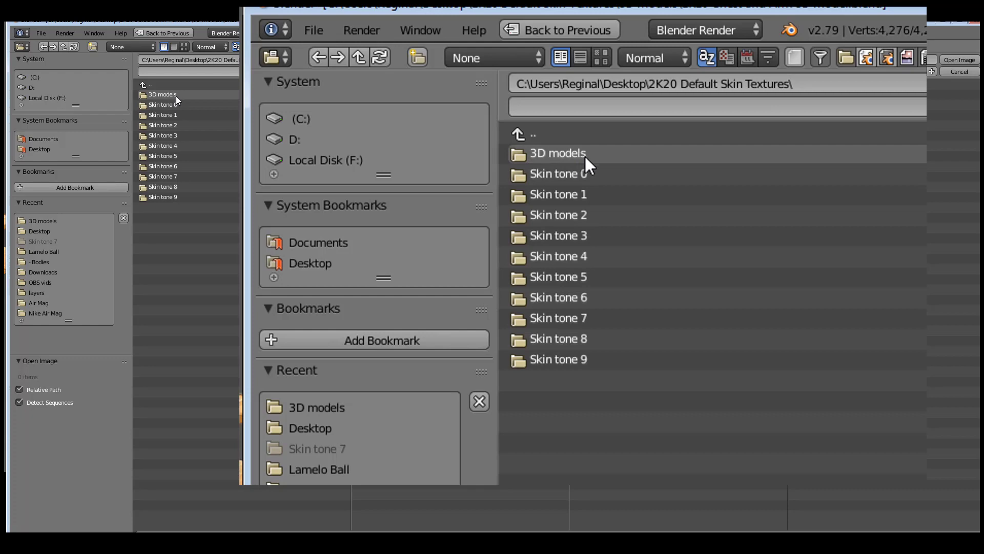
double_click(178, 177)
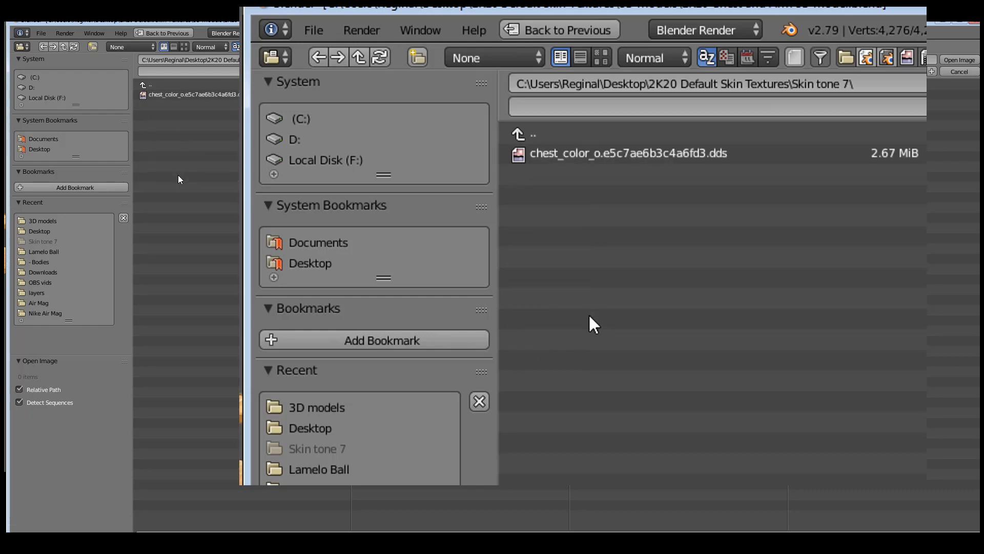
left_click(189, 96)
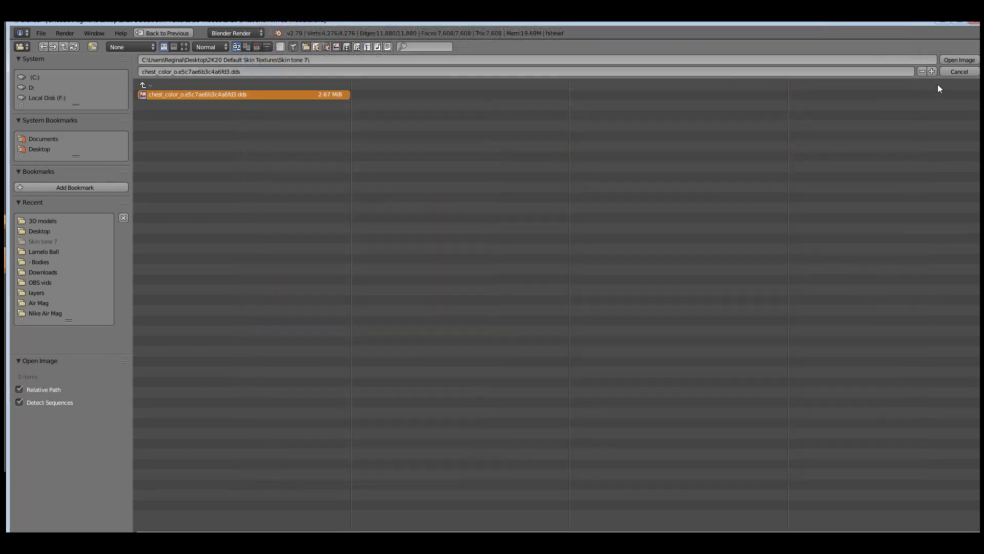
left_click(954, 61)
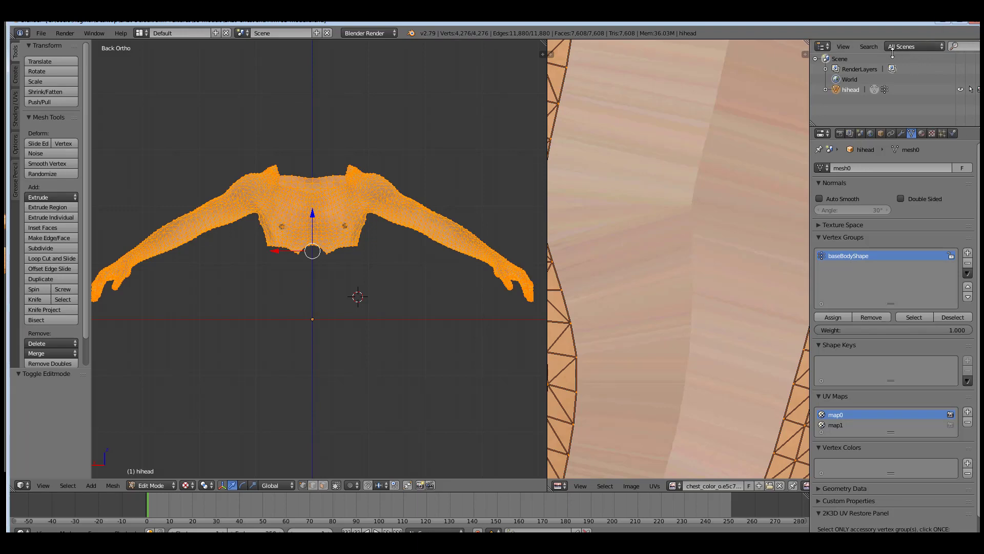
Switch to the 7-Zip window showing png30010.iff and extract appearance_info.RDAT to the desktop
left_click(941, 24)
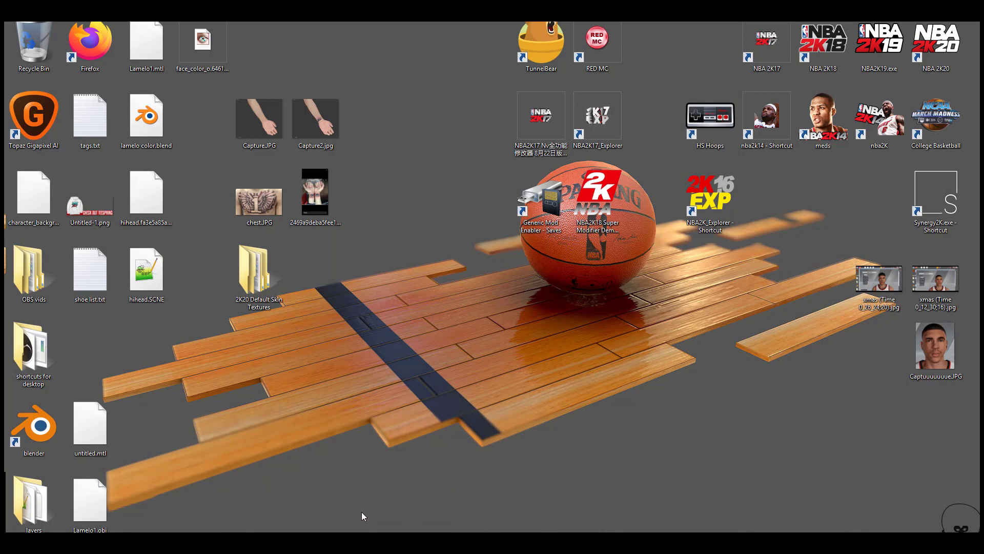
left_click(362, 515)
left_click(451, 376)
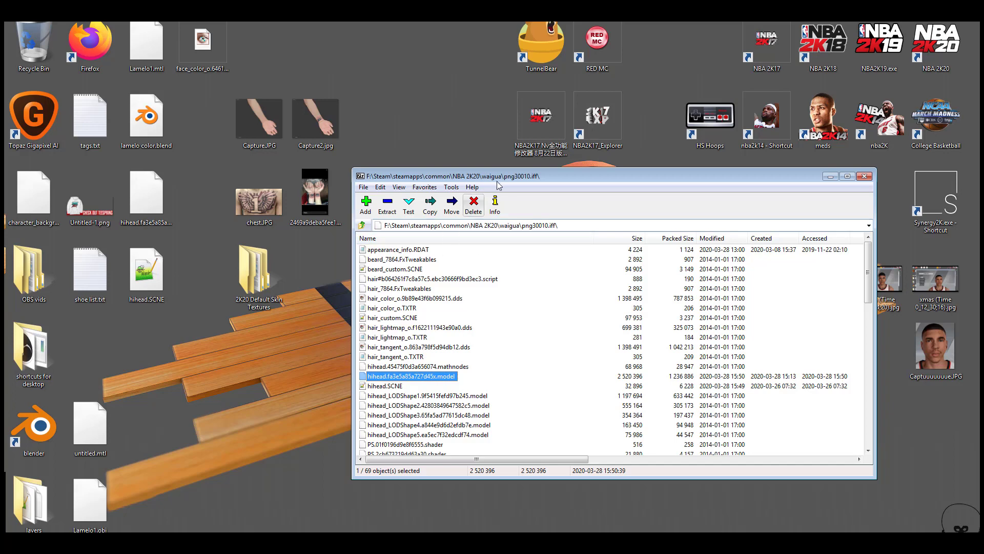
left_click_drag(513, 180, 460, 121)
mouse_move(643, 542)
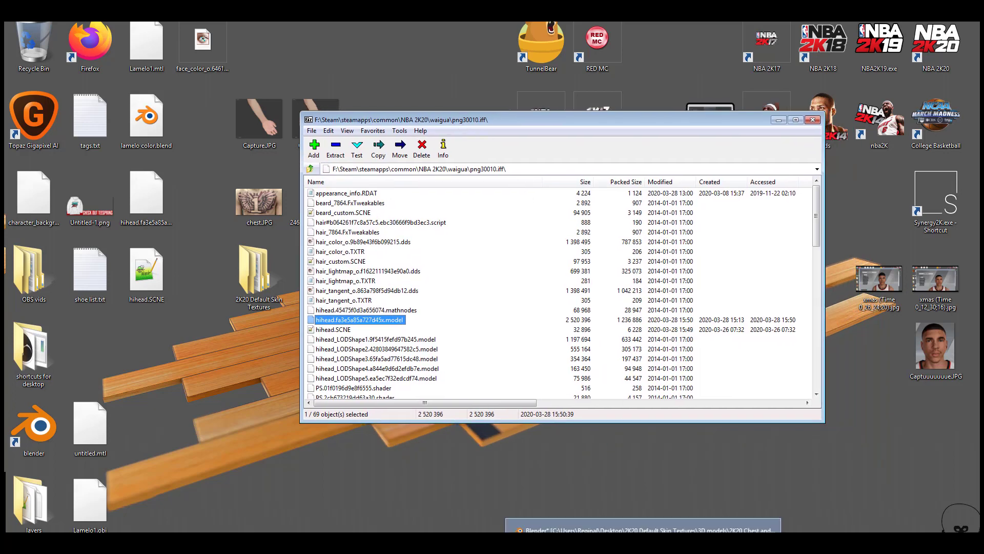
left_click(342, 195)
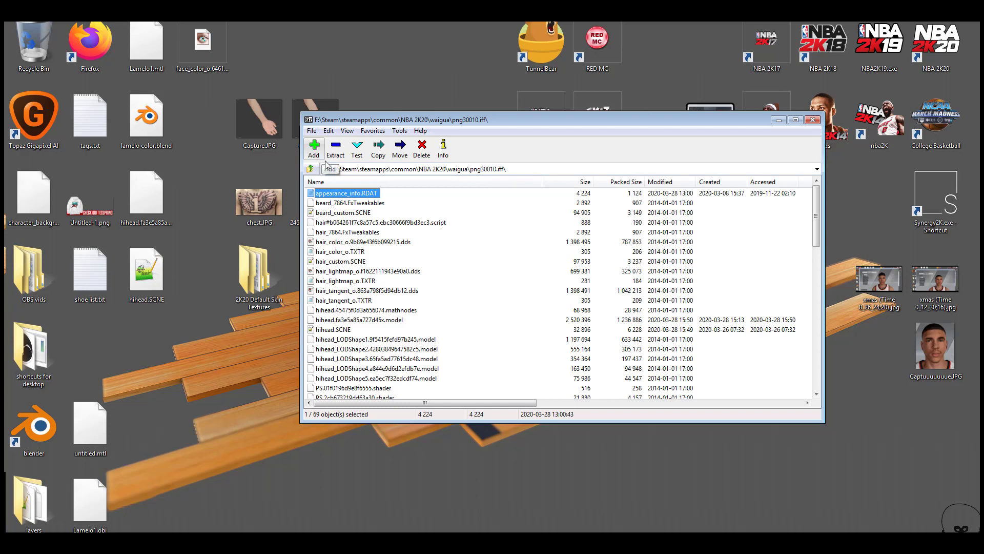
left_click_drag(356, 194, 163, 371)
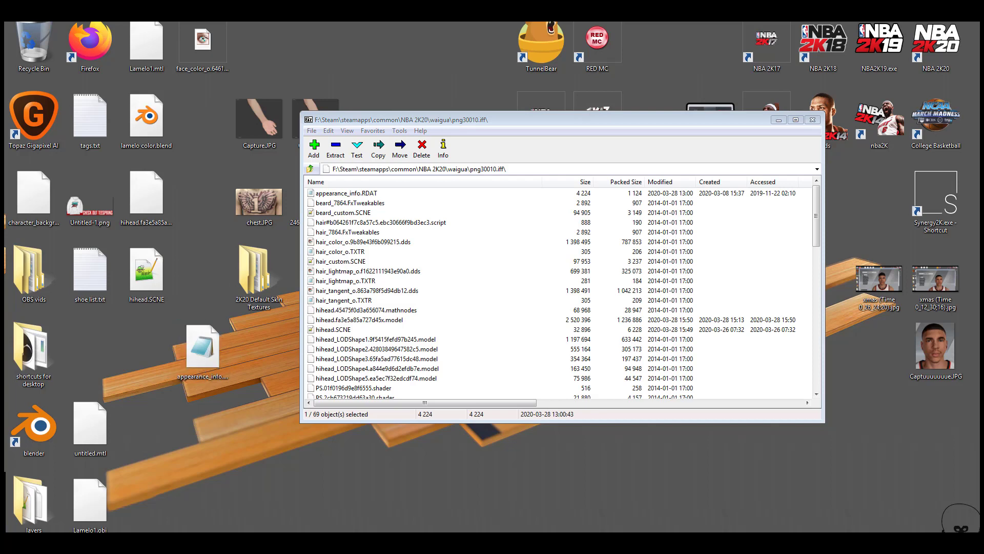
Open the extracted appearance_info.RDAT in Notepad++ and examine its skin color entry
key("alt+Tab")
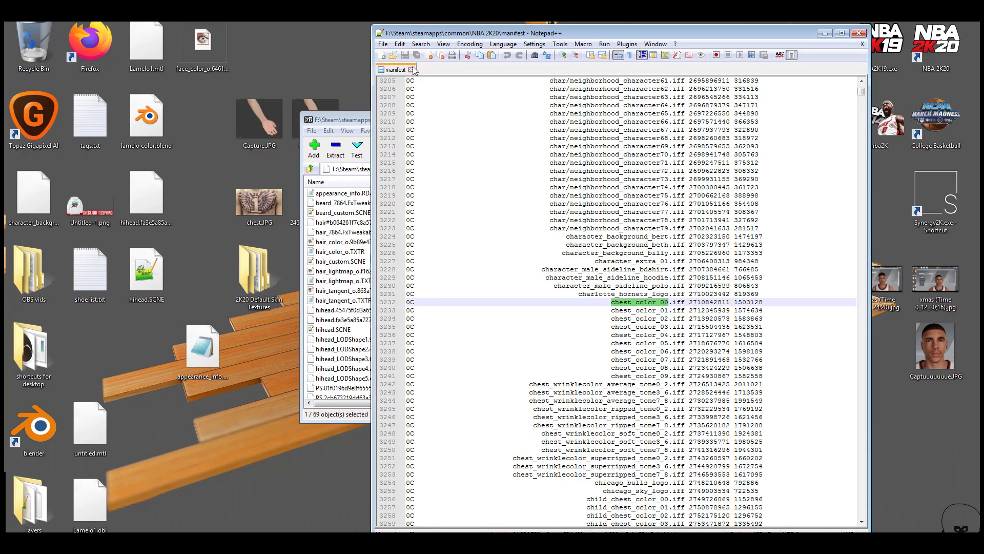
left_click_drag(187, 343, 423, 72)
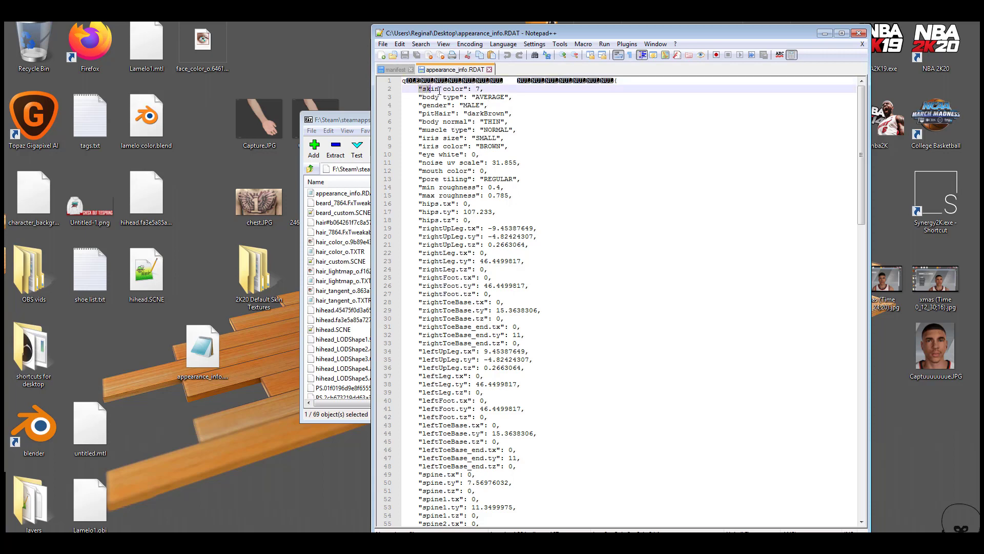
left_click_drag(419, 89, 487, 89)
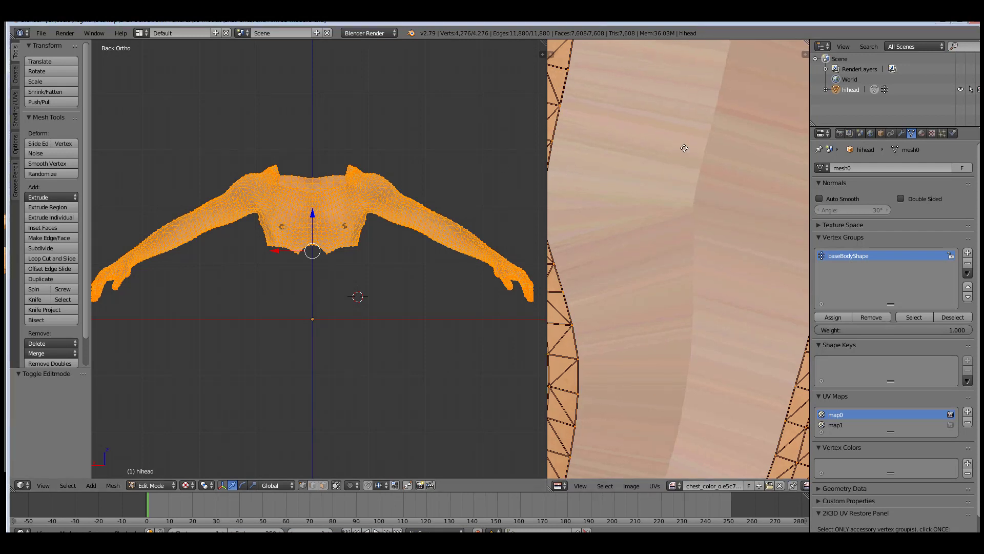
Switch back to Blender and put the textured hihead mesh into Object Mode
middle_click_drag(683, 147, 690, 129)
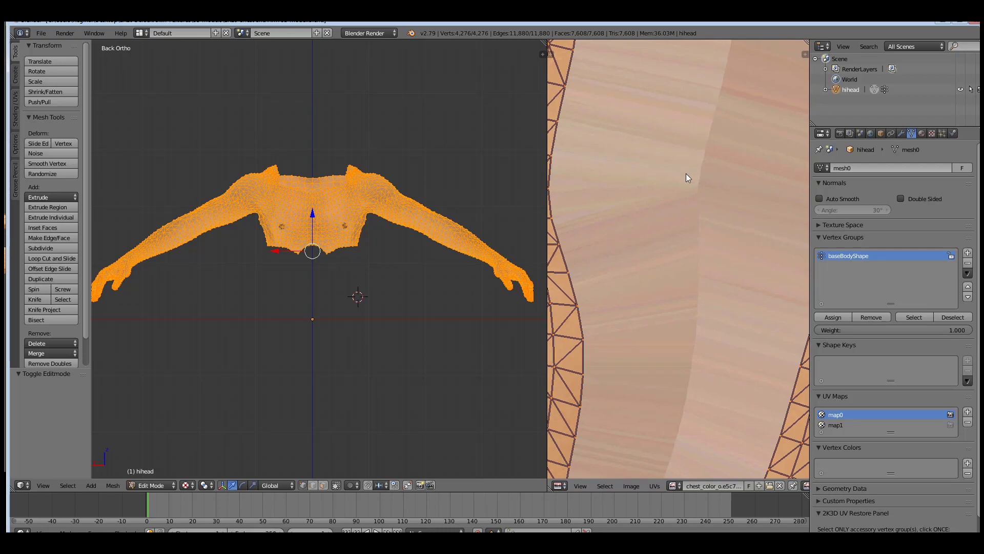
middle_click_drag(687, 175, 689, 312, "ctrl")
scroll(689, 312, "down", 4)
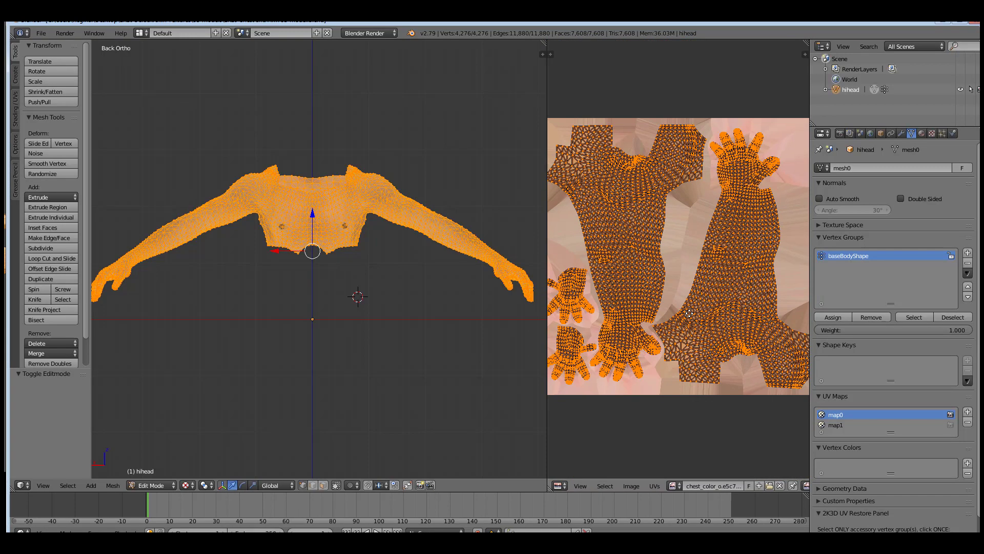
scroll(689, 310, "up", 3)
scroll(689, 312, "down", 1)
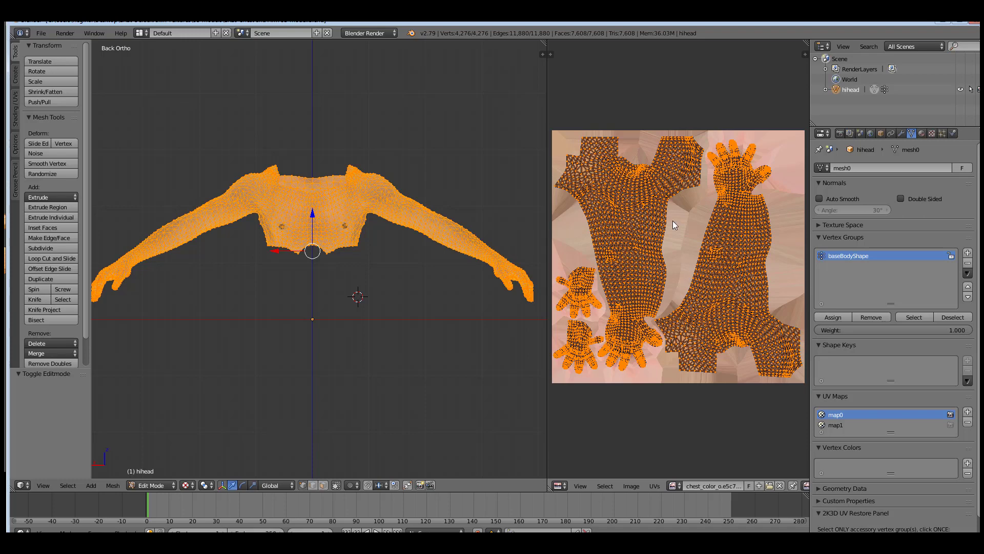
left_click(146, 487)
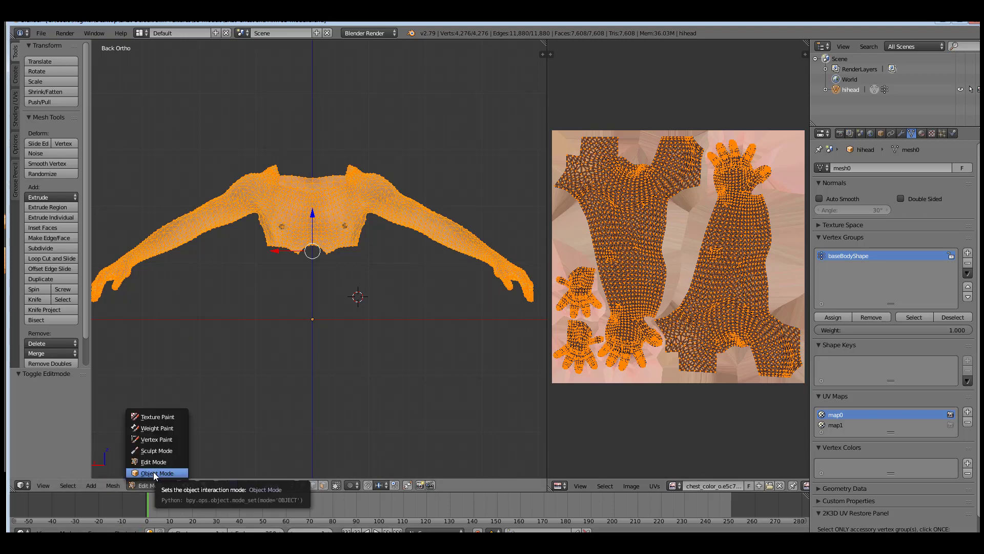
left_click(153, 473)
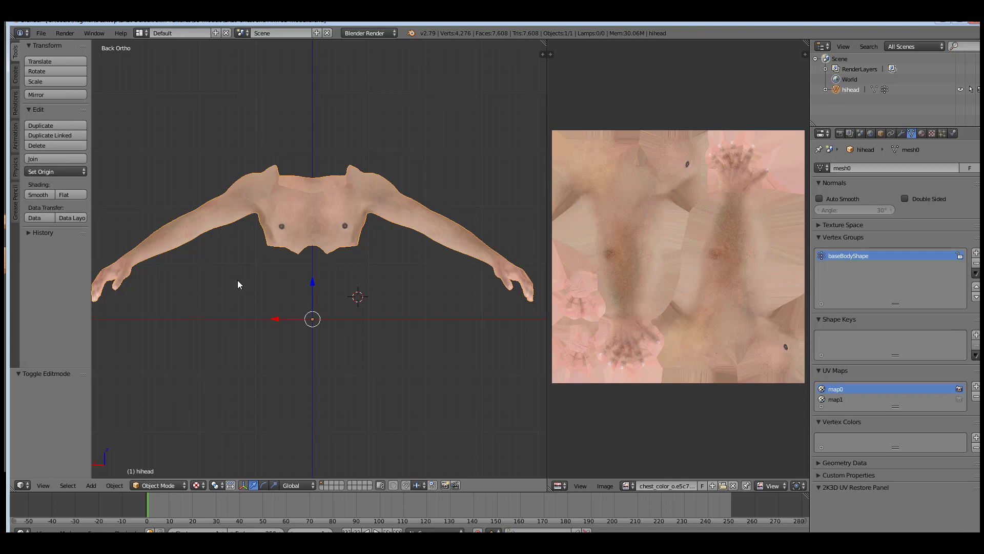
Compare the chest and arm model in perspective and orthographic view
mouse_move(230, 272)
middle_mouse_down()
mouse_move(325, 336)
mouse_move(362, 327)
mouse_move(439, 222)
mouse_move(448, 253)
mouse_move(423, 303)
mouse_move(333, 312)
mouse_move(236, 279)
mouse_move(208, 281)
mouse_move(230, 281)
middle_mouse_up()
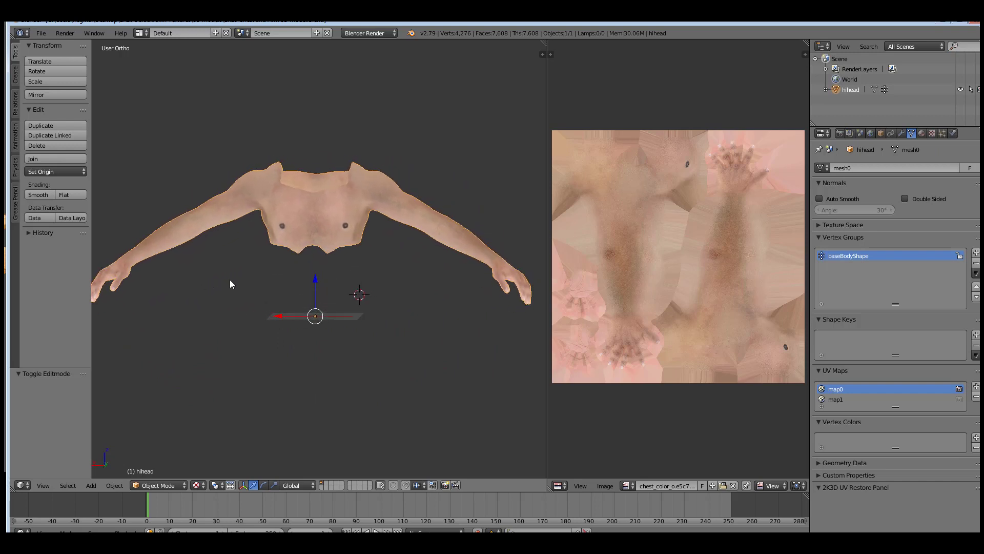
key("KP_5")
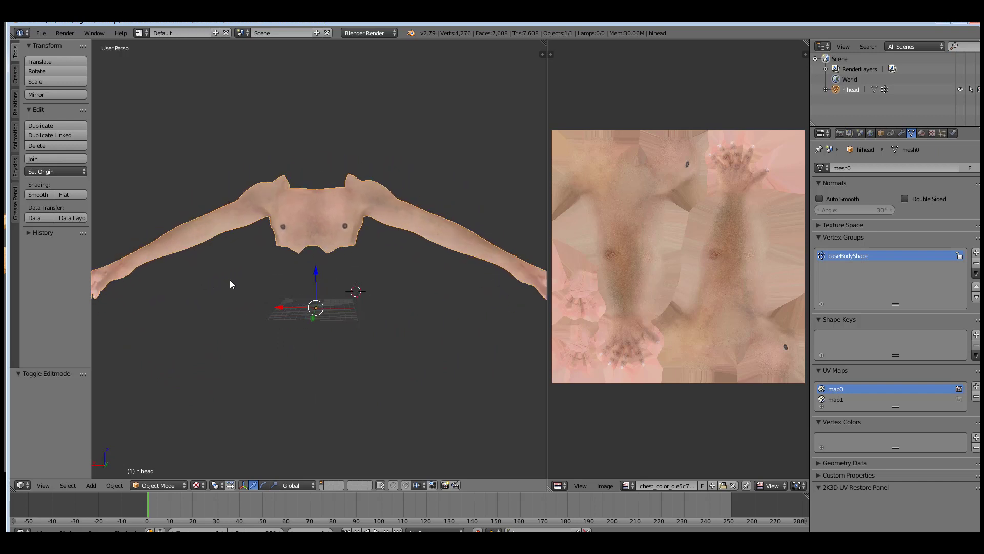
key("KP_5")
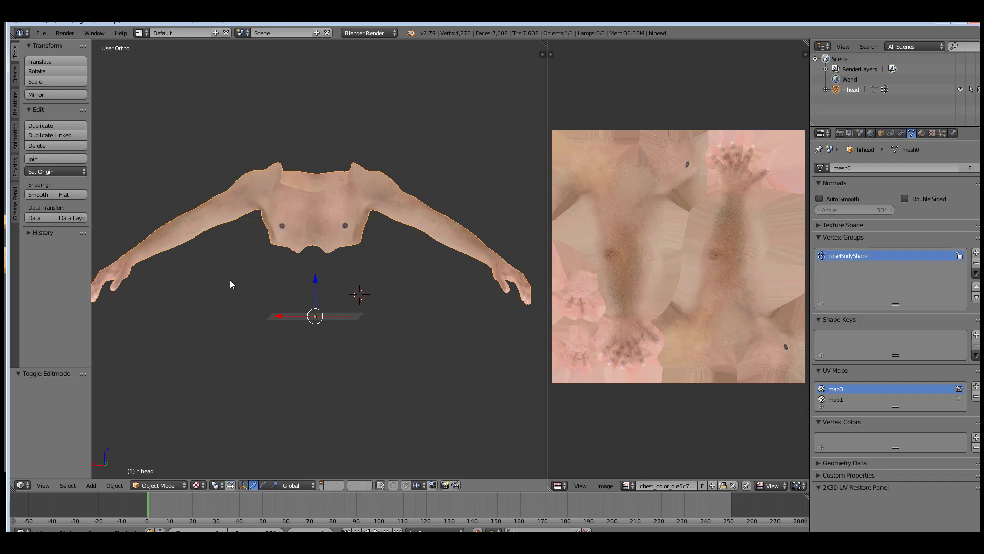
Show the hihead mesh in back orthographic view and put it into Edit Mode
key("ctrl+KP_1")
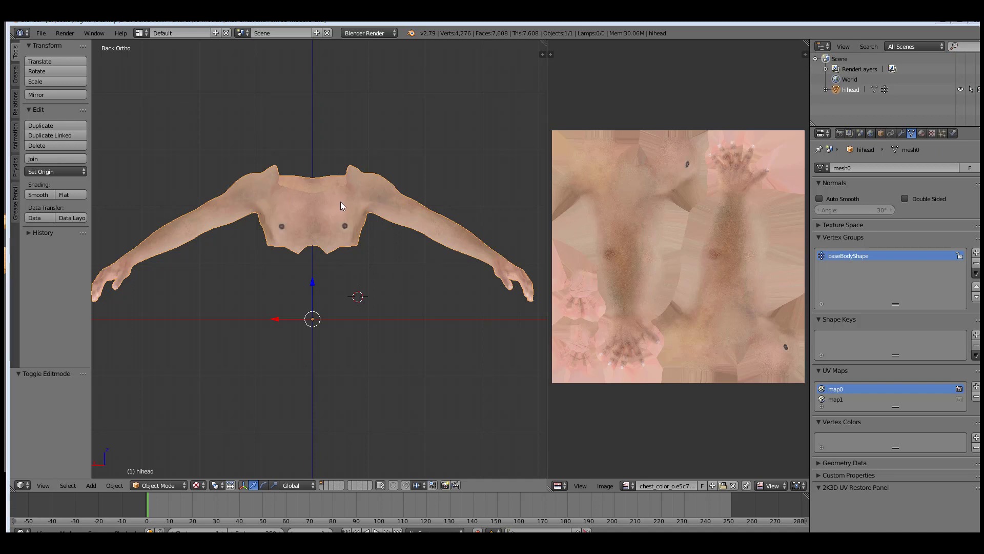
left_click(177, 485)
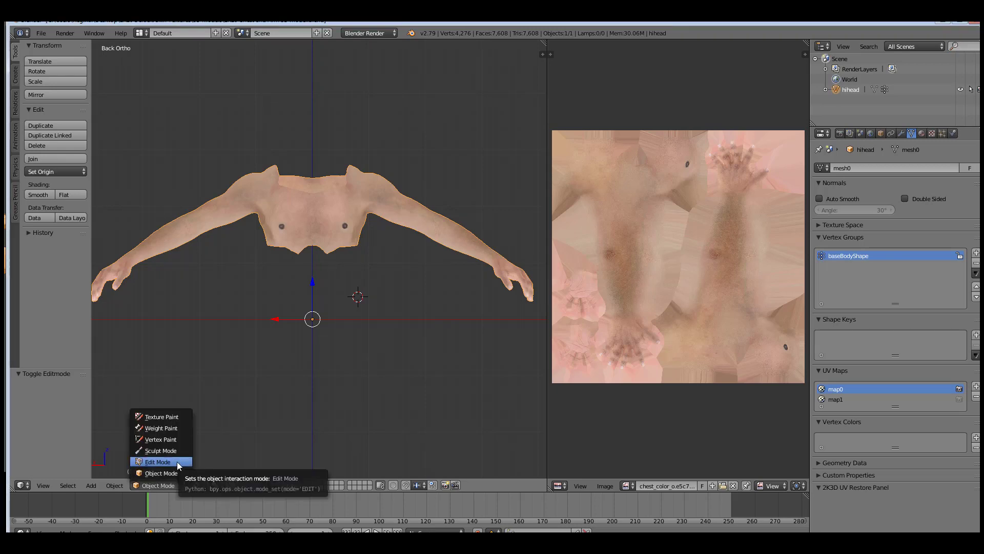
left_click(177, 461)
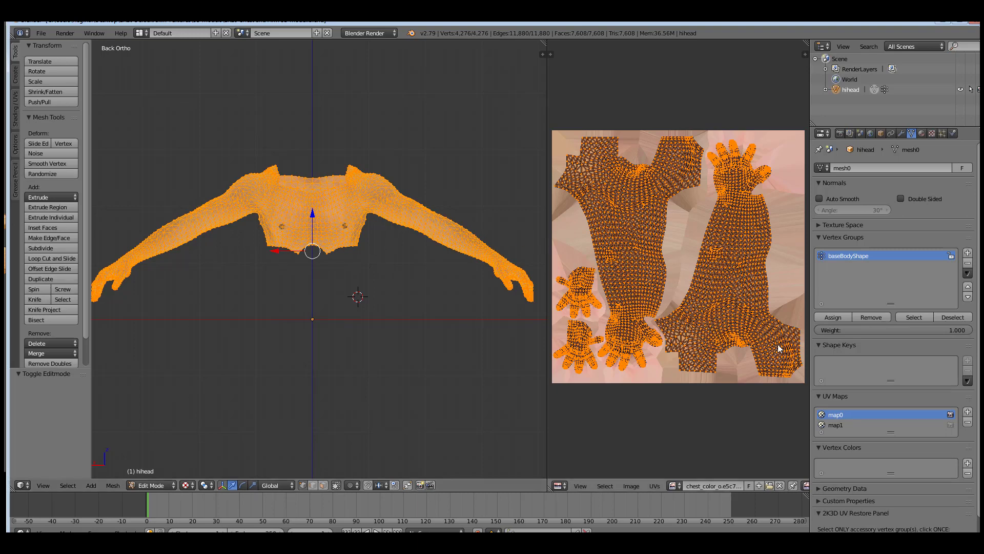
Compare the map0 and map1 UV layouts and leave map1 as the active UV map
left_click(835, 425)
left_click(841, 414)
left_click(838, 425)
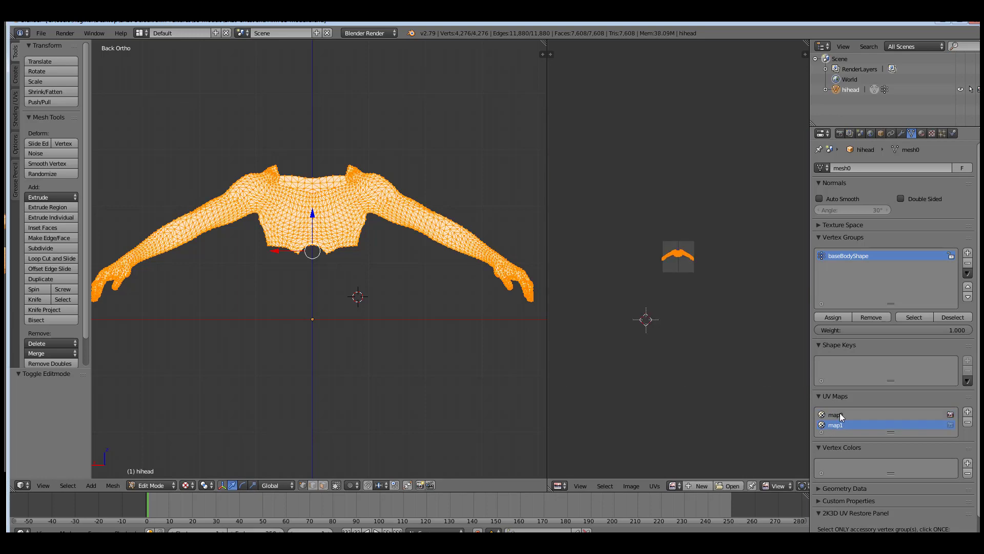
left_click(840, 415)
left_click(838, 425)
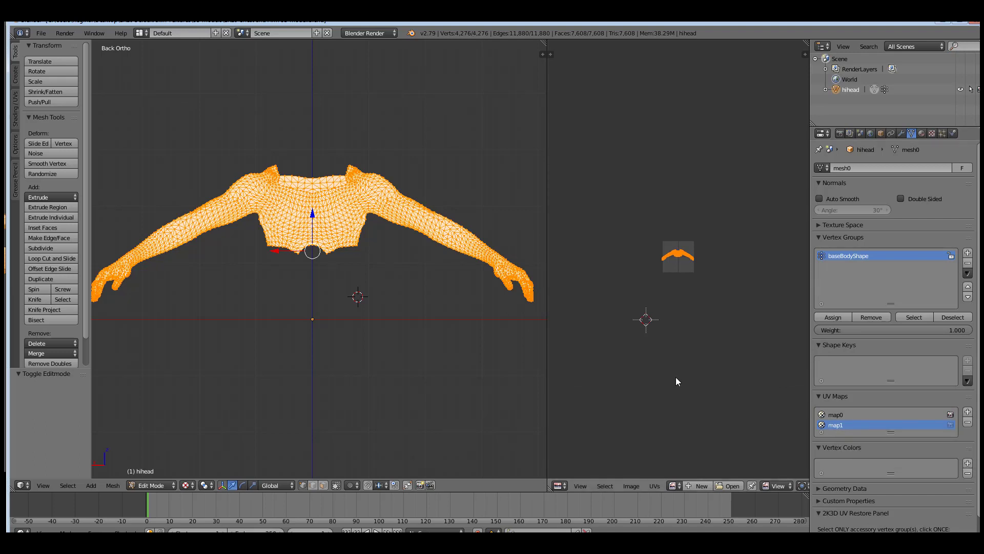
Open chest.JPG from the desktop as the image behind the map1 UV layout
middle_click_drag(677, 366, 698, 240, "ctrl")
middle_click_drag(700, 373, 704, 244, "ctrl")
middle_click_drag(712, 355, 706, 302, "ctrl")
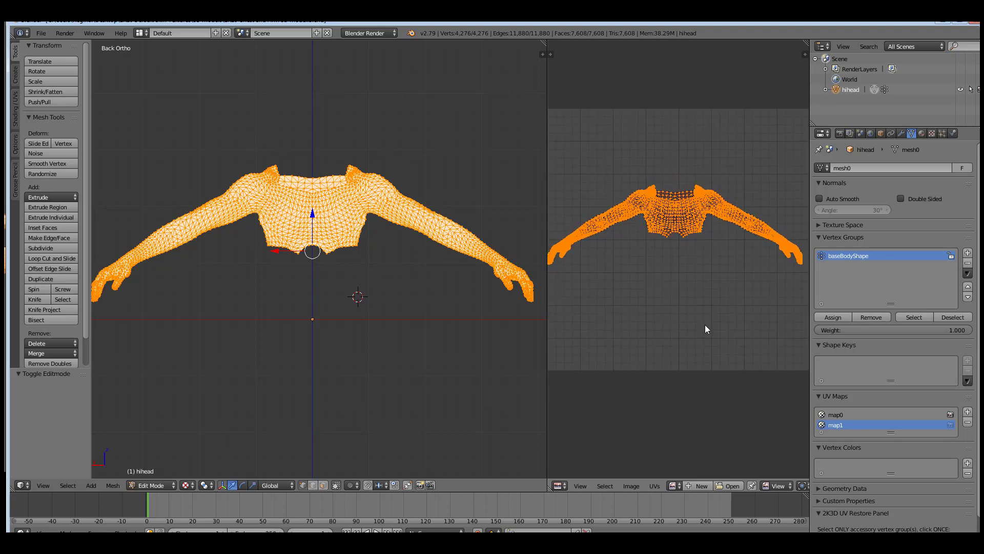
left_click(633, 485)
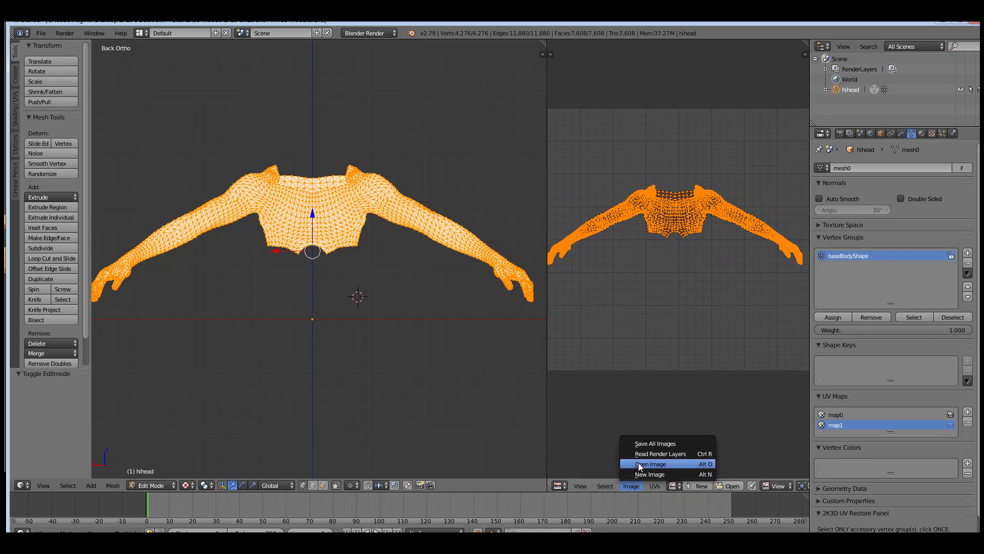
left_click(686, 464)
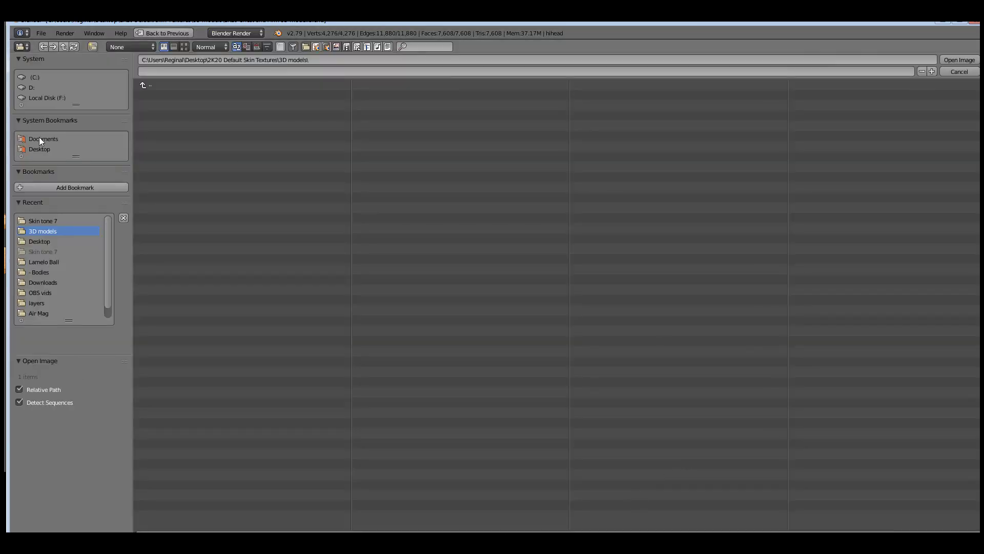
left_click(47, 151)
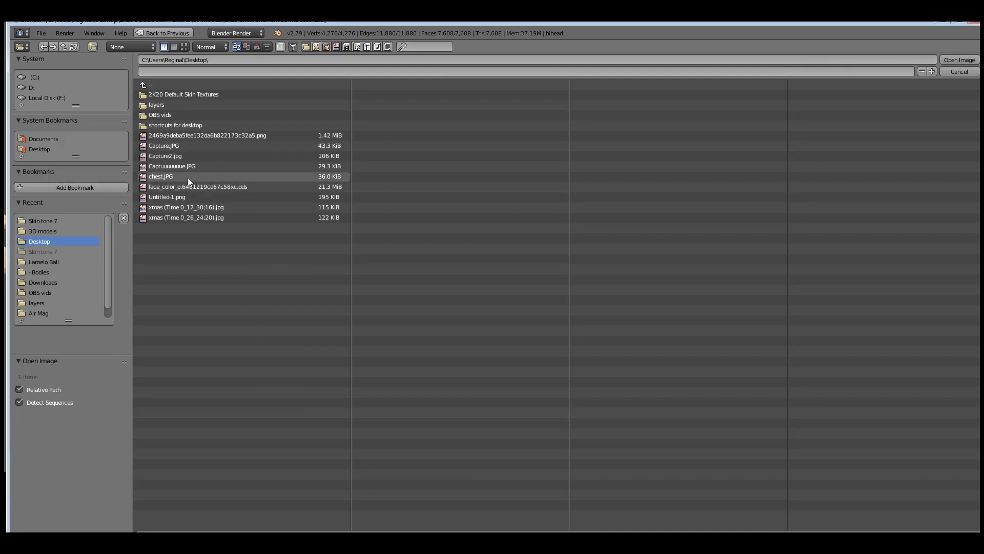
left_click(166, 178)
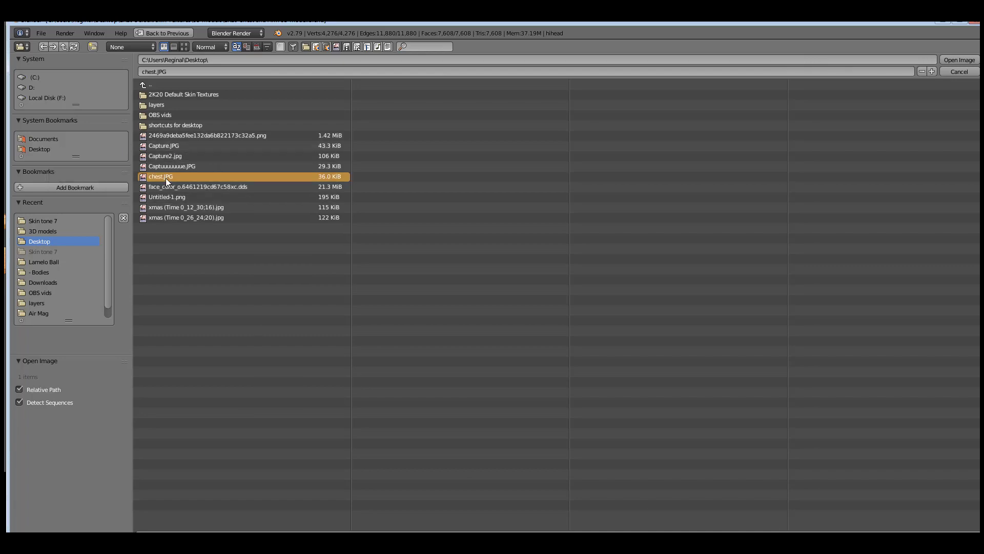
left_click(949, 60)
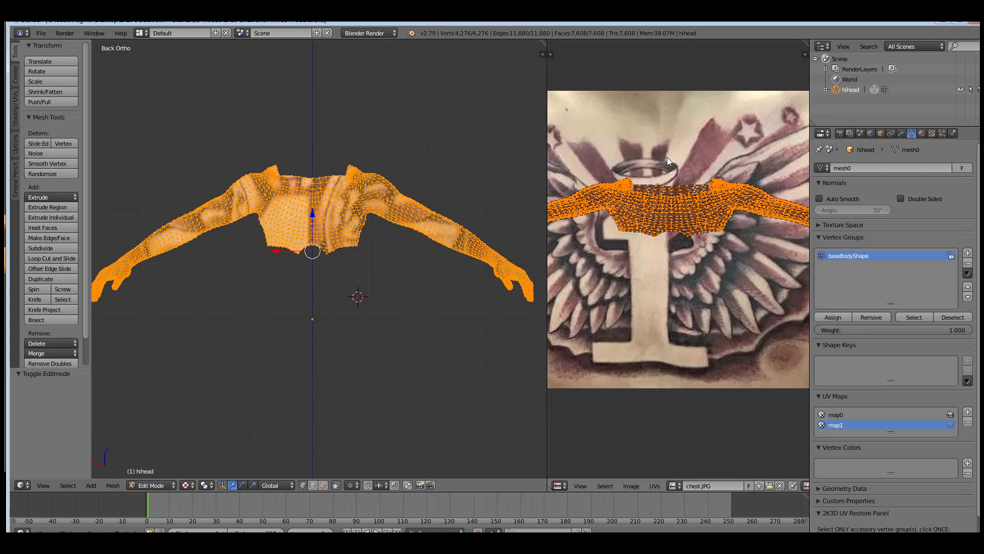
Examine the whole chest.JPG tattoo behind the UV layout and in the desktop photo viewer, and return to Blender
middle_click_drag(686, 249, 685, 292, "ctrl")
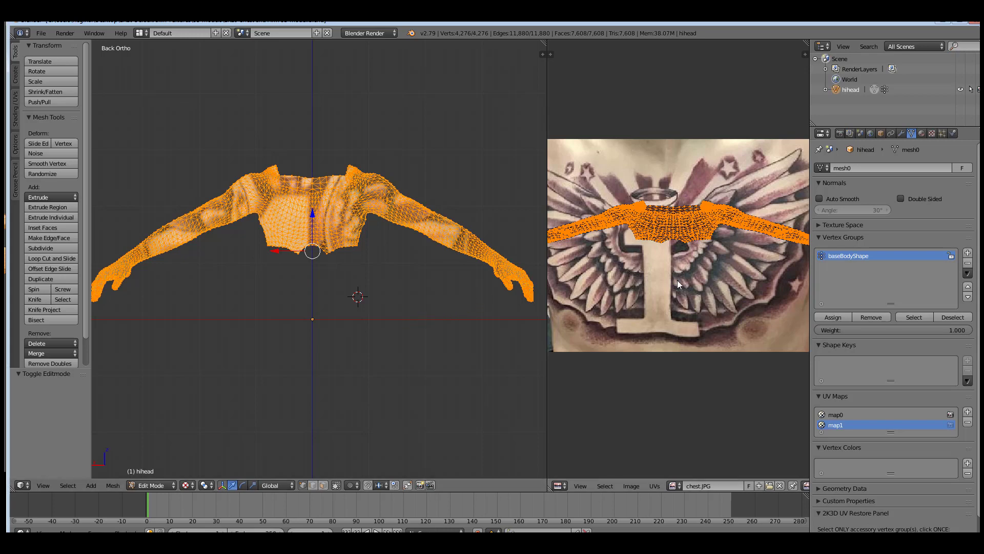
middle_click_drag(678, 280, 665, 327, "ctrl")
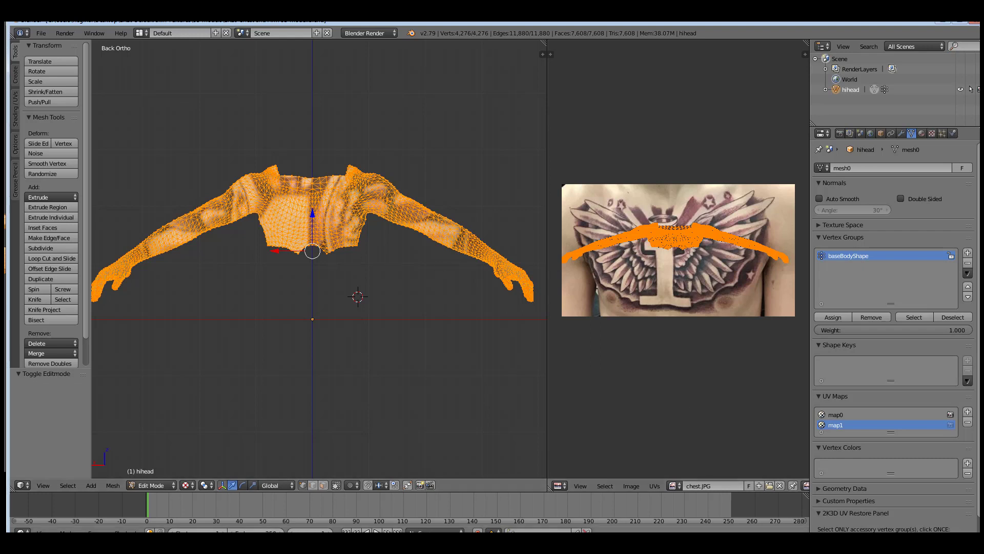
key("super+d")
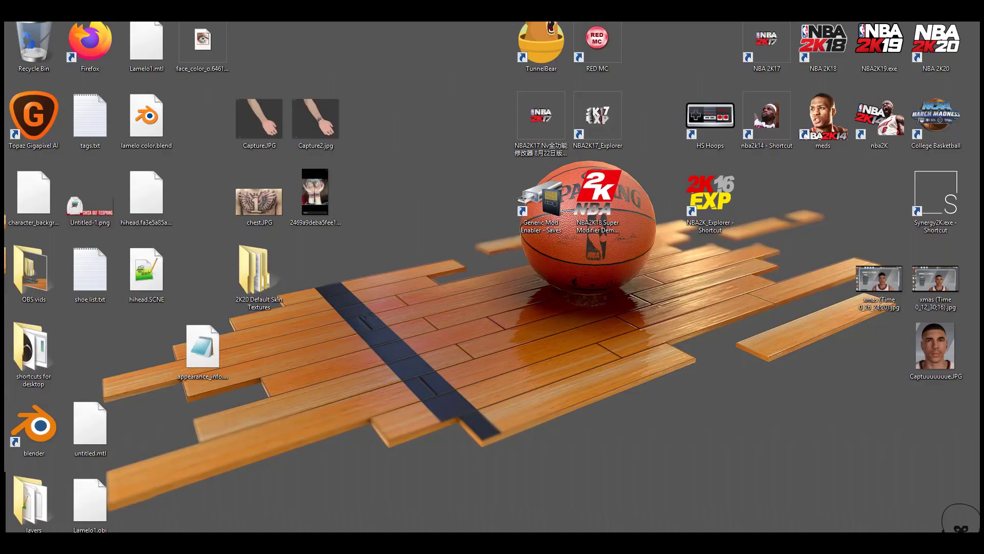
double_click(256, 203)
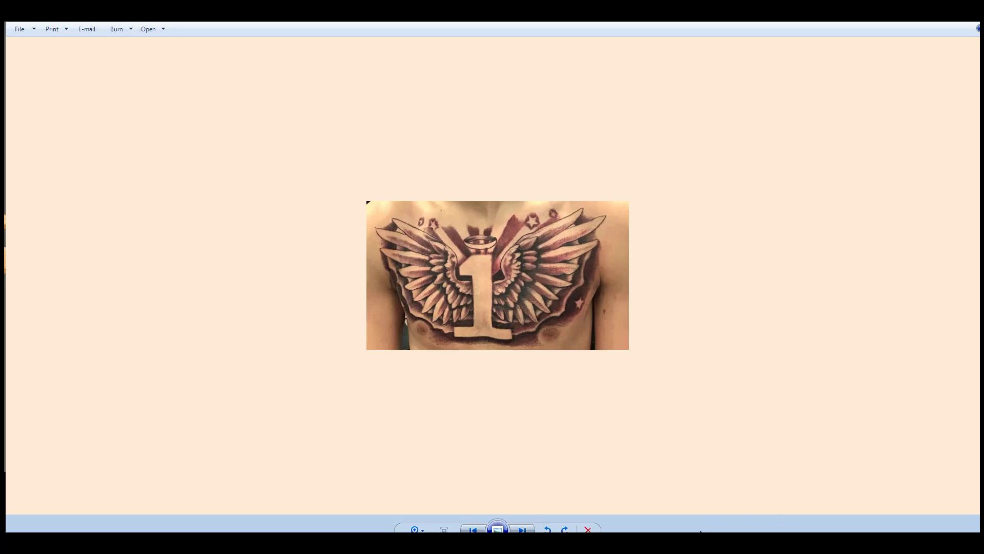
key("alt+Tab")
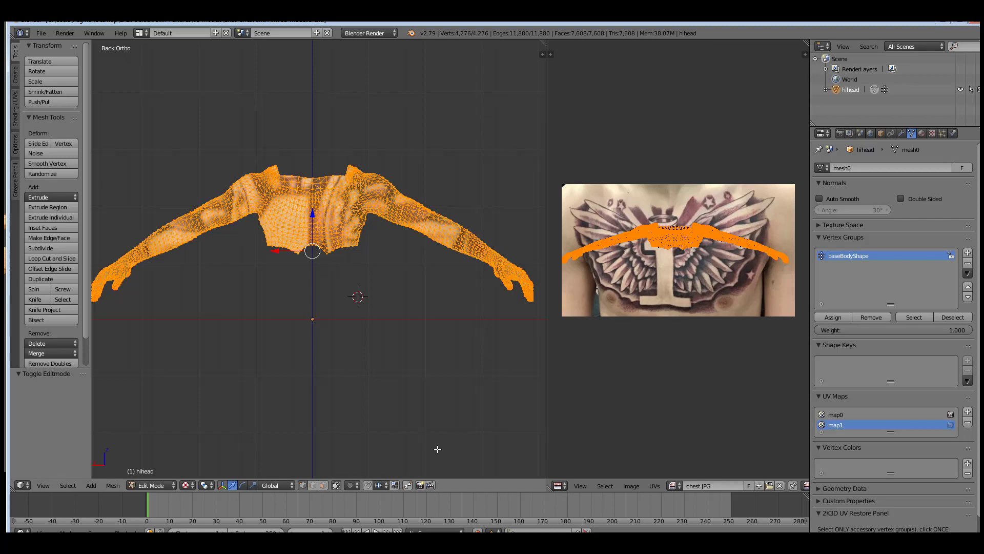
Make map0 the active UV map and put the mesh back into Object Mode
left_click(835, 414)
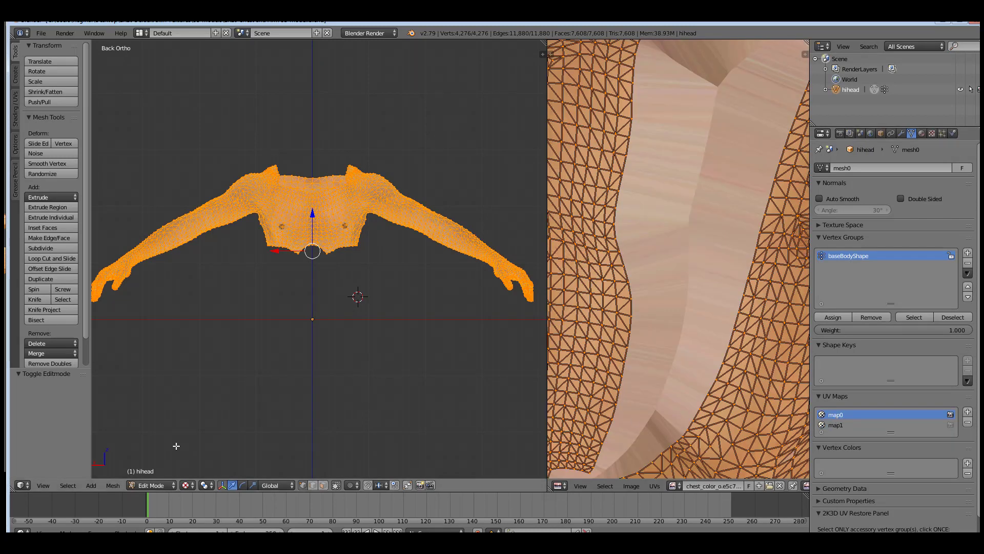
left_click(152, 484)
left_click(154, 473)
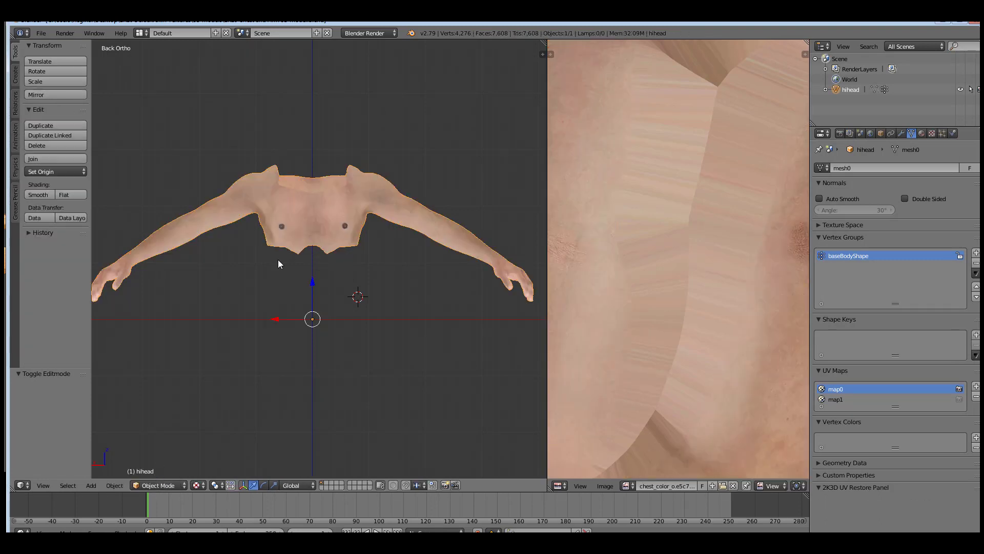
Check the model from several angles and set an orthographic view of the chest rotated slightly away from the straight back view
key("KP_4")
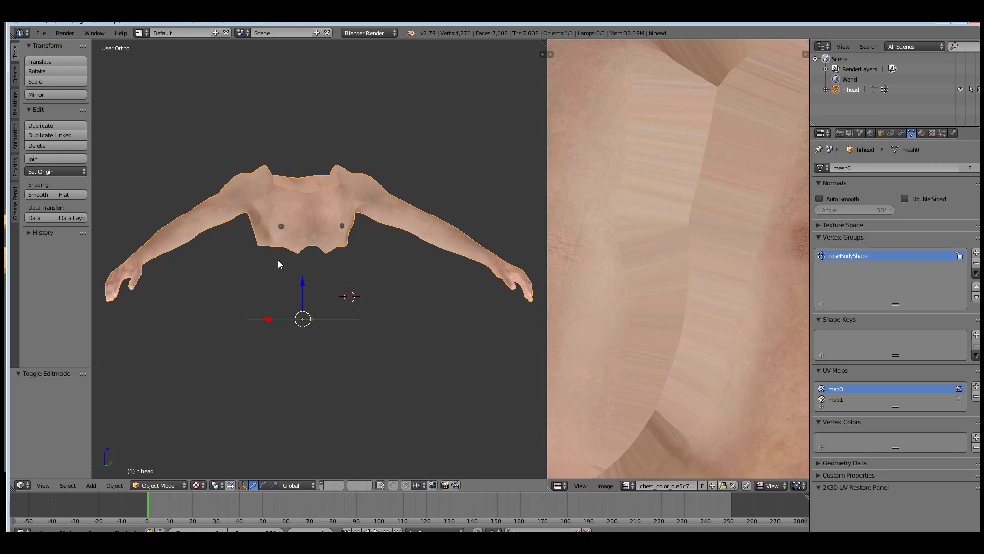
key("KP_4")
key("KP_4")
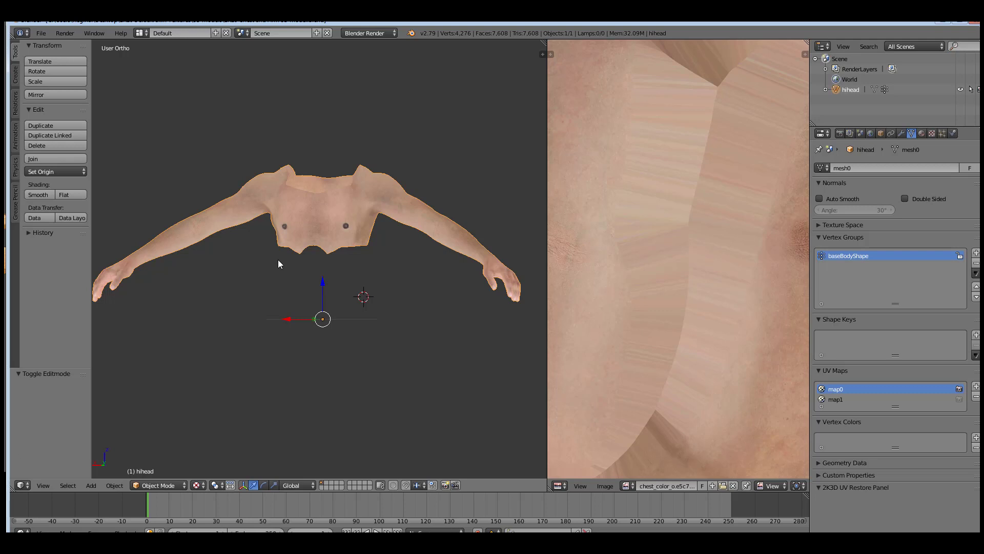
key("KP_1")
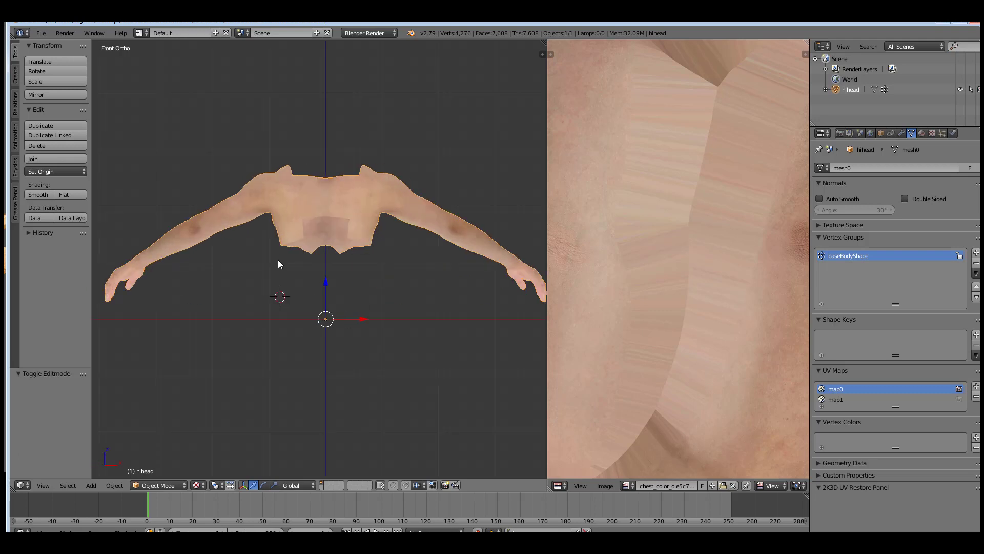
key("ctrl+KP_1")
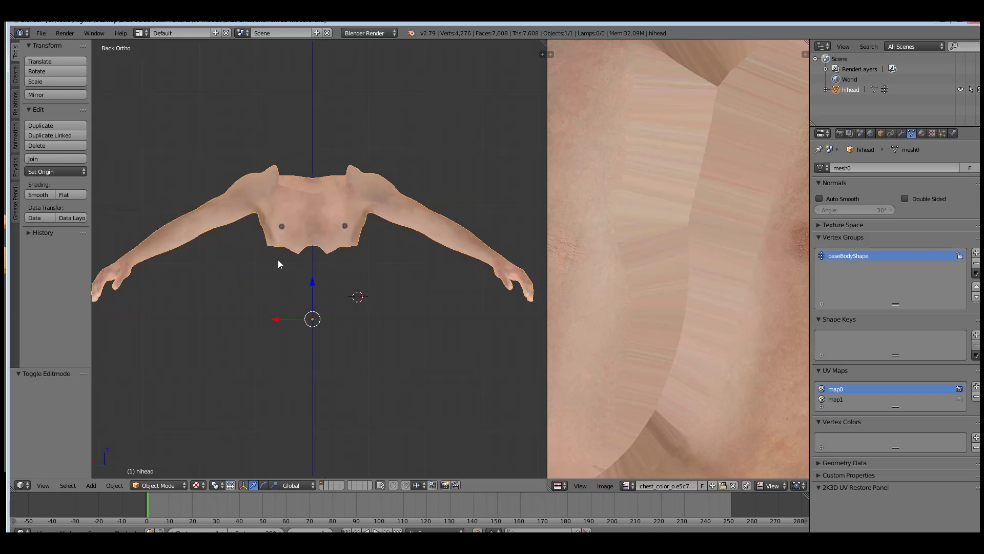
key("KP_6")
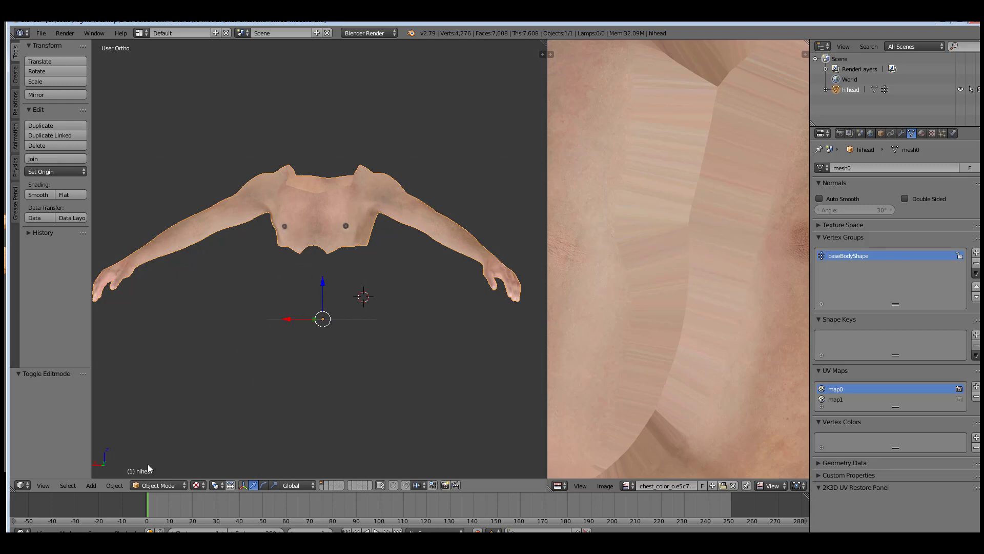
Put the mesh into Edit Mode and make map1 the active UV map
left_click(165, 486)
left_click(173, 460)
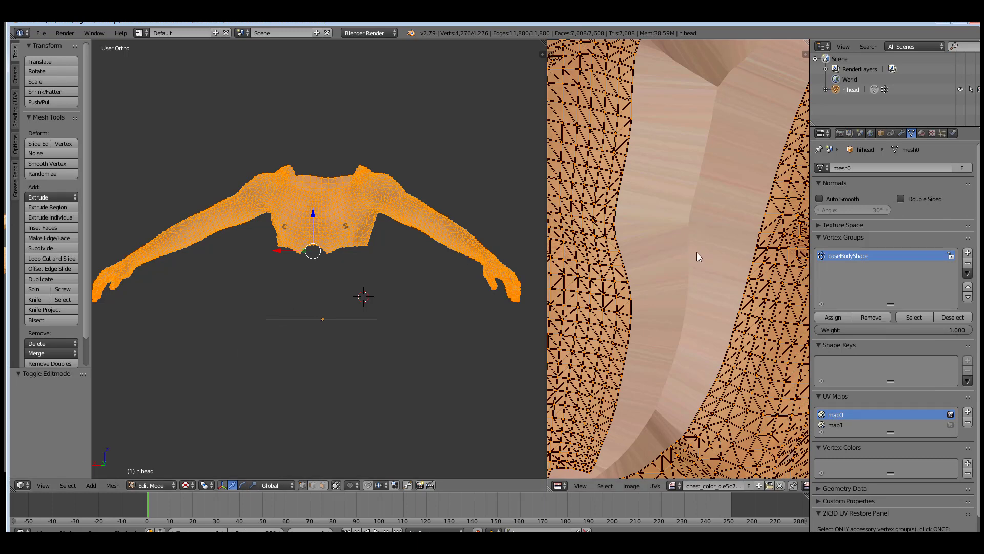
left_click(823, 426)
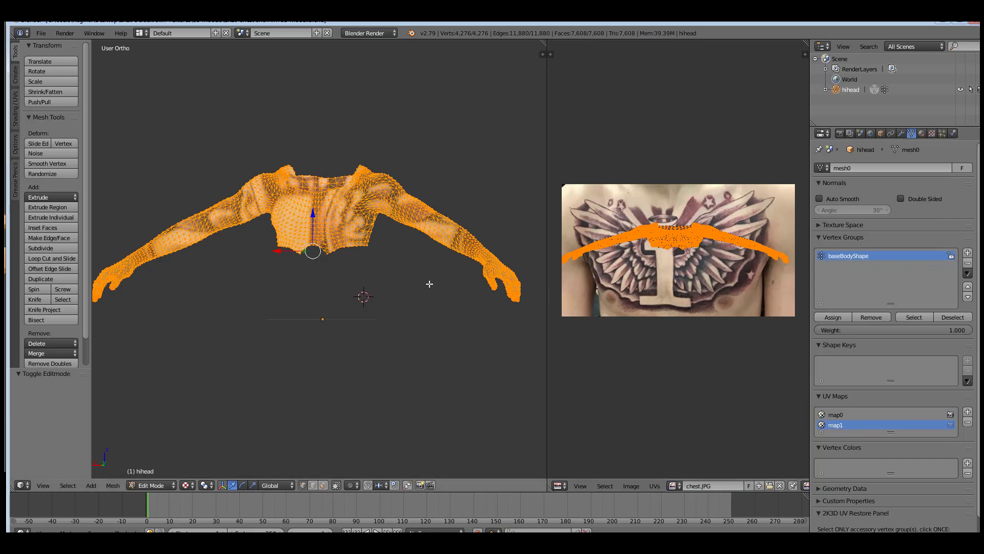
key("u")
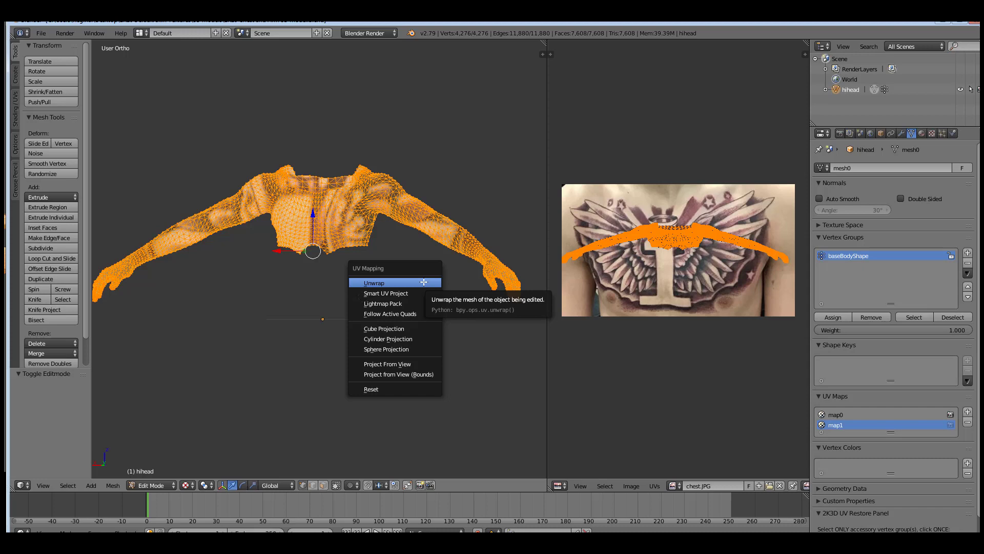
left_click(424, 282)
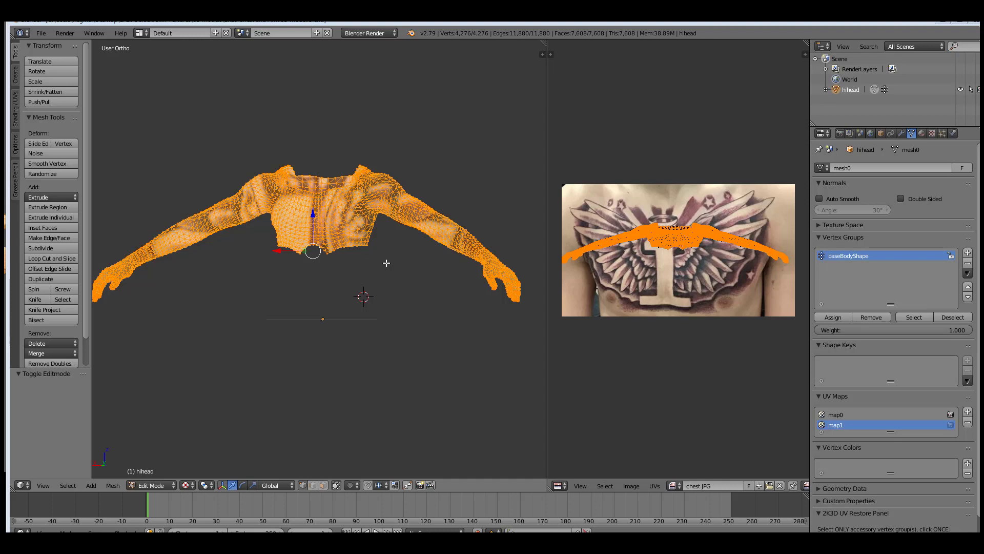
right_click(350, 266)
key("a")
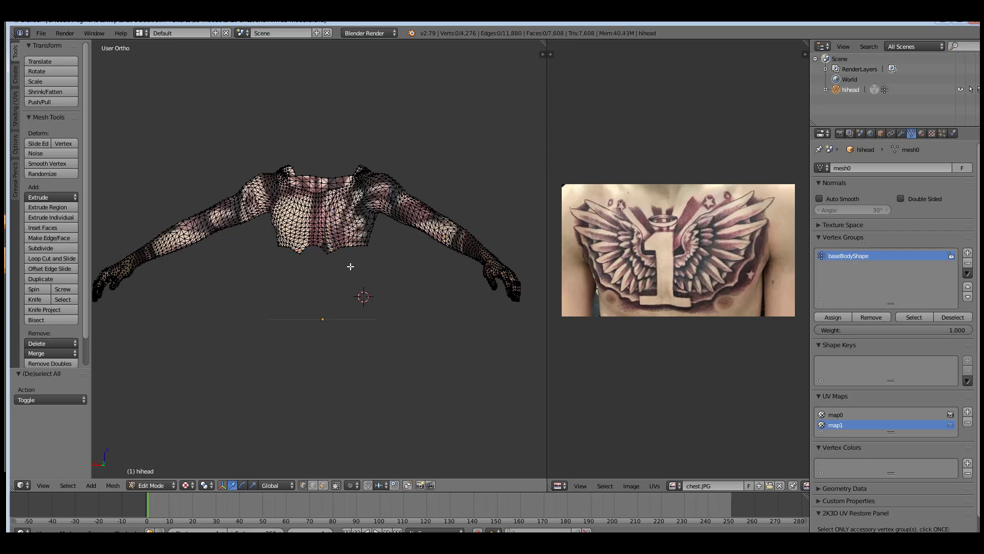
key("a")
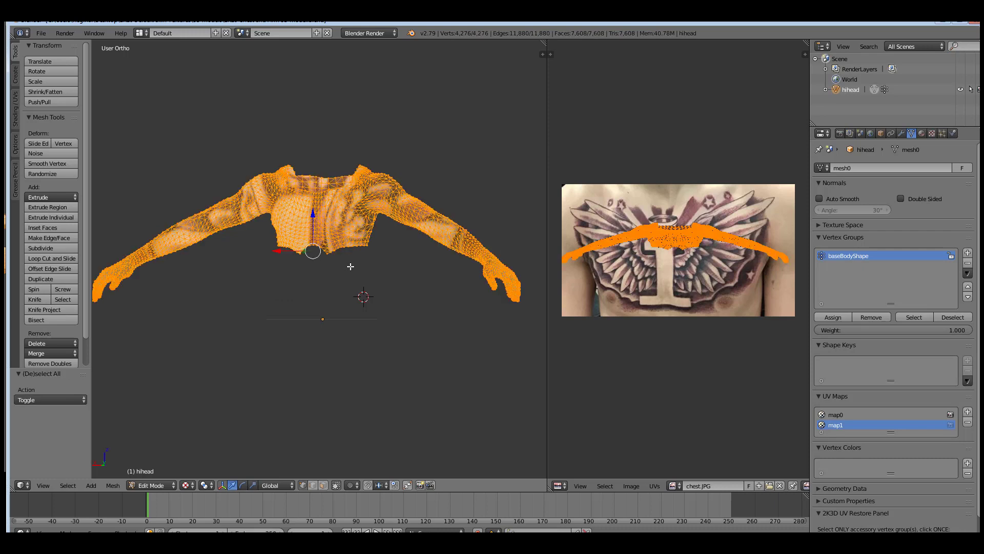
Project the whole mesh's UVs with Project From View and scale the layout over chest.JPG by about 3.109
key("u")
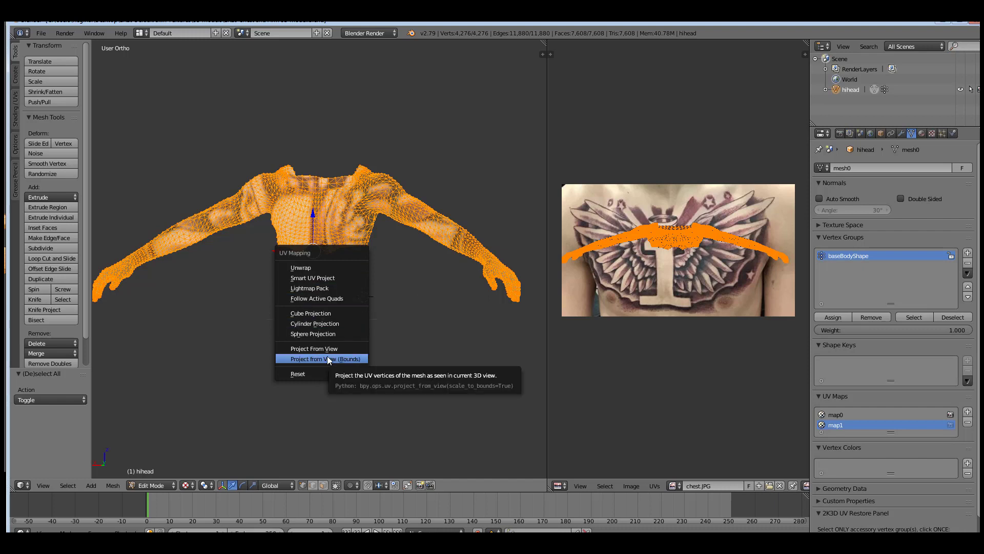
left_click(355, 350)
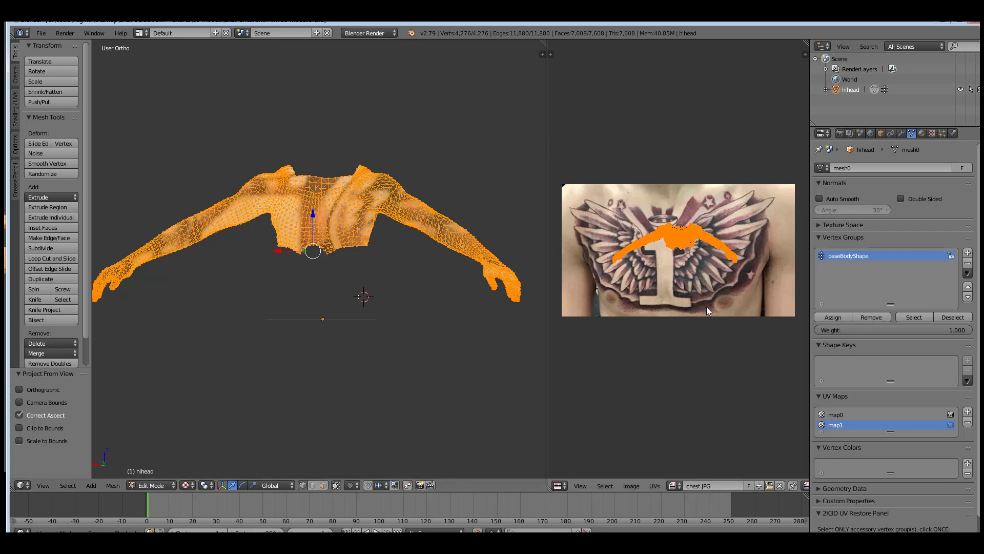
key("s")
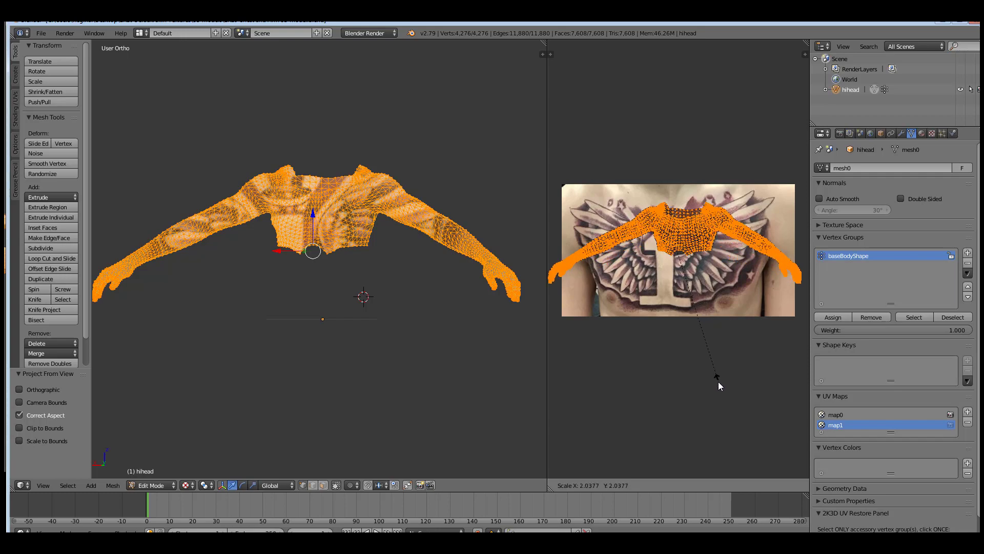
left_click(761, 449)
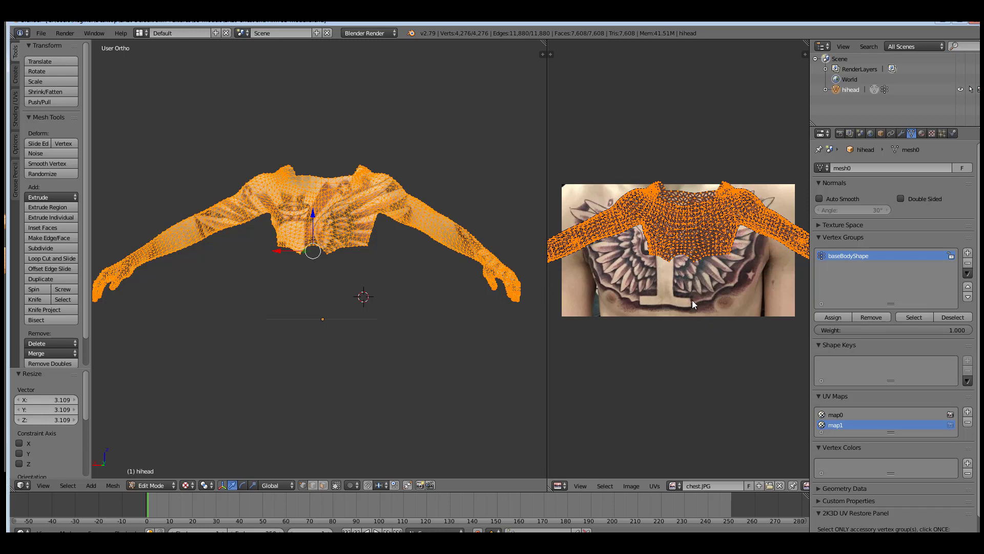
Scale the map1 UV layout by about 2.159 and move it by about -0.194 in X and -0.334 in Y over chest.JPG
key("s")
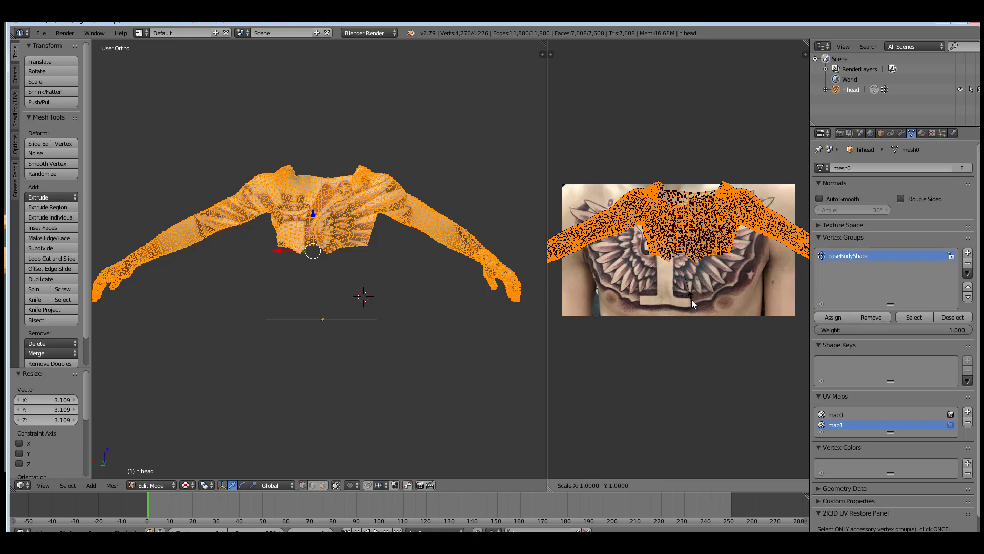
left_click(715, 364)
key("g")
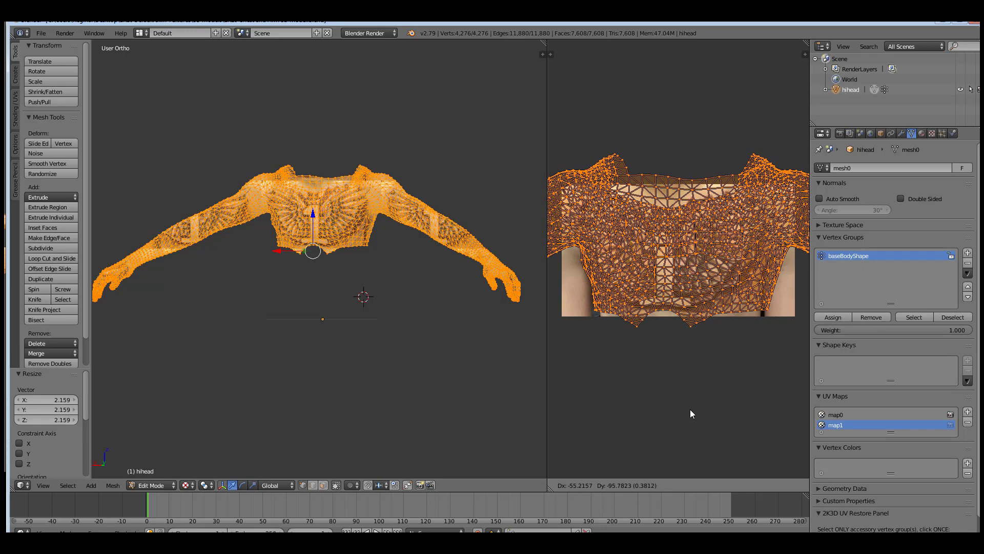
left_click(690, 410)
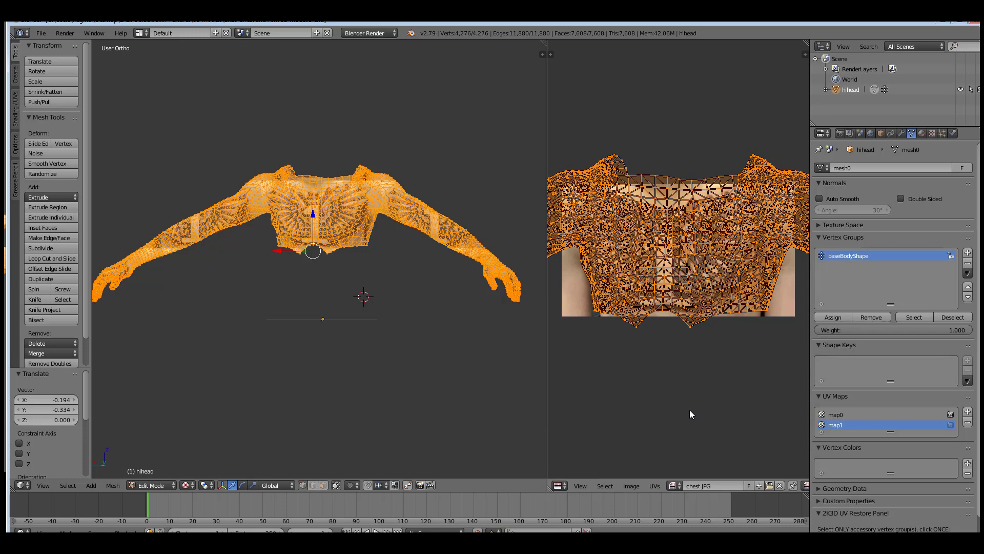
Enlarge the UV layout by about 1.050 and shift it by about -0.012 in X and -0.093 in Y
key("s")
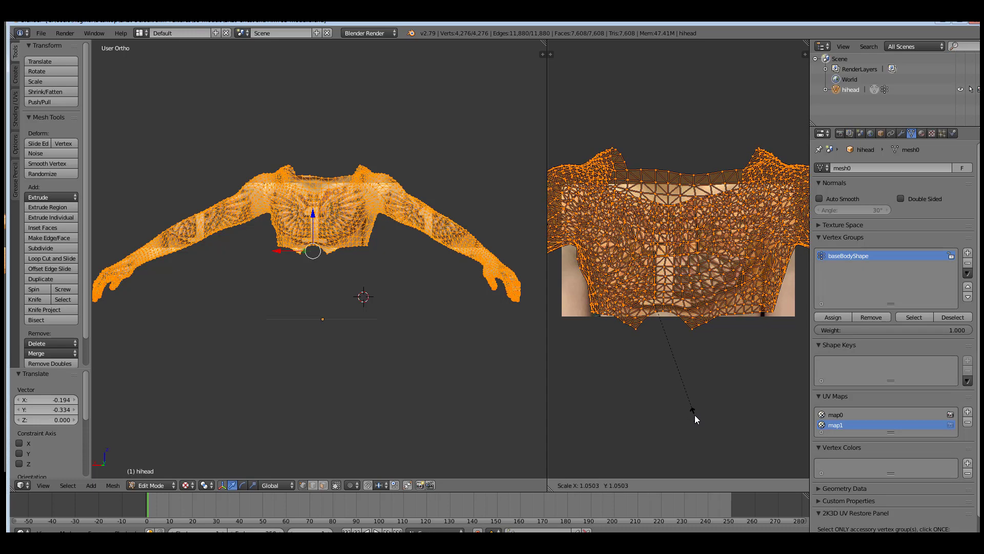
left_click(695, 416)
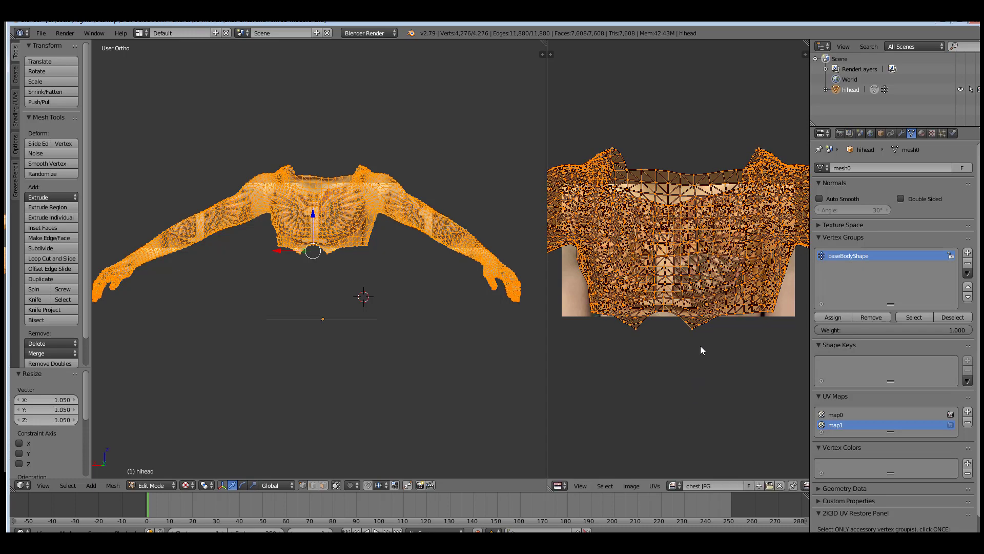
key("g")
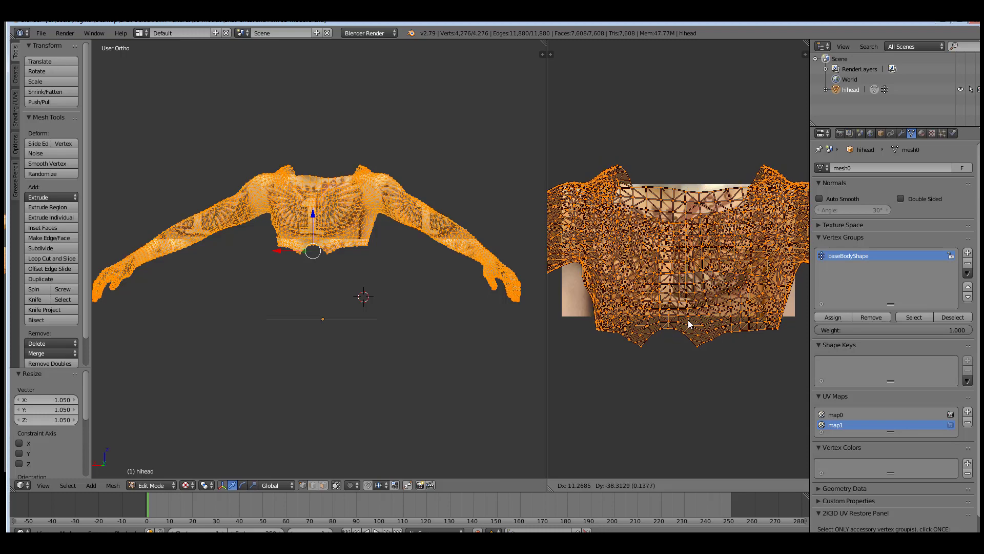
left_click(685, 323)
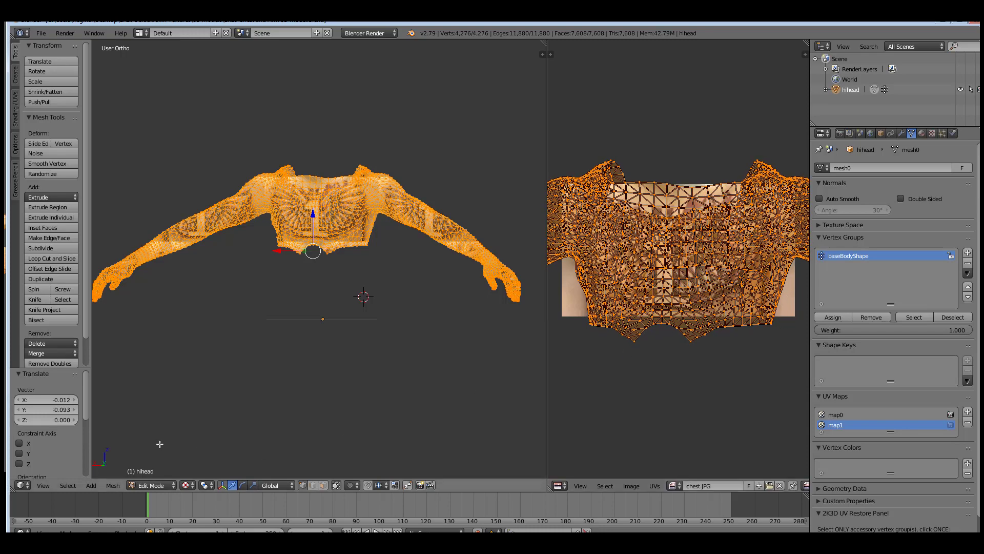
Put the mesh into Object Mode and check the tattoo placement on the chest in the straight back orthographic view
left_click(164, 485)
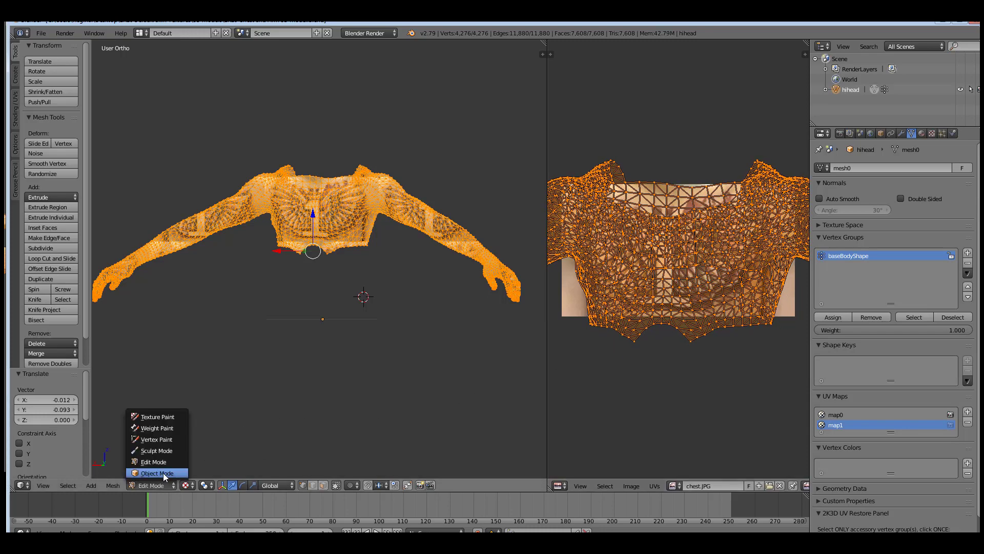
left_click(163, 473)
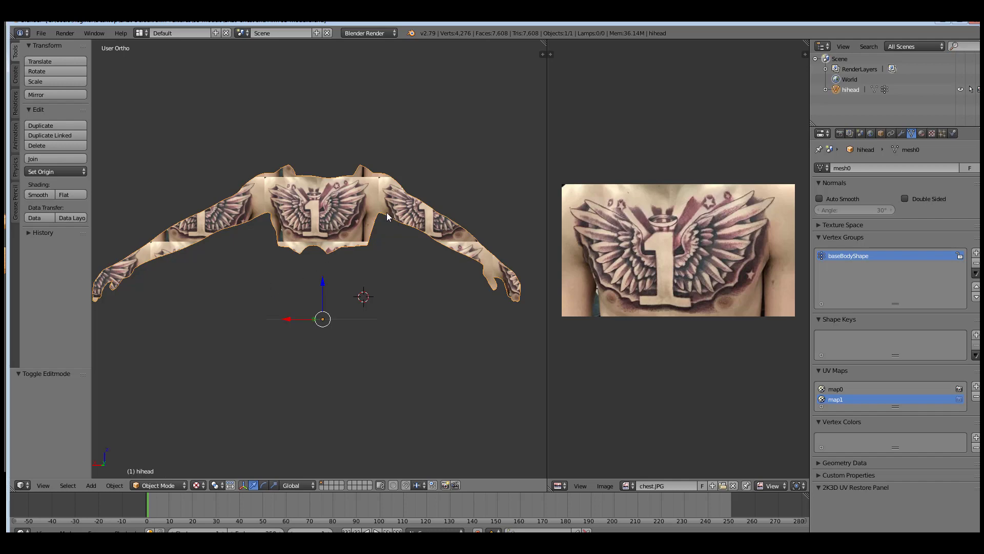
scroll(386, 212, "up", 5)
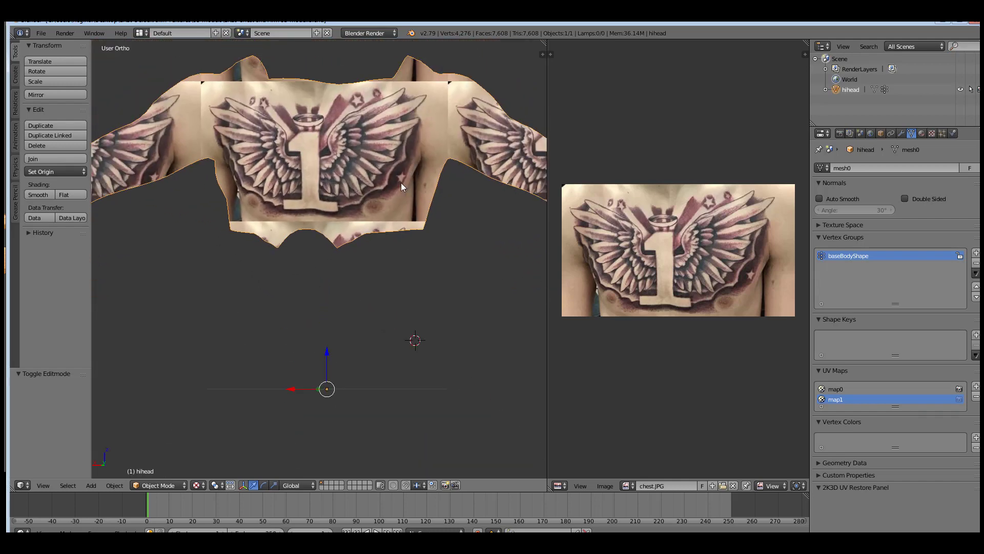
scroll(378, 225, "down", 2)
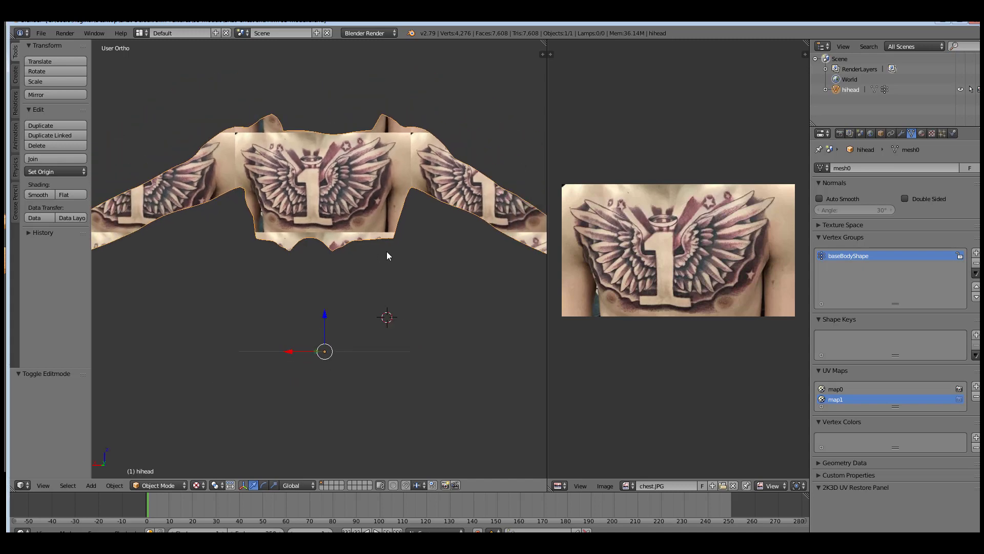
key("ctrl+KP_1")
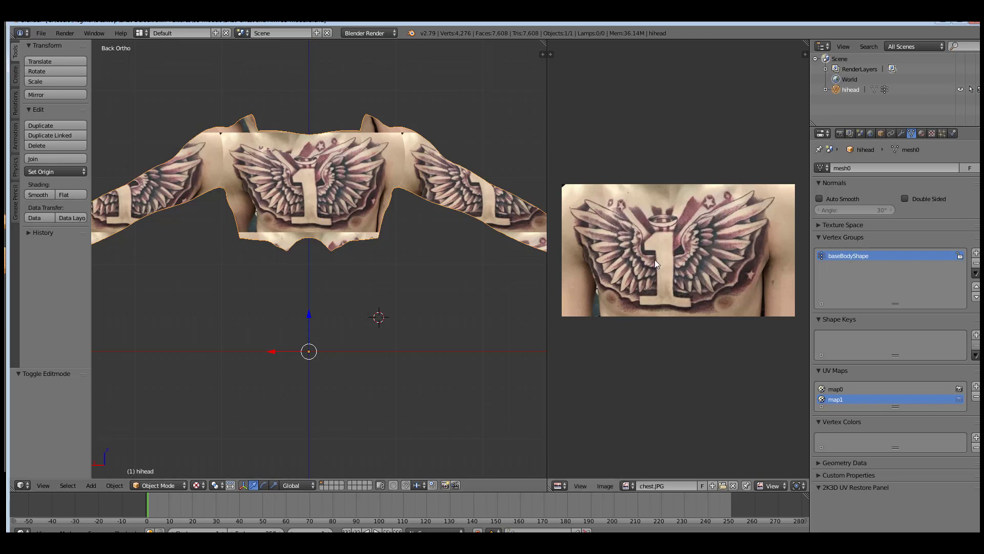
In Edit Mode, scale the UV layout by about 0.941 and move it by about 0.054 in X and 0.004 in Y
left_click(167, 485)
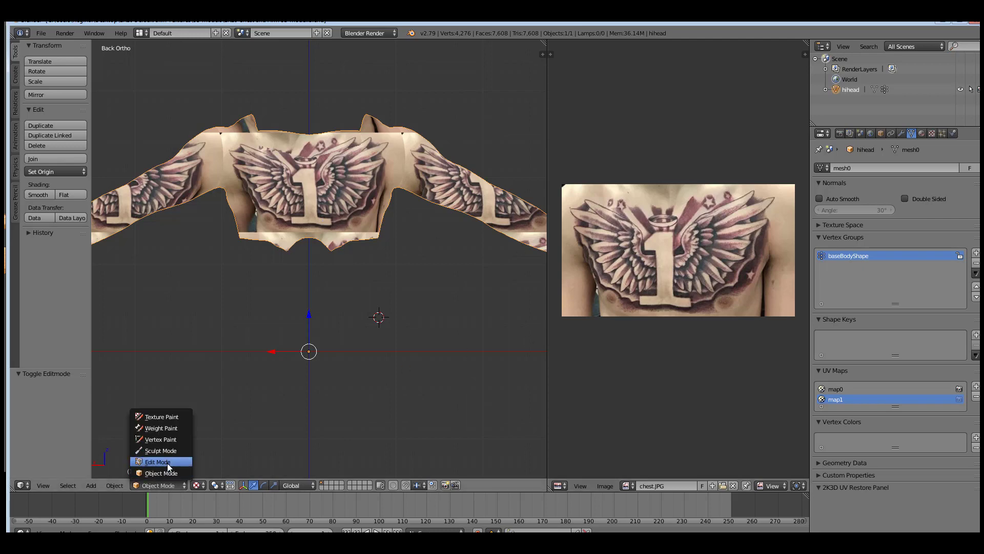
left_click(170, 462)
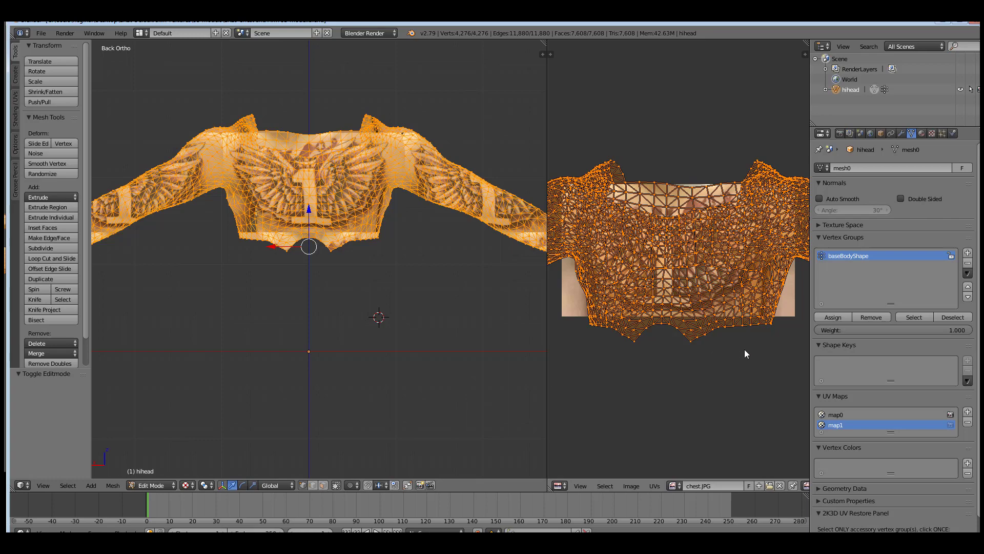
key("s")
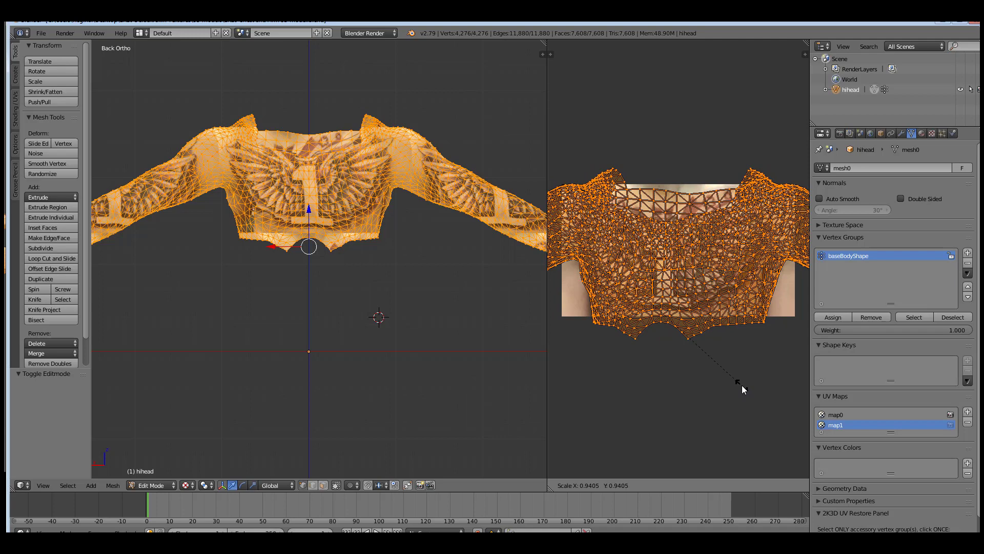
left_click(742, 385)
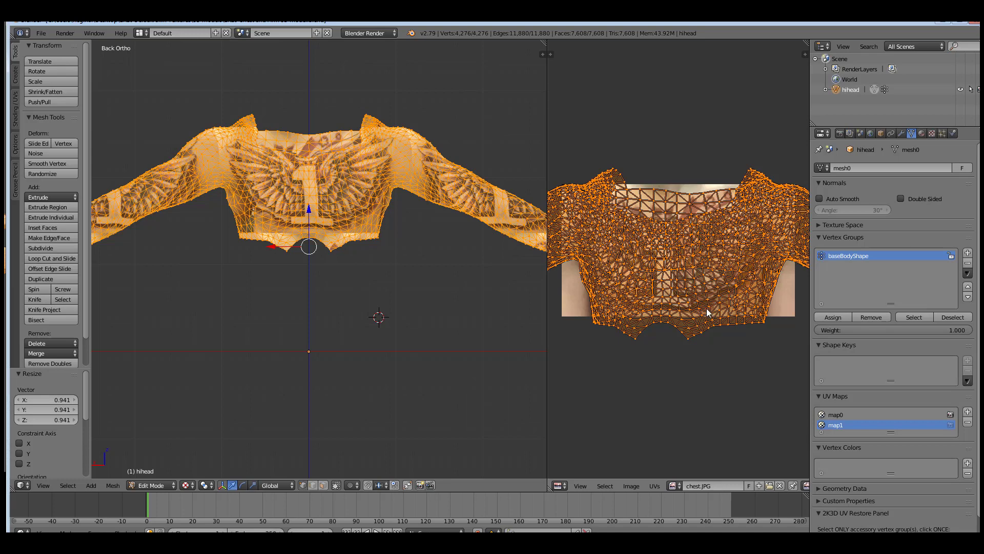
key("g")
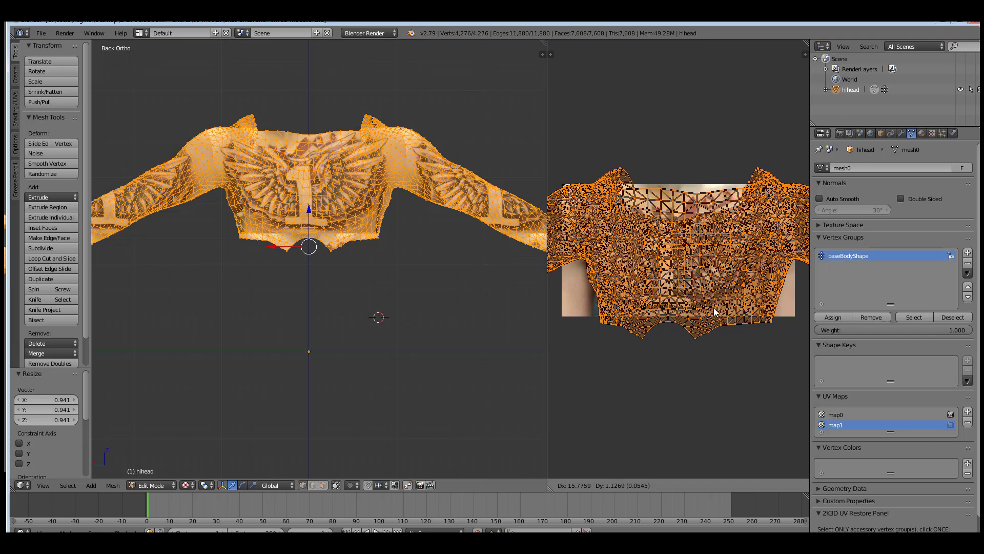
left_click(715, 311)
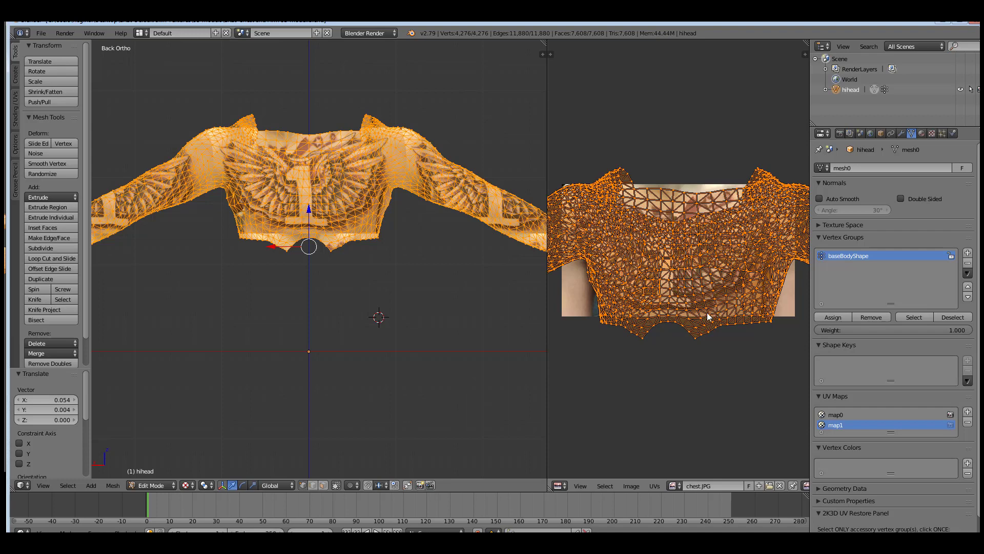
Check the adjusted tattoo projection in Object Mode and put the mesh back into Edit Mode
left_click(149, 484)
left_click(152, 475)
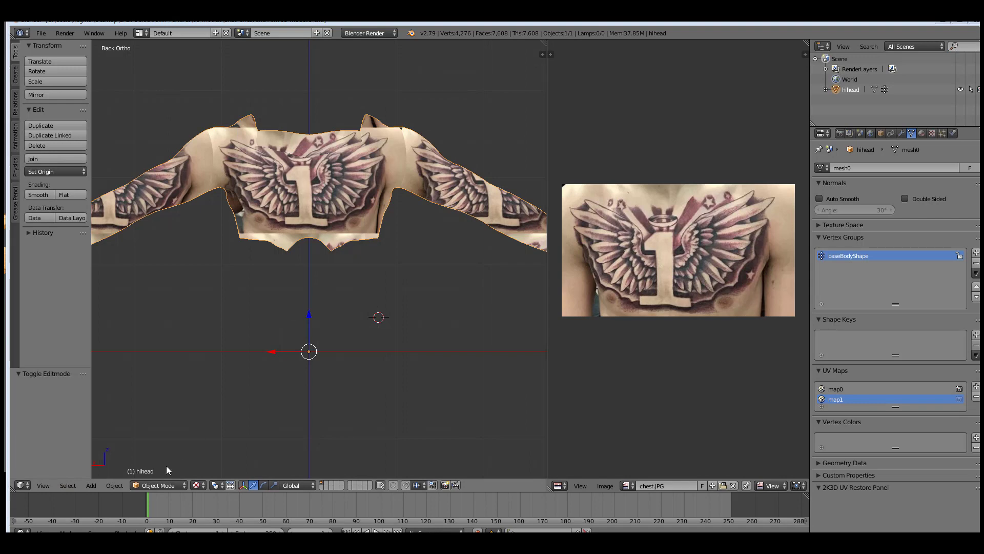
left_click(177, 484)
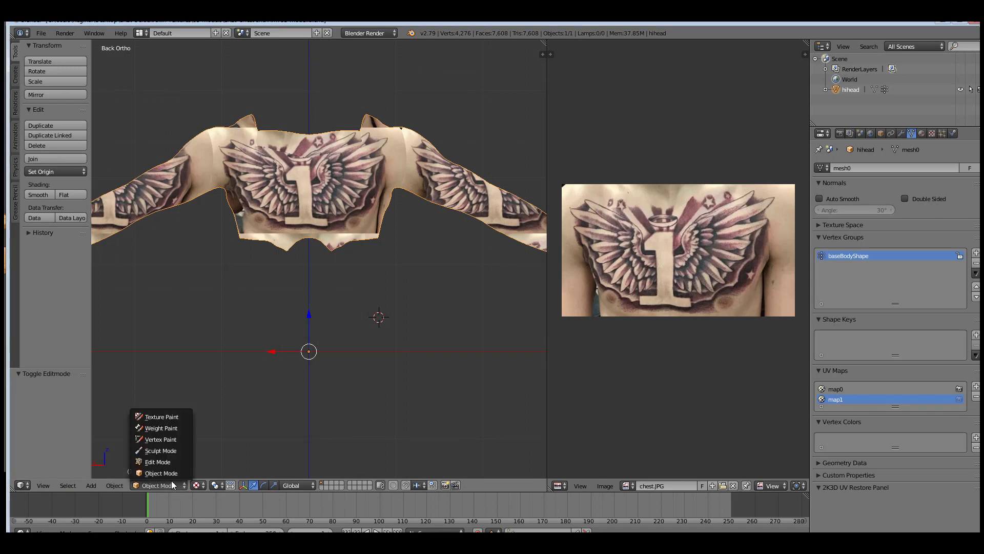
left_click(162, 463)
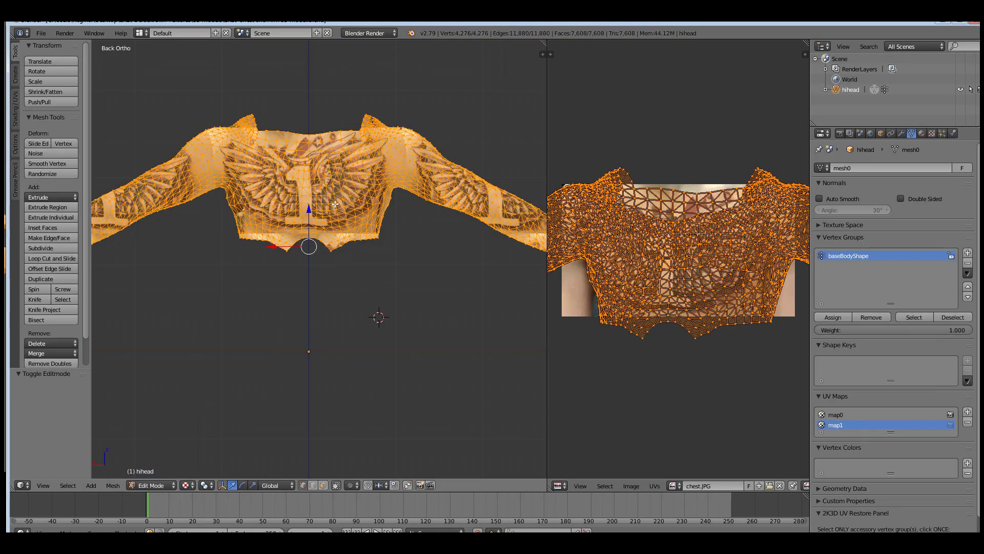
Clear the selection and select the upper-back vertices between the shoulders from the opposite side of the torso
key("a")
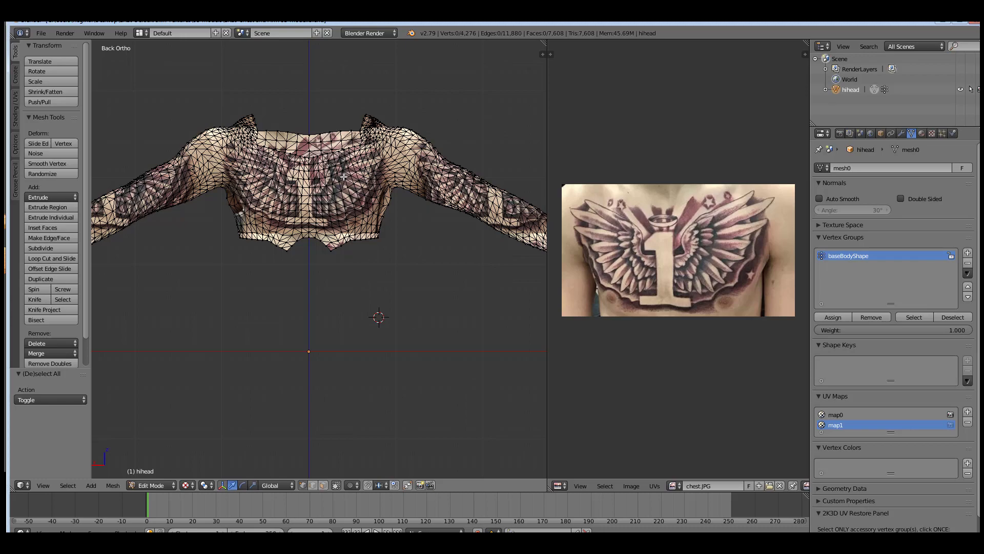
middle_click_drag(397, 210, 176, 215)
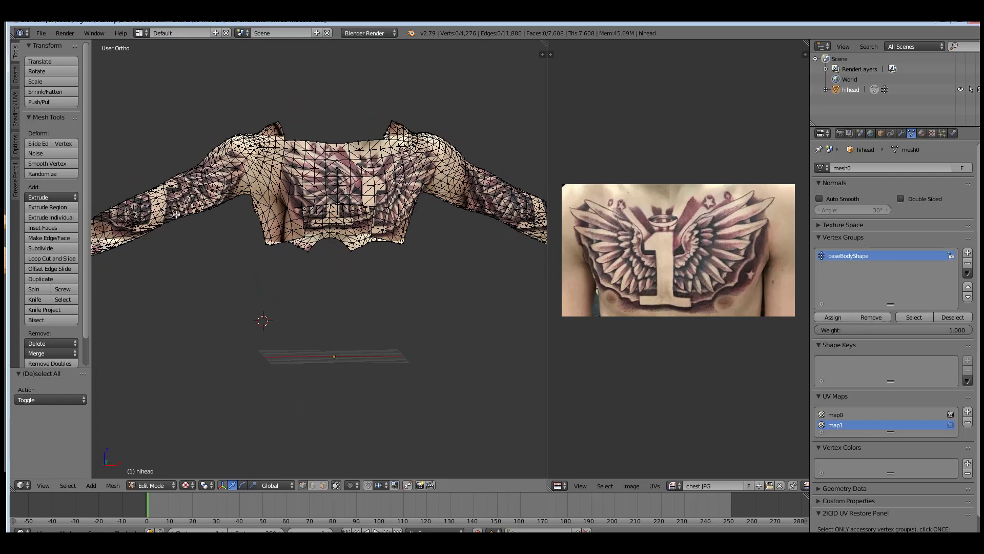
right_click(309, 145)
left_click(302, 148, "shift")
left_click(295, 151, "shift")
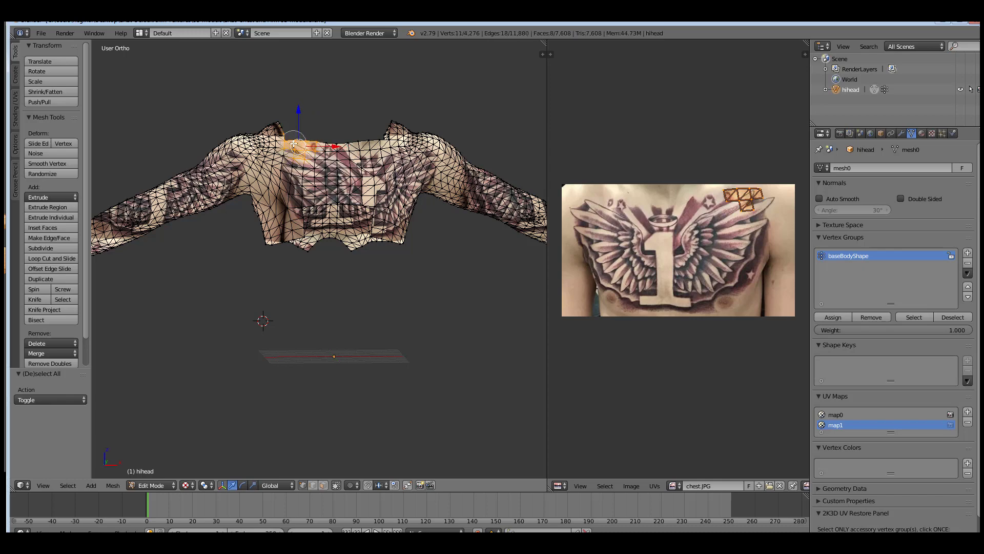
mouse_move(295, 152)
left_mouse_down()
mouse_move(381, 154)
mouse_move(368, 174)
mouse_move(321, 184)
mouse_move(305, 167)
mouse_move(346, 191)
mouse_move(301, 185)
mouse_move(369, 182)
mouse_move(382, 148)
mouse_move(303, 187)
mouse_move(285, 181)
left_mouse_up()
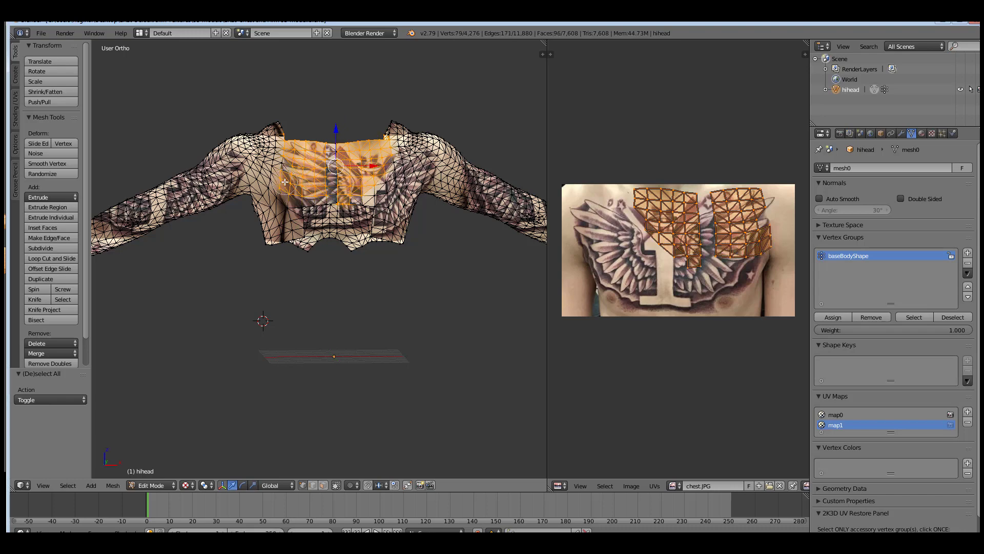
Try deleting the selected vertices, inspect the chest from the straight back view, and undo the deletion
right_click(303, 135)
key("x")
left_click(353, 147)
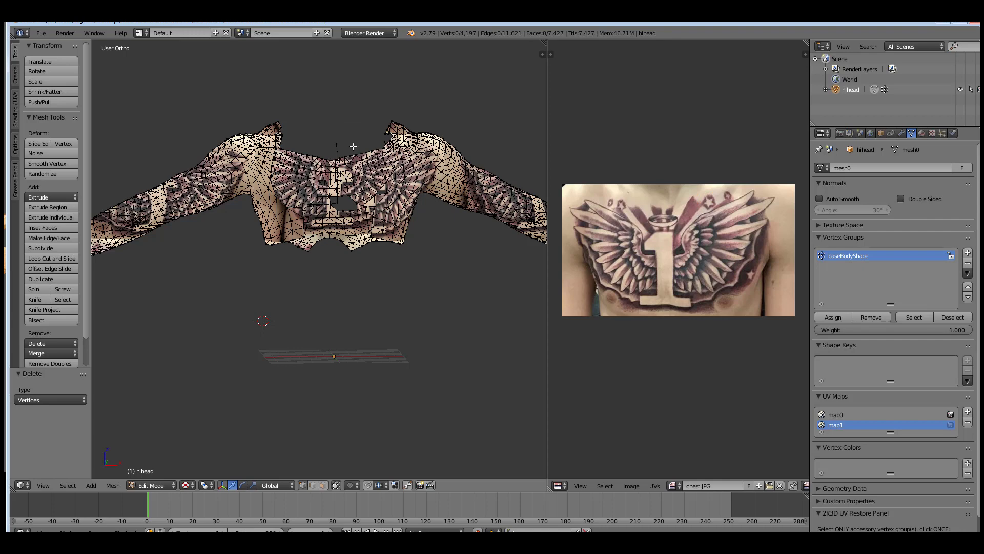
key("ctrl+KP_1")
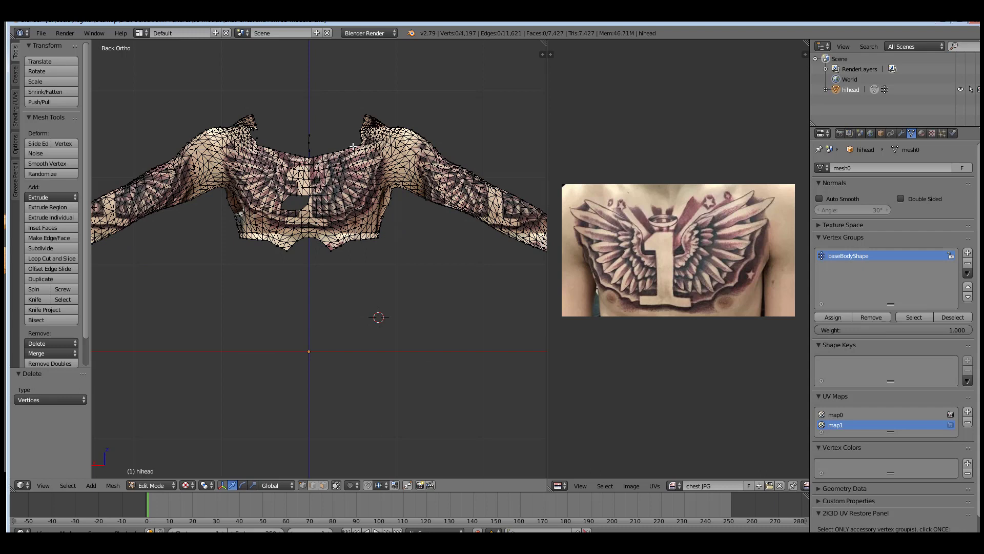
key("ctrl+z")
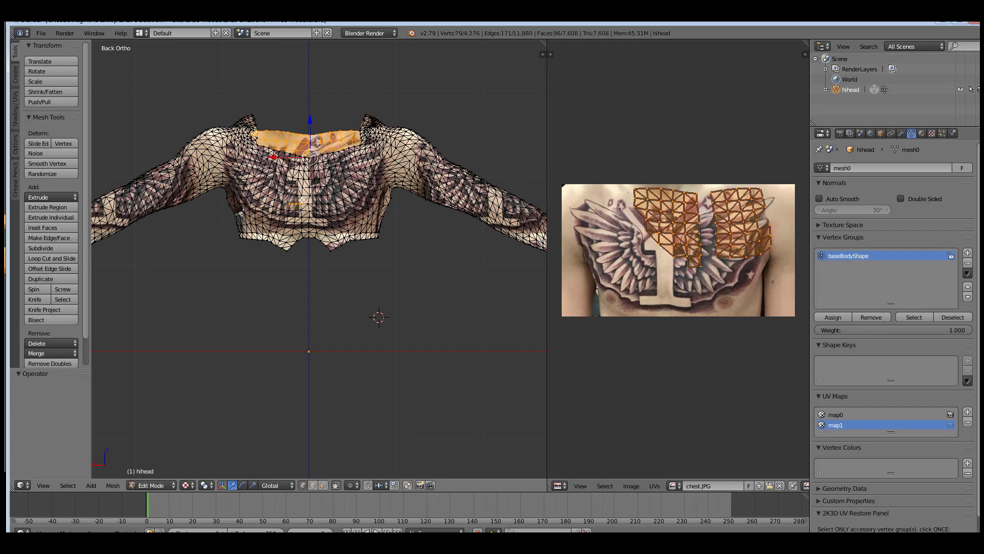
Remove the stray chest vertices from the selection and delete the remaining selected upper-back vertices behind the neckline
right_click(302, 202, "shift")
key("x")
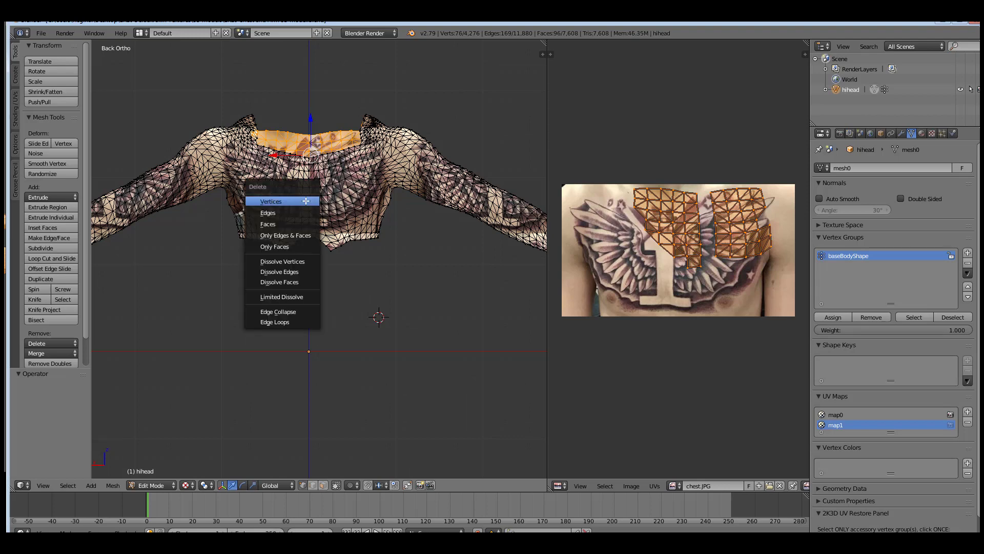
left_click(306, 200)
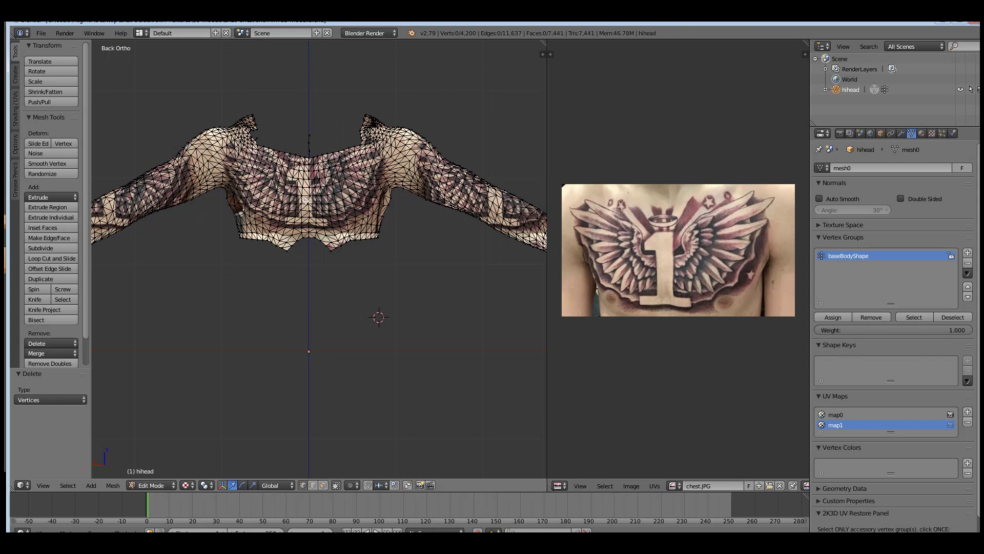
Select the whole mesh, rotate its UV layout by about -3.76° and scale it by about 0.947 over the tattoo photo
left_click(164, 484)
key("a")
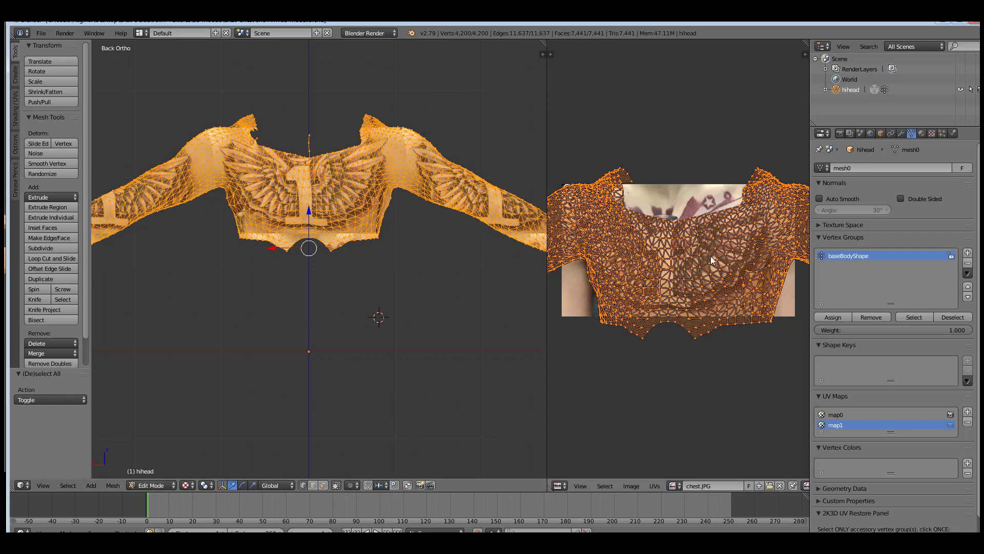
key("r")
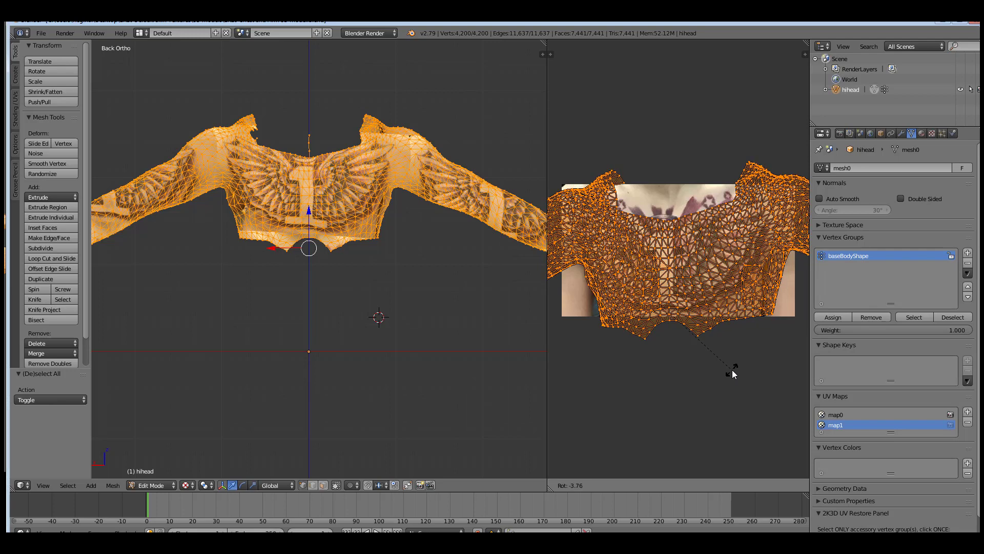
left_click(732, 370)
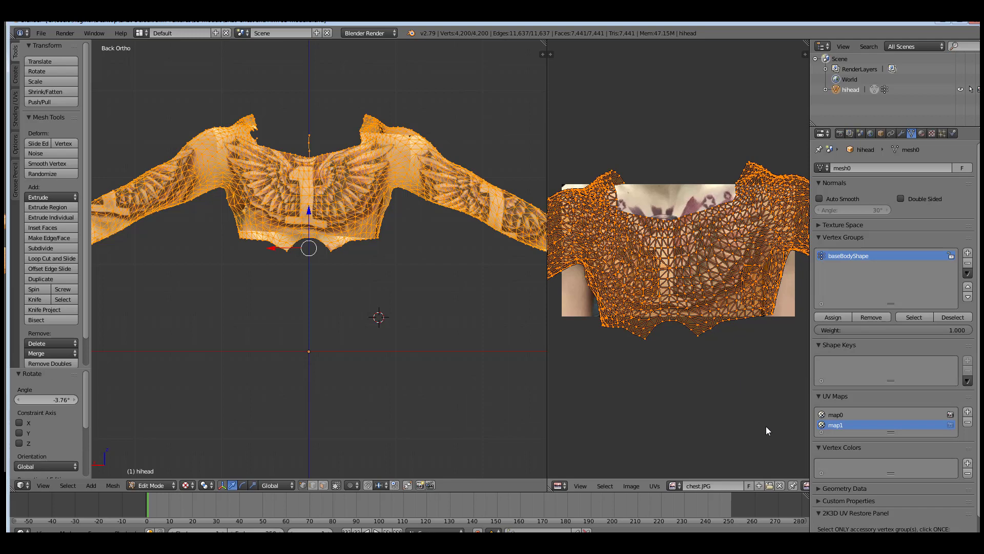
key("s")
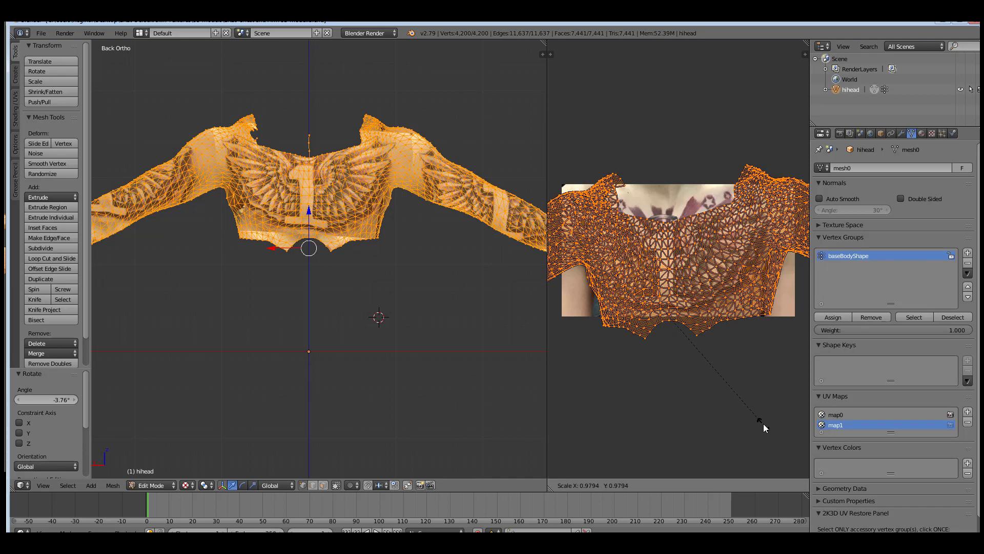
left_click(759, 420)
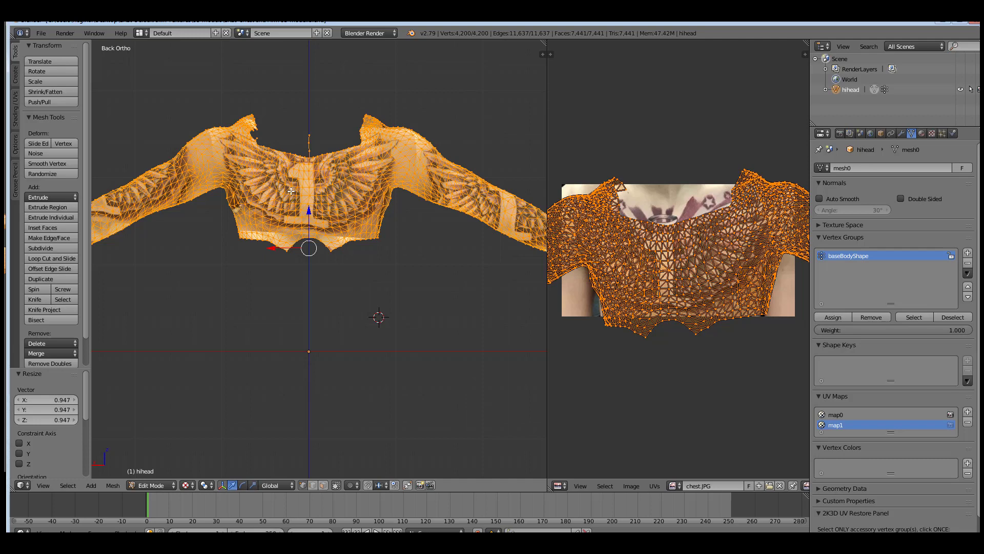
Leave Edit Mode for Object Mode and compare the torso's textures under the map0 and map1 UV maps
left_click(170, 485)
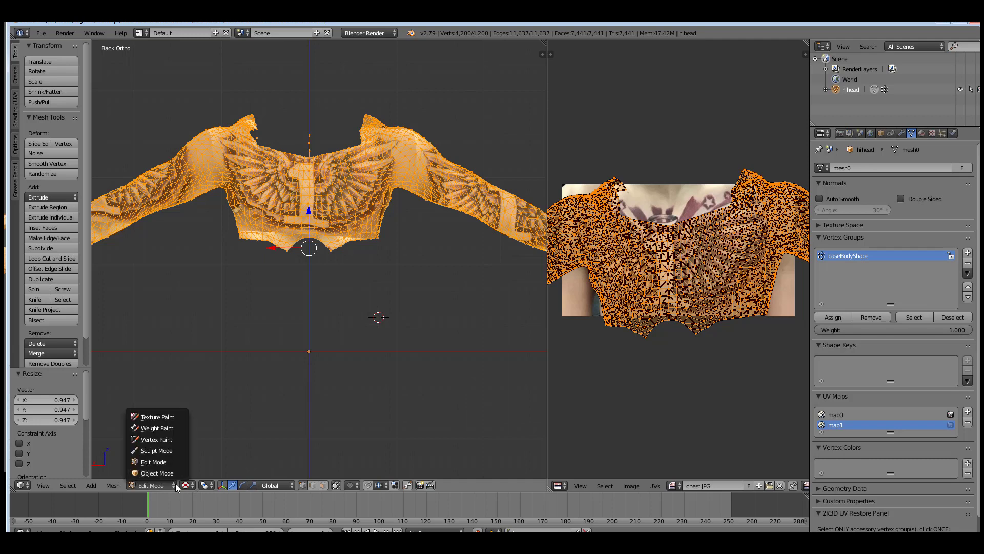
left_click(156, 473)
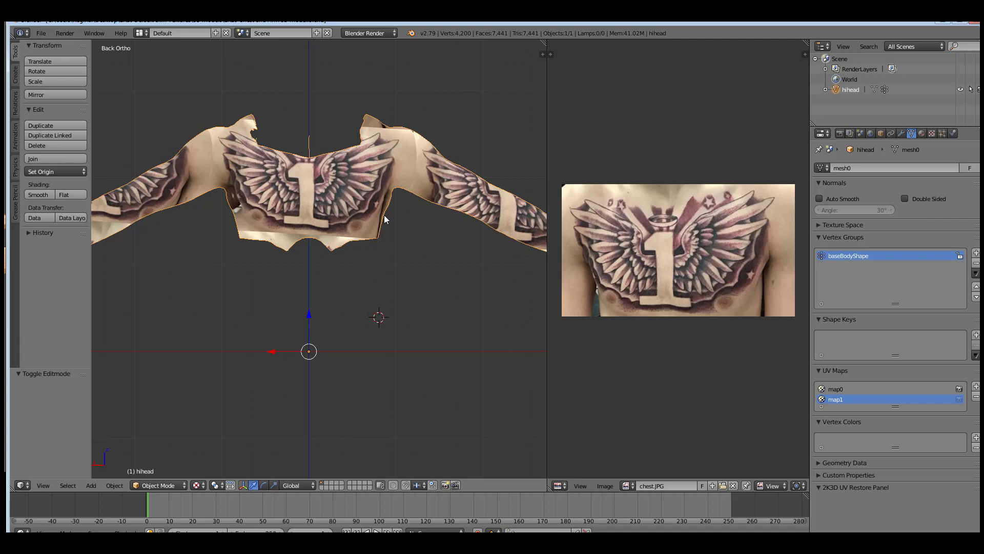
left_click(834, 389)
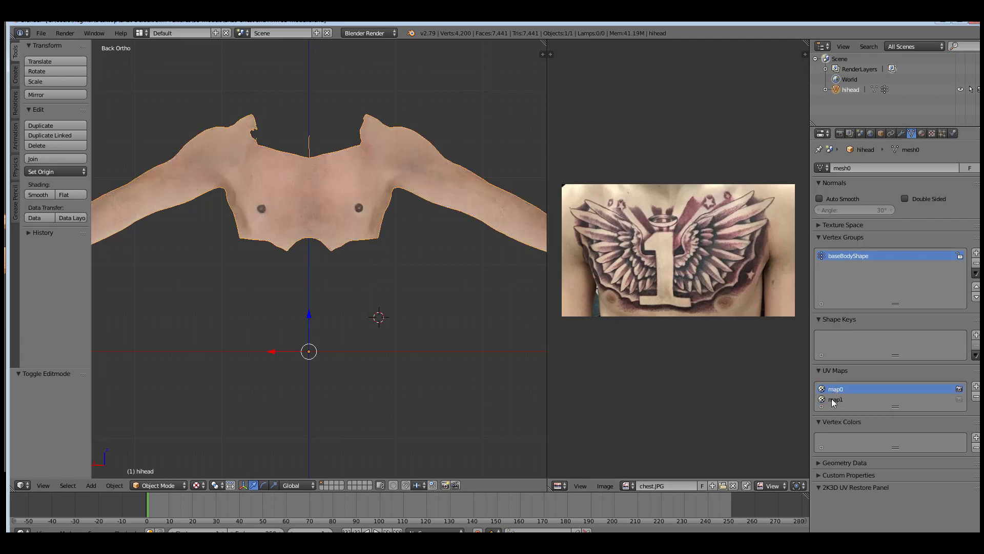
left_click(832, 399)
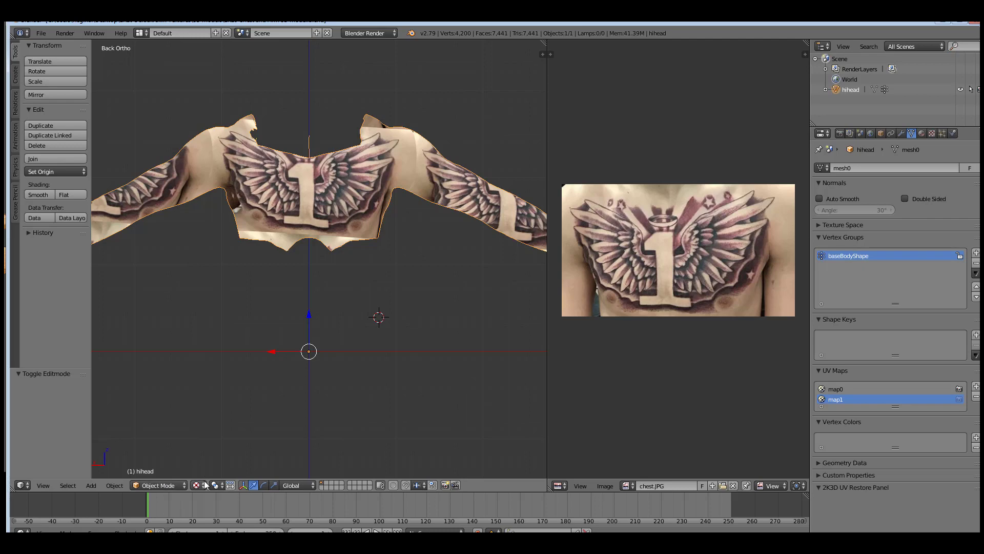
Switch the torso to Texture Paint and create a blank 1024 × 1024 px canvas image named Untitled with alpha
left_click(181, 486)
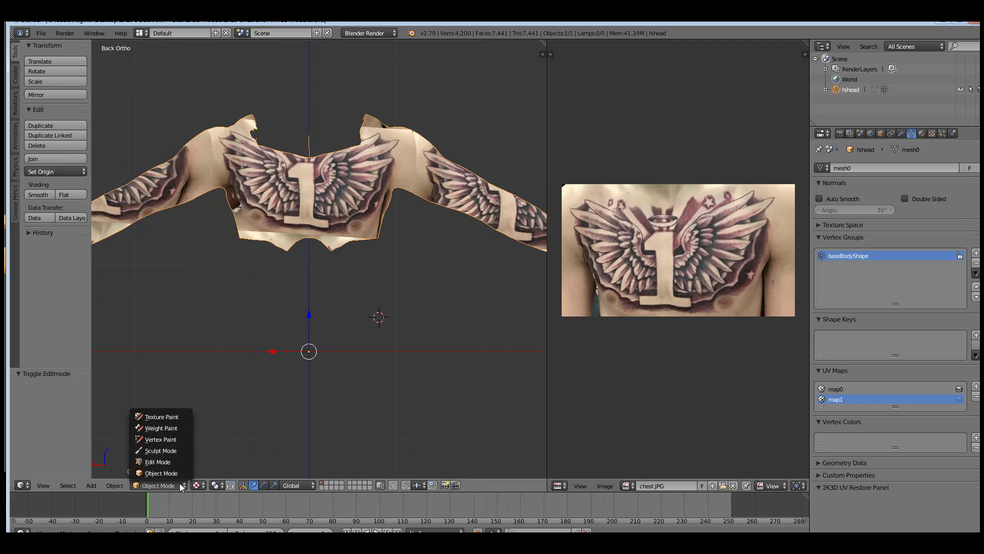
left_click(164, 418)
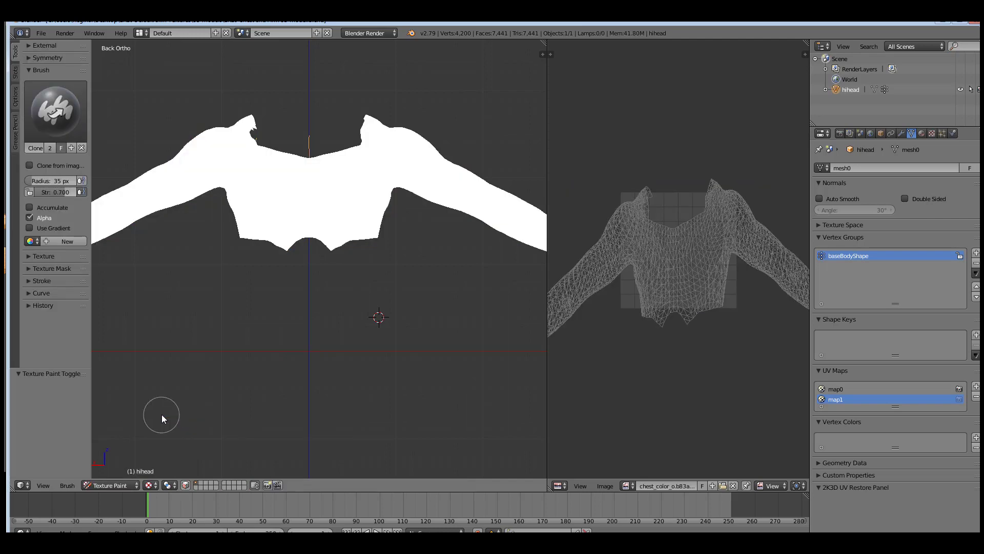
left_click(15, 72)
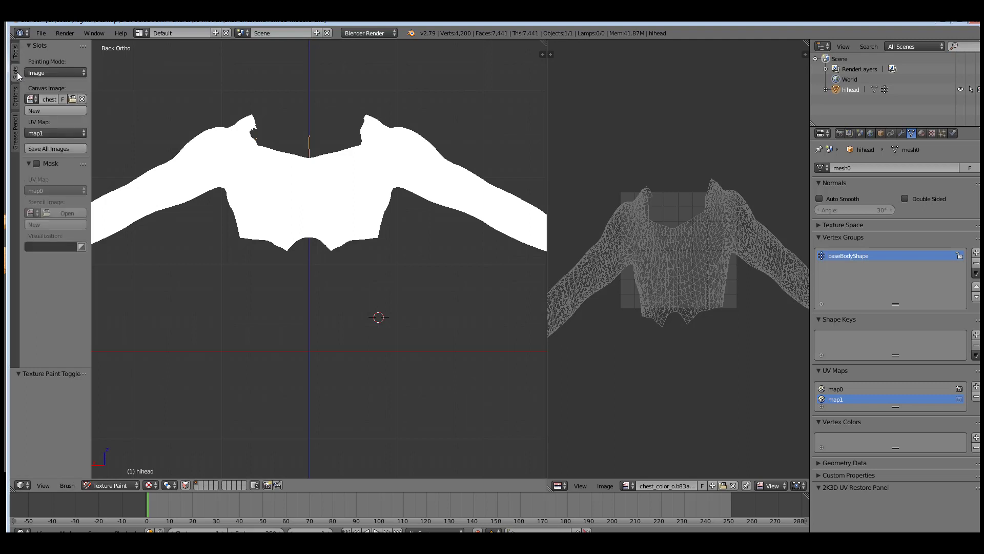
left_click(32, 100)
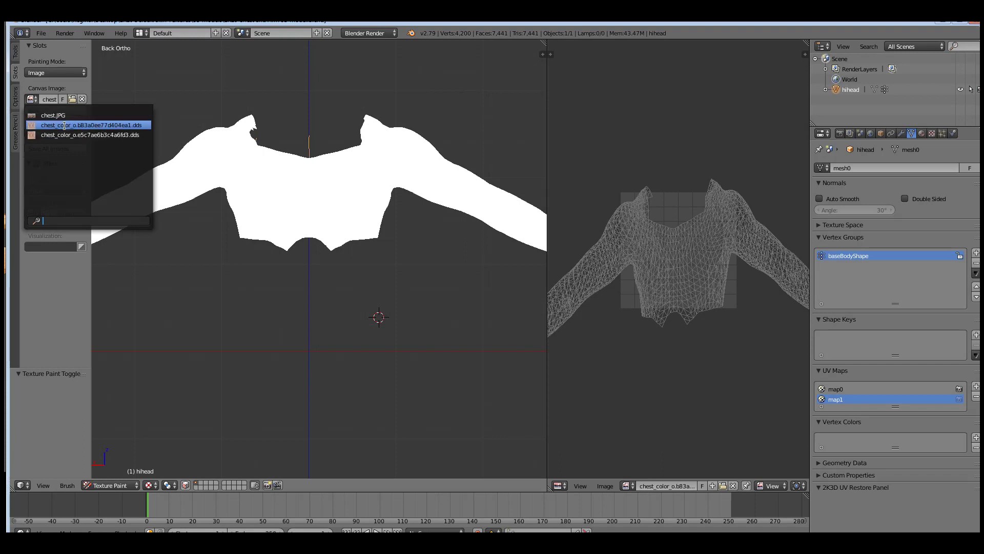
left_click(32, 99)
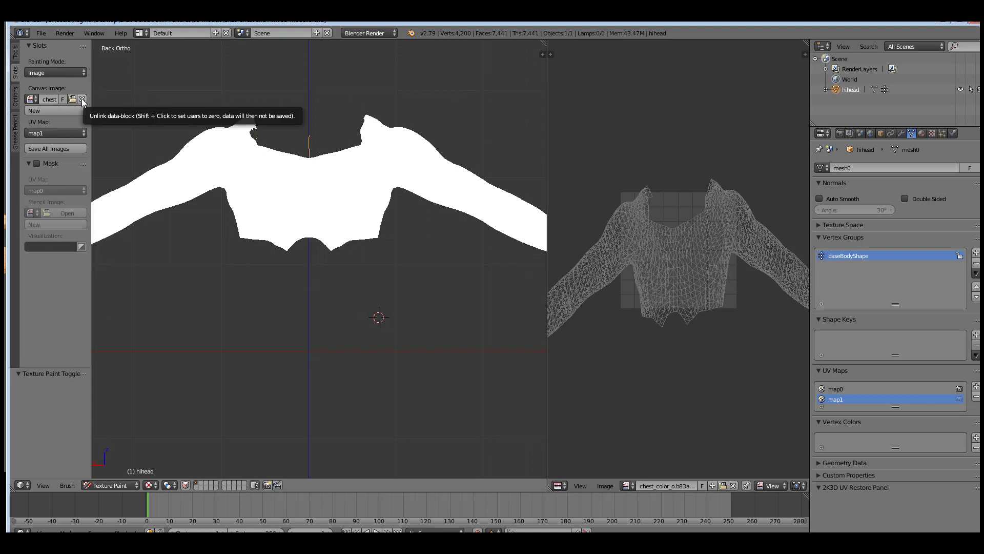
left_click(32, 99)
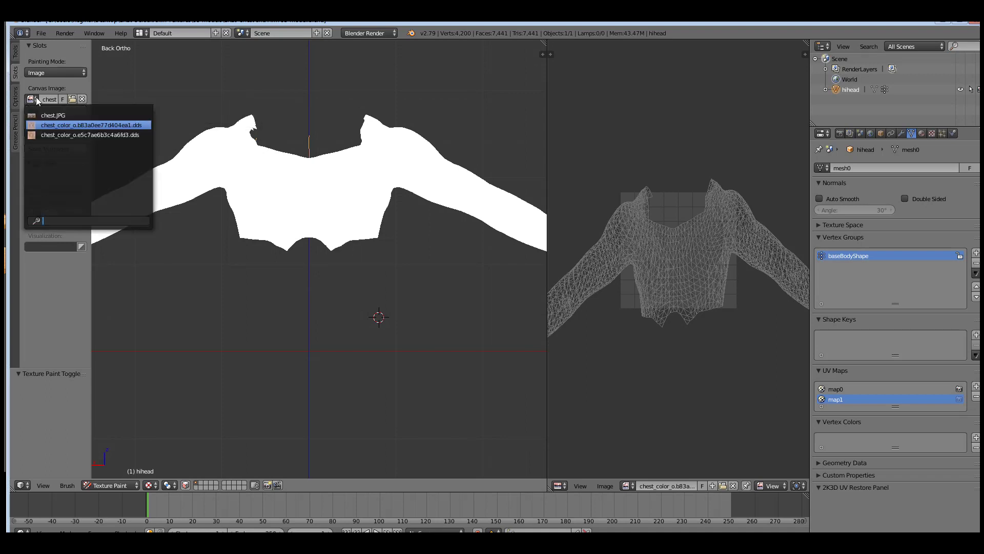
left_click(56, 124)
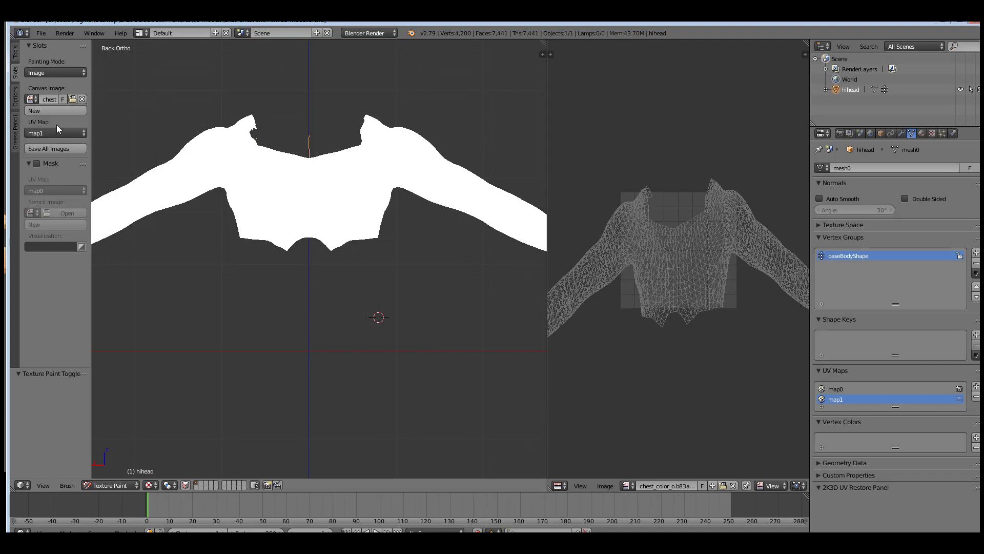
left_click(30, 100)
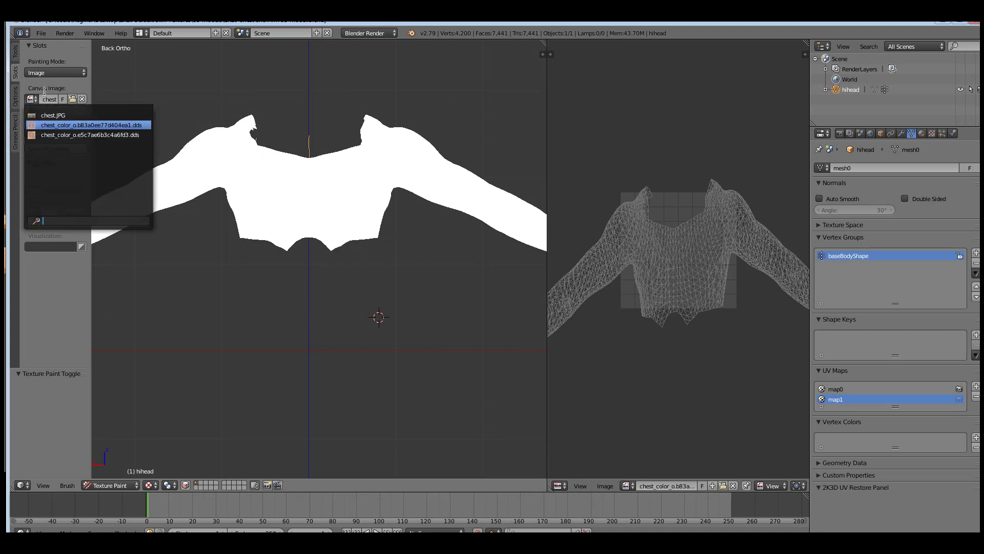
left_click(55, 111)
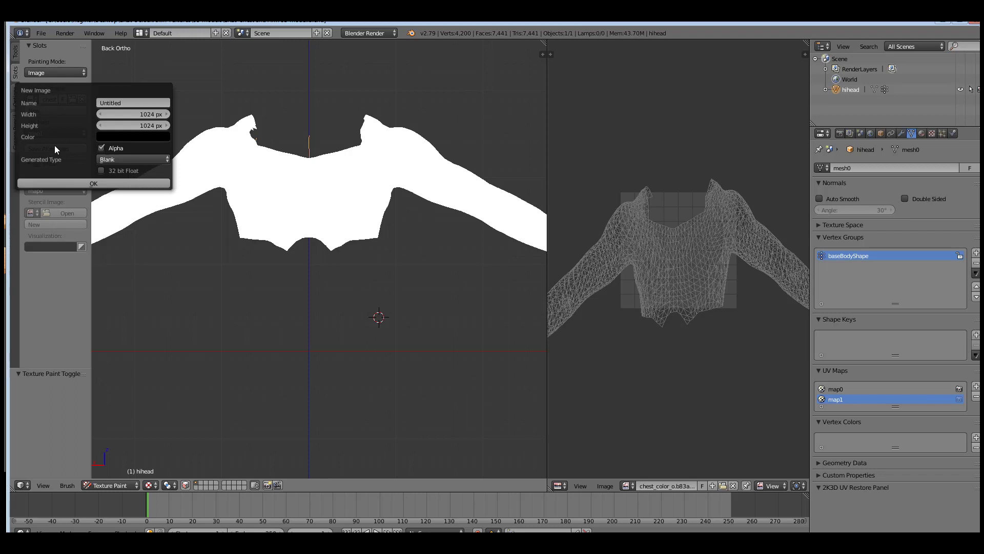
left_click(58, 180)
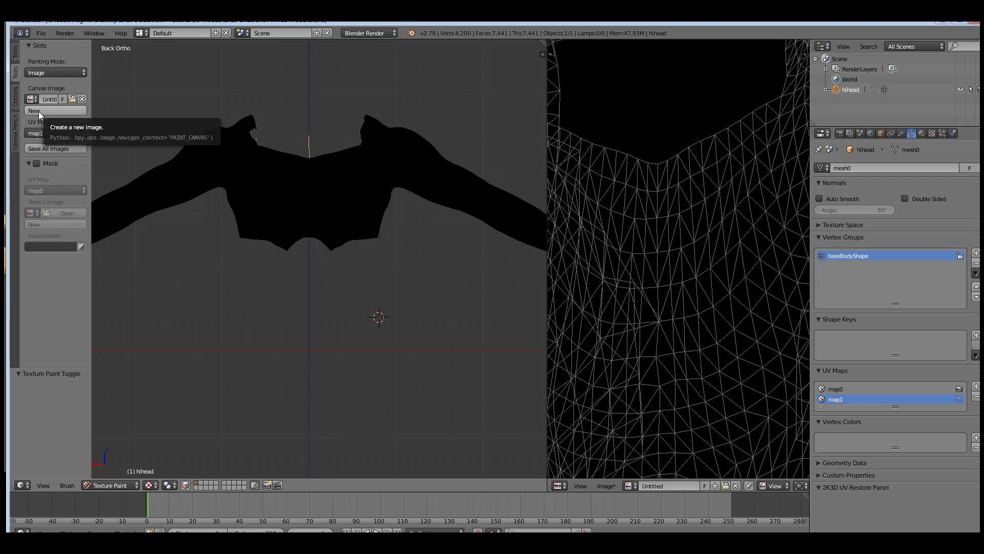
Set the Clone brush to clone from the image chest_color_o.e5c7ae6b3c4a6fd3.dds, using map0 as the source and active UV map
left_click(16, 54)
left_click(57, 92)
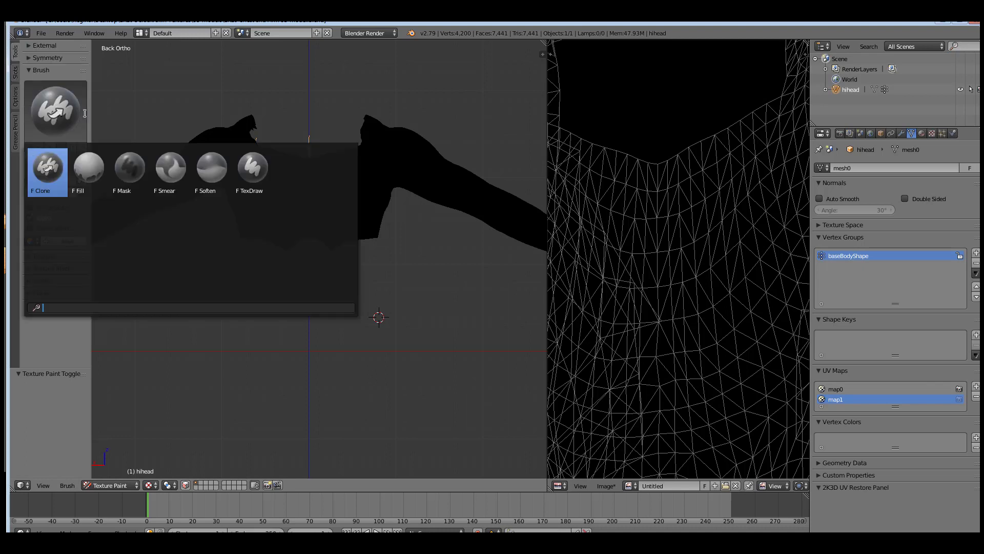
left_click(58, 178)
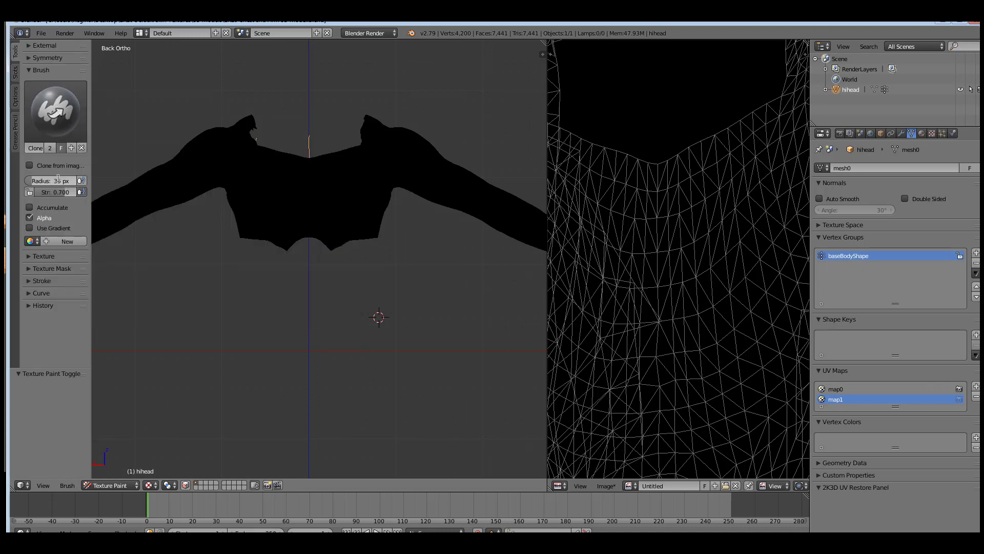
left_click(29, 217)
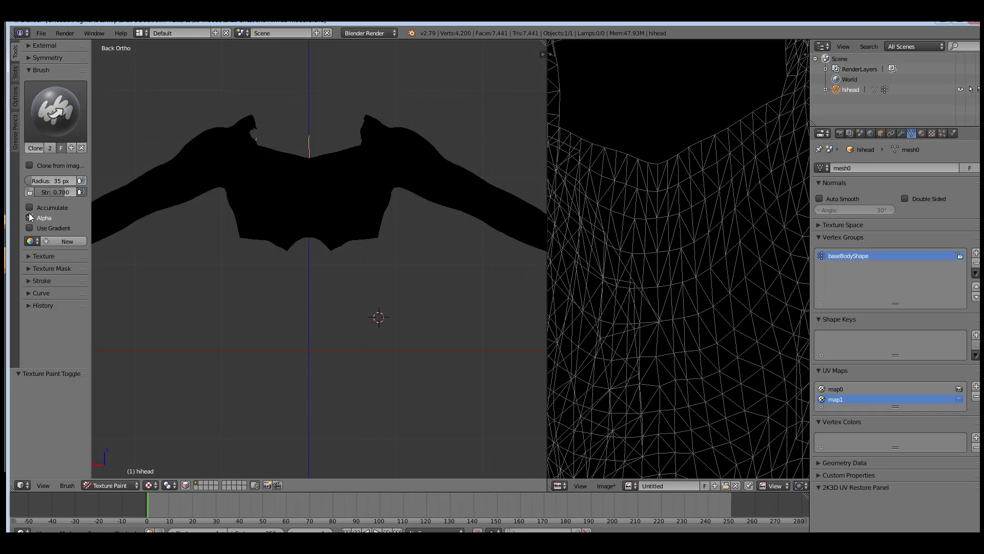
left_click(29, 167)
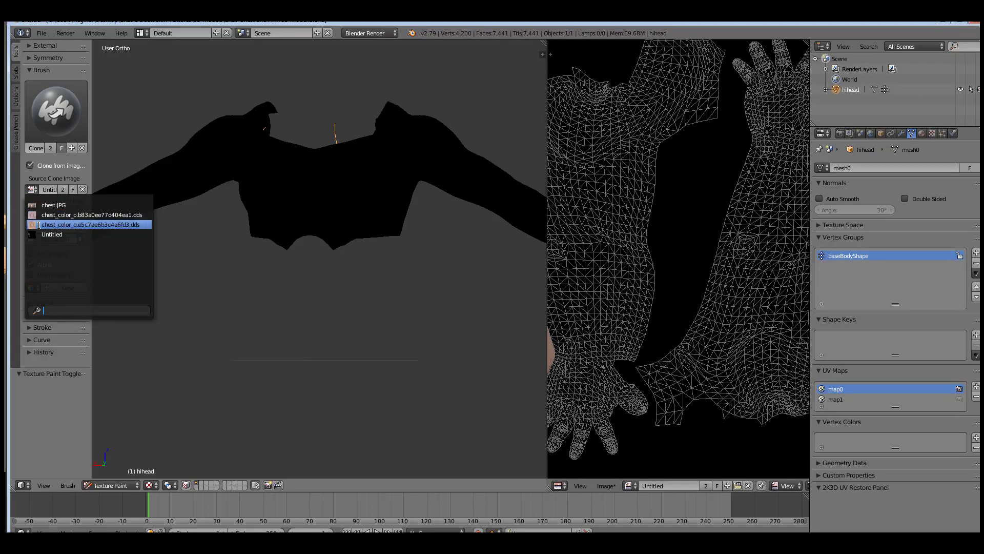
left_click(96, 225)
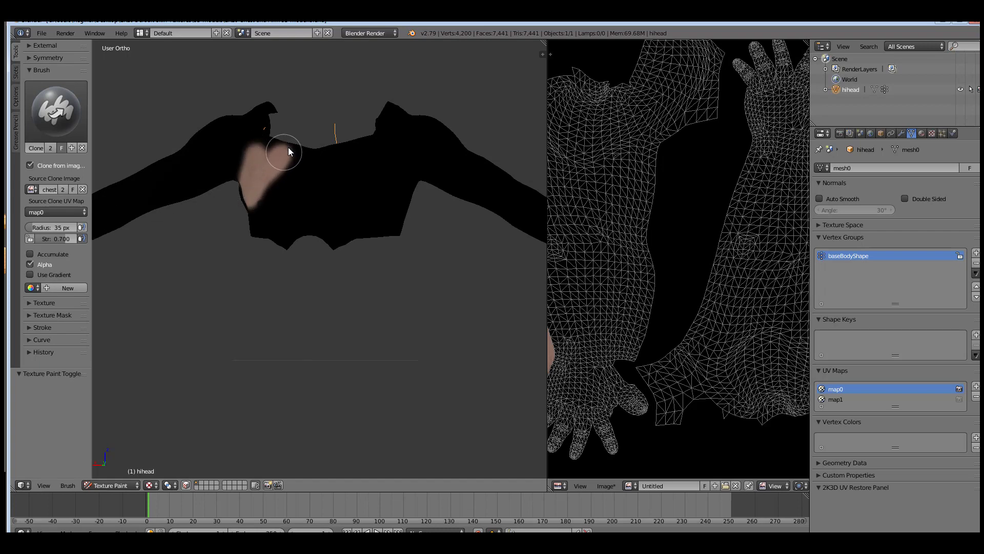
Clone the skin texture over the chest, shoulders and upper arms, raising the brush strength to 1.000
mouse_move(288, 147)
left_mouse_down()
mouse_move(241, 188)
mouse_move(270, 128)
left_mouse_up()
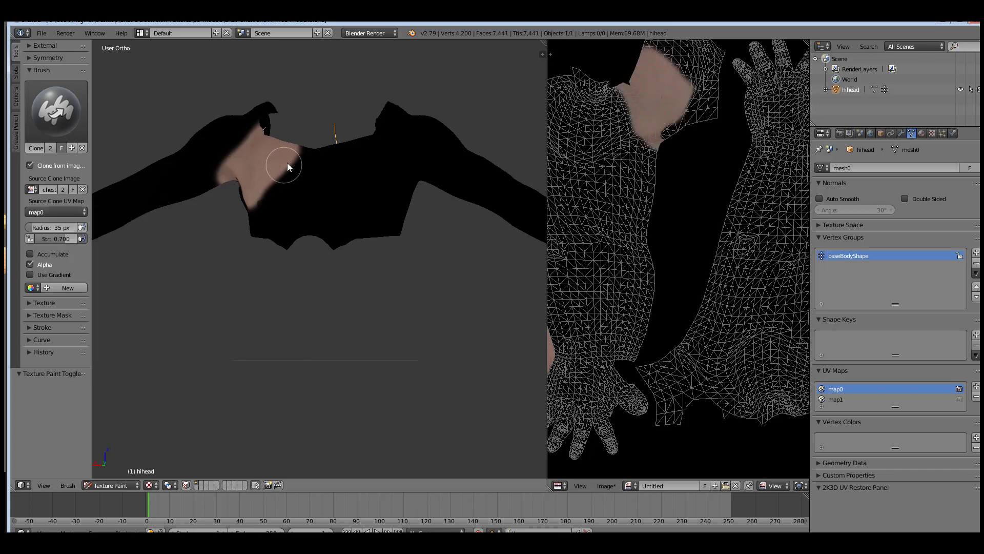
mouse_move(281, 149)
left_mouse_down()
mouse_move(257, 171)
mouse_move(226, 174)
mouse_move(239, 138)
mouse_move(208, 188)
mouse_move(231, 154)
mouse_move(235, 165)
mouse_move(160, 165)
left_mouse_up()
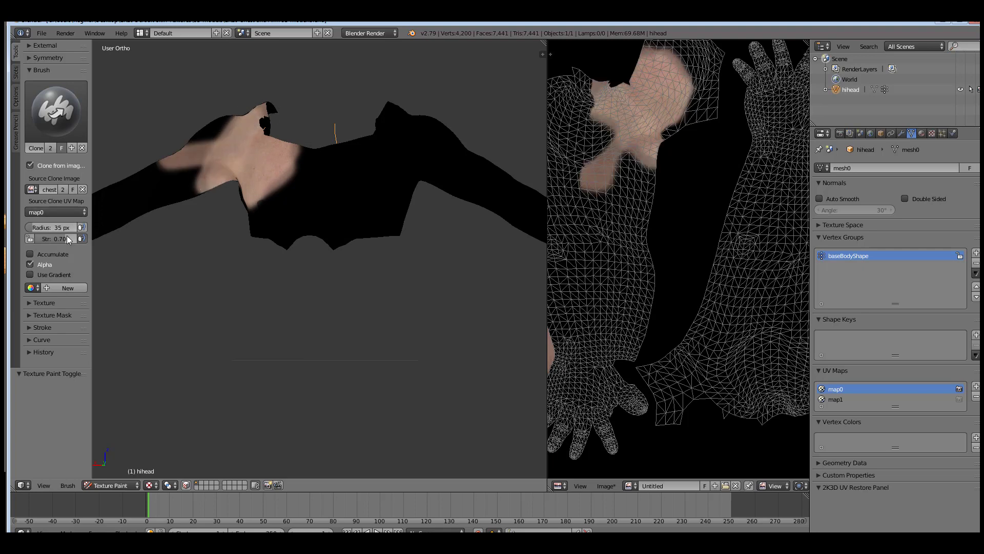
left_click_drag(57, 238, 81, 238)
mouse_move(249, 123)
left_mouse_down()
mouse_move(218, 128)
mouse_move(167, 200)
left_mouse_up()
mouse_move(259, 209)
left_mouse_down()
mouse_move(400, 196)
mouse_move(367, 175)
mouse_move(270, 167)
mouse_move(364, 156)
mouse_move(396, 99)
left_mouse_up()
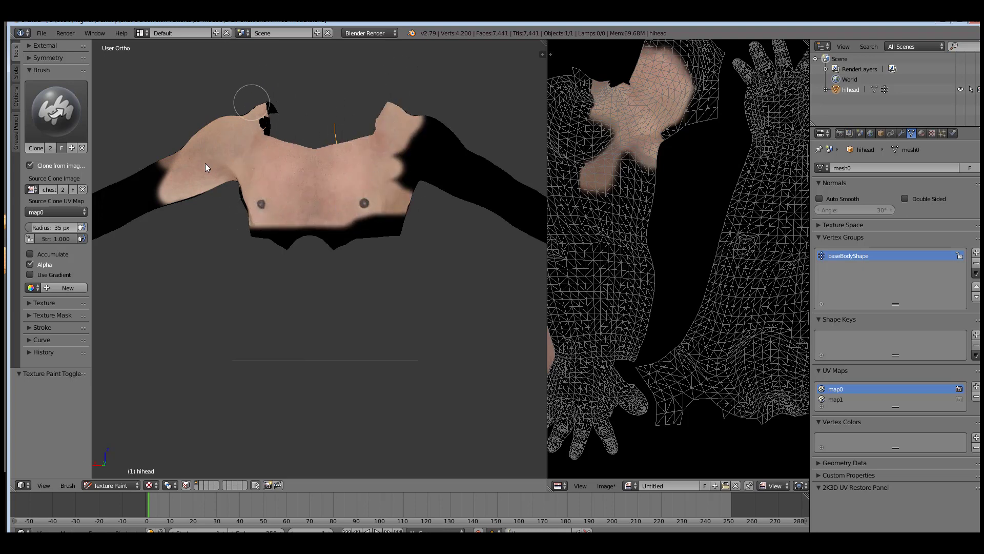
left_click_drag(186, 154, 171, 146)
mouse_move(163, 205)
left_mouse_down()
mouse_move(176, 214)
mouse_move(417, 125)
mouse_move(399, 205)
mouse_move(366, 245)
mouse_move(350, 242)
mouse_move(347, 197)
mouse_move(300, 202)
mouse_move(265, 220)
mouse_move(256, 238)
mouse_move(324, 169)
mouse_move(380, 246)
mouse_move(442, 147)
mouse_move(428, 201)
mouse_move(468, 128)
mouse_move(443, 204)
mouse_move(410, 133)
mouse_move(273, 232)
mouse_move(241, 124)
left_mouse_up()
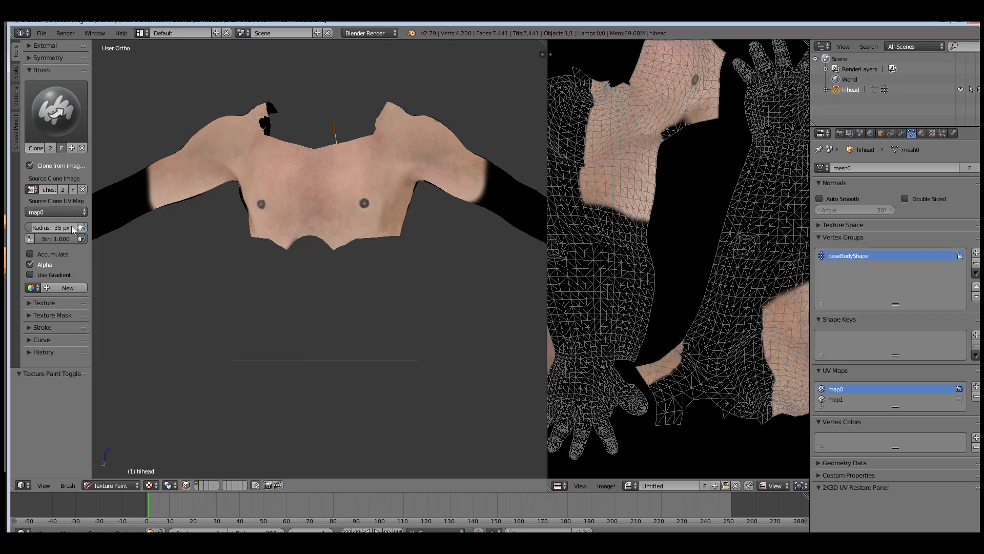
Set the clone source to chest.JPG with map1 as source and active UV map, and try painting the tattoo mid-chest
left_click(31, 190)
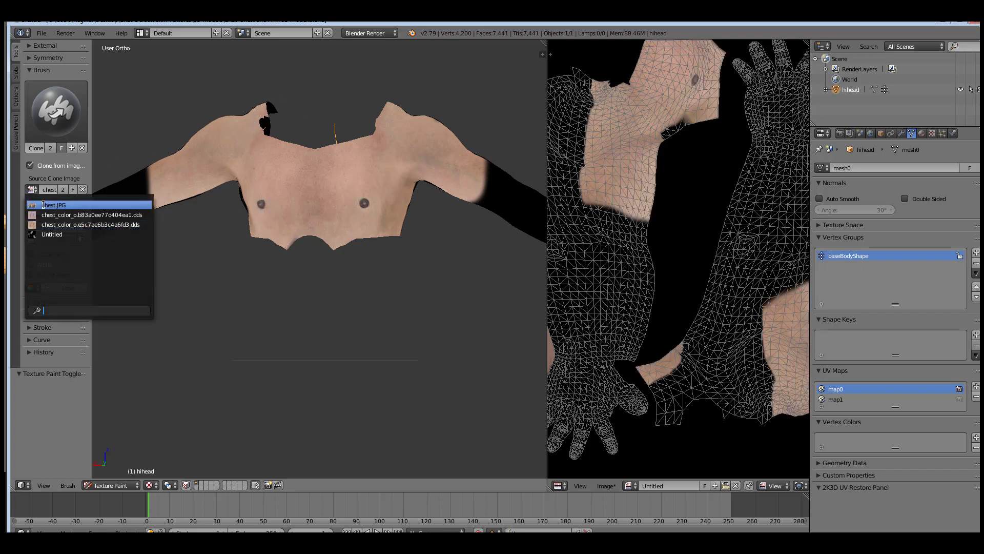
left_click(43, 204)
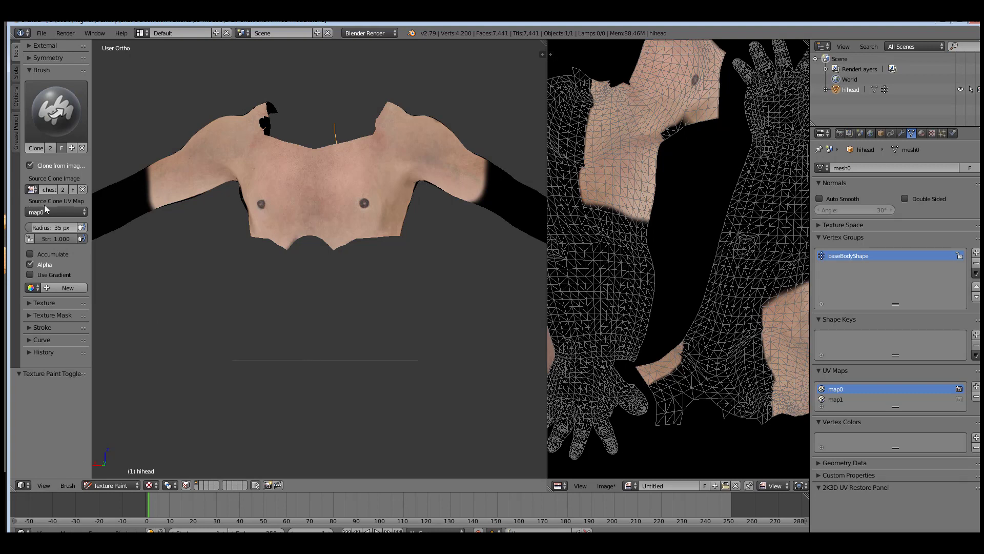
left_click(45, 205)
left_click(52, 235)
left_click(836, 399)
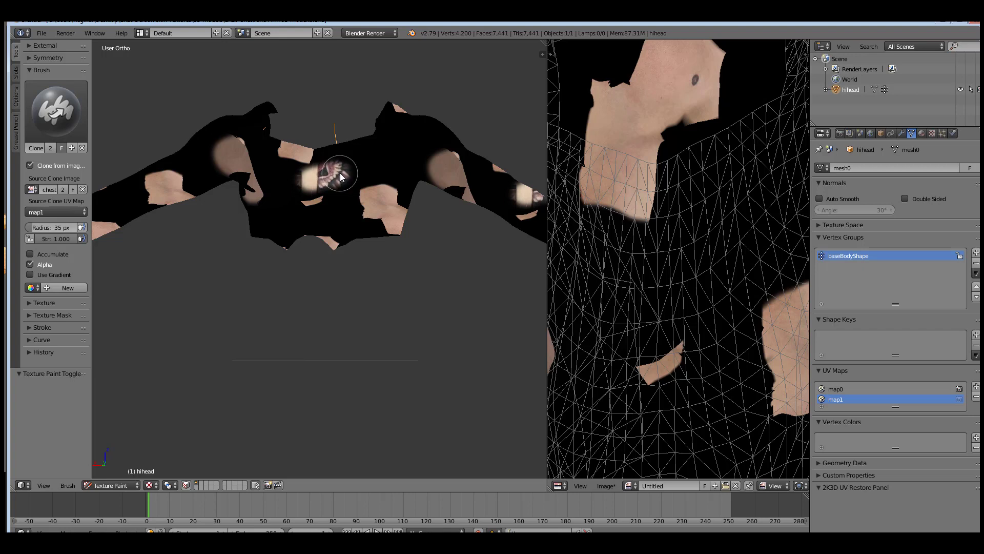
left_click_drag(341, 177, 339, 179)
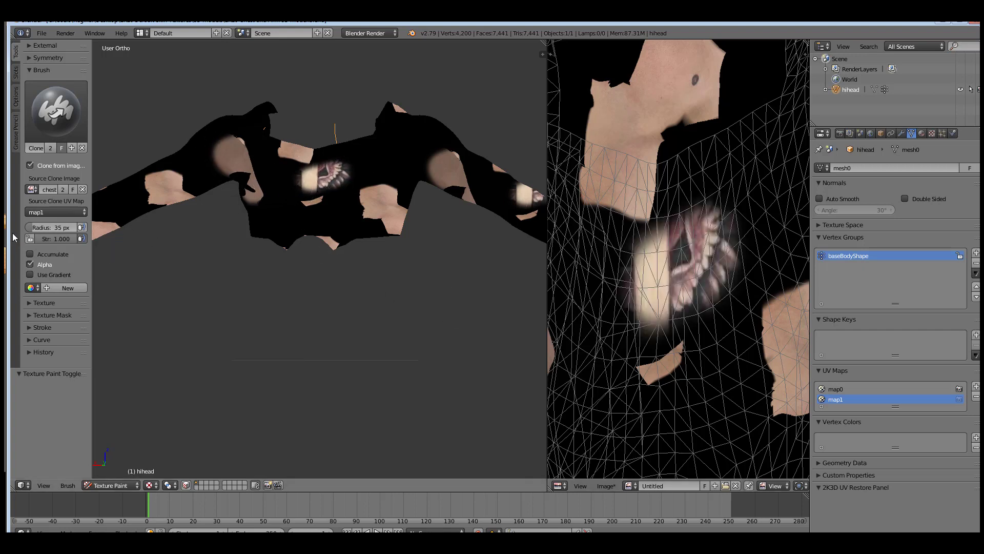
Make map0 both the clone source and the active UV map, and try a clone stroke across the mid-chest
left_click(63, 213)
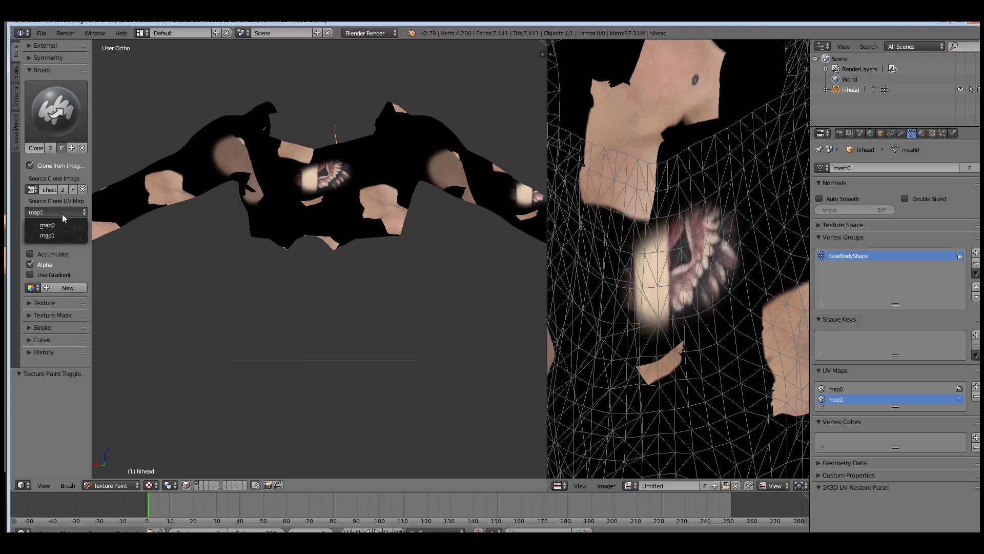
left_click(58, 224)
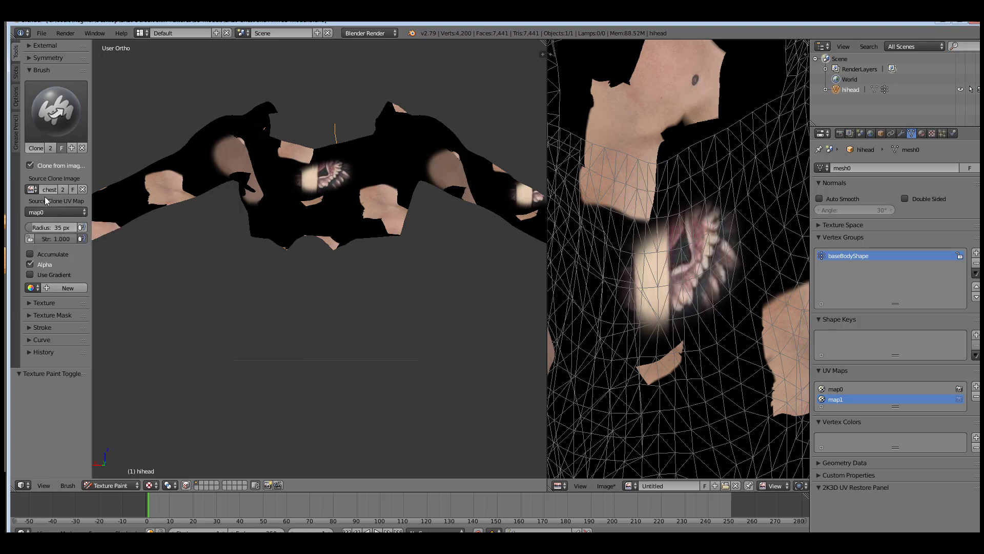
left_click(836, 388)
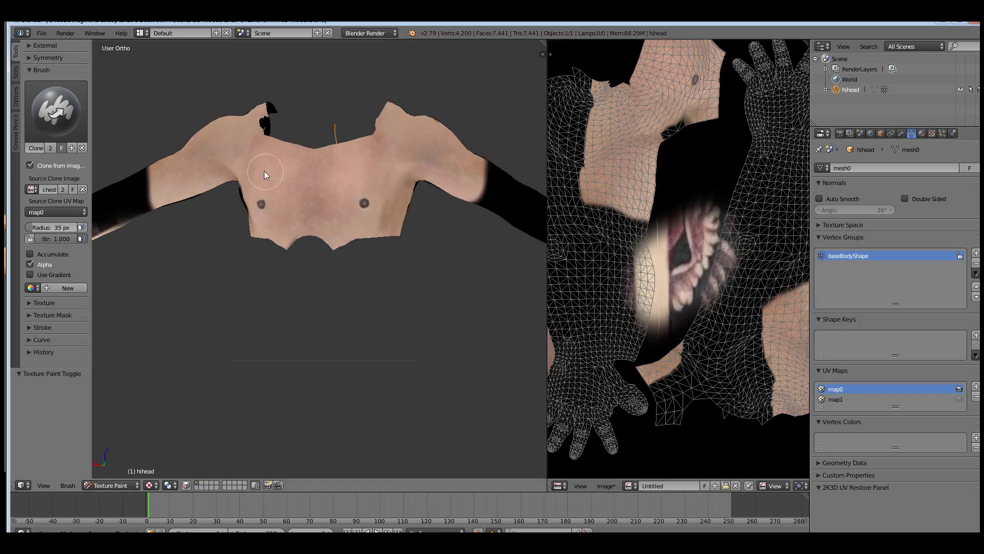
mouse_move(281, 189)
left_mouse_down()
mouse_move(321, 199)
mouse_move(347, 167)
left_mouse_up()
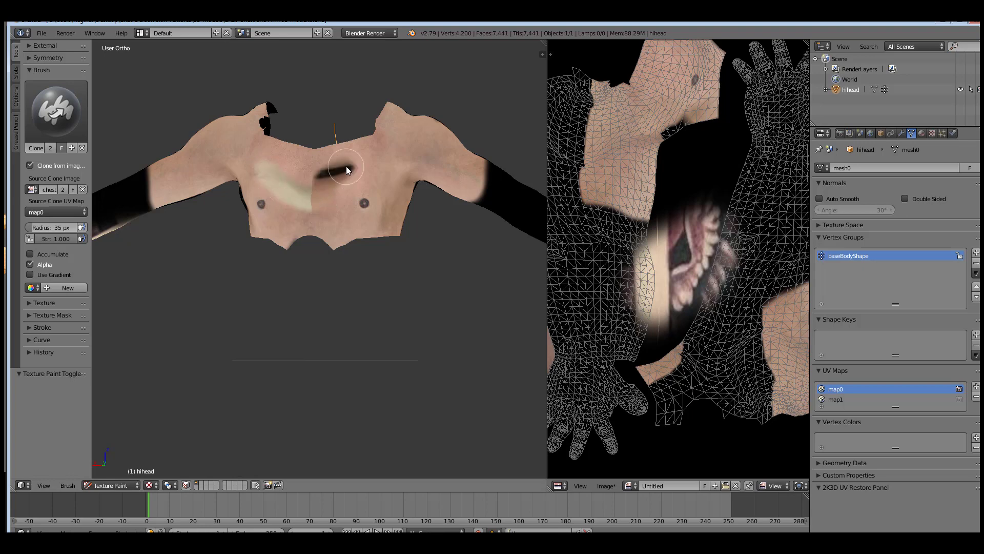
Set the source clone UV map to map1 and clone the winged "1" tattoo across the whole chest with the brush
left_click(67, 211)
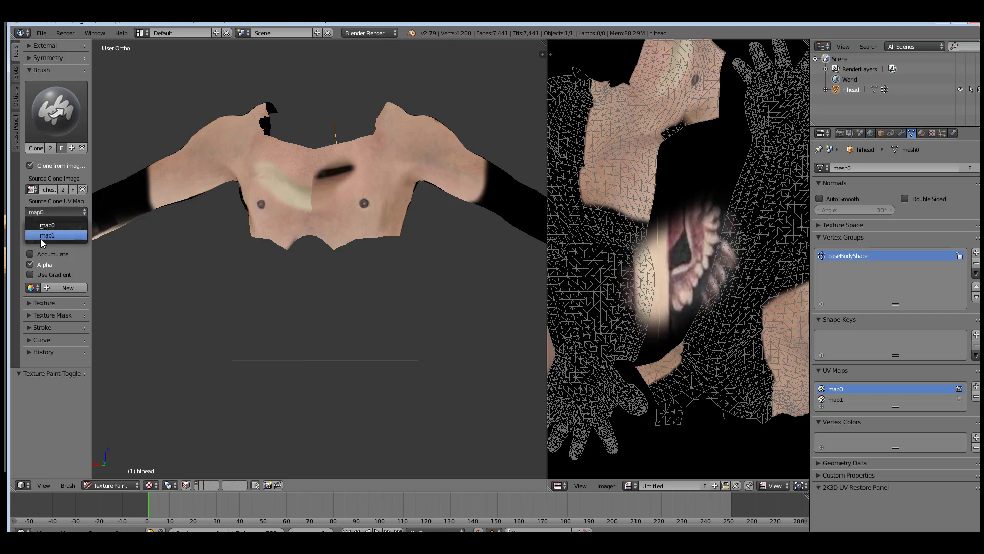
left_click(43, 239)
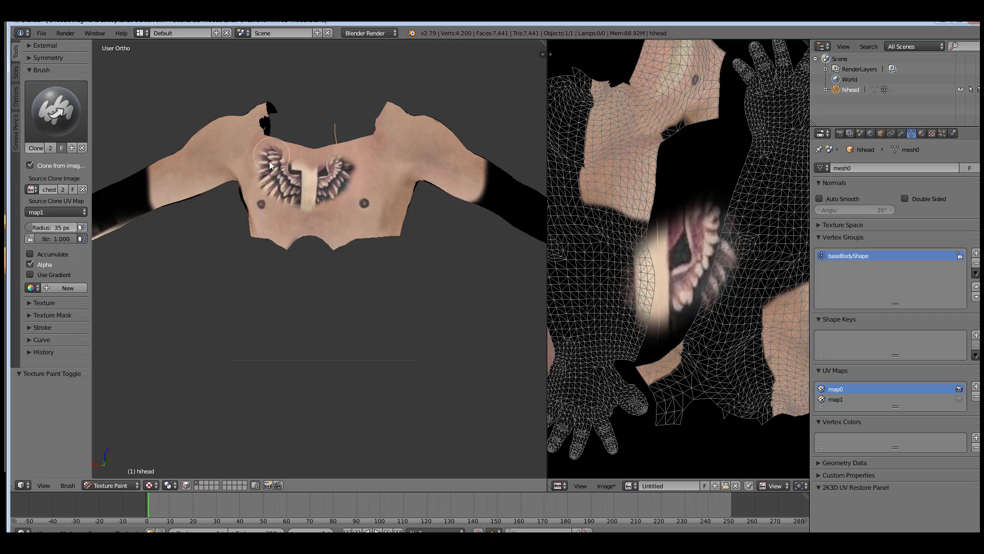
left_click_drag(269, 161, 289, 149)
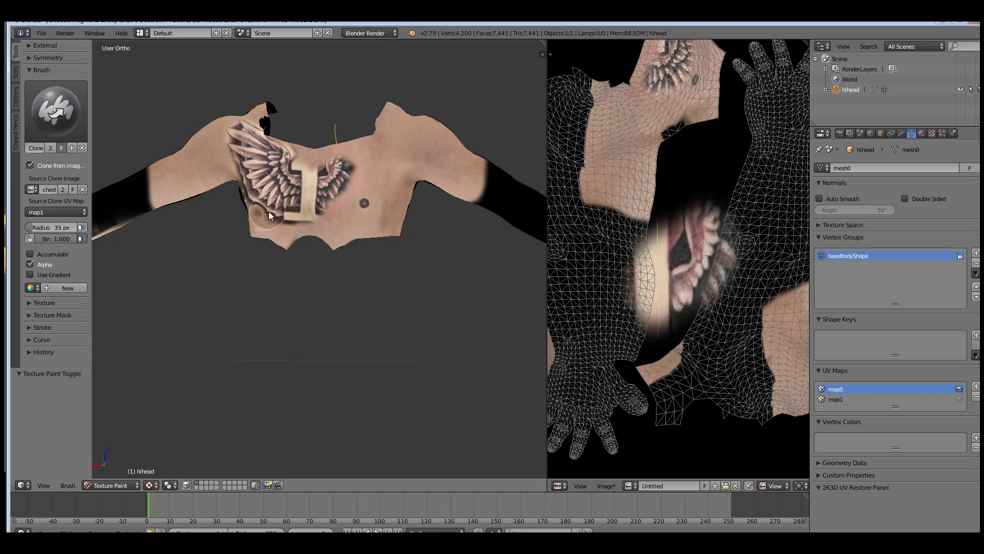
mouse_move(301, 212)
left_mouse_down()
mouse_move(341, 194)
mouse_move(310, 156)
mouse_move(294, 170)
mouse_move(317, 171)
mouse_move(338, 154)
left_mouse_up()
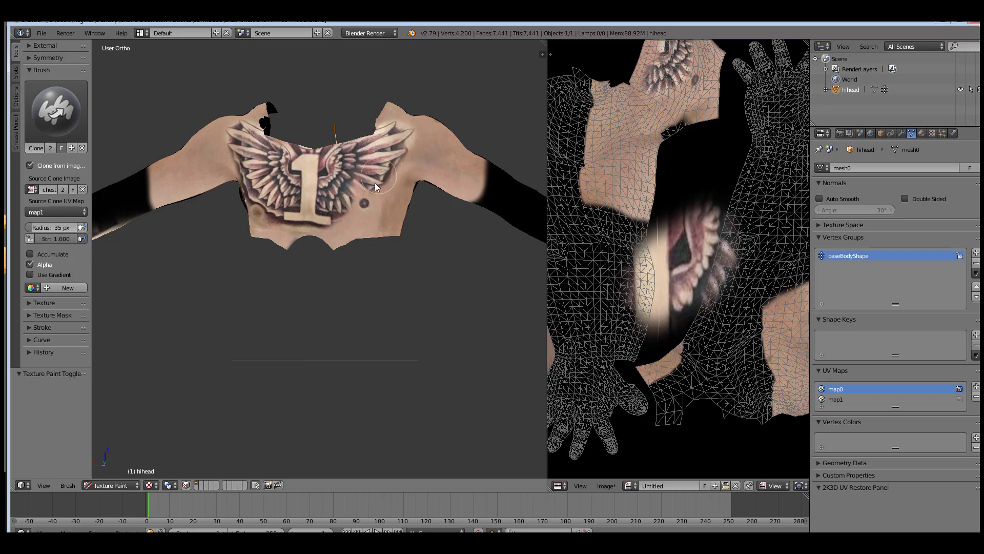
left_click_drag(367, 195, 354, 197)
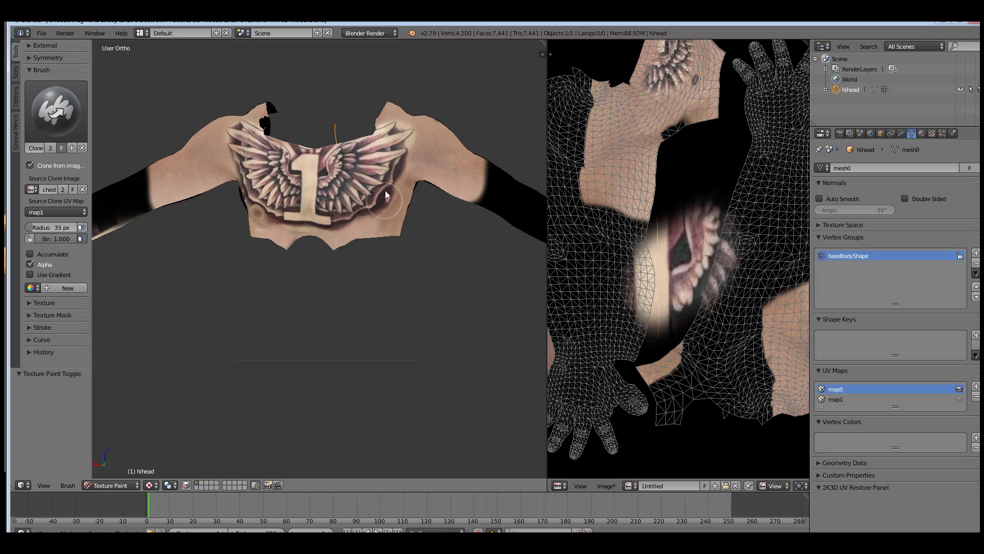
left_click_drag(389, 134, 363, 199)
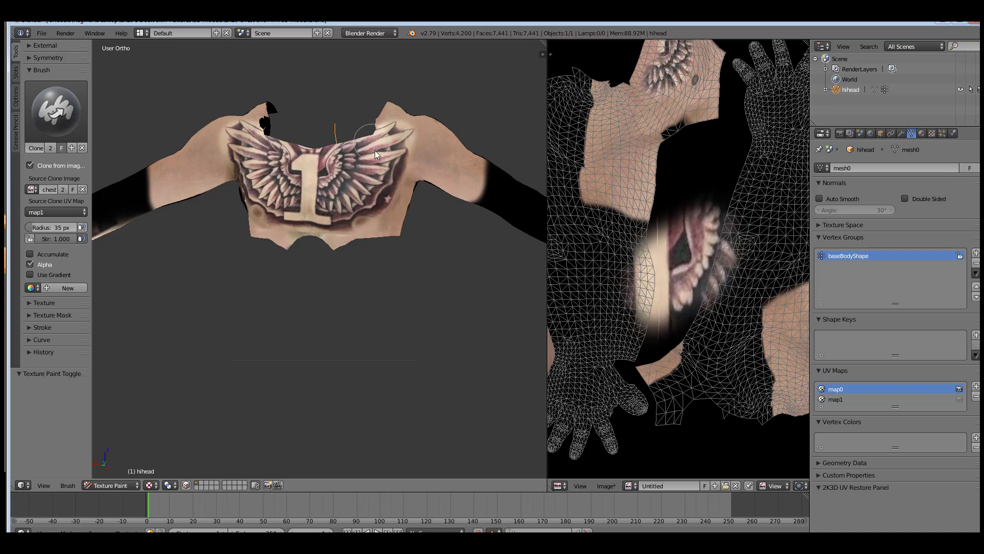
left_click_drag(345, 146, 336, 151)
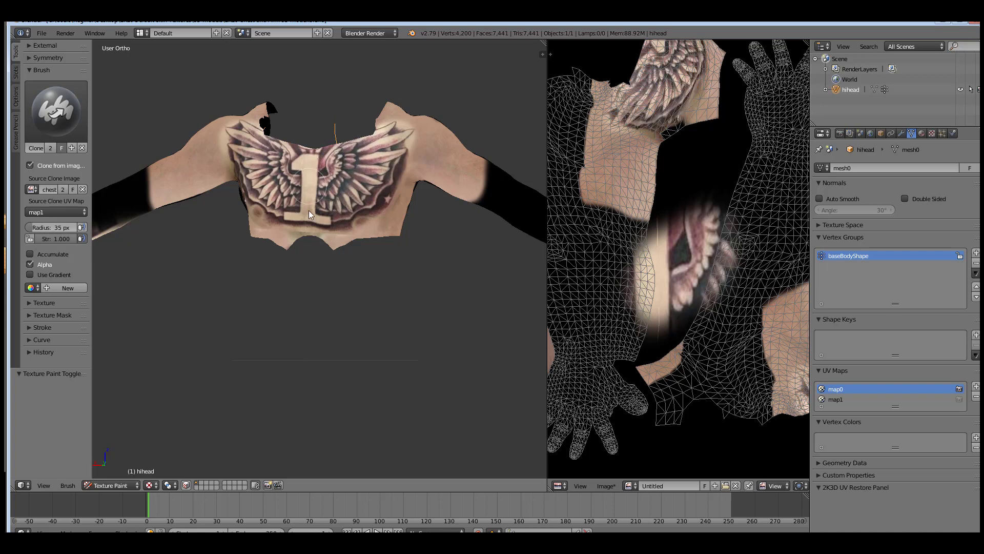
left_click(294, 235)
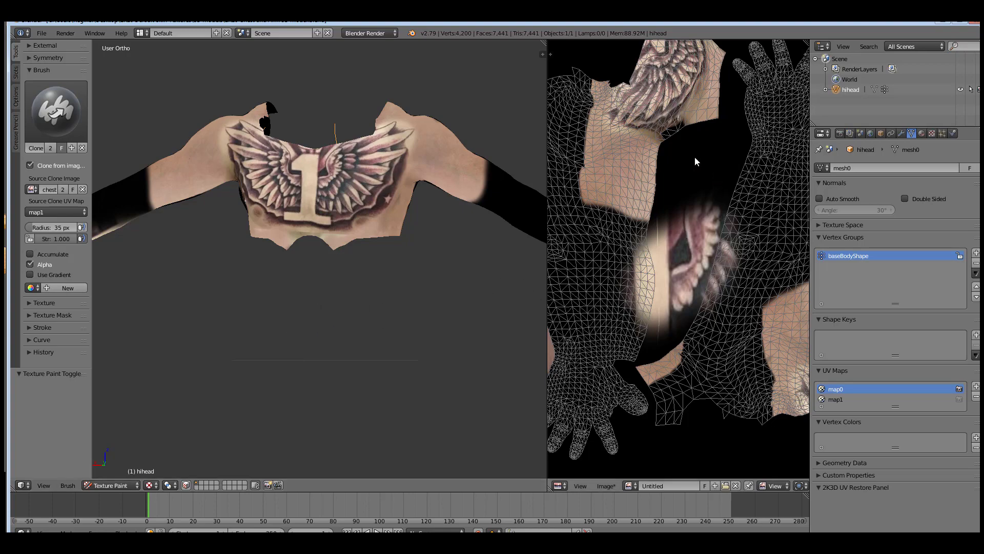
Save the painted texture image as Chesttattoo.png in the 3D models folder
middle_click_drag(694, 156, 692, 219, "ctrl")
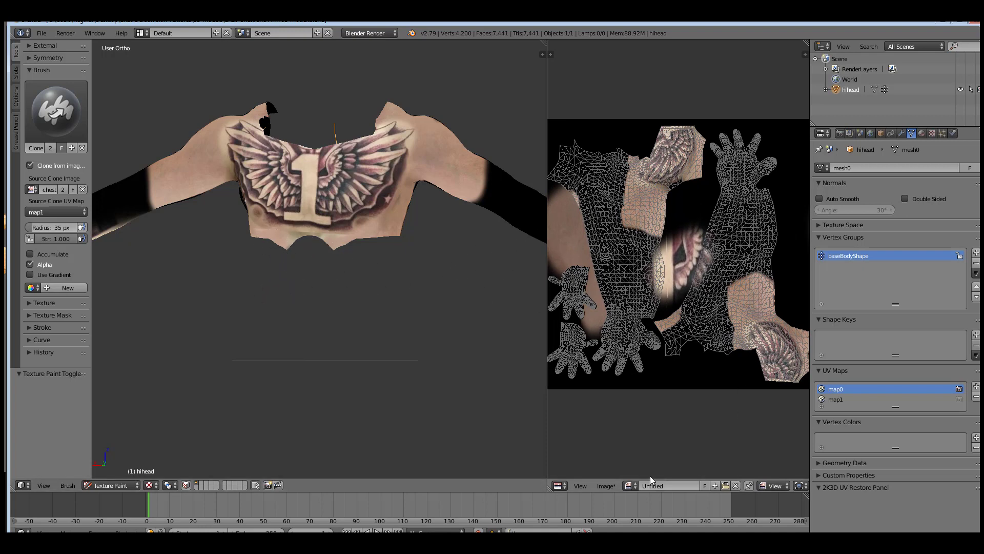
left_click(604, 487)
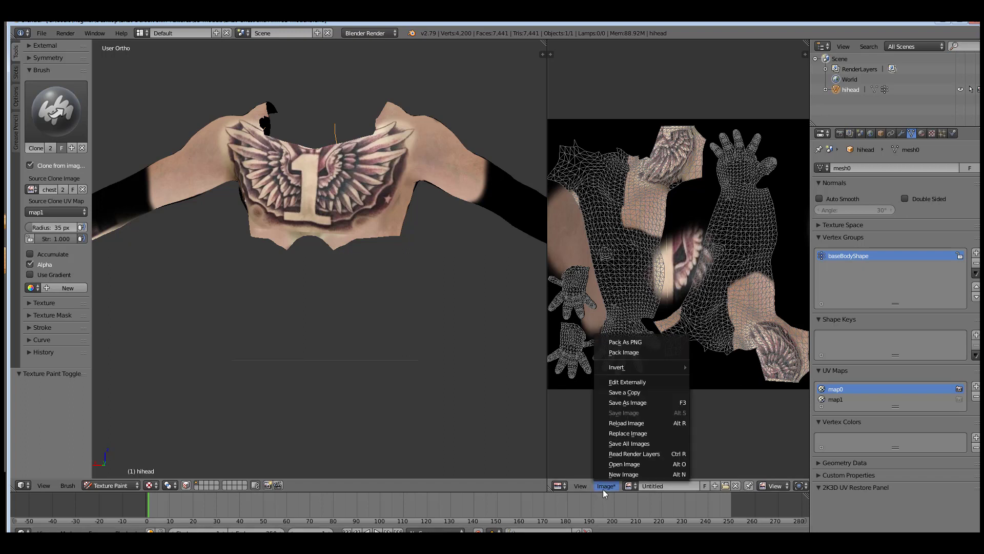
left_click(630, 402)
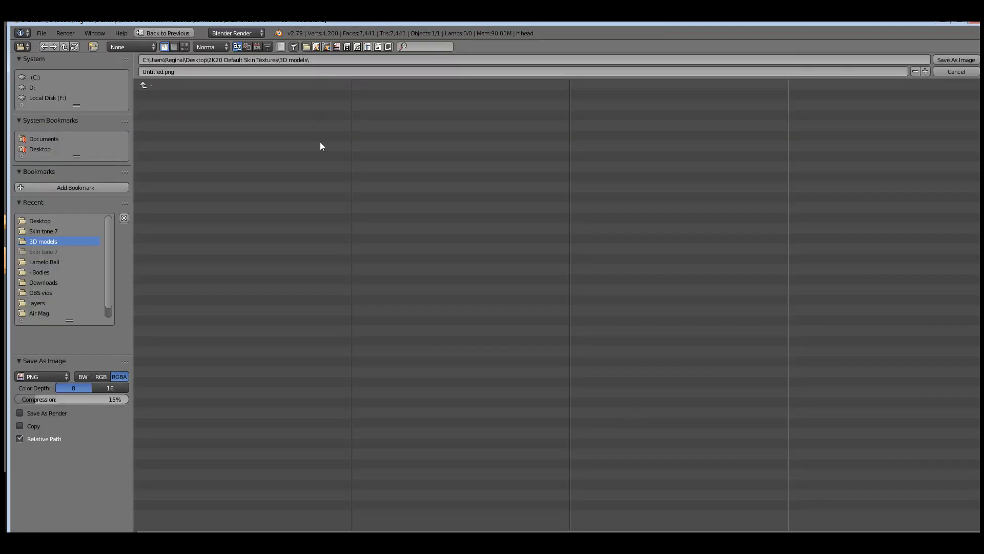
left_click(163, 71)
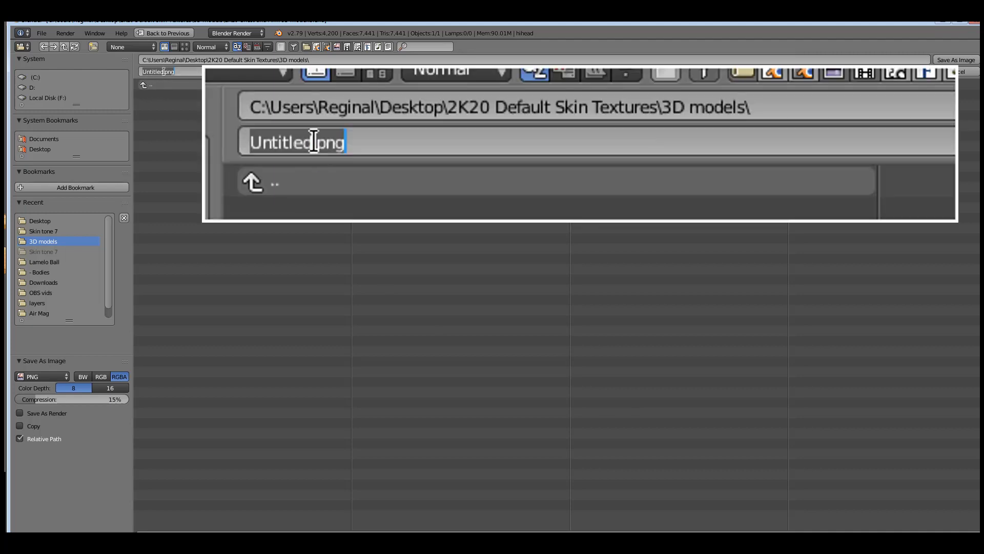
left_click_drag(163, 71, 107, 71)
type("Chest")
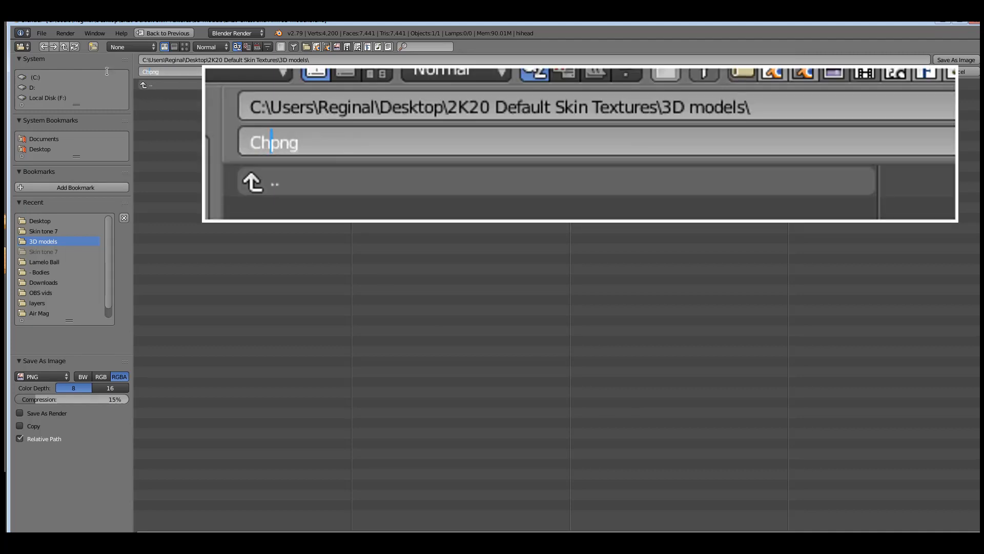
type("tattoo.")
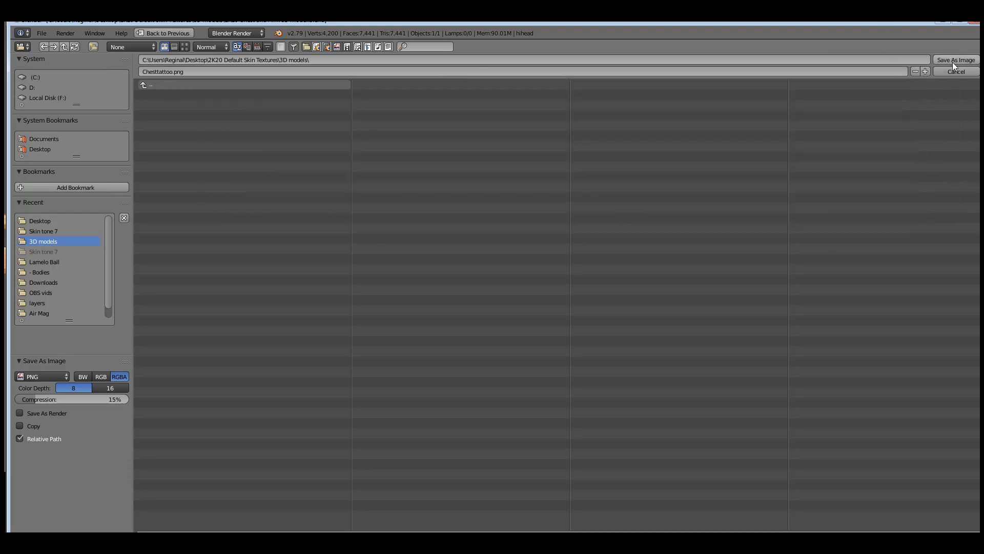
left_click(953, 61)
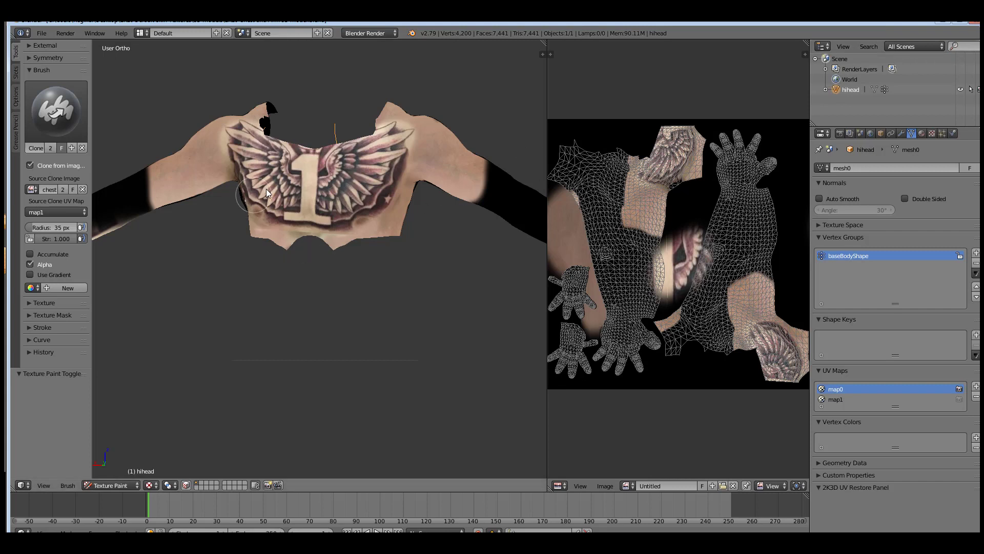
Touch up the tattoo with a clone stroke across the upper chest, and reselect chest.JPG and map1 as the clone source
middle_click_drag(265, 279, 287, 281)
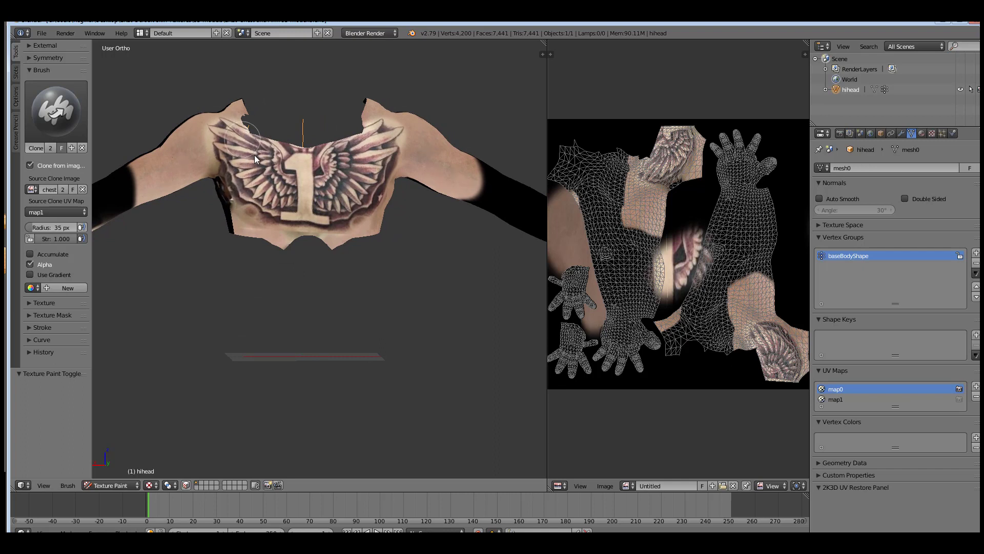
left_click_drag(247, 168, 311, 158)
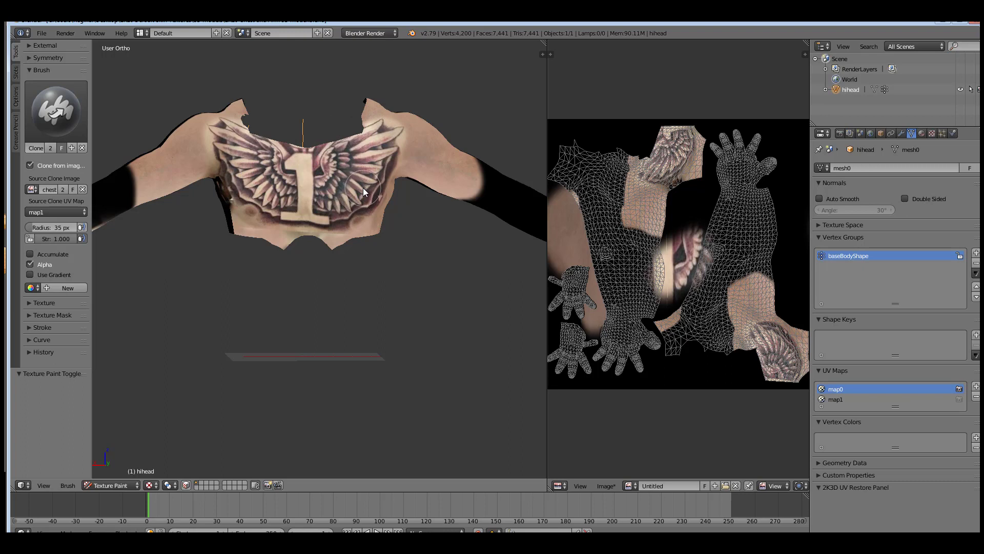
middle_click_drag(361, 187, 350, 183)
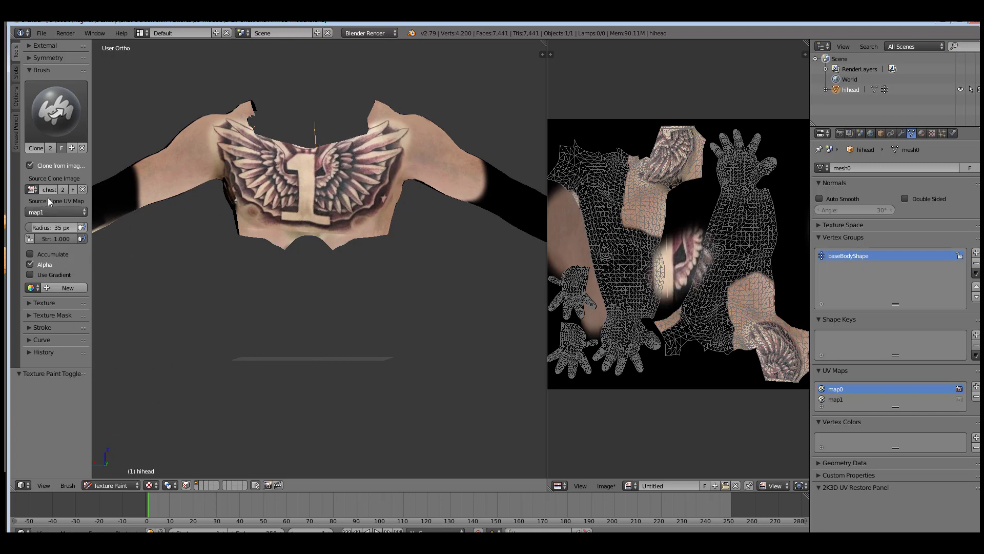
left_click(31, 189)
left_click(55, 217)
left_click(70, 211)
left_click(64, 240)
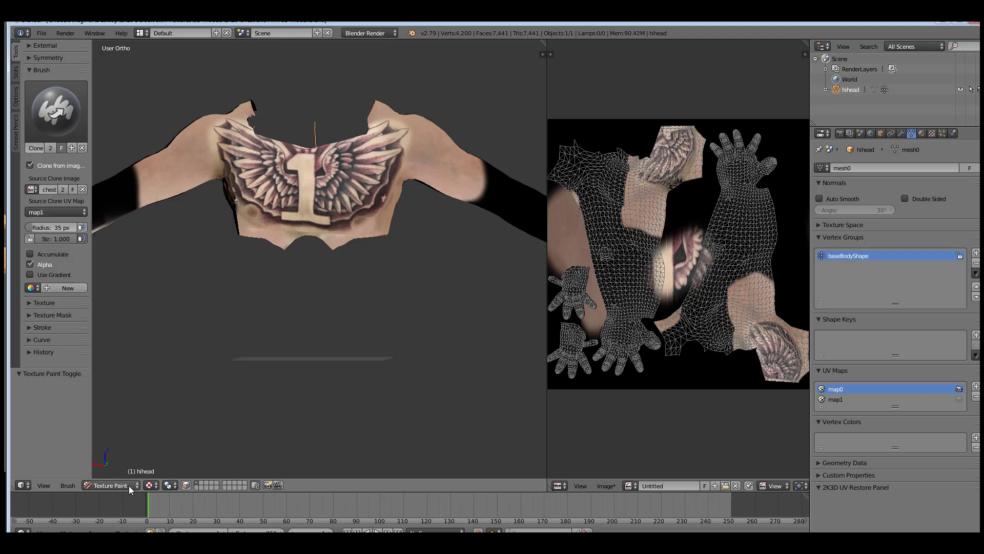
Check the mesh's map0 UV layout over the skin texture in Edit Mode, and return to Object Mode
left_click(110, 485)
left_click(119, 463)
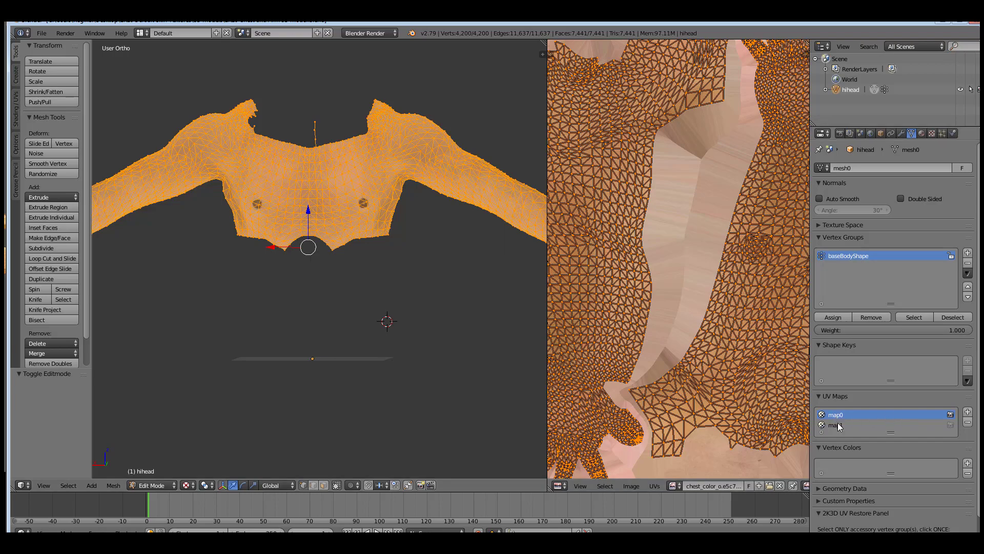
scroll(705, 224, "down", 3)
scroll(704, 224, "down", 2)
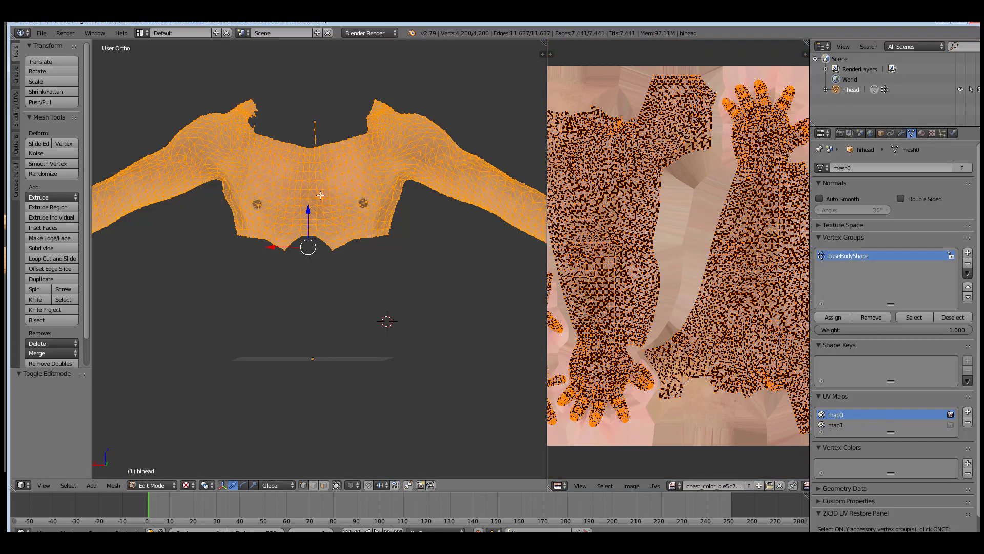
left_click(152, 485)
left_click(154, 473)
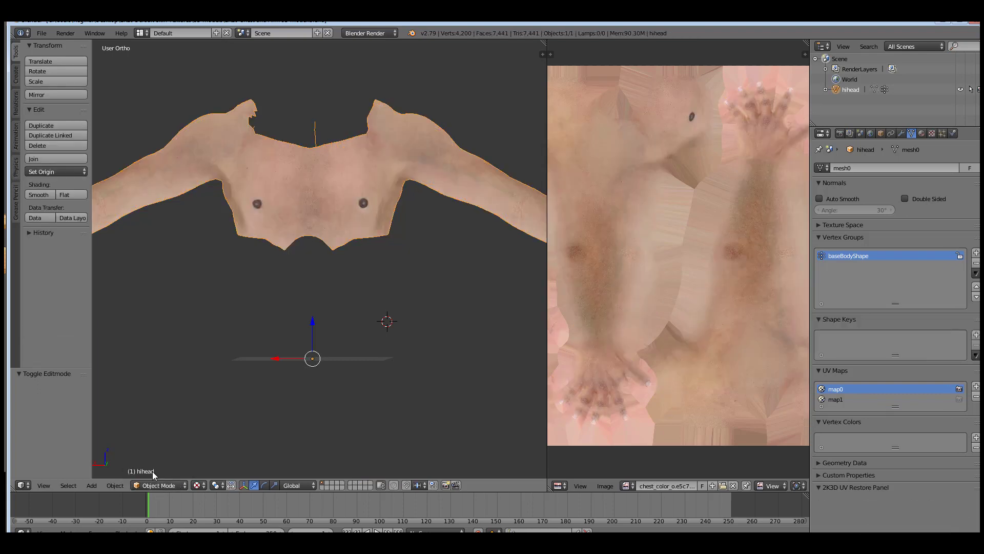
scroll(451, 242, "down", 2)
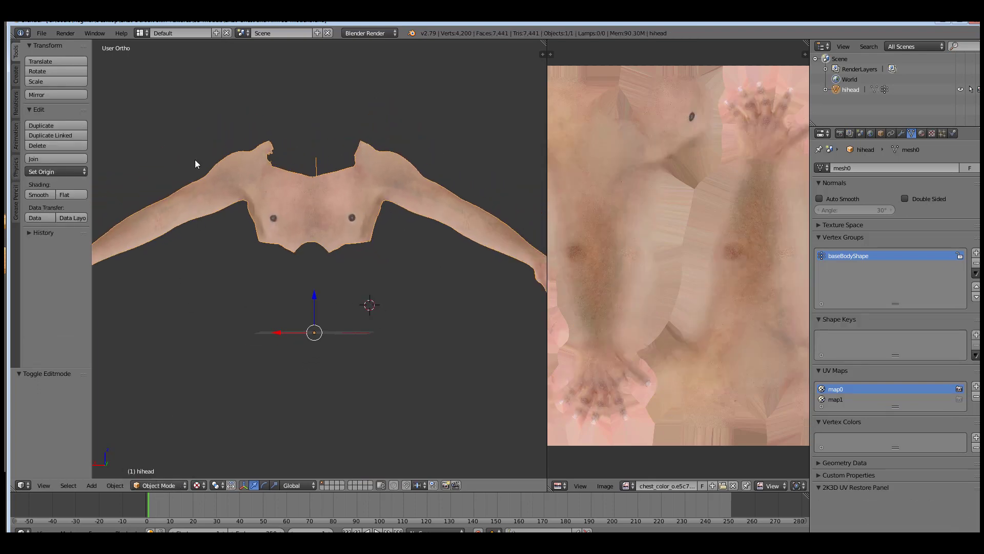
Check the map1 projection over chest.JPG in Edit Mode, return to Texture Paint mode and make map0 the active UV map
left_click(837, 399)
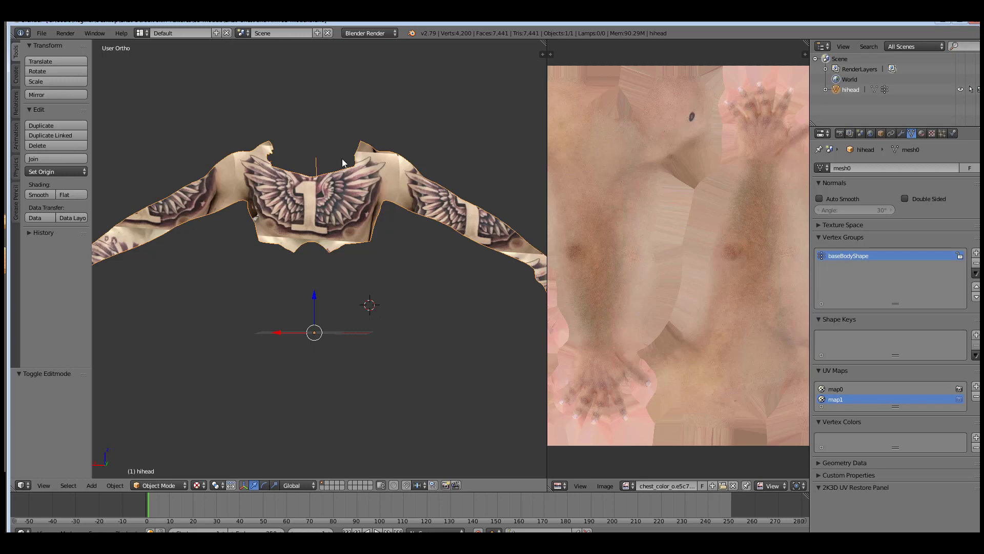
left_click(156, 485)
left_click(154, 463)
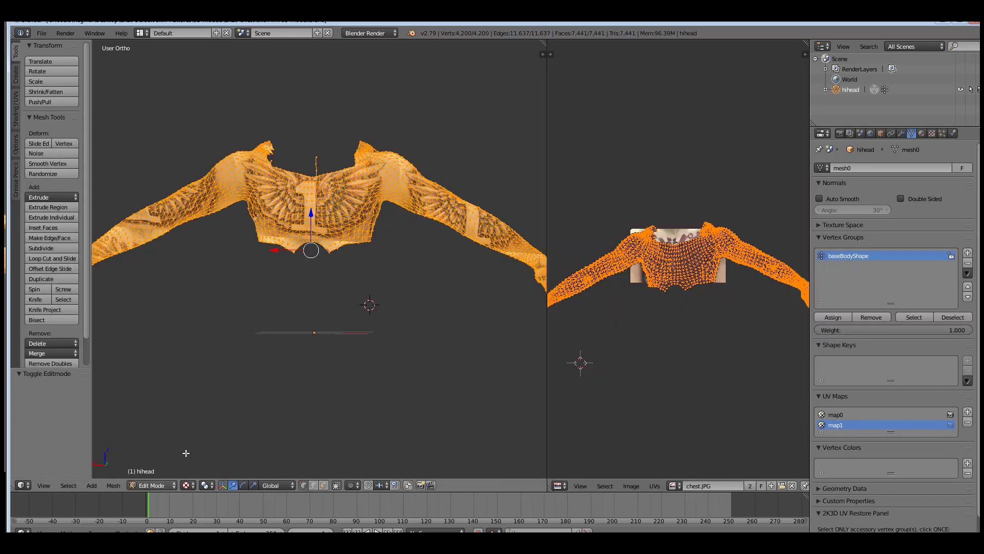
left_click(156, 485)
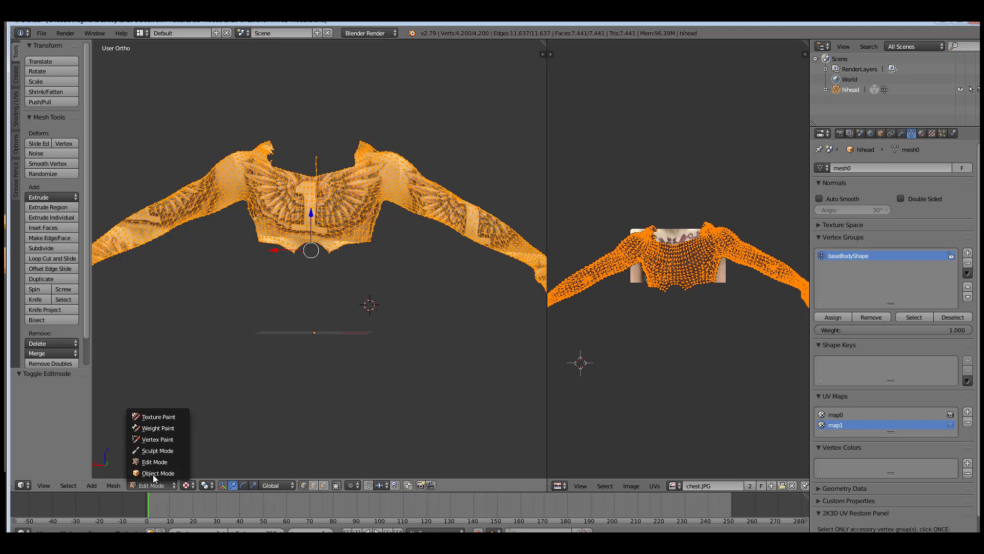
left_click(155, 419)
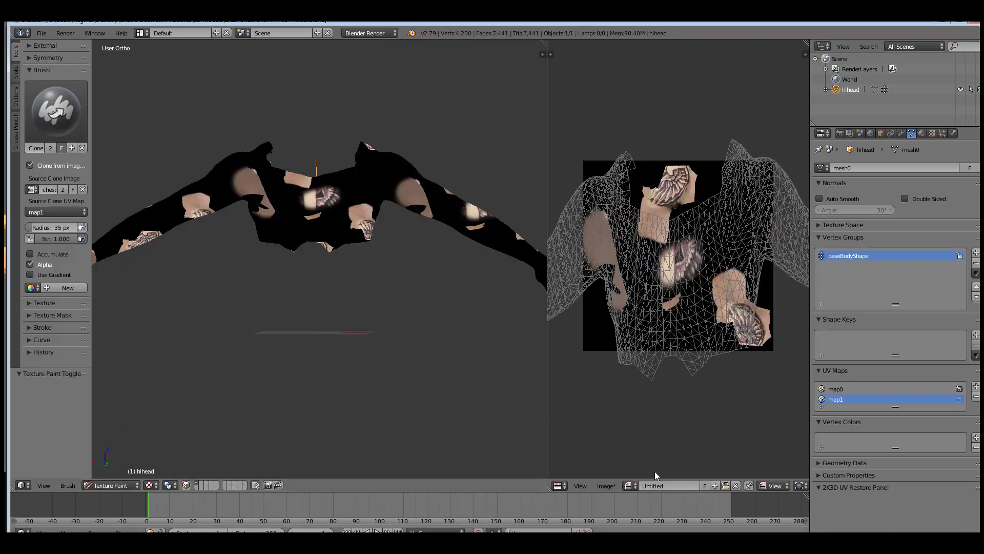
left_click(833, 390)
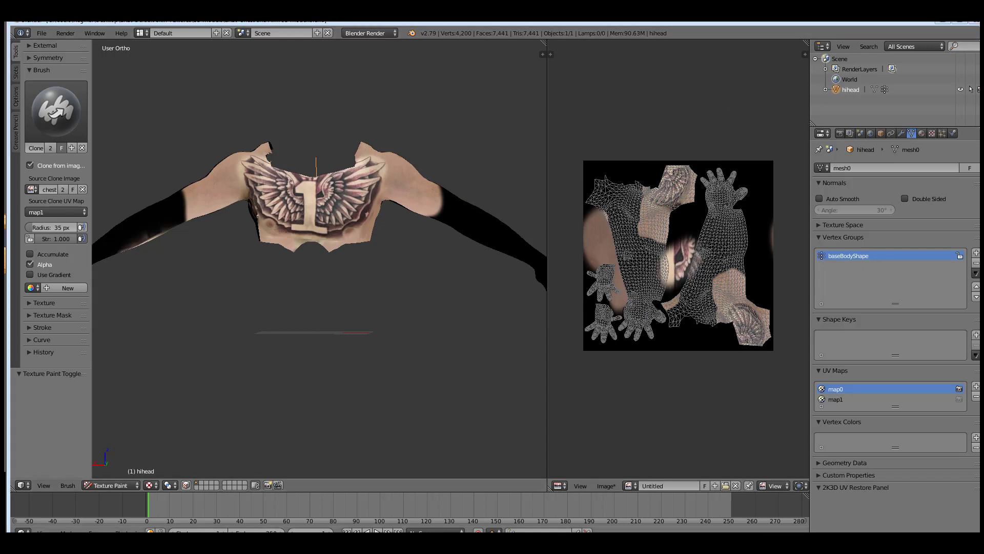
Minimise Blender, look through the Skin tone 7 folder in 2K20 Default Skin Textures, and return to Blender
left_click(946, 26)
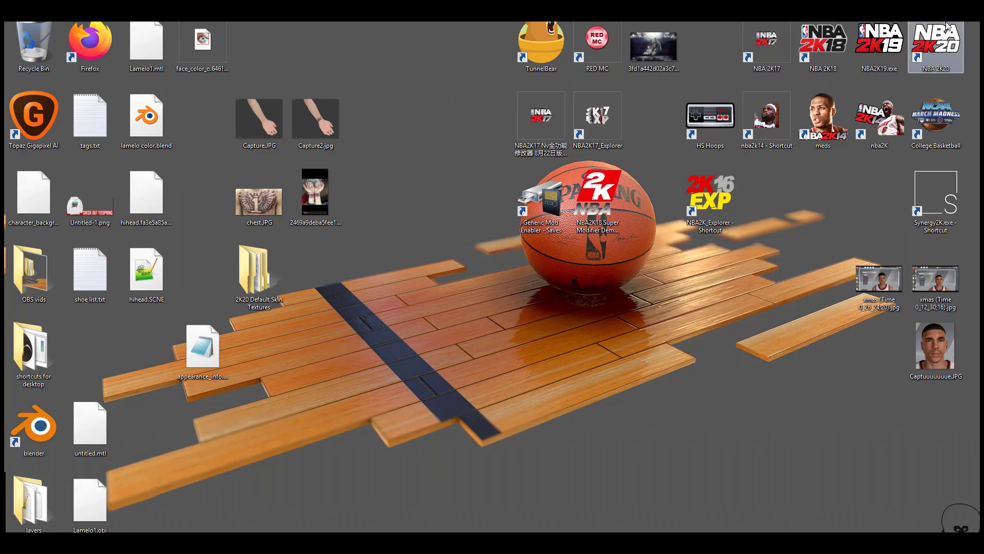
left_click(315, 194)
double_click(259, 287)
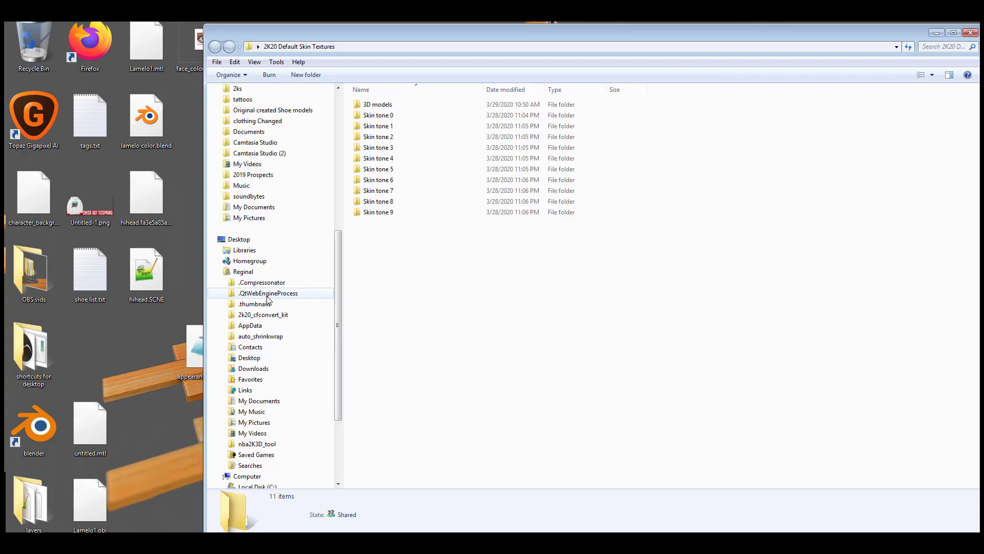
double_click(384, 192)
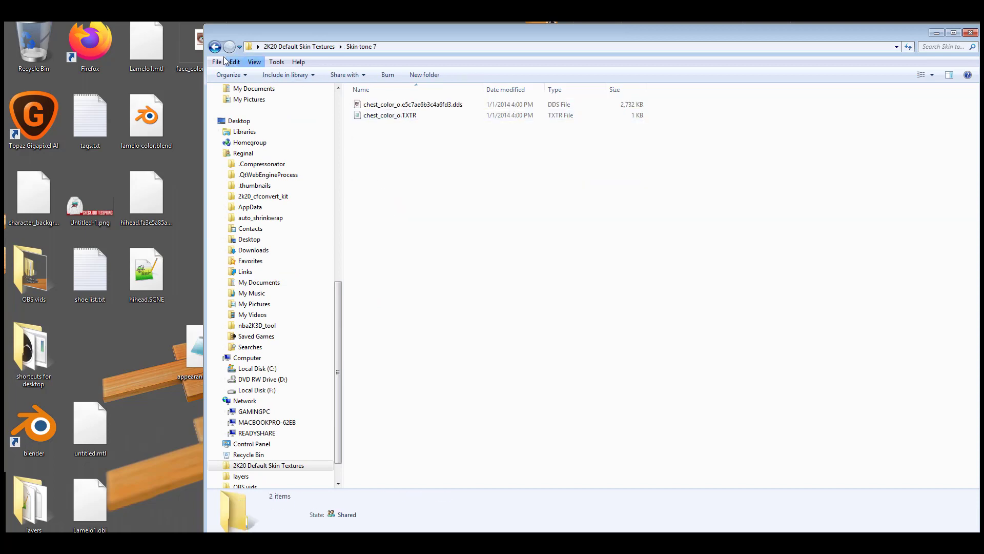
left_click(215, 46)
left_click(936, 34)
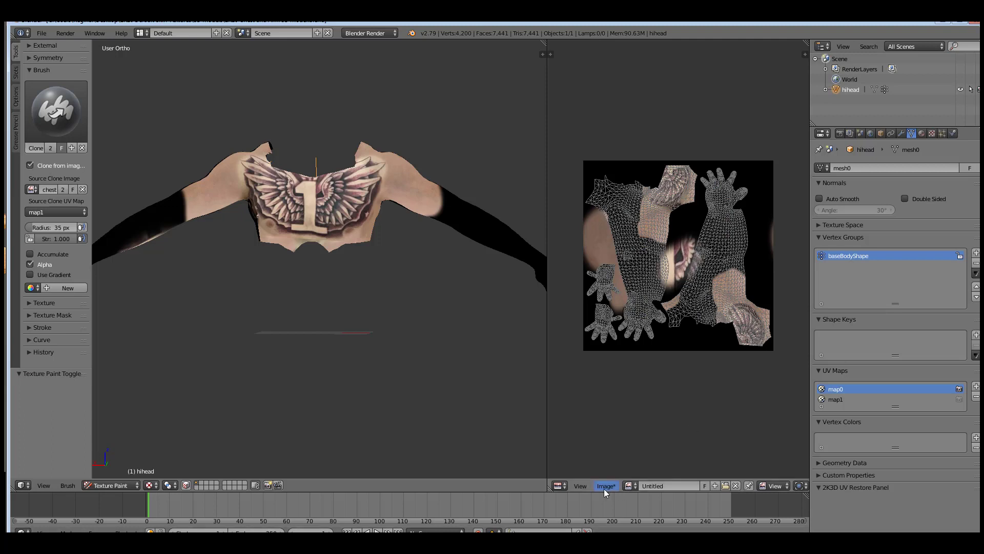
Start saving the painted texture image under a name, and switch to Windows Explorer to view the 3D models folder
left_click(605, 487)
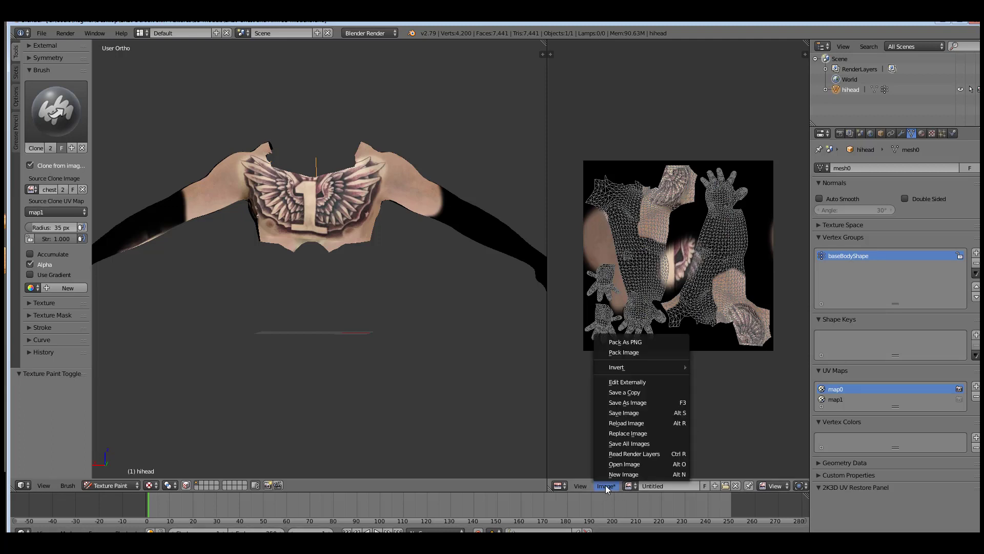
left_click(636, 403)
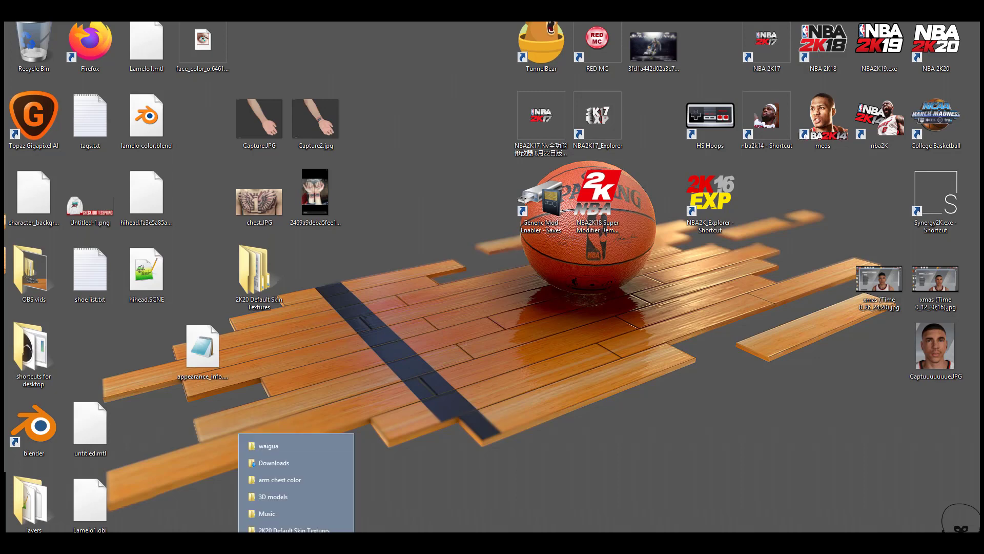
left_click(287, 496)
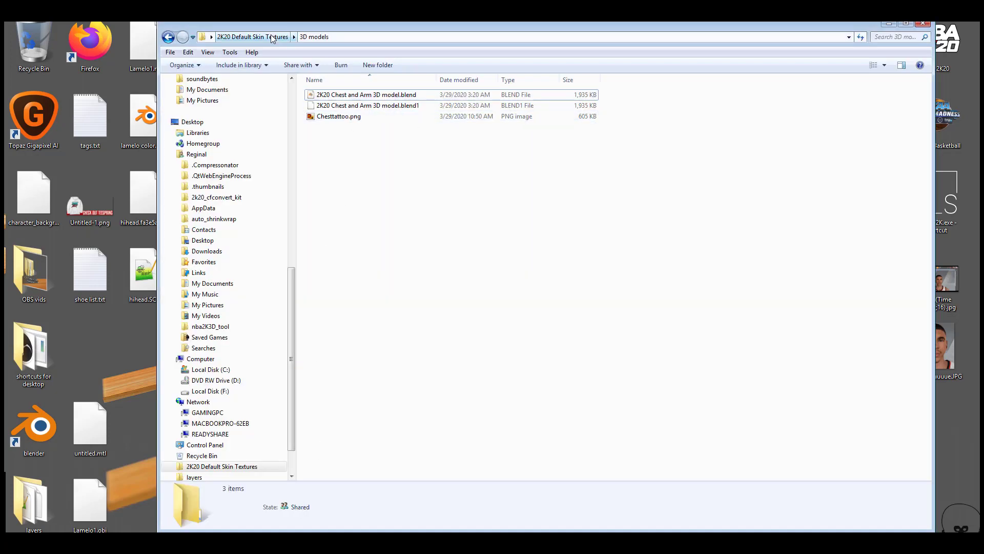
Move Chesttattoo.png from the 3D models folder to the desktop
left_click(252, 36)
double_click(333, 98)
left_click(334, 116)
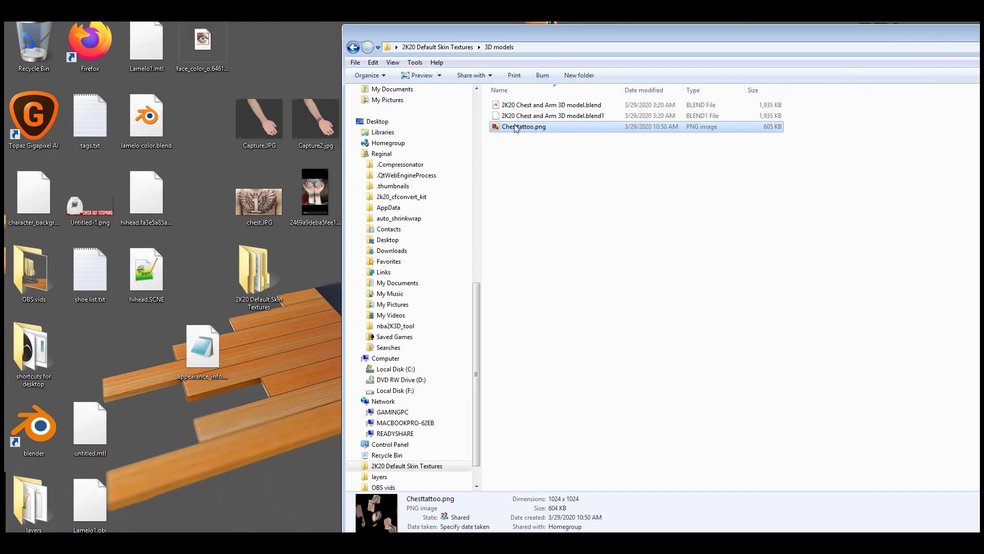
left_click_drag(515, 128, 300, 290)
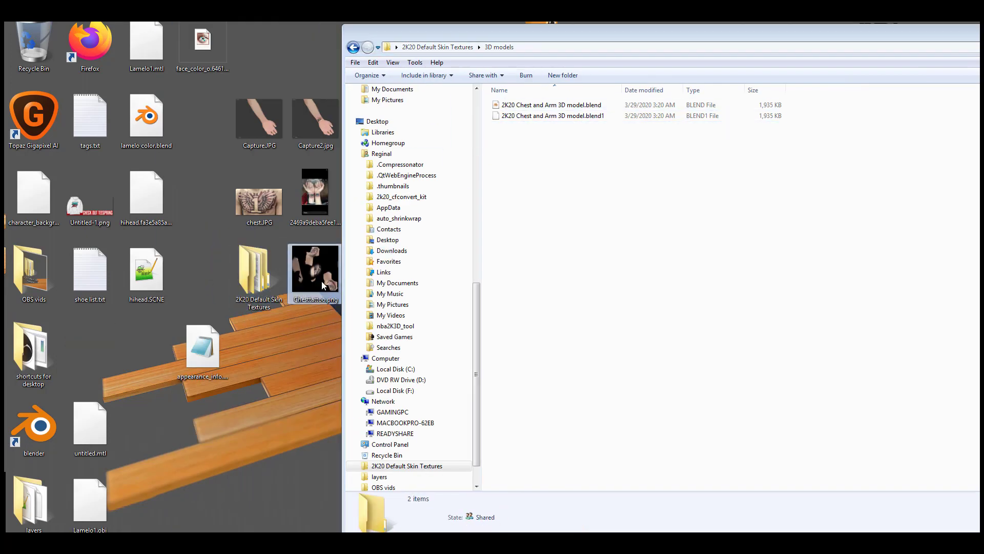
Open chest_color_o.e5c7ae6b3c4a6fd3.dds from the Skin tone 7 folder in Photoshop and maximise the Photoshop window
left_click_drag(445, 55, 346, 46)
left_click(345, 40)
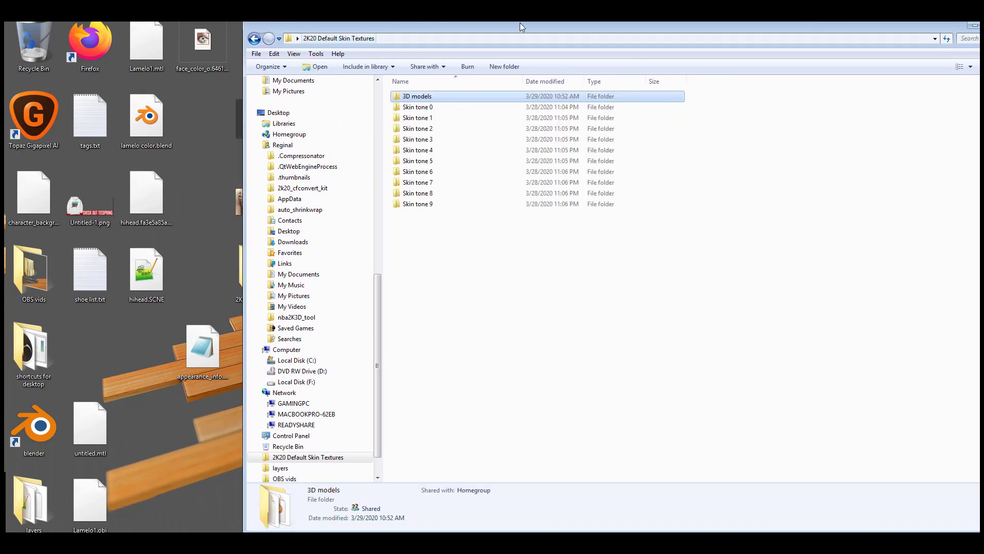
left_click_drag(446, 26, 333, 22)
double_click(308, 179)
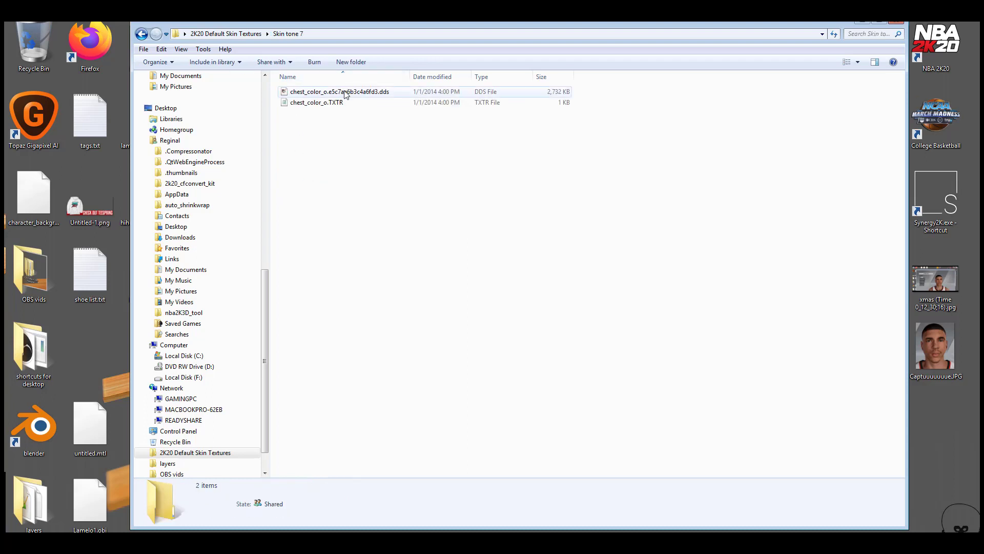
left_click(345, 93)
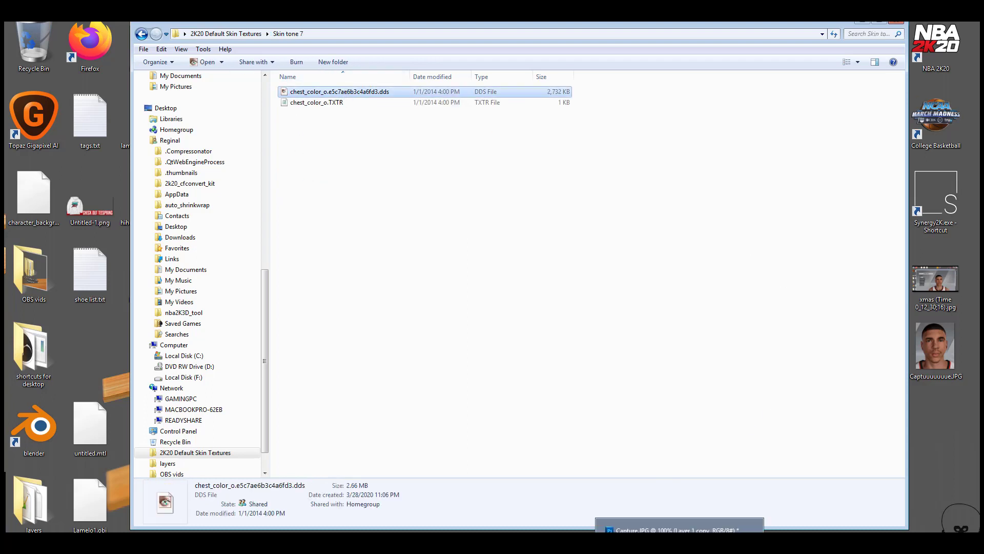
left_click(671, 528)
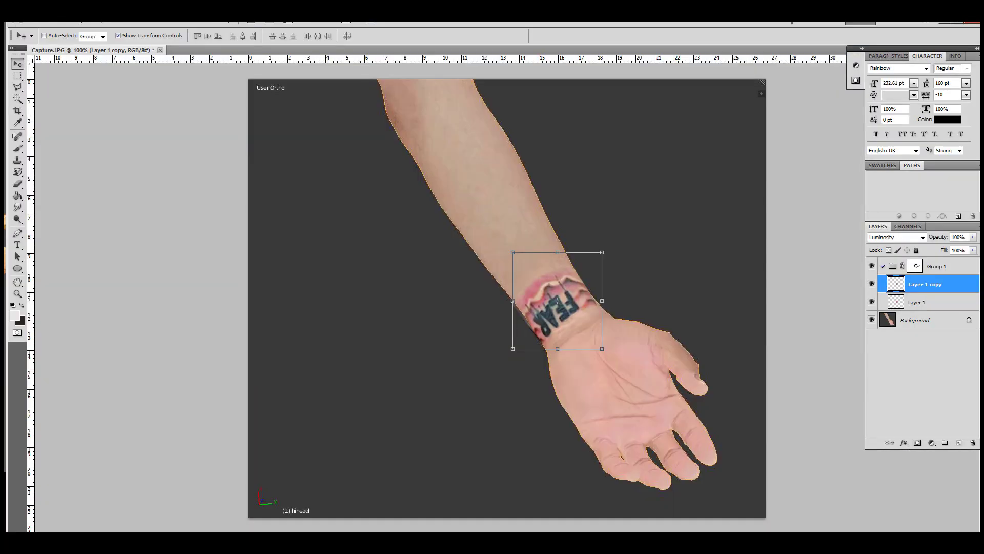
double_click(586, 22)
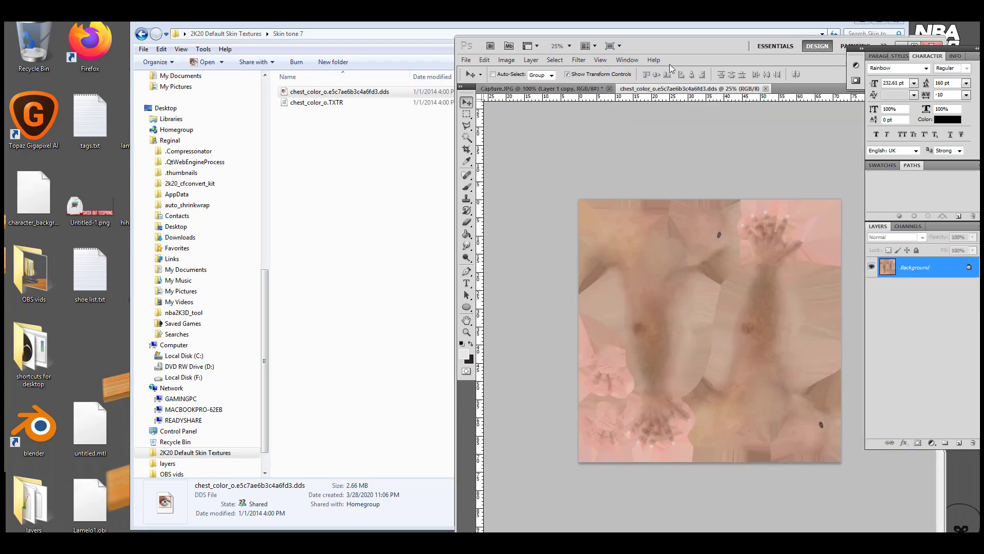
left_click_drag(670, 66, 486, 1)
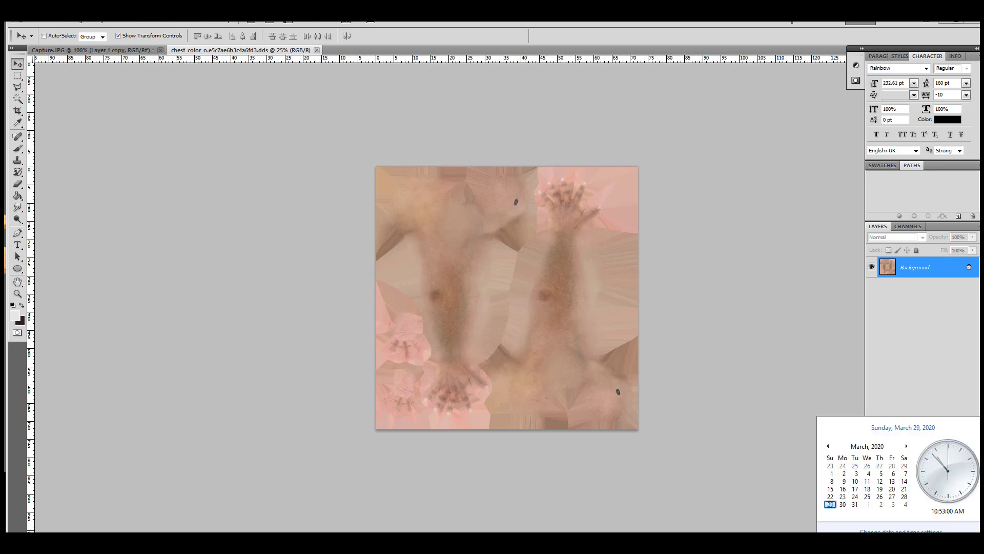
Place Chesttattoo.png from the desktop into the skin texture and scale it to 200.03% so it fills the canvas
key("super+d")
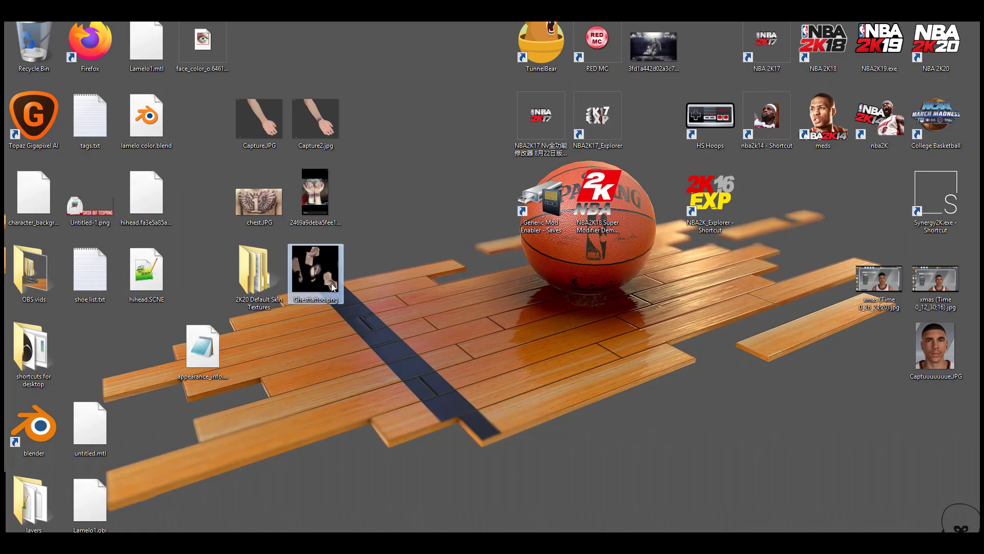
left_click_drag(323, 276, 438, 316)
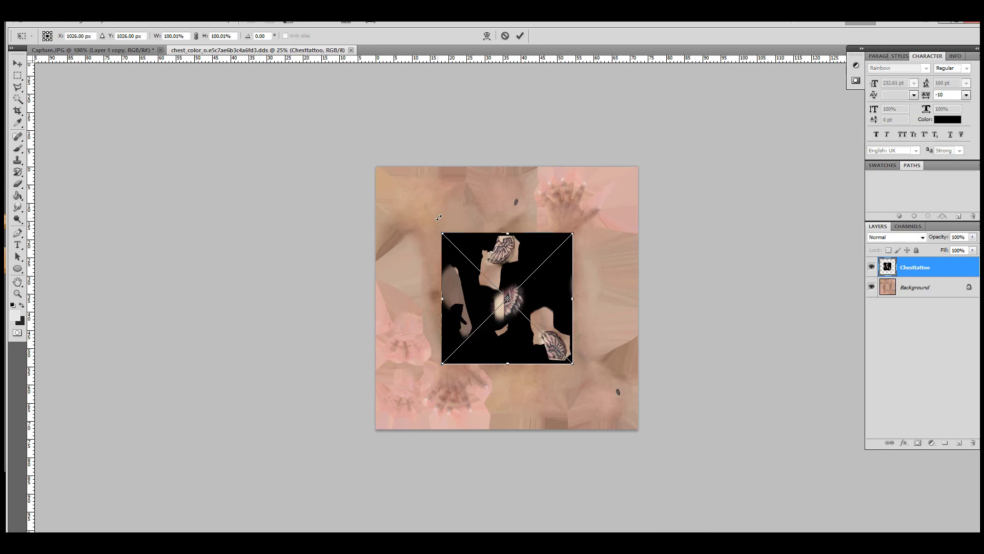
left_click_drag(443, 236, 376, 167, "shift")
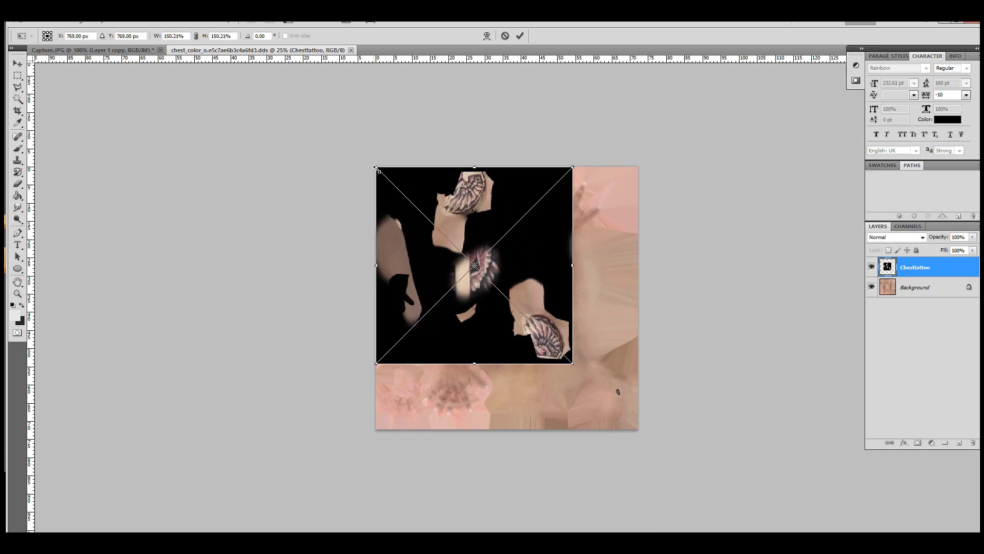
left_click_drag(572, 363, 640, 430, "shift")
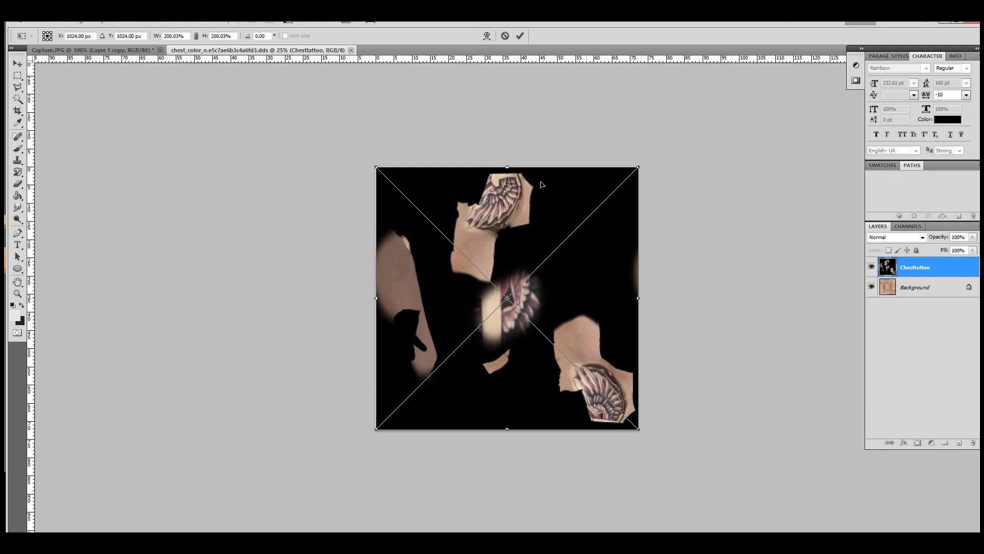
left_click(519, 36)
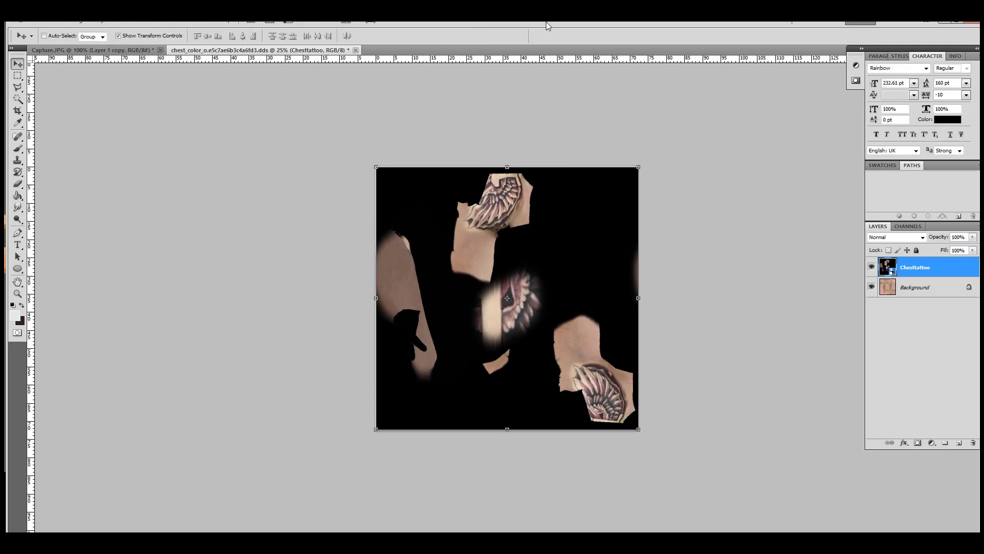
Select the black background with the Magic Wand, rasterize the Chesttattoo layer, delete the selected black area and deselect
key("ctrl+plus")
key("ctrl+plus")
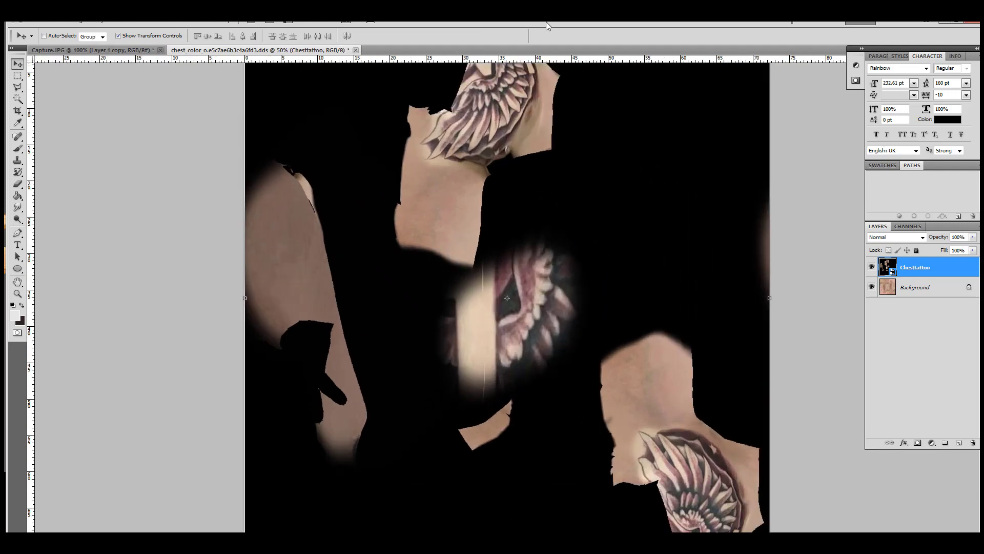
key("ctrl+minus")
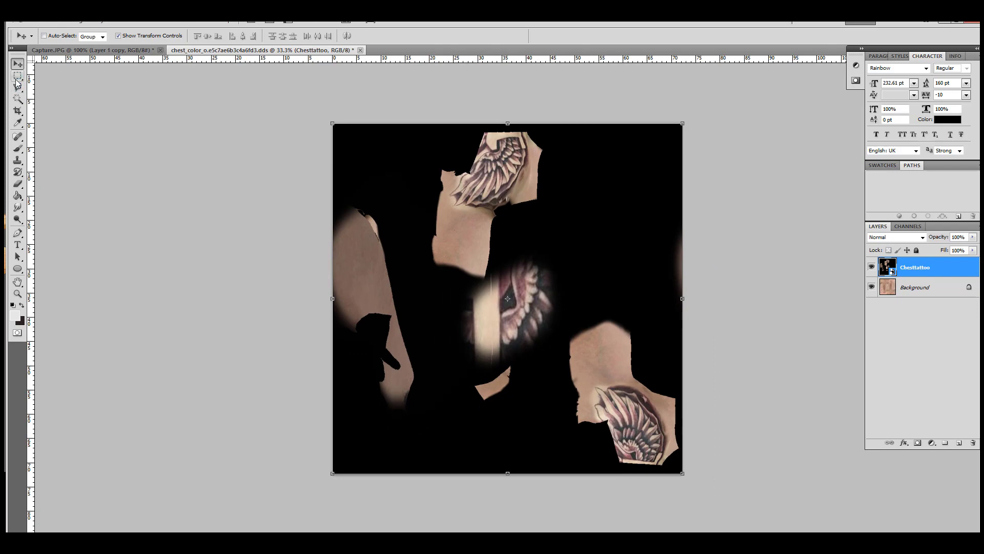
left_click(18, 99)
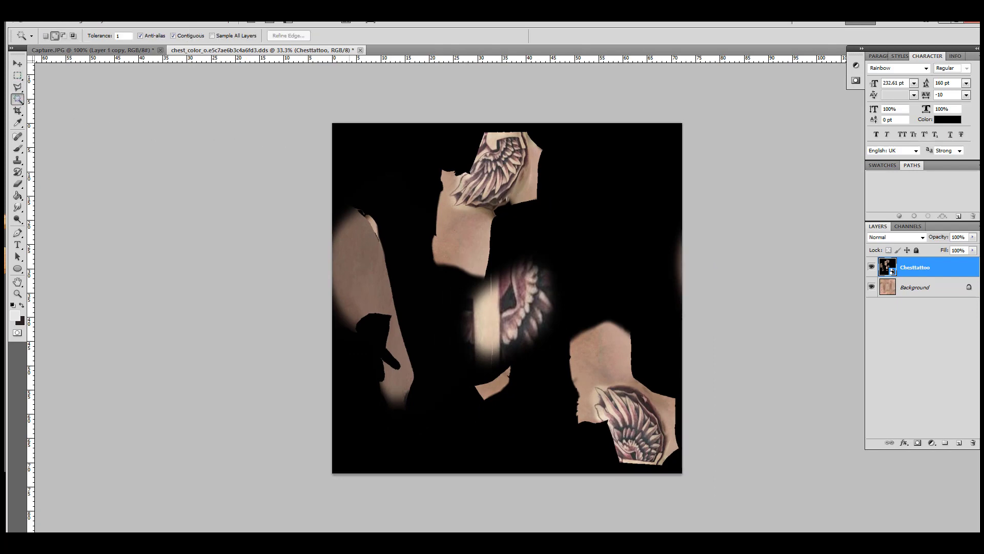
left_click(361, 154)
key("Delete")
key("Return")
right_click(906, 269)
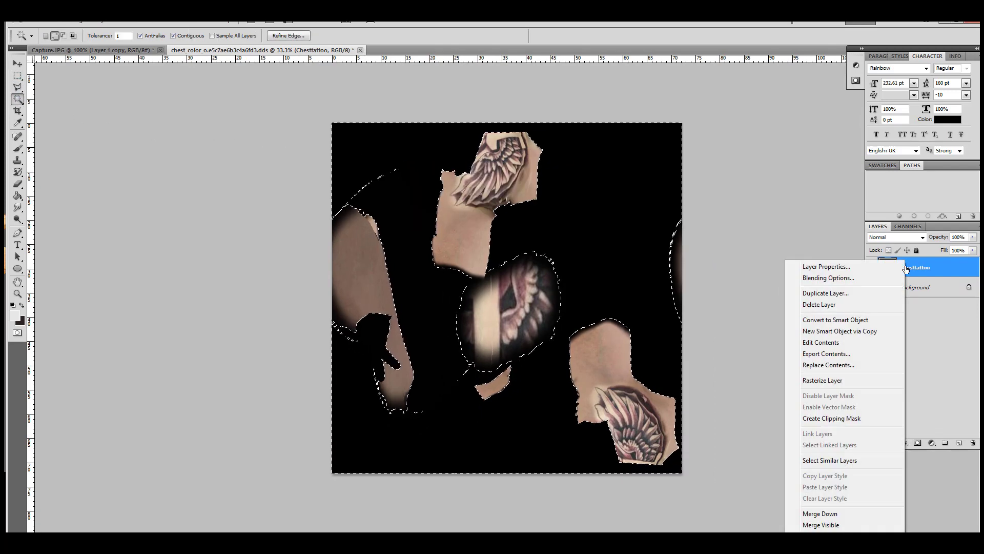
left_click(822, 380)
key("Delete")
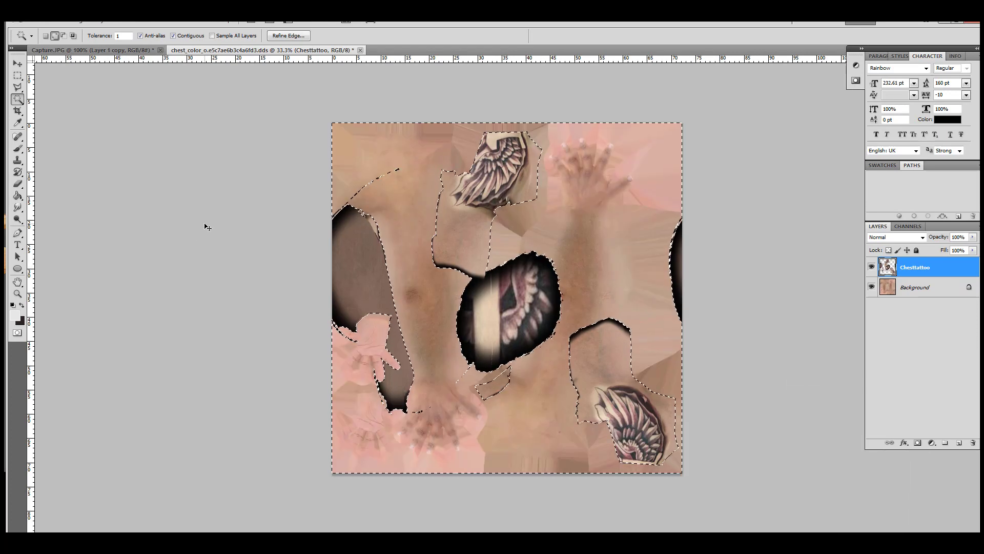
key("ctrl+d")
Erase everything around the two wing tattoos on the Chesttattoo layer with a soft 185 px Eraser
key("e")
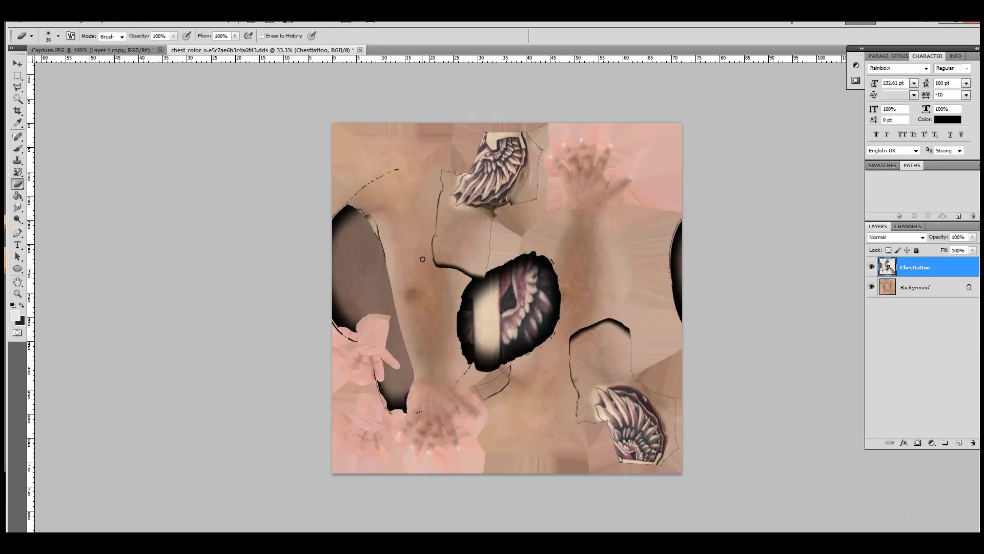
left_click(59, 36)
type("185")
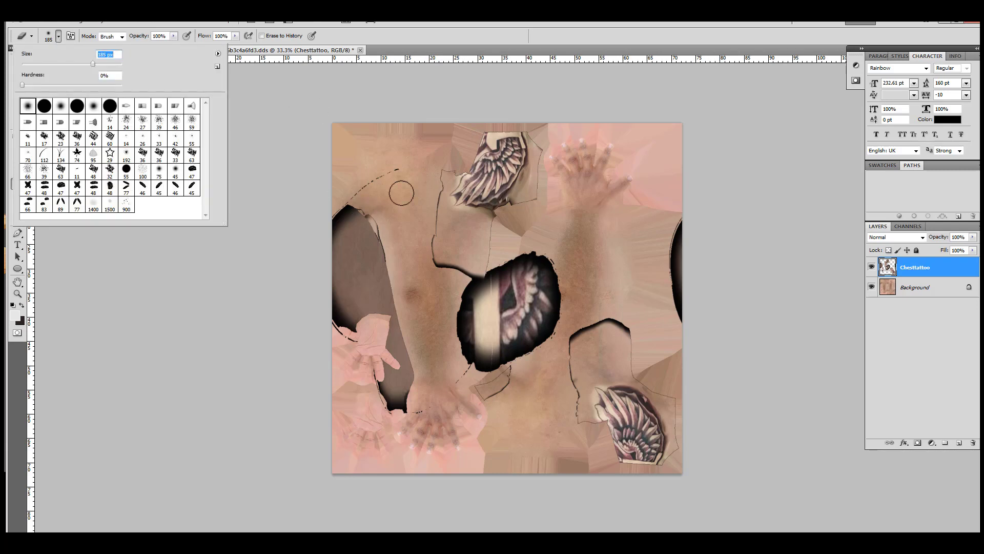
key("Return")
mouse_move(397, 191)
left_mouse_down()
mouse_move(395, 165)
mouse_move(404, 318)
mouse_move(549, 347)
mouse_move(482, 303)
mouse_move(676, 285)
left_mouse_up()
mouse_move(635, 353)
left_mouse_down()
mouse_move(678, 402)
mouse_move(571, 377)
mouse_move(582, 435)
mouse_move(594, 434)
left_mouse_up()
mouse_move(564, 288)
left_mouse_down()
mouse_move(435, 279)
mouse_move(515, 221)
mouse_move(555, 158)
mouse_move(536, 131)
mouse_move(523, 215)
mouse_move(527, 183)
mouse_move(423, 242)
mouse_move(348, 200)
mouse_move(405, 327)
left_mouse_up()
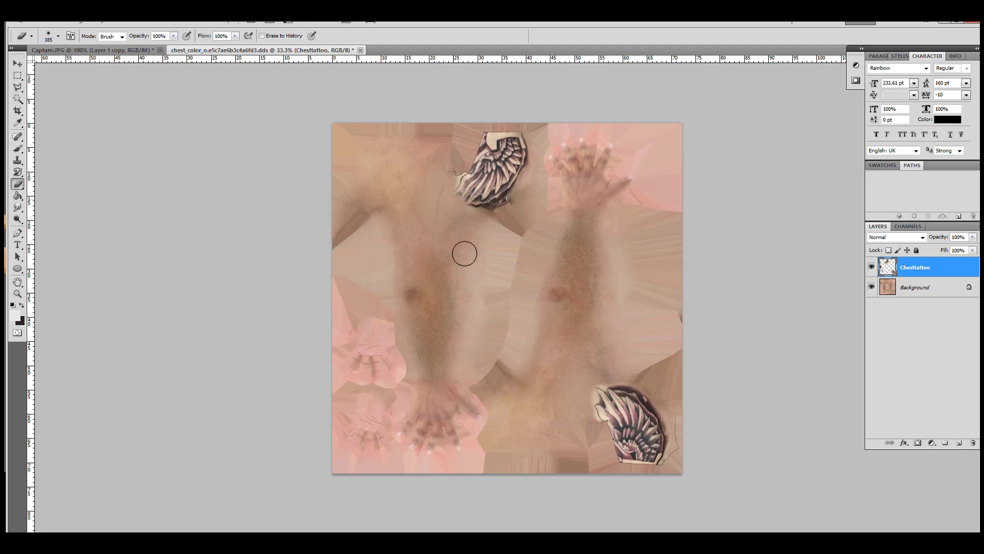
key("ctrl+z")
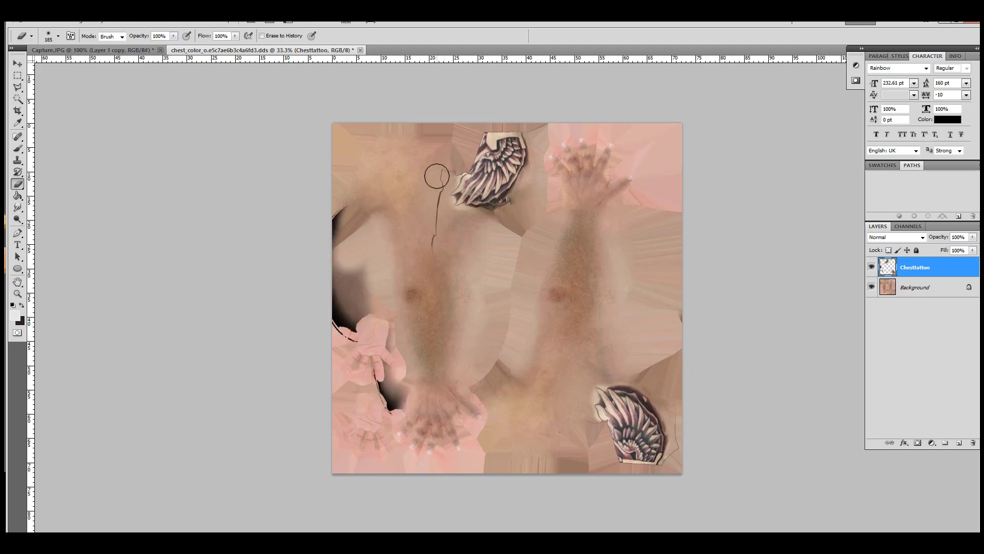
mouse_move(416, 326)
left_mouse_down()
mouse_move(323, 410)
mouse_move(352, 163)
left_mouse_up()
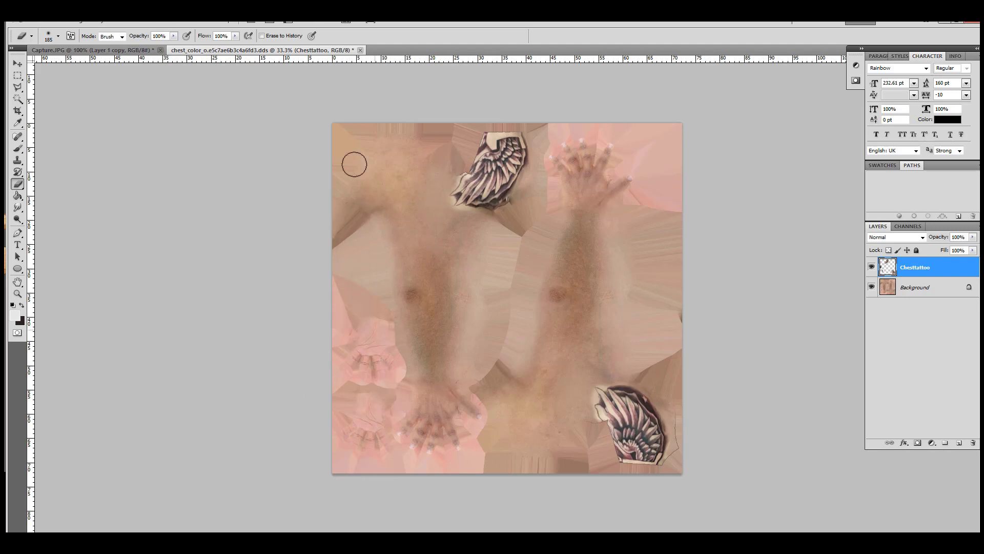
Draw a Pen path along the left cut edge of the upper wing tattoo, up to its top corner
key("ctrl+plus")
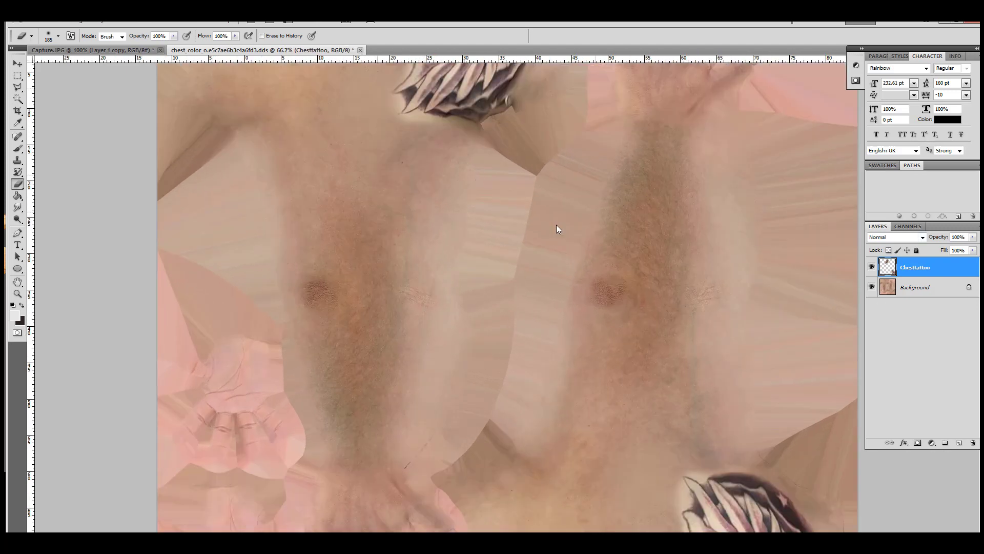
key("ctrl+minus")
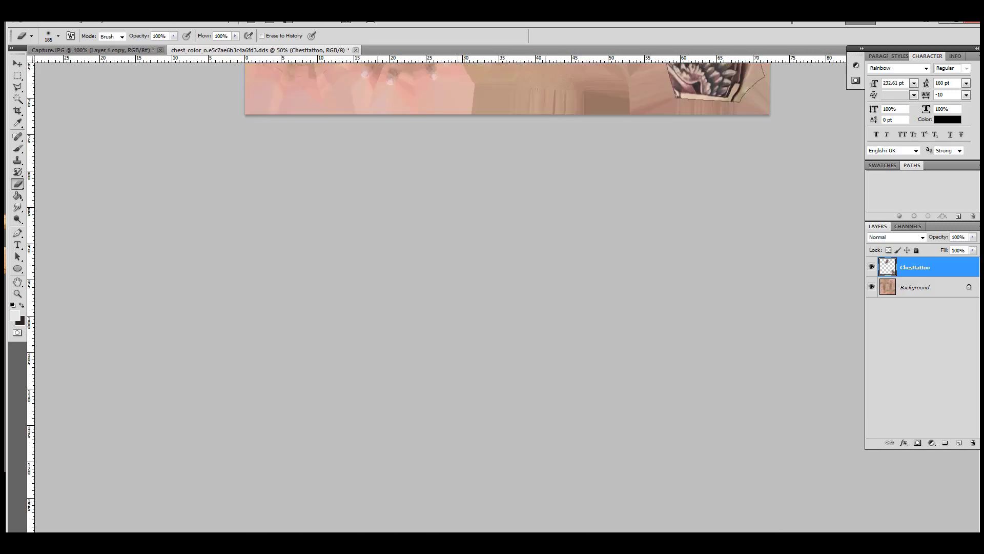
scroll(844, 308, "down", 1)
key("ctrl+plus")
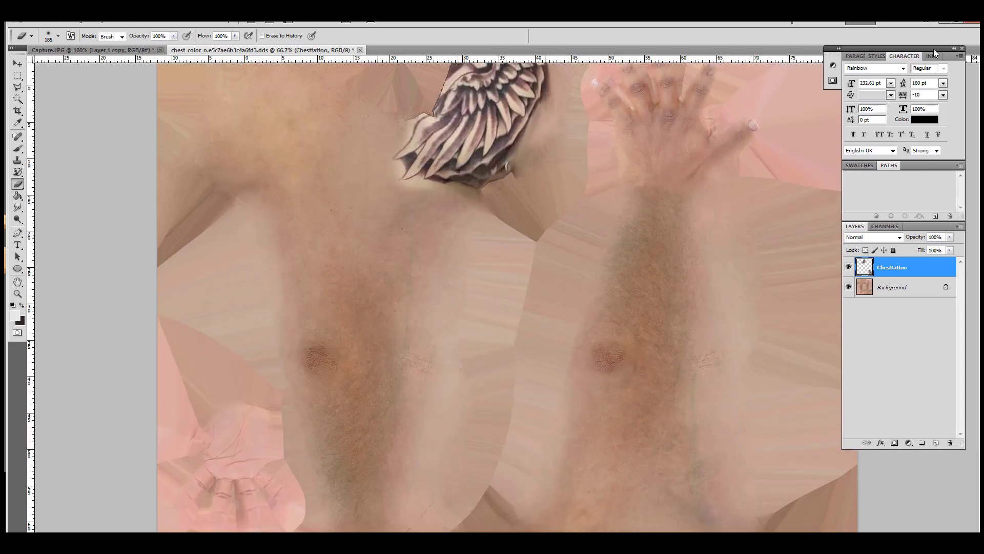
scroll(406, 256, "up", 3)
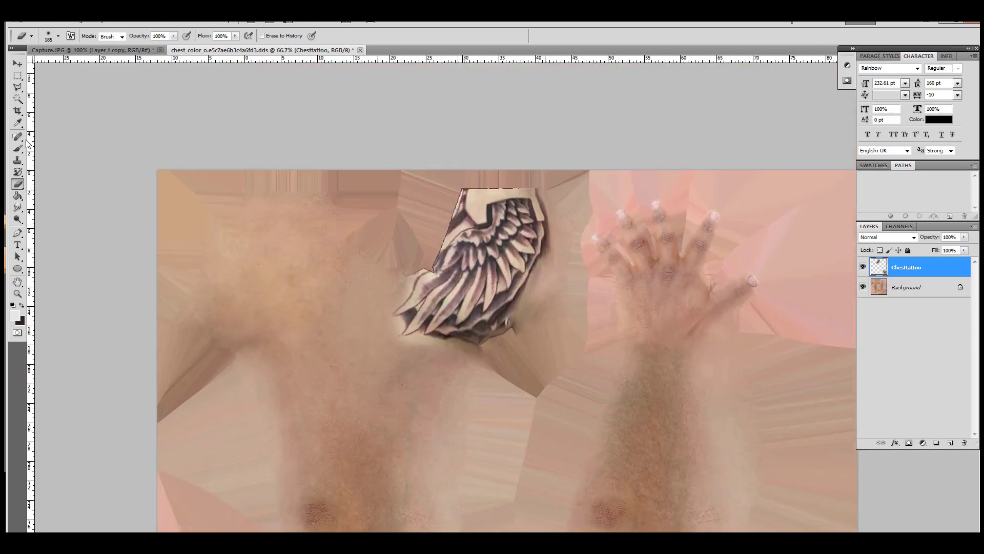
left_click(18, 99)
left_click(17, 233)
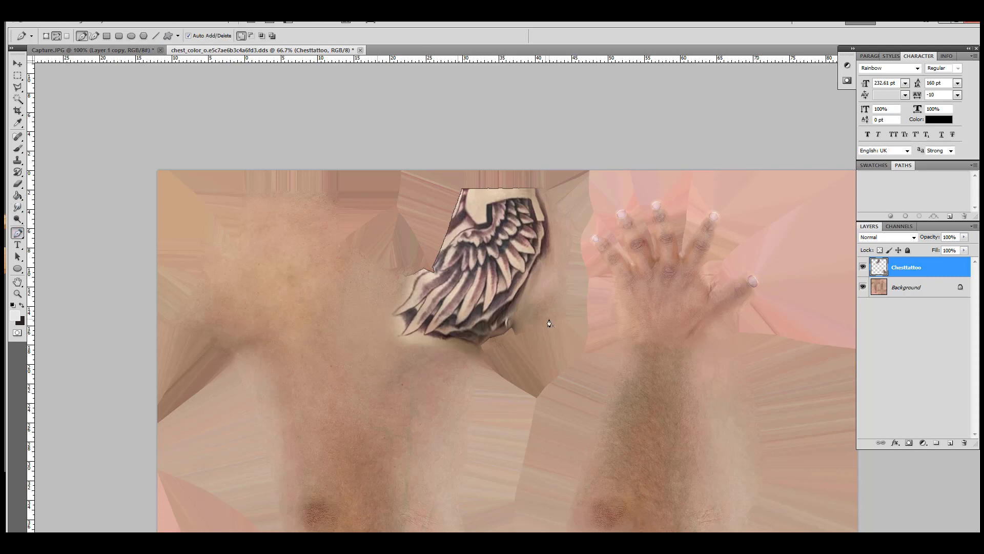
left_click(403, 278)
left_click(424, 271)
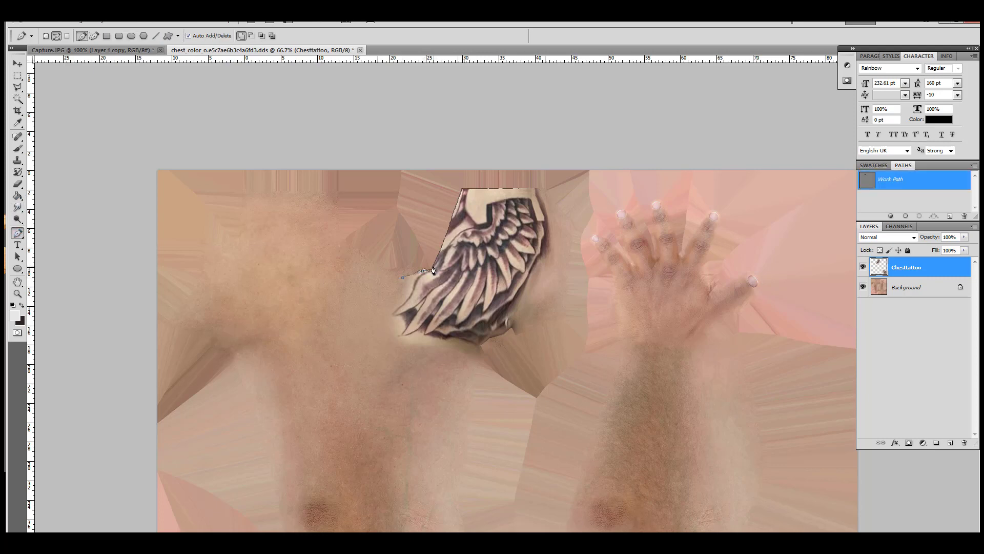
left_click_drag(463, 191, 464, 180)
Turn the path into a selection with a 0-pixel feather, delete that edge from the Chesttattoo layer and deselect
right_click(476, 186)
left_click(522, 255)
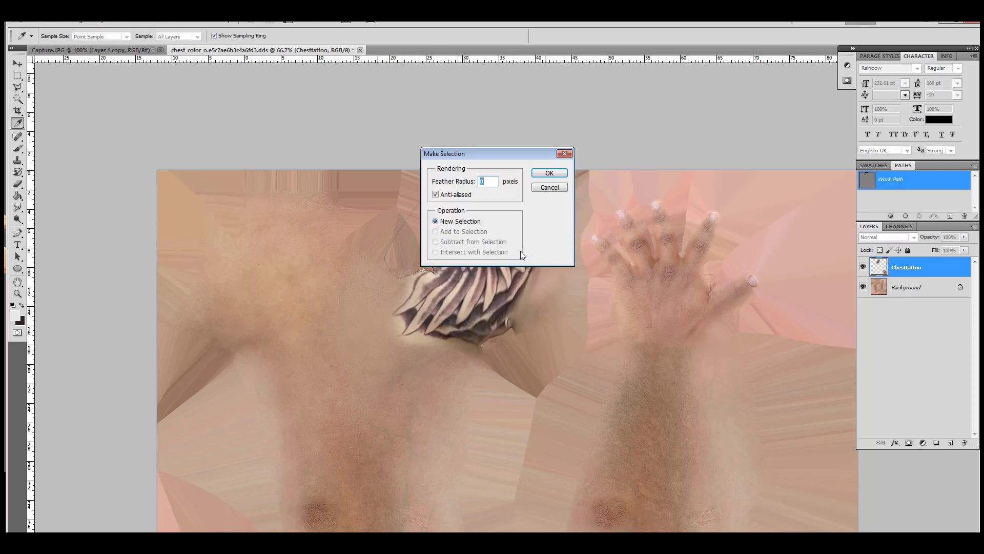
left_click(549, 173)
key("Delete")
key("ctrl+d")
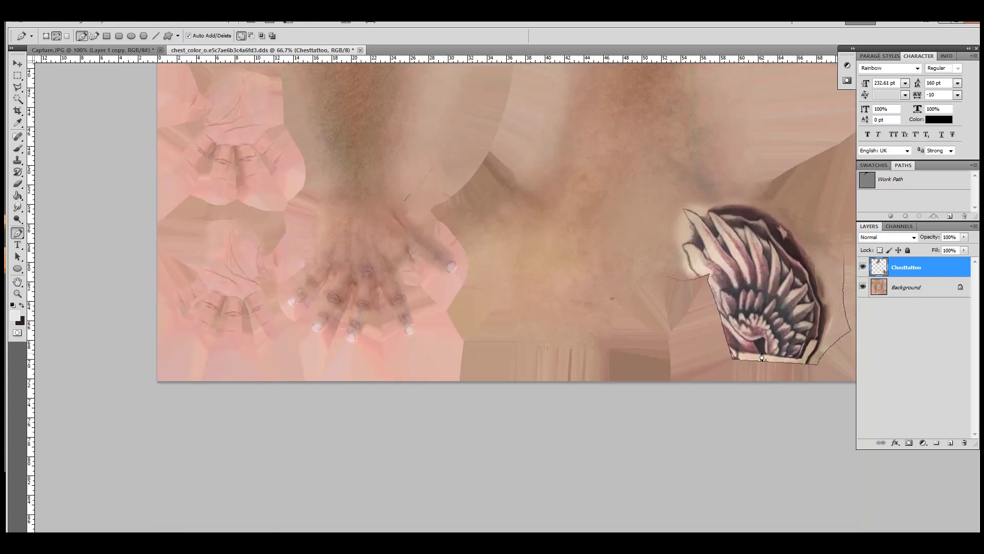
Trace a Pen path along the left and bottom cut edges of the lower wing tattoo
scroll(762, 357, "up", 2, "alt")
left_click(197, 231)
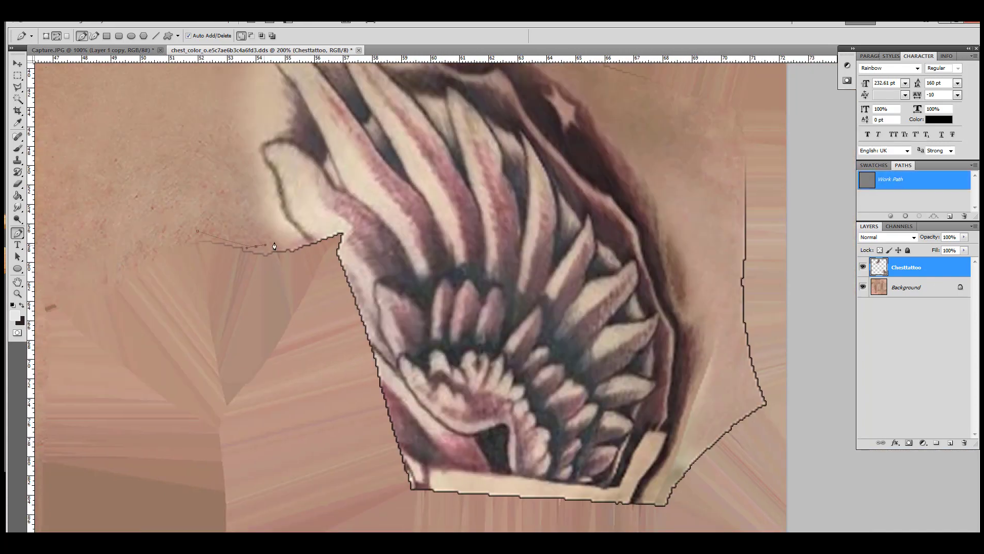
left_click(347, 229)
left_click(346, 239)
left_click(343, 251)
left_click(413, 484)
left_click(661, 502)
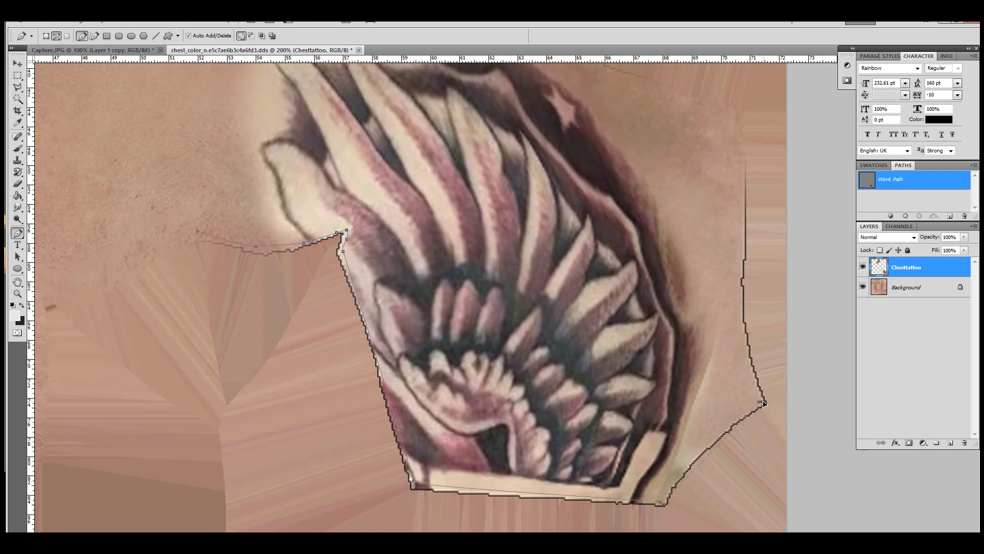
Continue the path around the dark outline right of the lower wing and close it back beneath the tattoo
left_click_drag(763, 404, 783, 413)
left_click(741, 229)
left_click(737, 169)
left_click(762, 139)
left_click(781, 278)
left_click(778, 390)
left_click(774, 441)
left_click(681, 516)
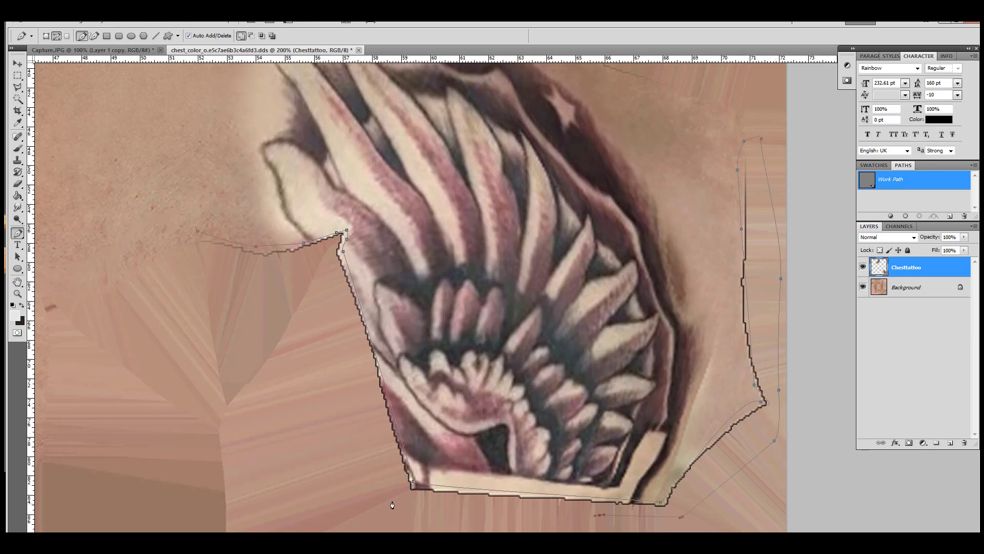
left_click(374, 500)
left_click(198, 231)
Turn the closed path around the lower wing's edge into a selection
right_click(212, 256)
left_click(264, 305)
left_click(546, 177)
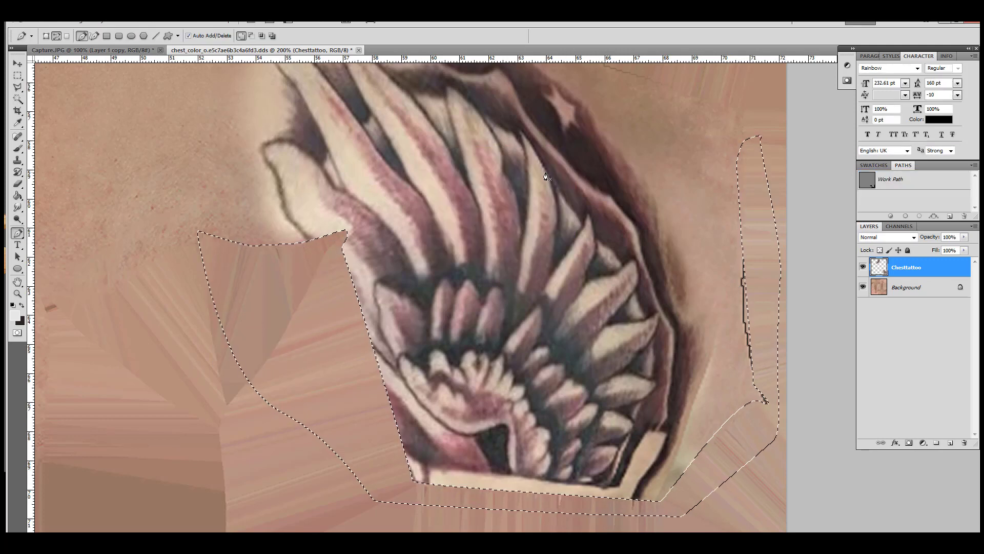
Deselect and erase the leftover edge lines beside and above the lower wing on the Chesttattoo layer
key("ctrl+d")
key("e")
left_click_drag(782, 281, 817, 332)
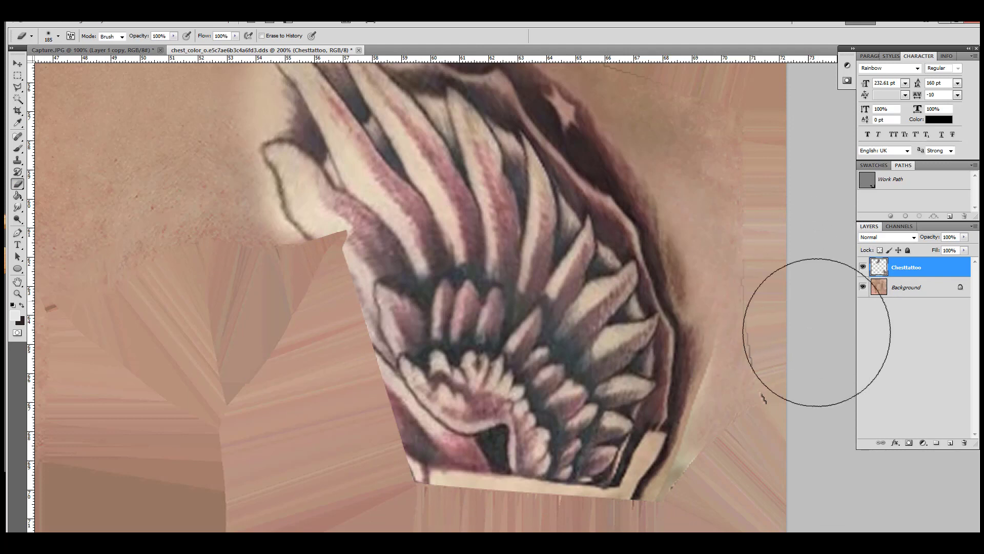
scroll(717, 282, "up", 5)
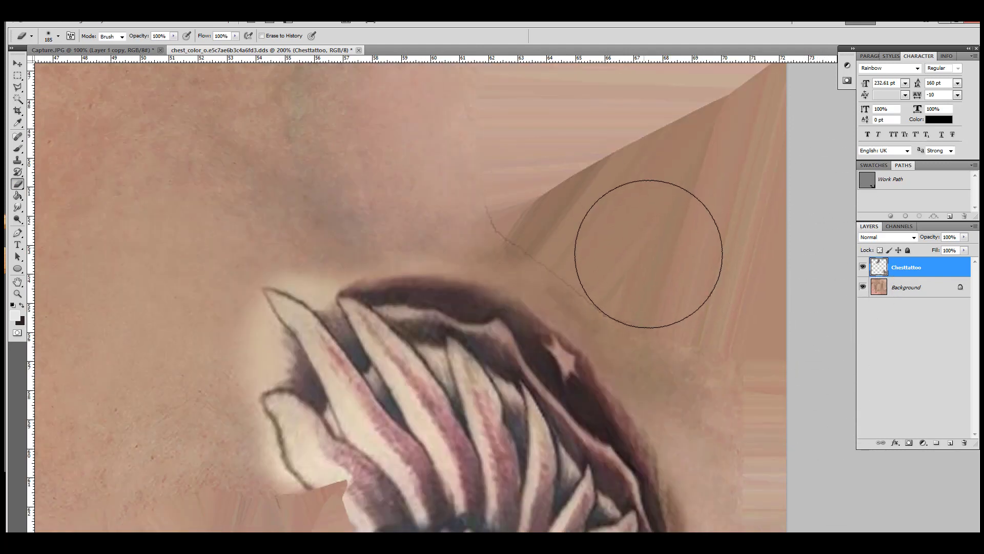
mouse_move(649, 253)
left_mouse_down()
mouse_move(569, 204)
mouse_move(624, 220)
left_mouse_up()
key("v")
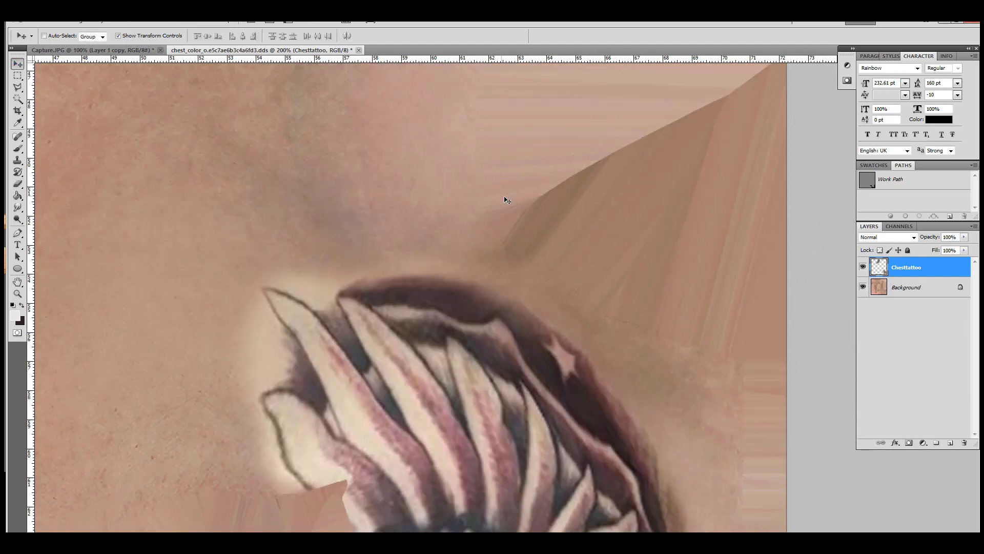
Try the Darken, Multiply and Overlay blend modes on the Chesttattoo layer
scroll(634, 245, "down", 4, "alt")
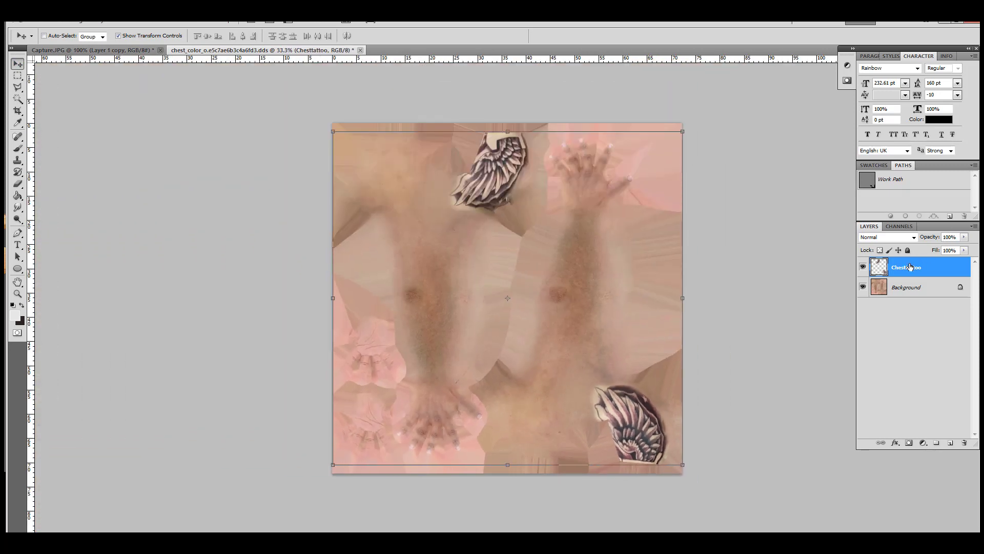
left_click(883, 238)
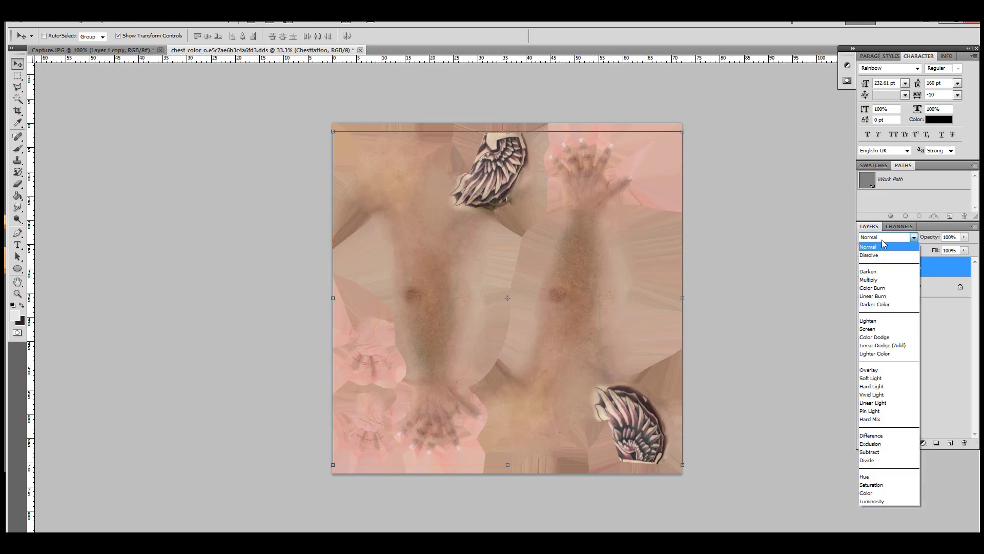
left_click(877, 271)
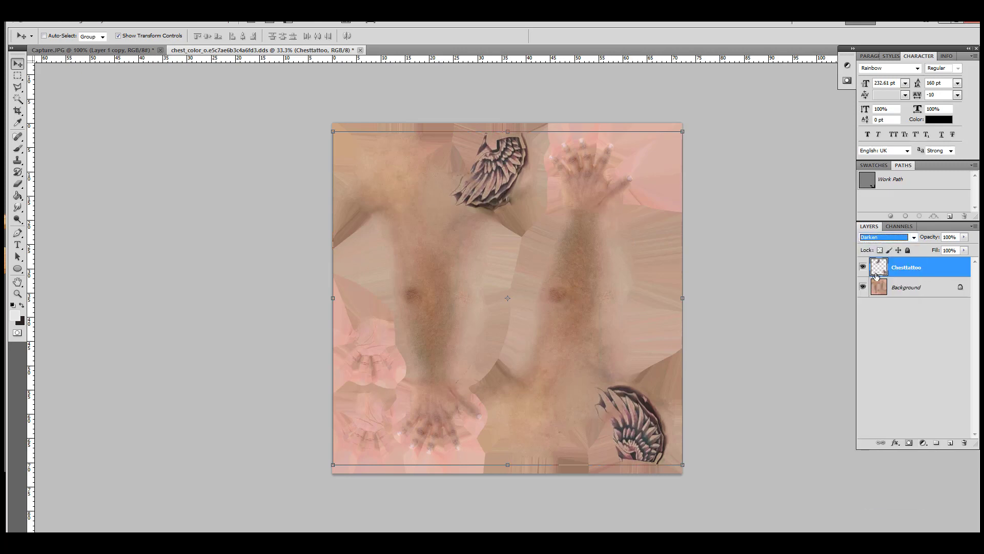
left_click(884, 238)
left_click(882, 282)
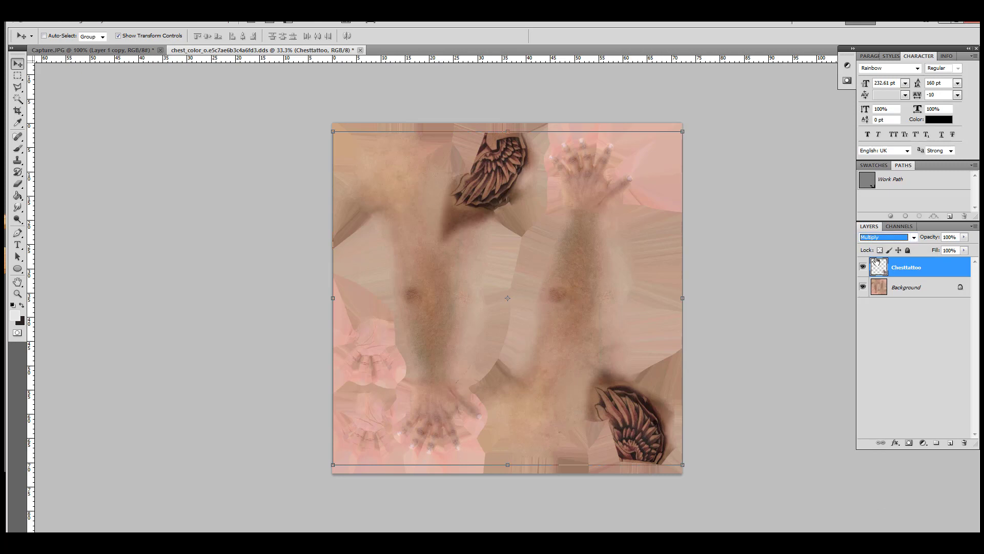
left_click(875, 238)
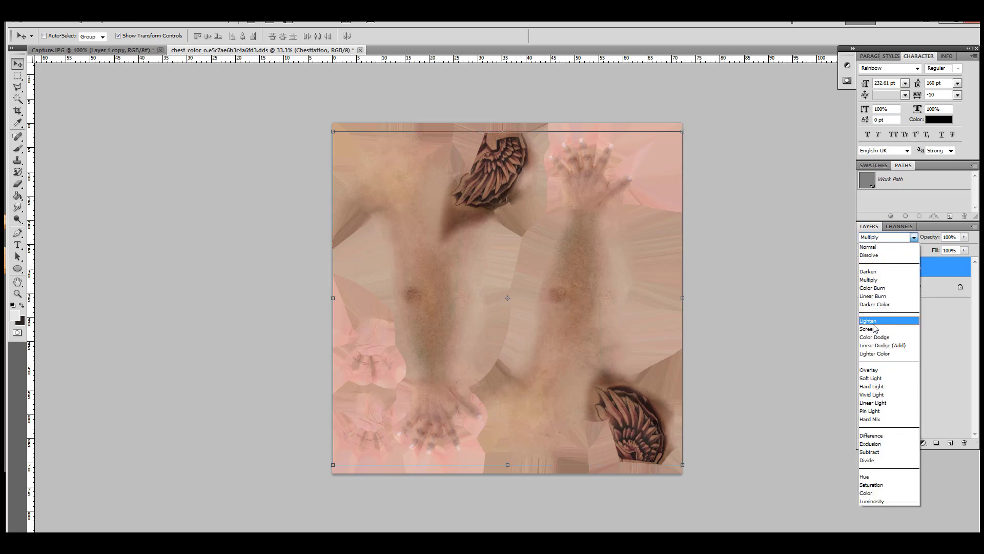
left_click(877, 369)
Compare the burn and Darker Color blend modes on the Chesttattoo layer, and set it to Darken
left_click(881, 238)
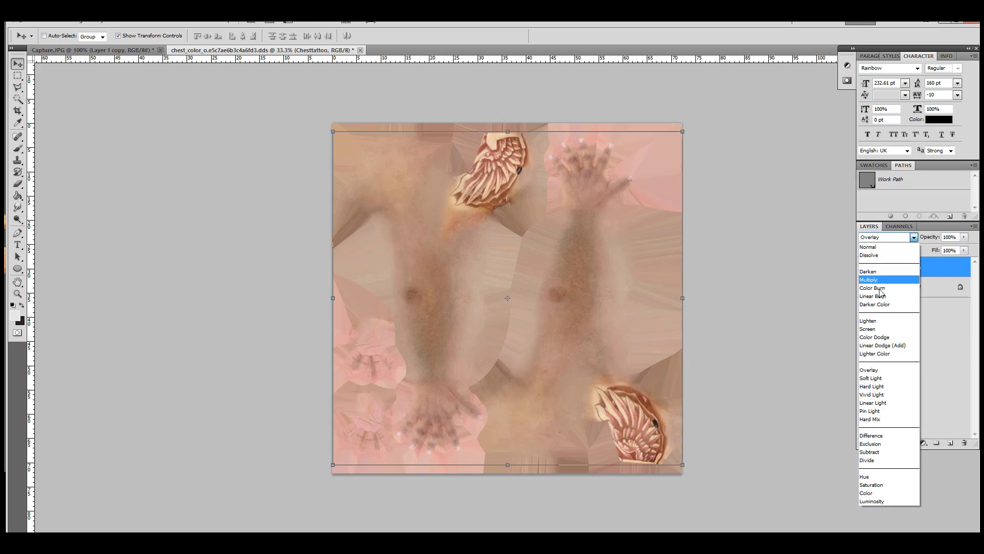
left_click(879, 289)
key("Down")
key("Down")
key("Down")
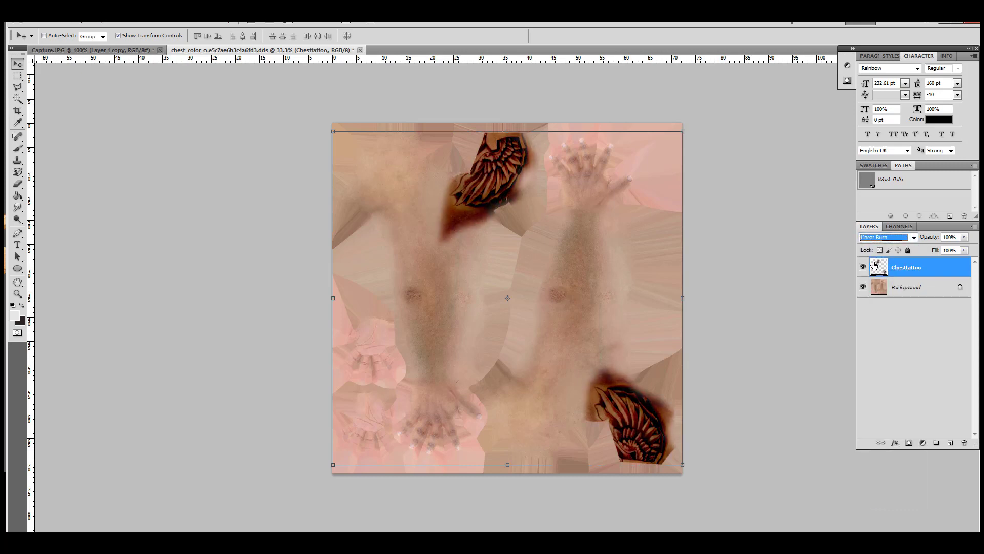
key("Up")
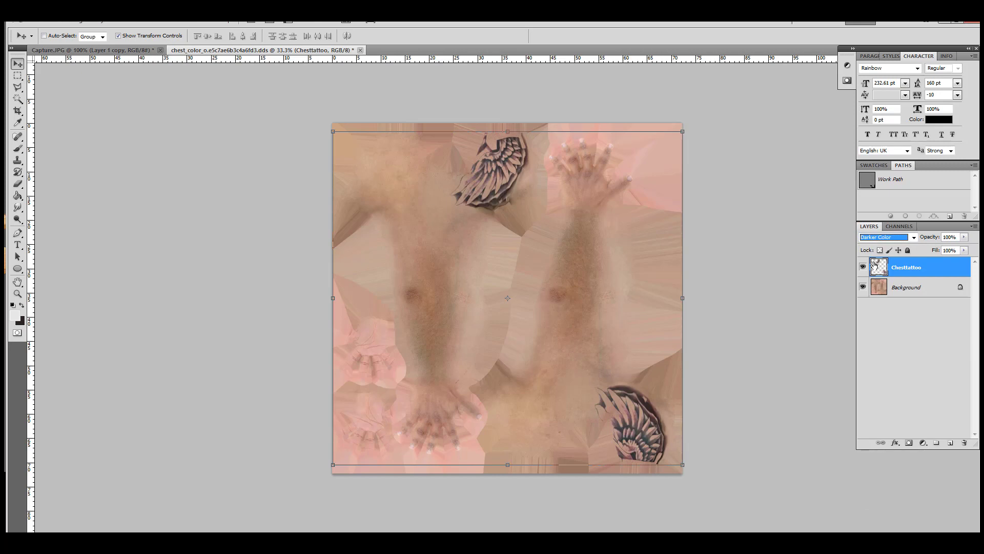
key("Up")
key("Up")
key("Up")
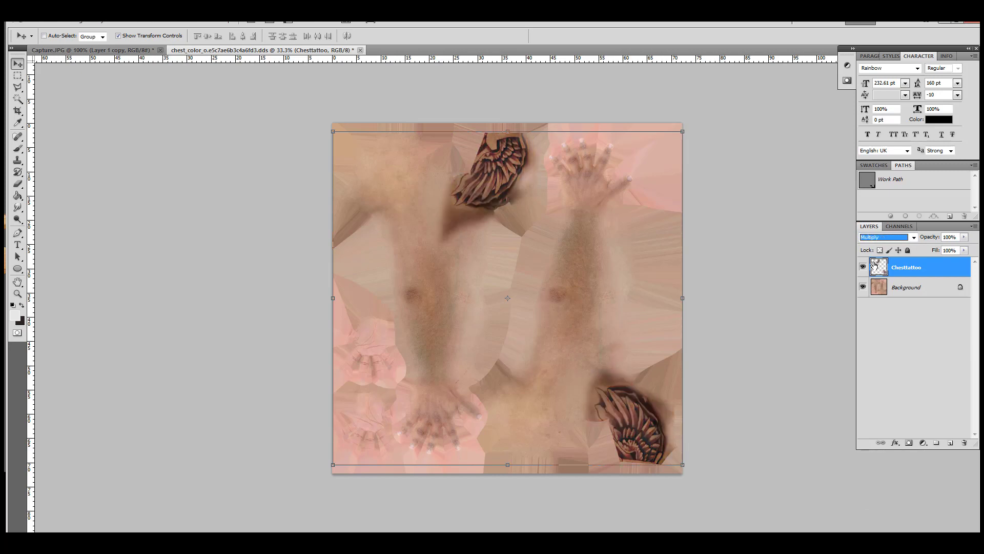
key("Up")
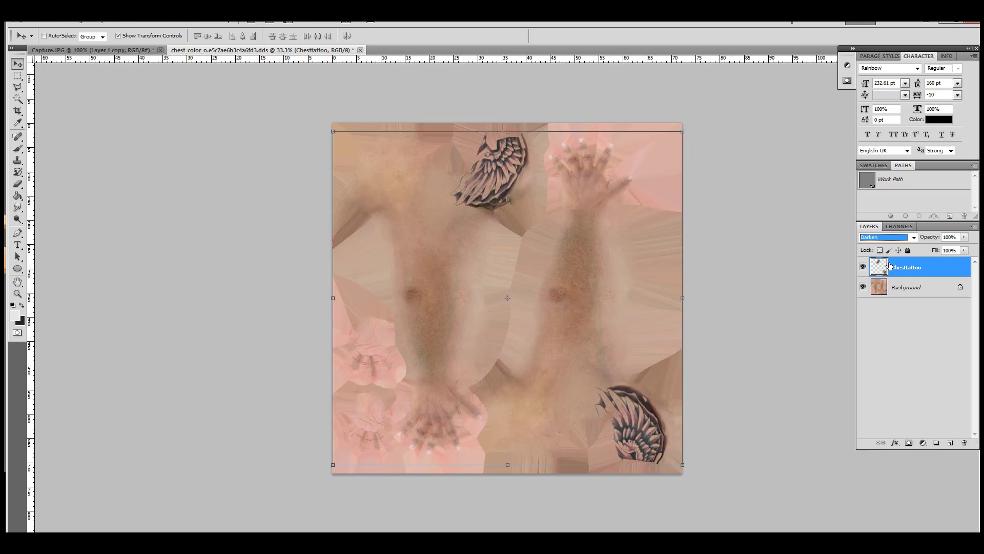
Duplicate the Chesttattoo layer within the same document as Chesttattoo copy
right_click(890, 266)
left_click(889, 310)
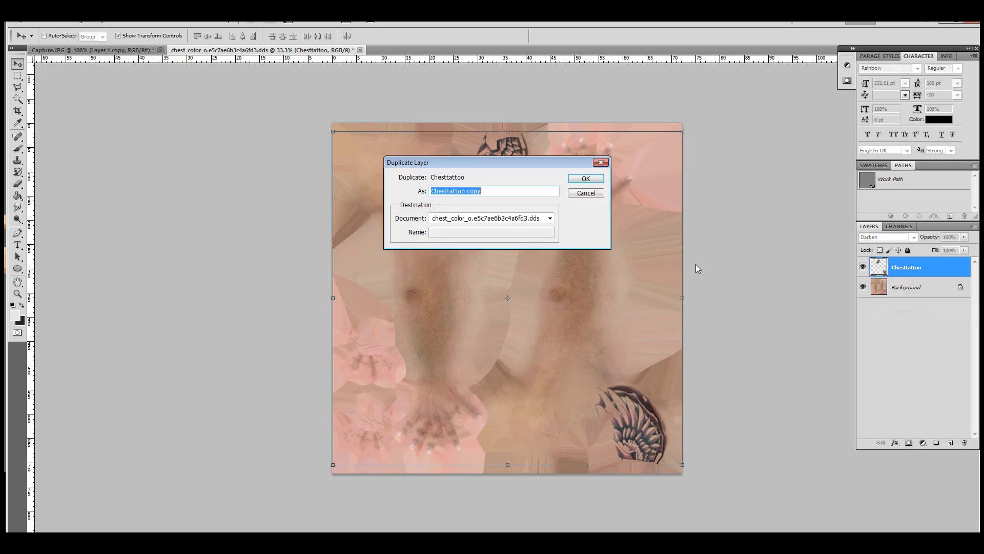
left_click(601, 179)
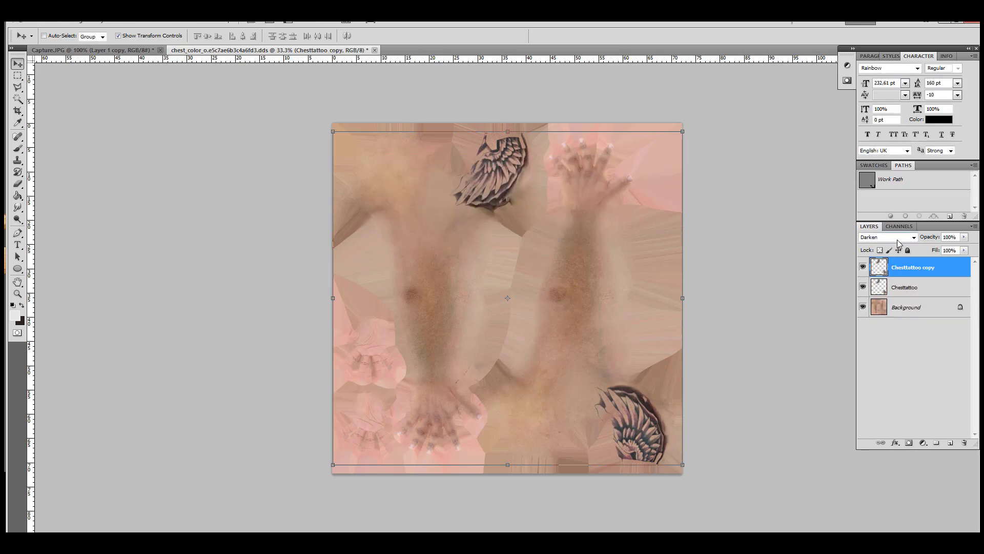
Set the Chesttattoo copy layer to the Luminosity blend mode with a 97% fill
left_click(897, 238)
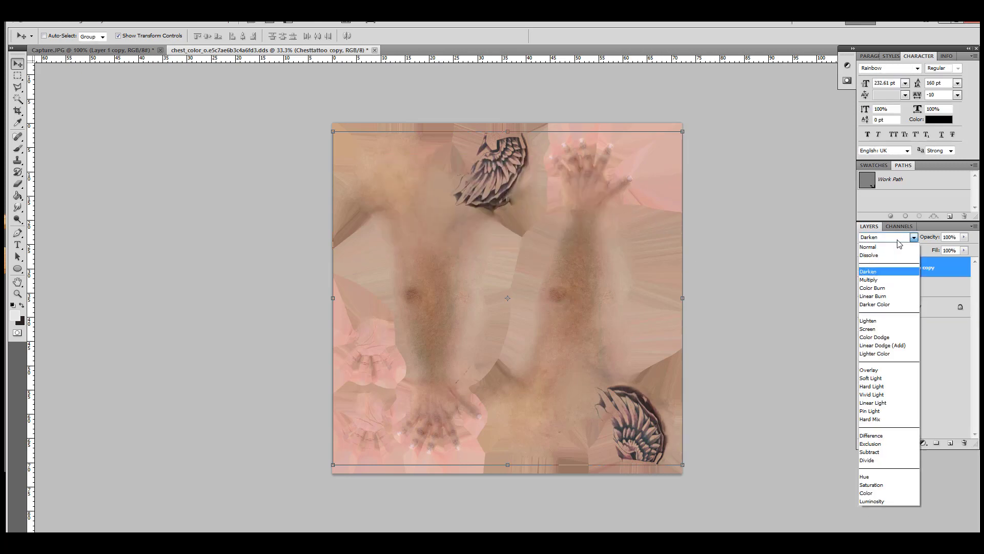
left_click(890, 305)
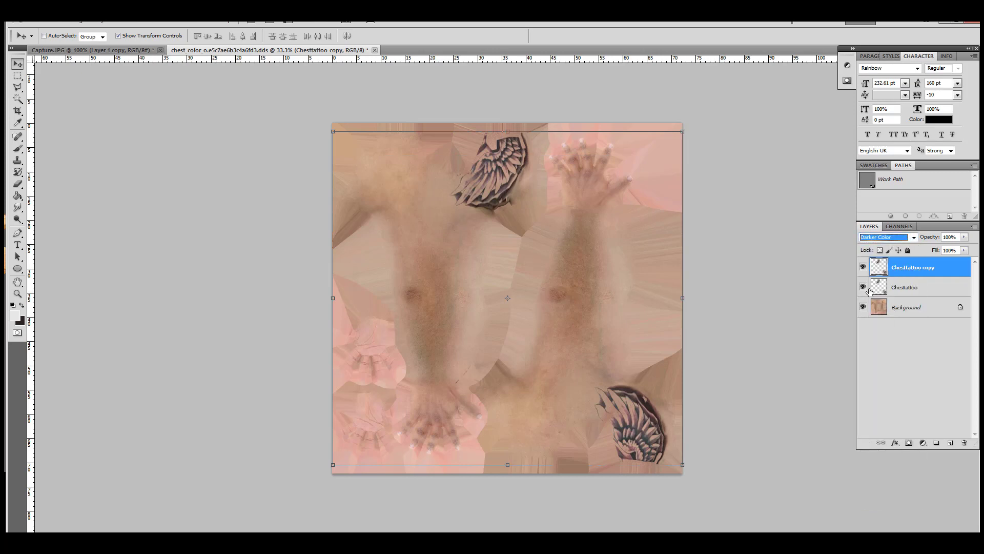
left_click(863, 267)
left_click(877, 239)
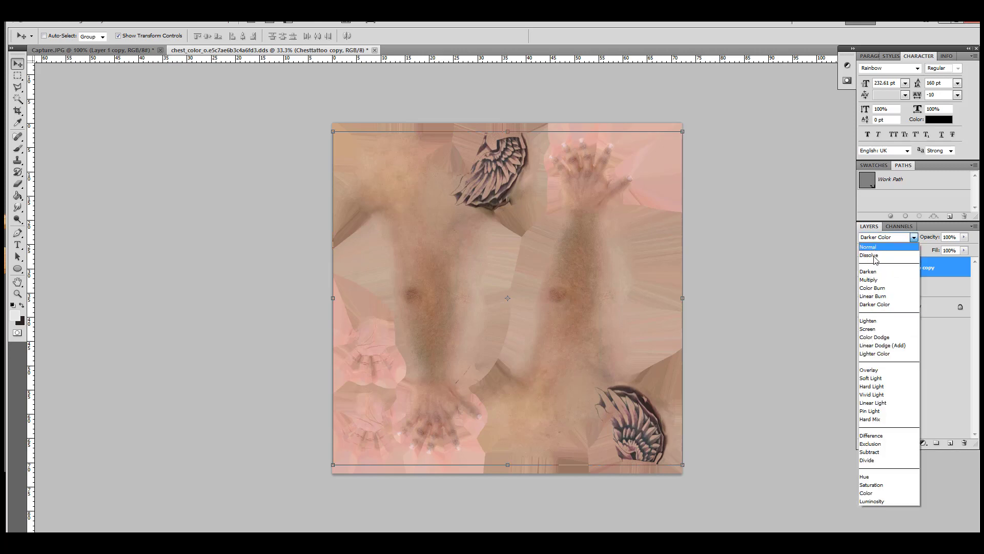
left_click(868, 500)
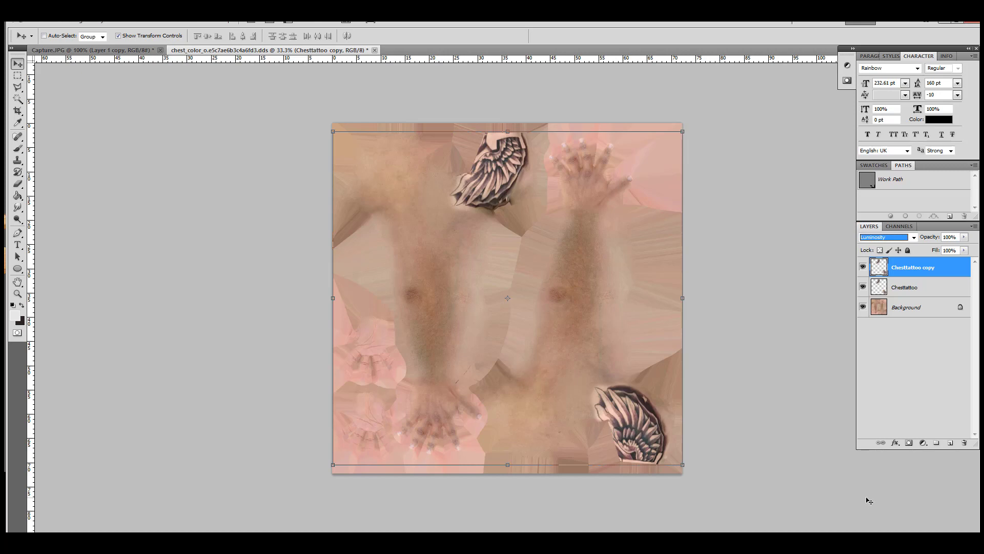
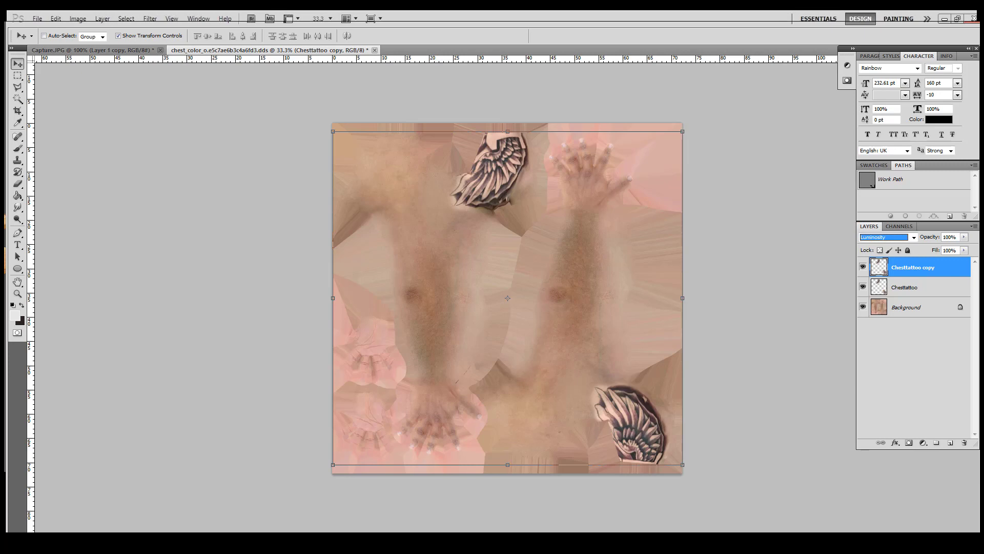
left_click(964, 251)
left_click_drag(960, 264, 964, 262)
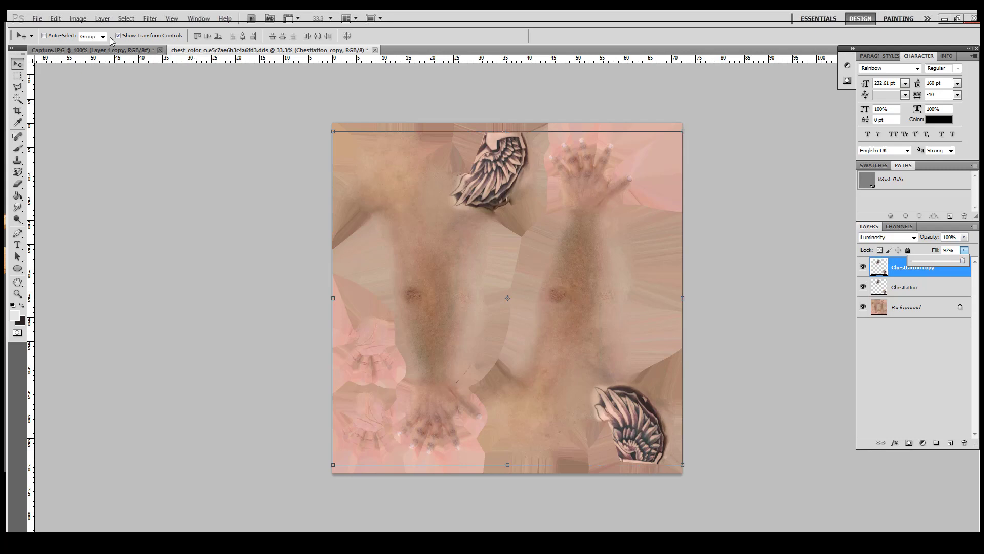
Apply a Black & White adjustment with the Maximum Black preset to the Chesttattoo copy layer
left_click(78, 19)
mouse_move(110, 49)
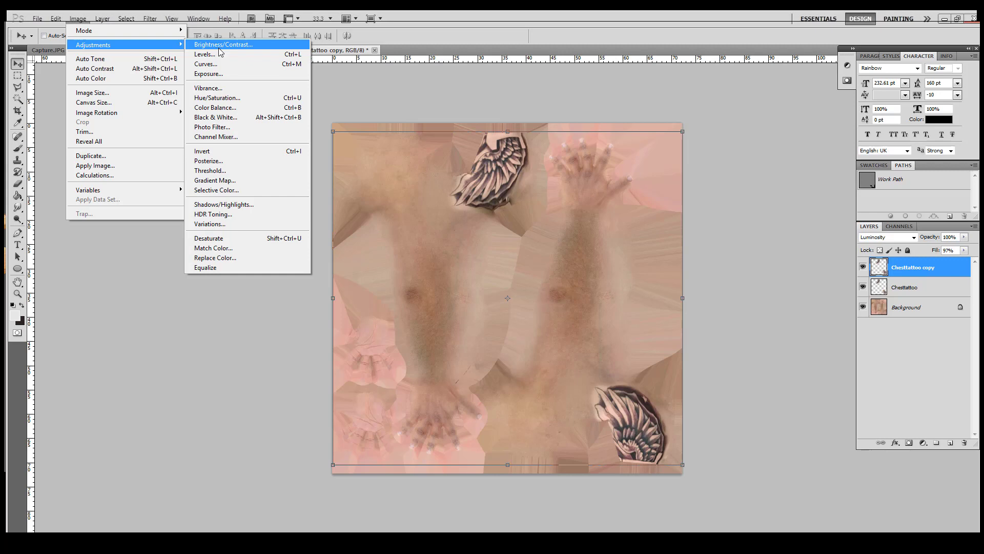
left_click(259, 118)
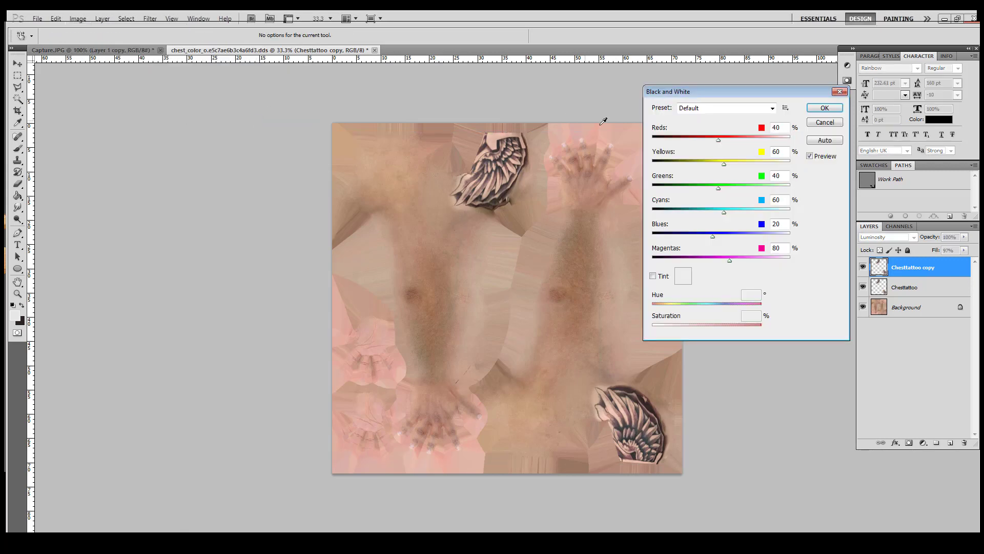
left_click(718, 108)
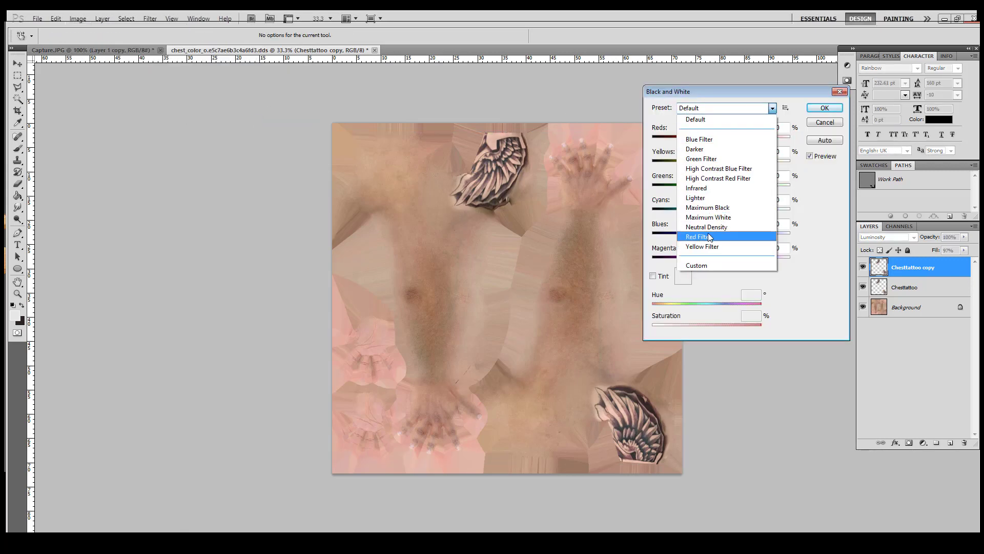
left_click(711, 207)
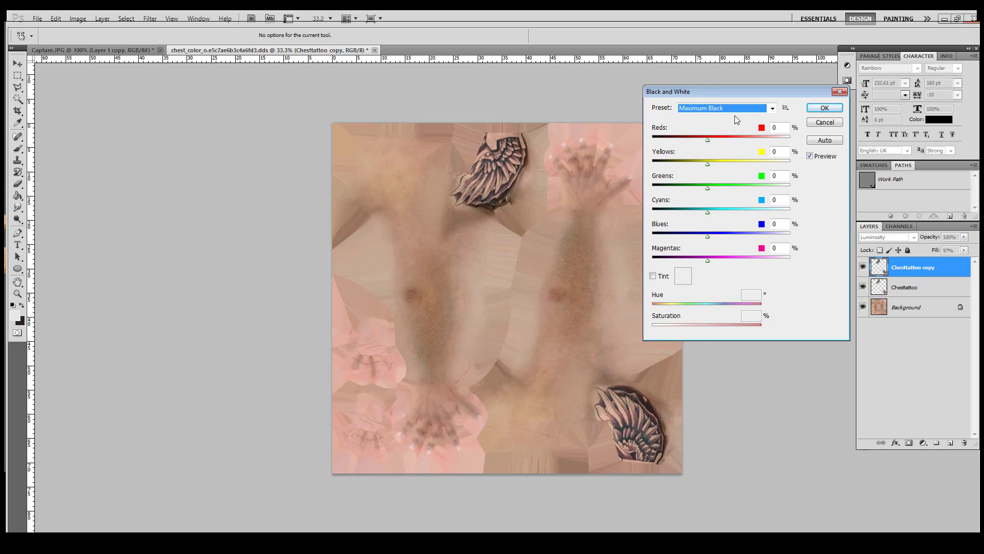
left_click(823, 108)
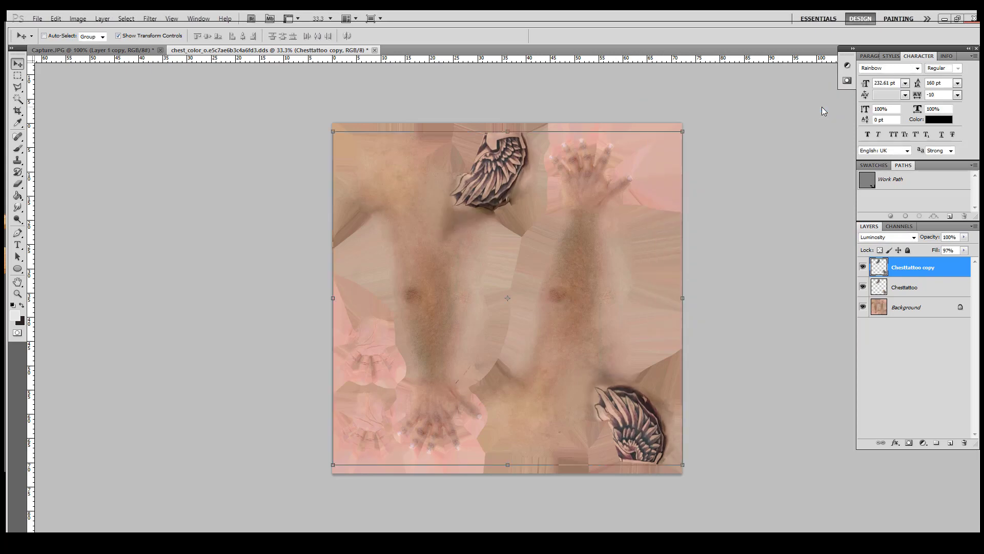
Apply a Black & White adjustment to the original Chesttattoo layer, comparing Maximum Black and keeping the Maximum White preset
left_click(916, 290)
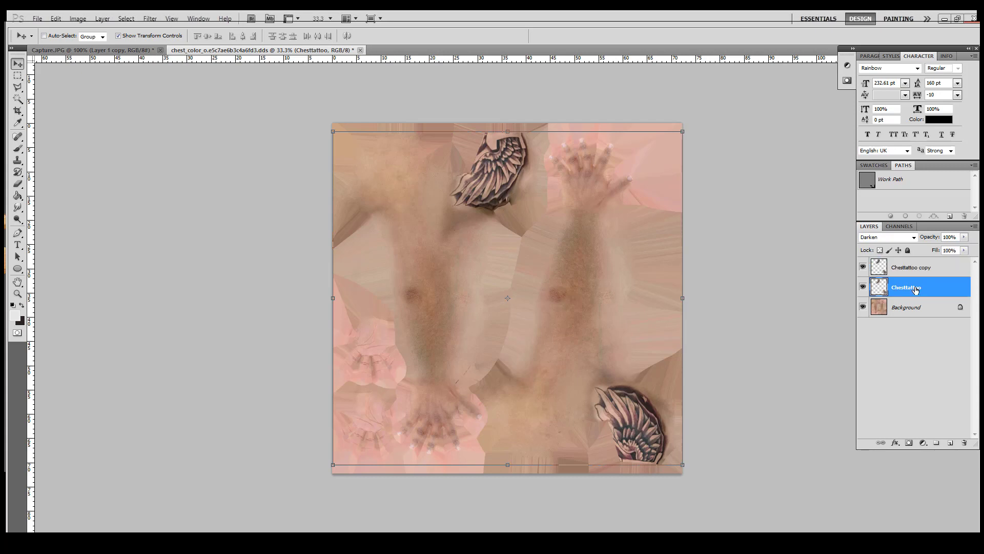
left_click(78, 18)
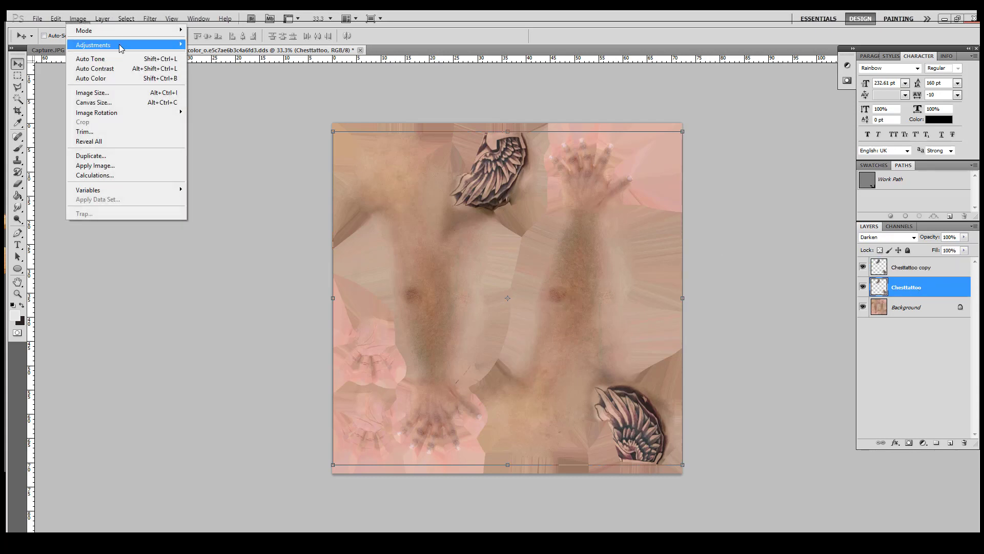
left_click(263, 116)
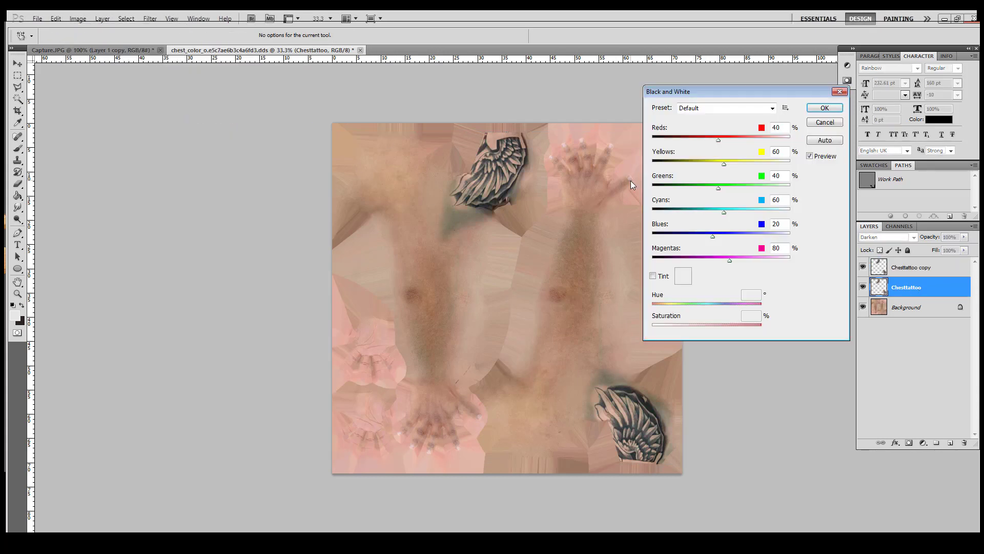
left_click(760, 108)
left_click(712, 220)
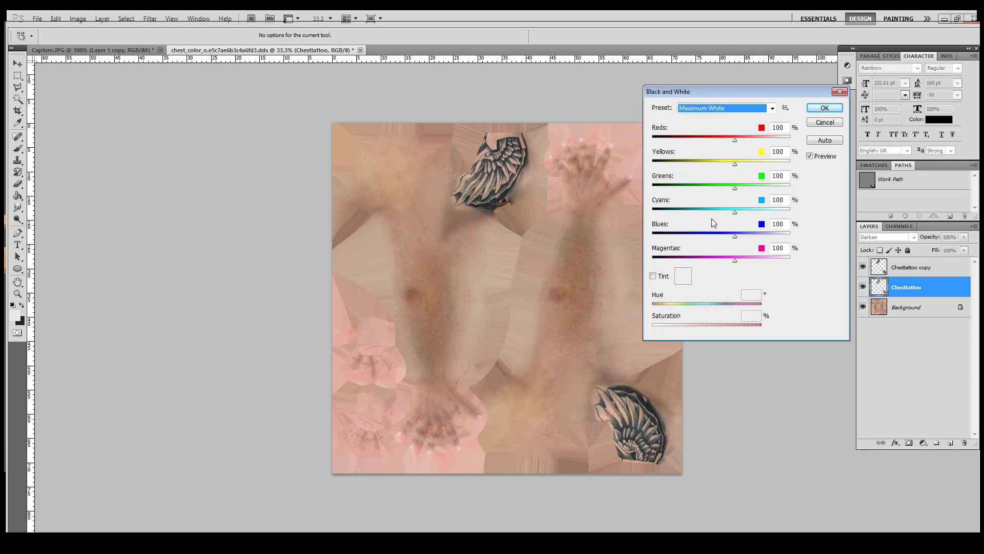
left_click(720, 109)
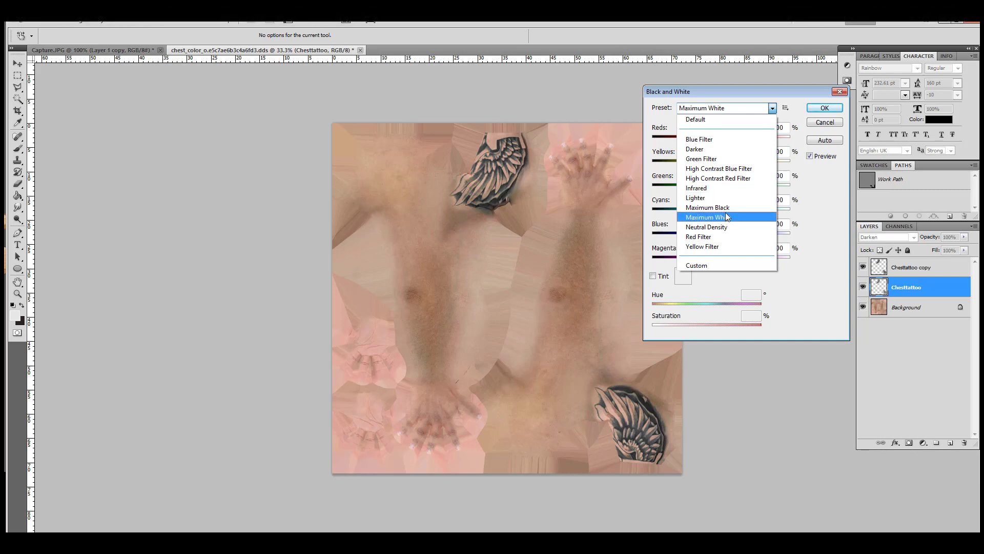
left_click(725, 208)
left_click(720, 109)
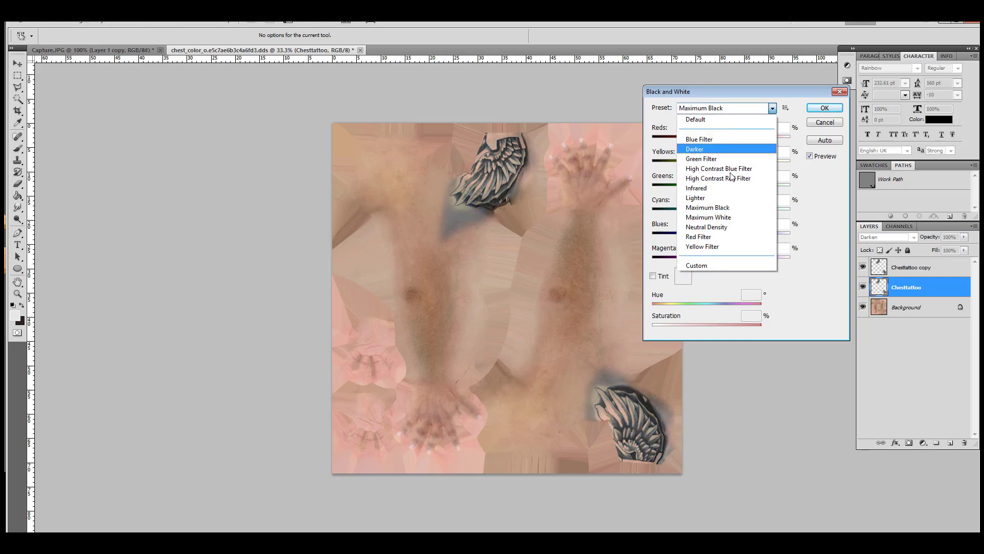
left_click(730, 221)
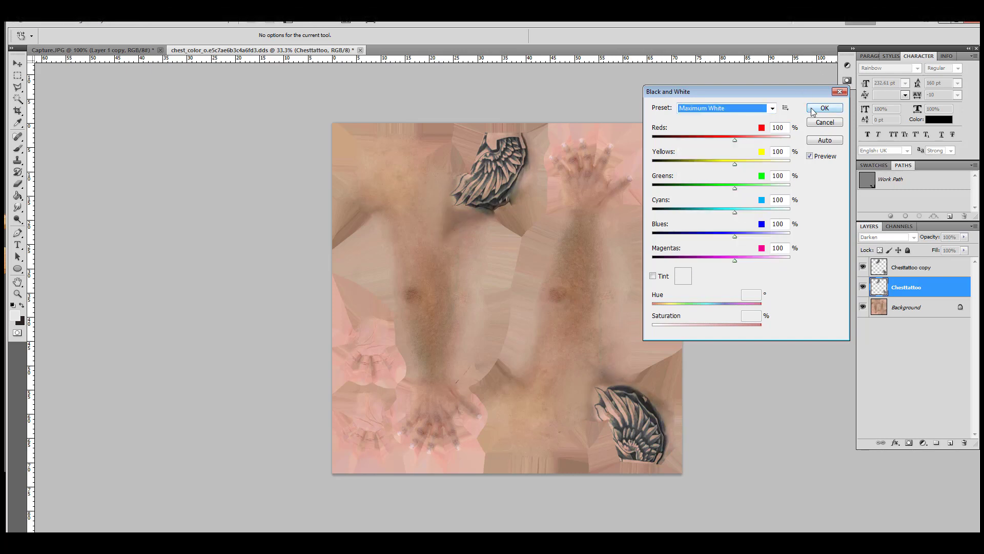
left_click(824, 108)
key("v")
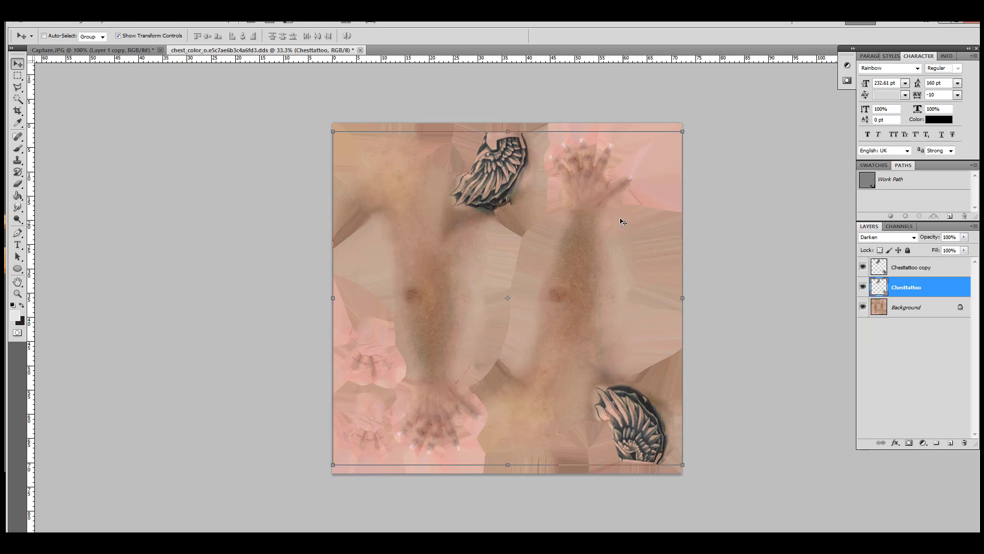
Try merging the Chesttattoo copy layer down into the Chesttattoo layer, and undo the merge
right_click(910, 268)
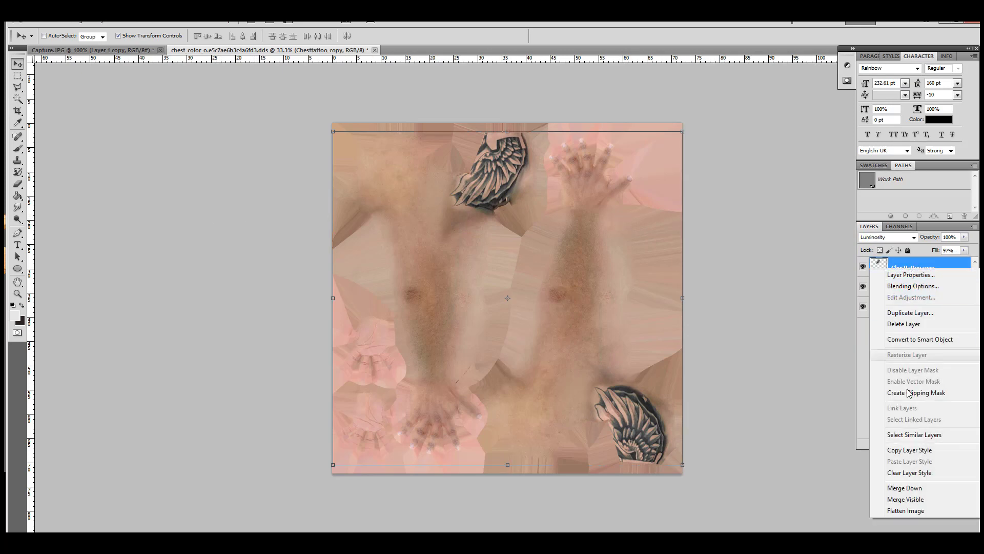
left_click(905, 487)
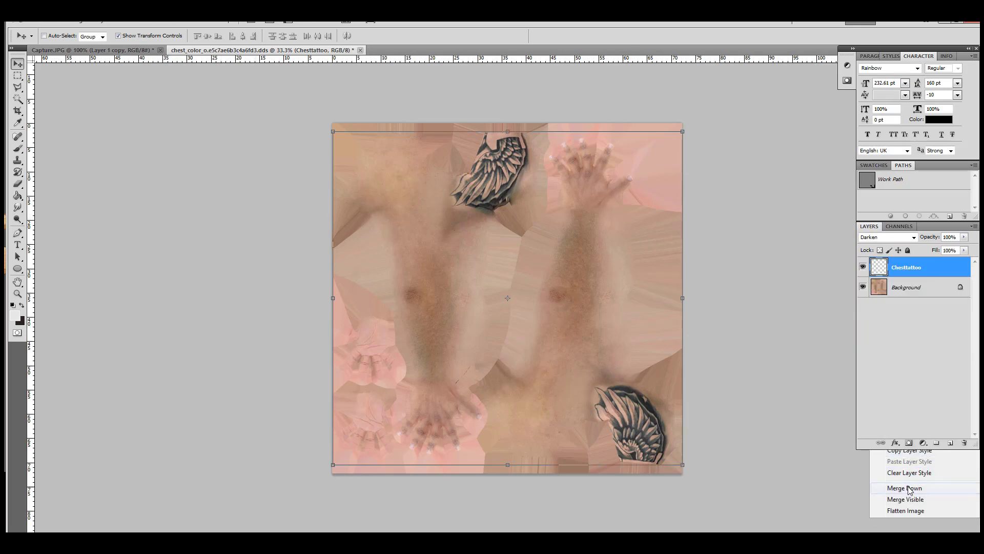
key("ctrl+z")
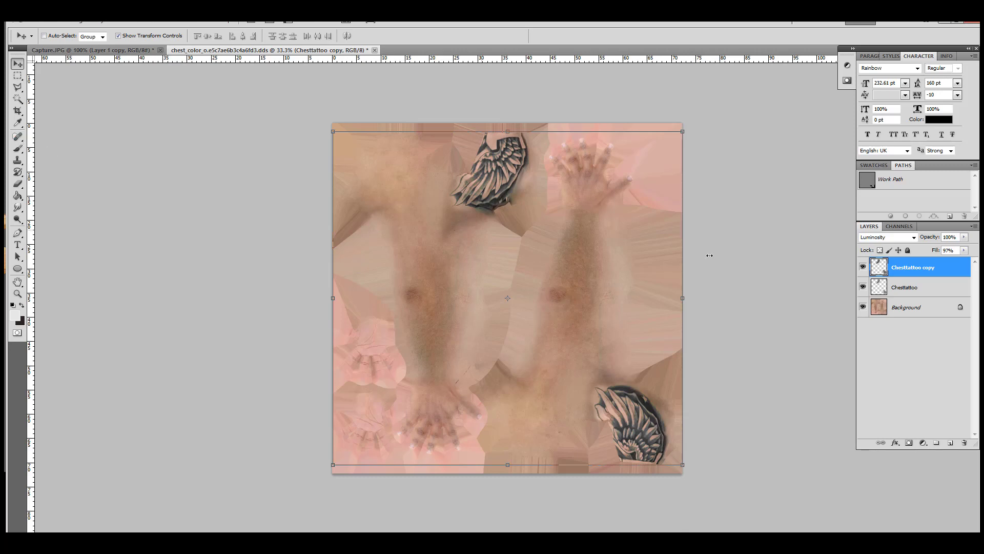
Erase the dark fringe below the upper wing tattoo on the Chesttattoo copy layer, and compare the image with that layer hidden and shown
left_click(18, 184)
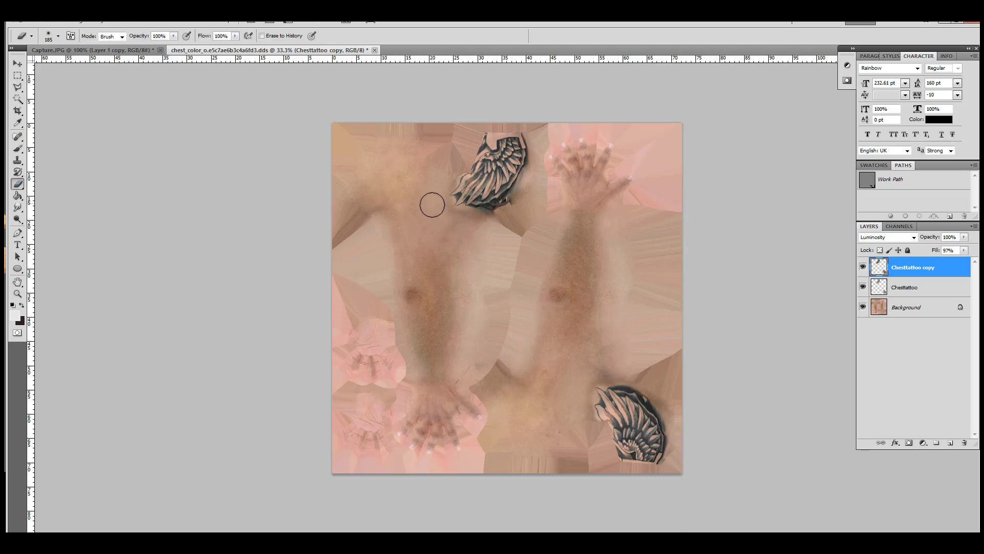
left_click_drag(437, 205, 485, 224)
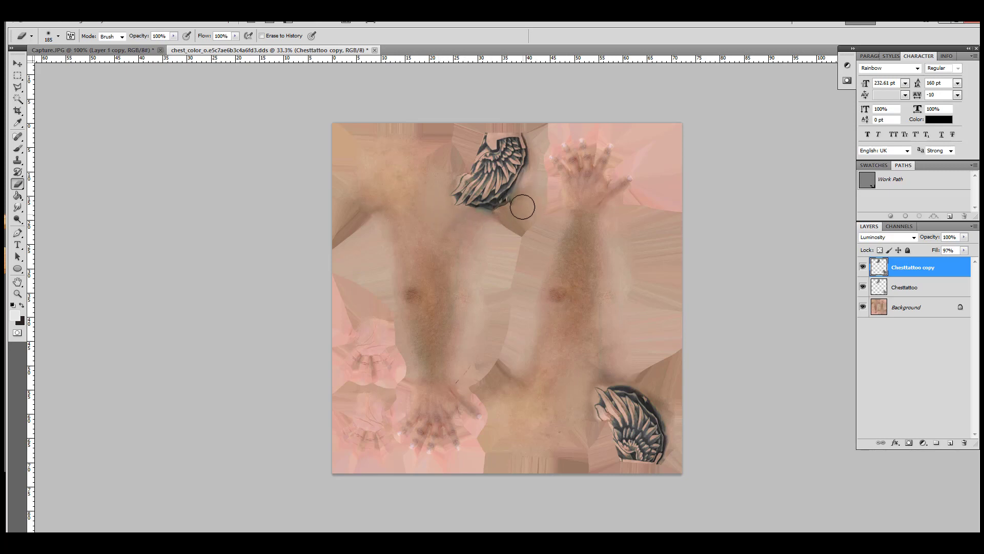
left_click(863, 267)
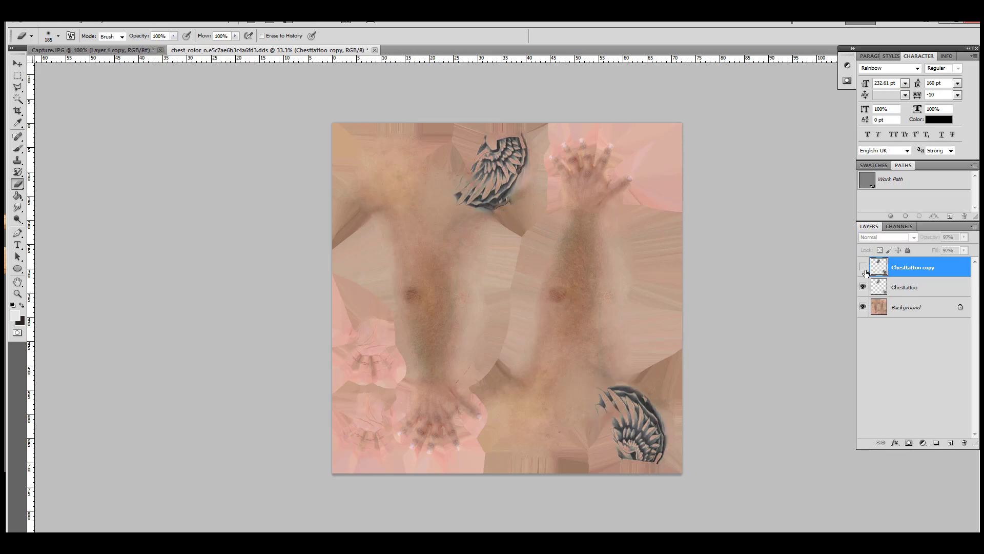
left_click(863, 267)
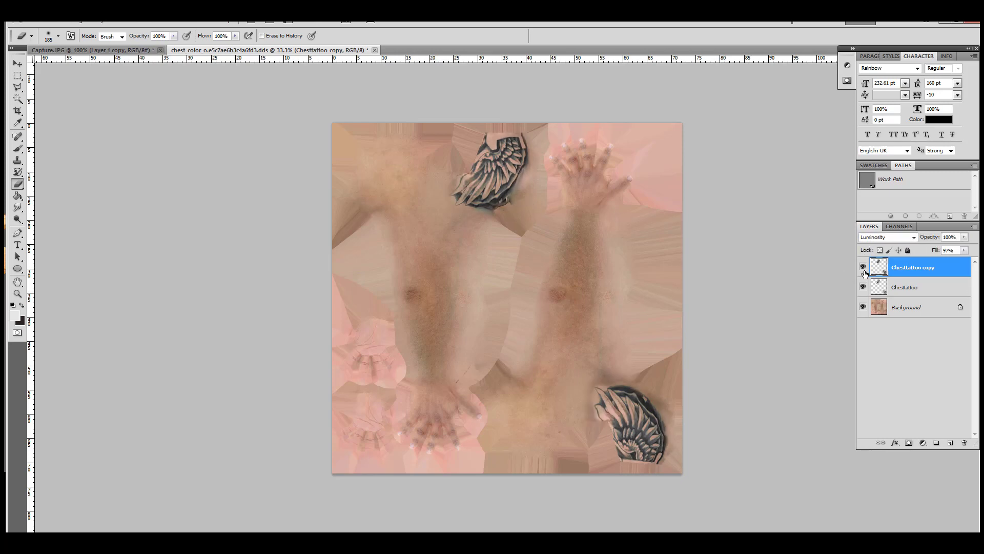
Lower the Chesttattoo copy layer's opacity to 70% and erase the remaining fringe below the upper wing on the Chesttattoo layer
left_click(964, 237)
left_click_drag(964, 243, 951, 250)
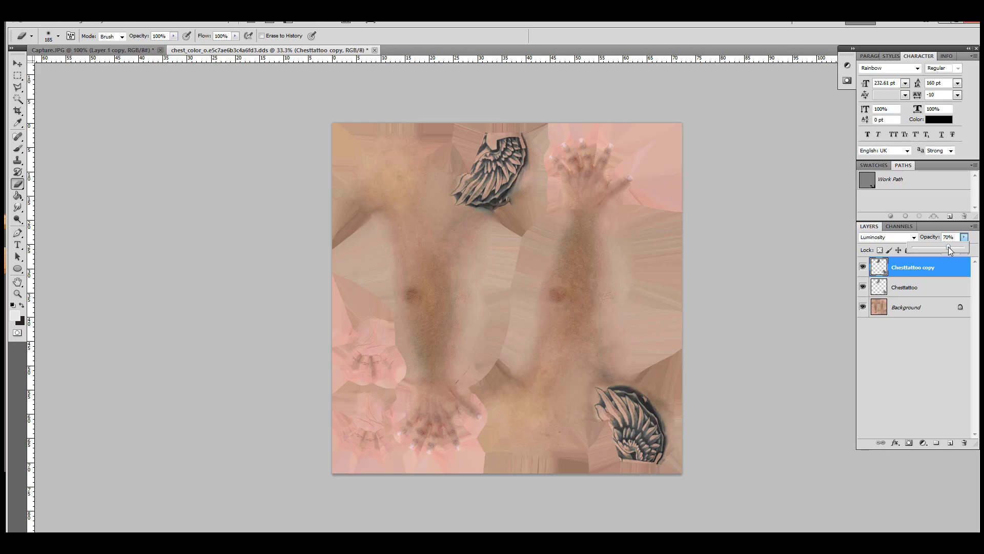
left_click(920, 288)
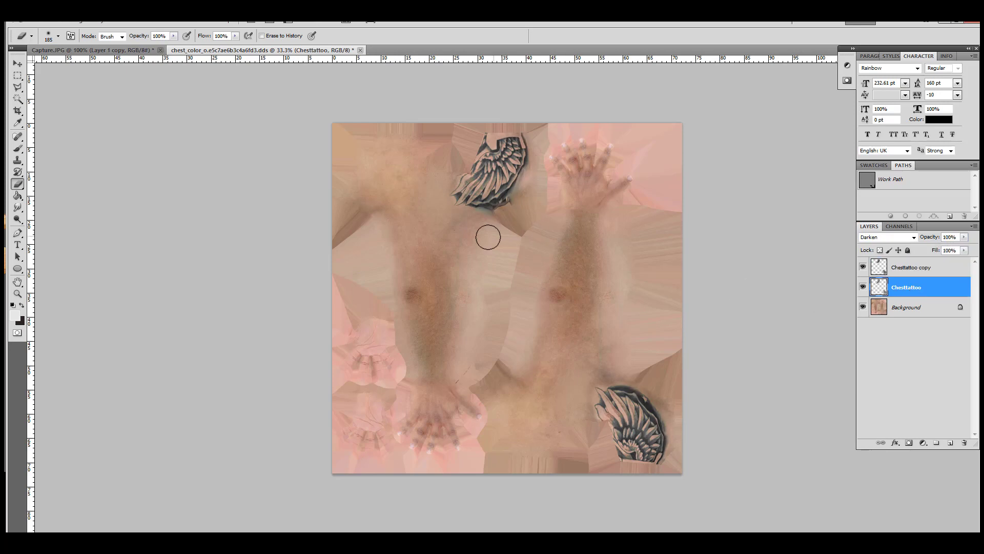
mouse_move(477, 224)
left_mouse_down()
mouse_move(483, 213)
mouse_move(477, 222)
mouse_move(510, 224)
mouse_move(524, 213)
mouse_move(475, 224)
left_mouse_up()
left_click(910, 269)
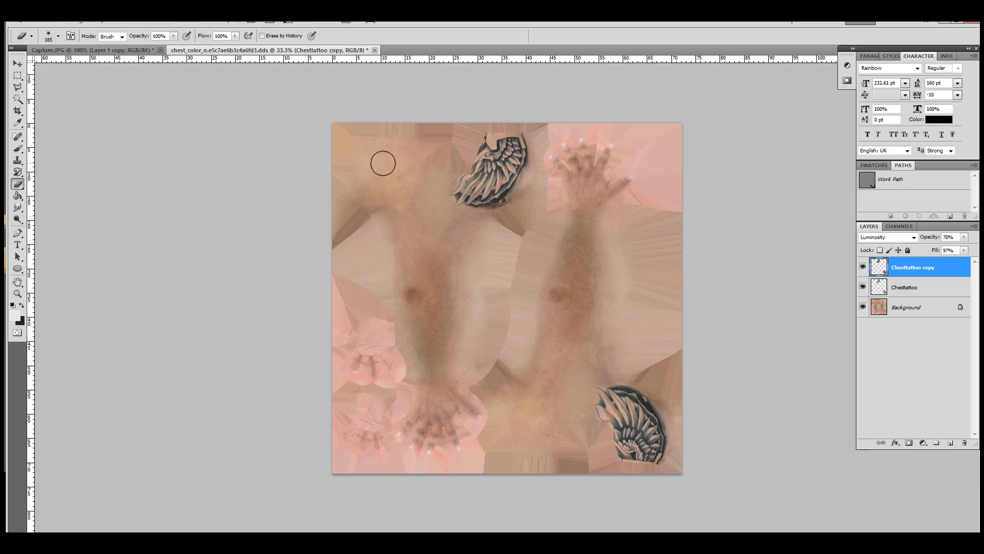
Start saving the texture as a new file in the D3D/DDS format
left_click(36, 23)
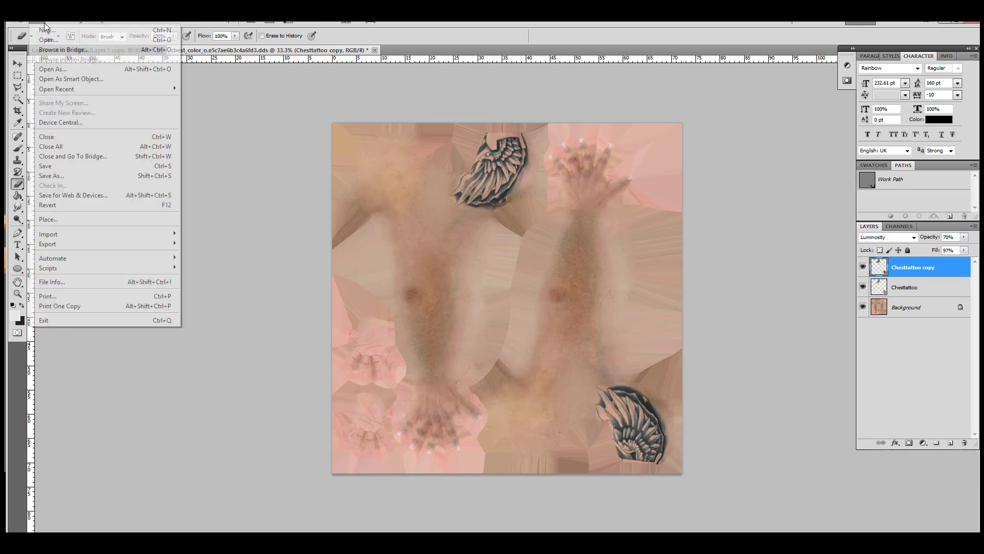
left_click(82, 176)
left_click(563, 417)
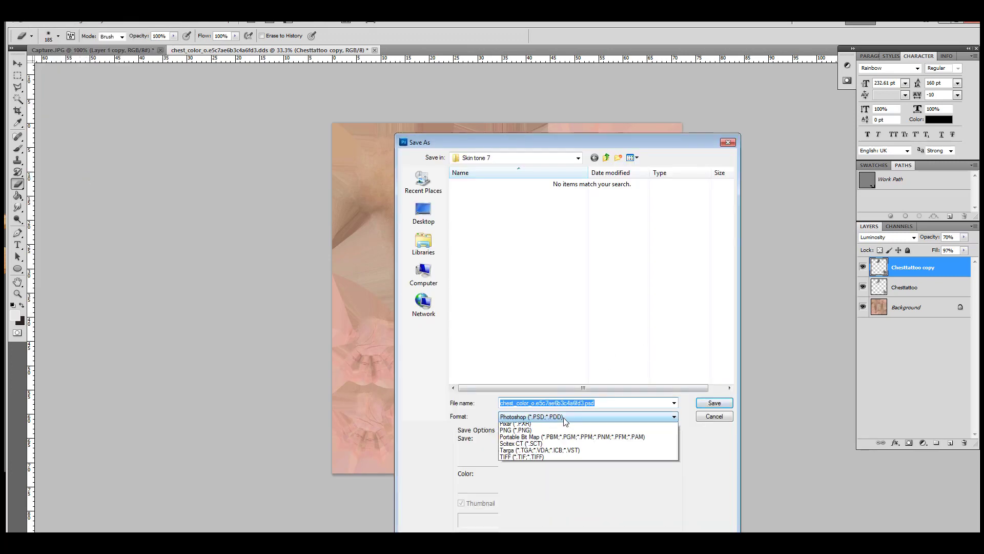
left_click(539, 455)
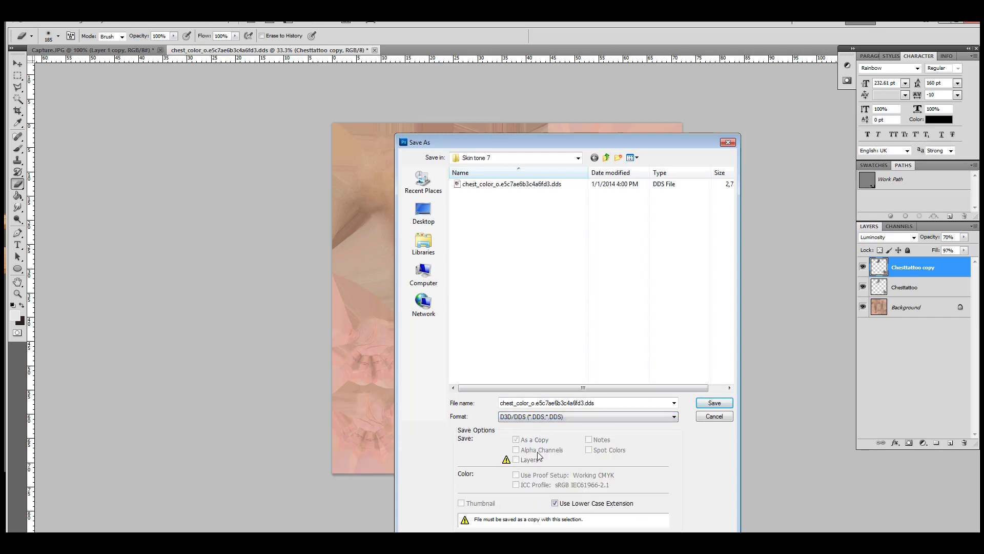
Name the file chest_color_o.lamelochest2020.dds and save it to the Desktop
double_click(534, 403)
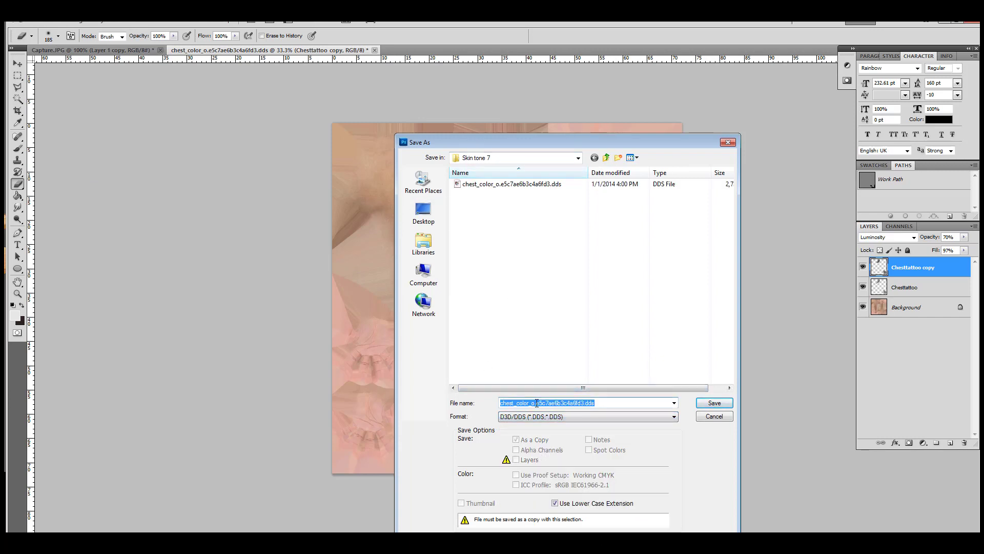
left_click_drag(536, 403, 582, 403)
type("lamelo")
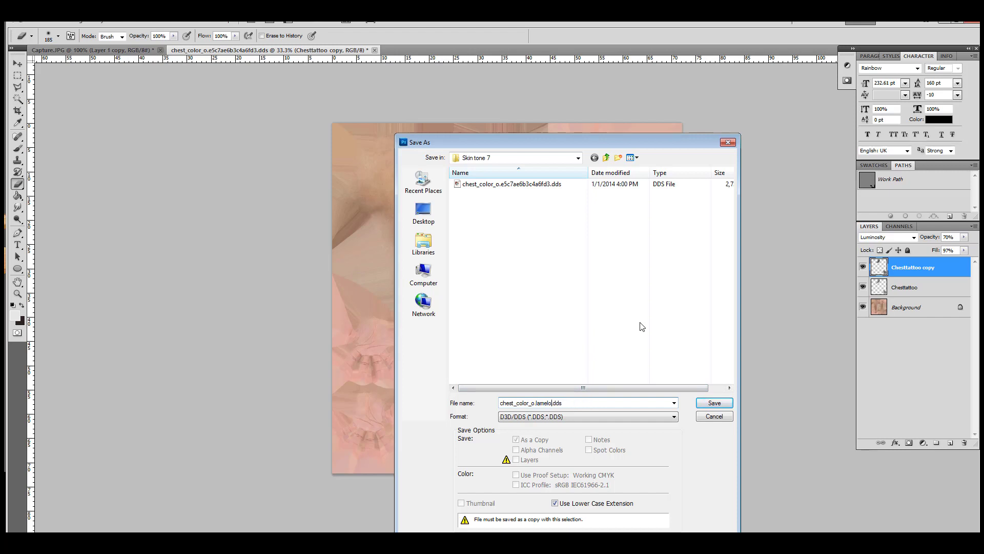
type("Ch")
key("BackSpace")
key("BackSpace")
type("chest2020")
left_click(423, 213)
left_click(714, 403)
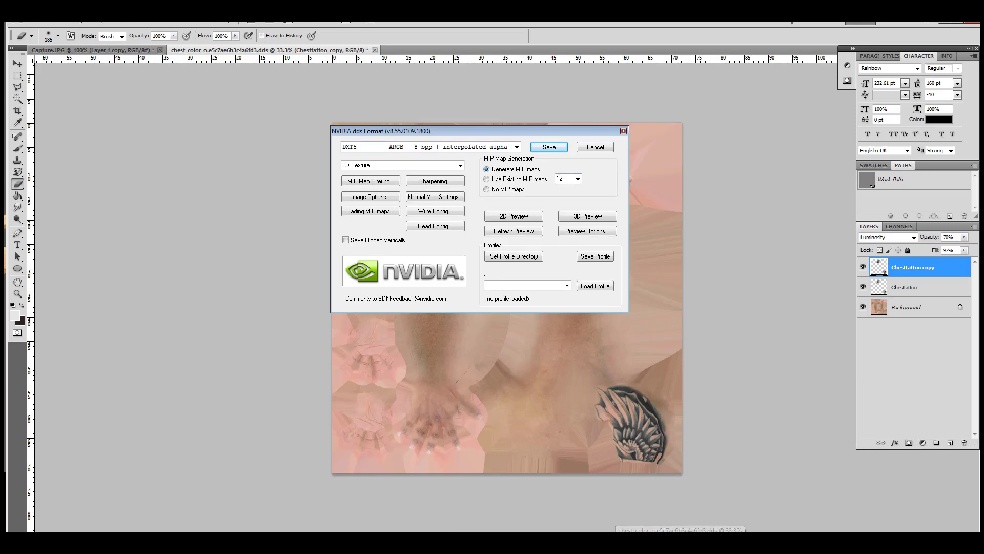
Open the original chest_color_o DDS from the Skin tone 7 folder in the texture viewer and check its compression format and MipMap count
right_click(295, 543)
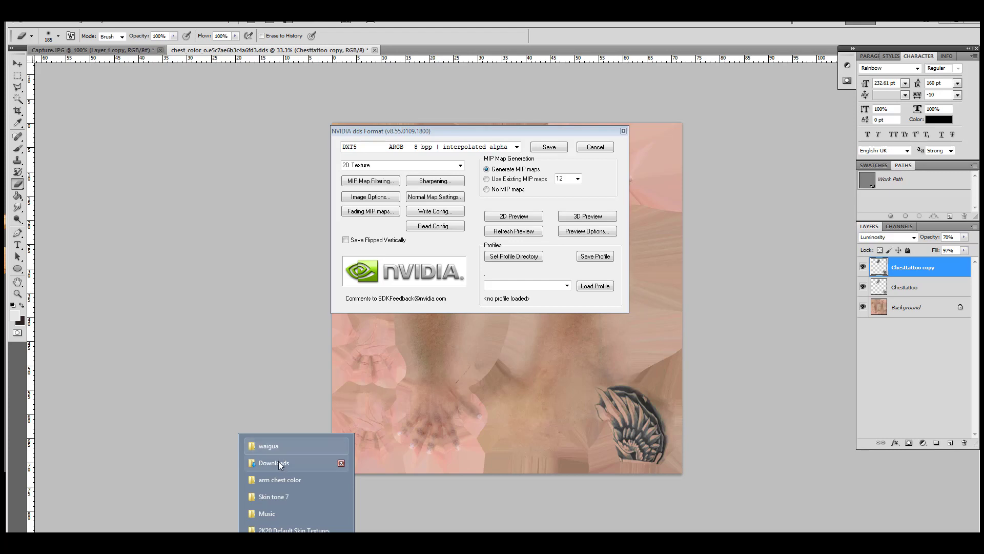
left_click(273, 496)
double_click(395, 94)
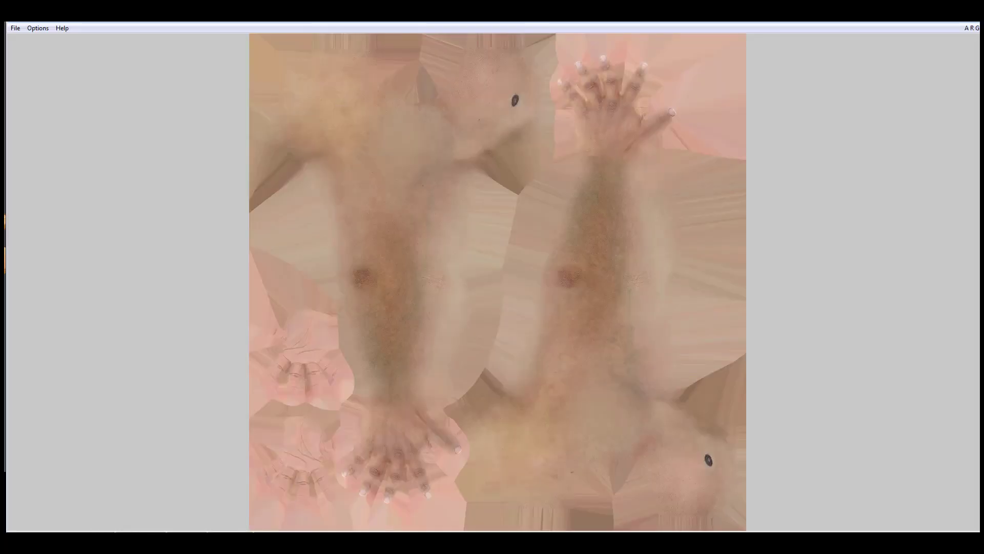
left_click(957, 24)
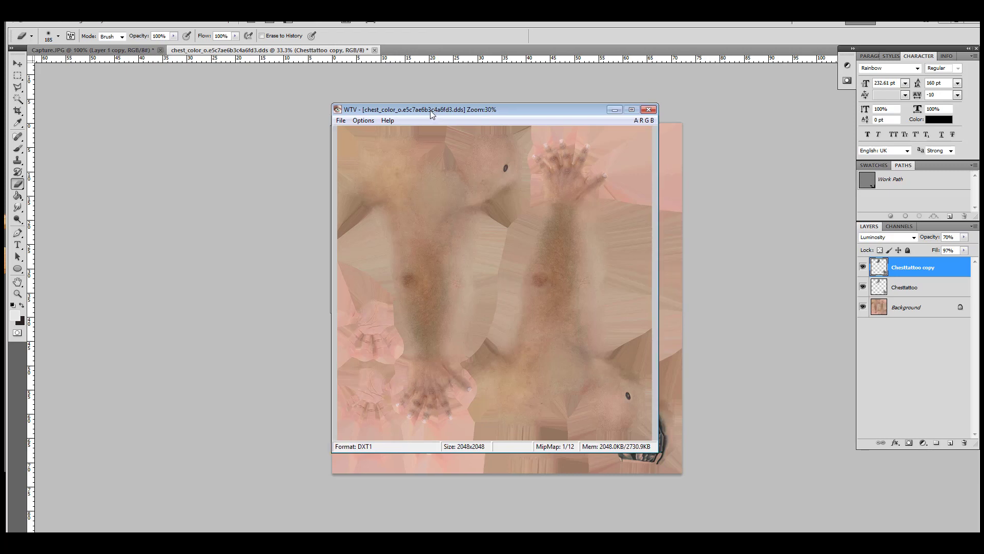
left_click_drag(429, 110, 312, 60)
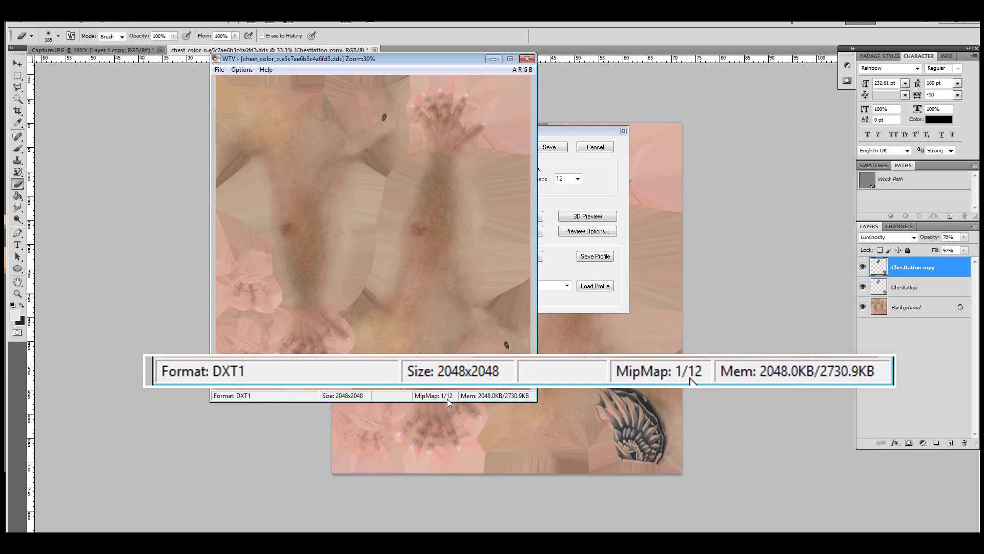
left_click(527, 59)
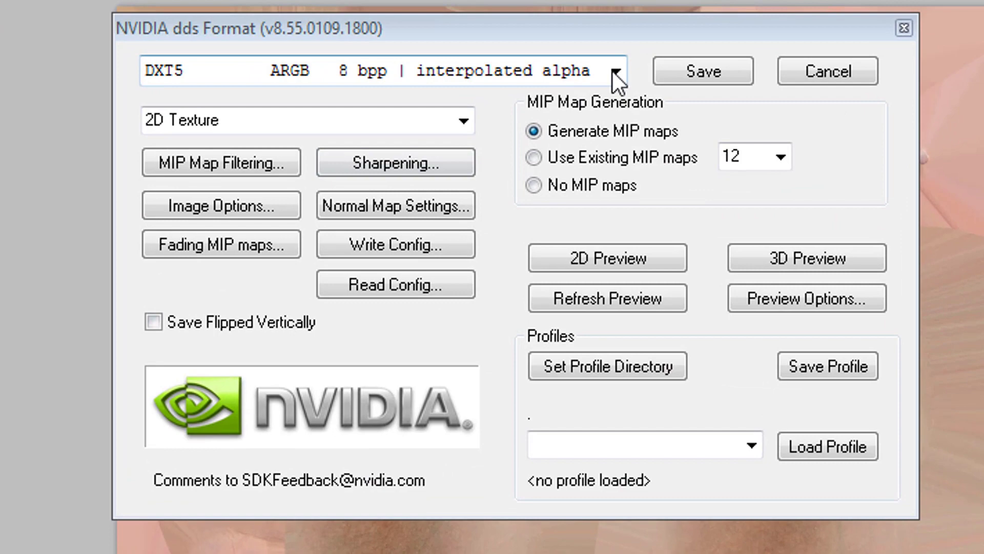
Export the DDS as DXT1 RGB 4 bpp with no alpha, generating 2 MIP maps
left_click(579, 99)
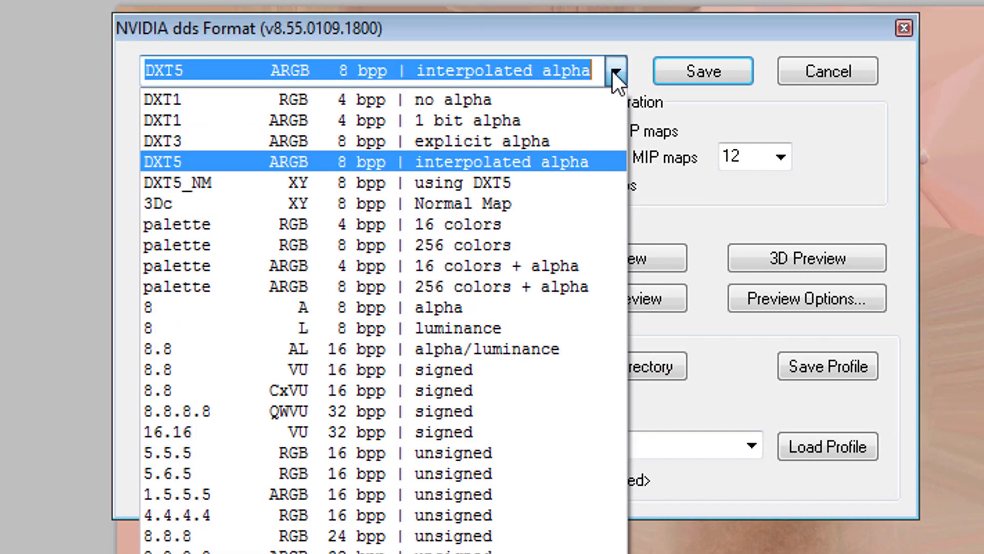
left_click(194, 100)
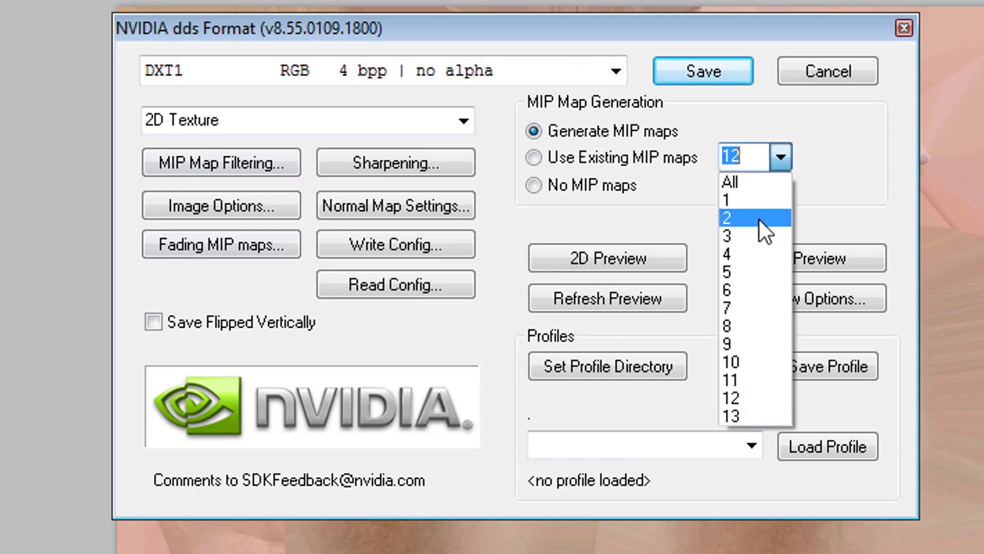
left_click(758, 219)
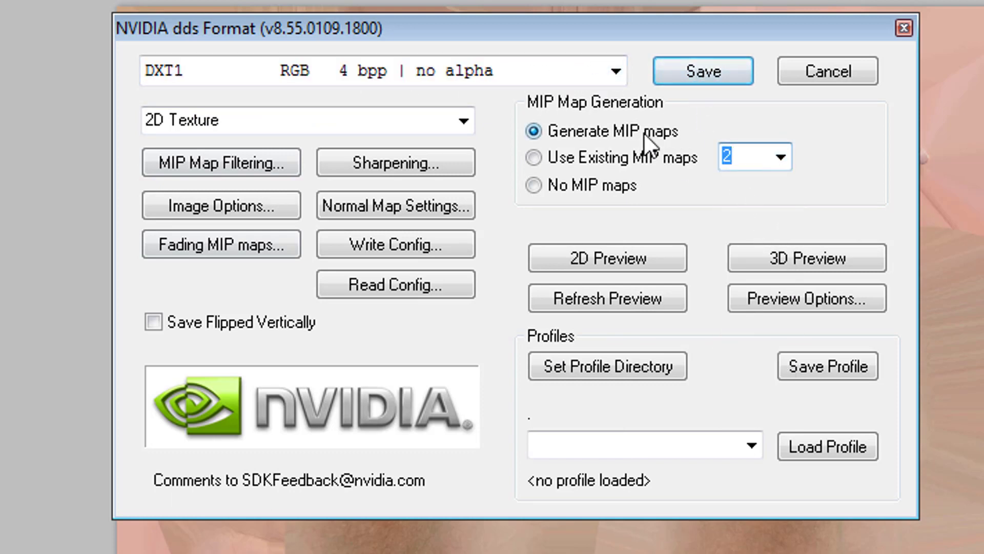
left_click(702, 72)
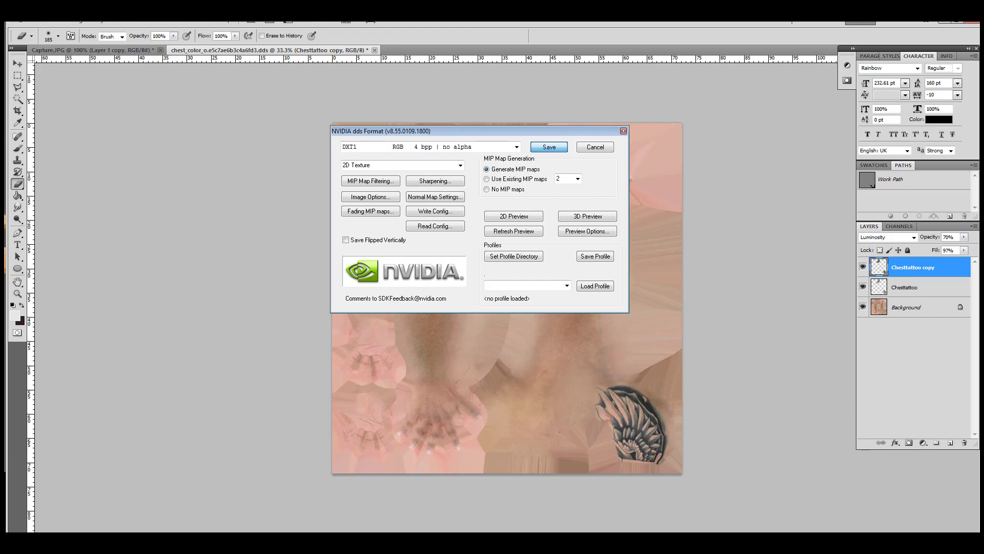
Clear the open windows to reveal the desktop and move the exported chest_color_o.lamelochest2020.dds file beneath the 2K20 Default Skin Textures folder
left_click(942, 24)
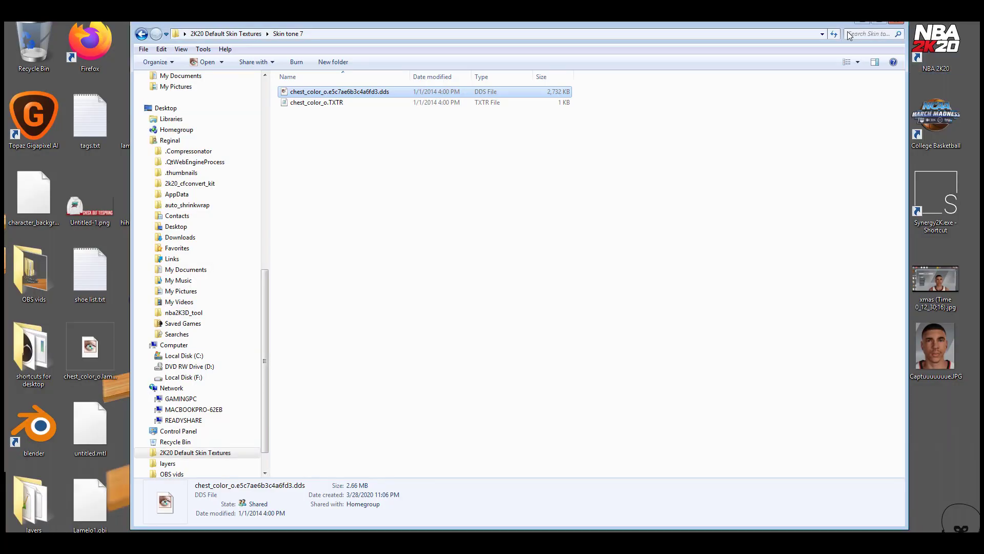
left_click(862, 24)
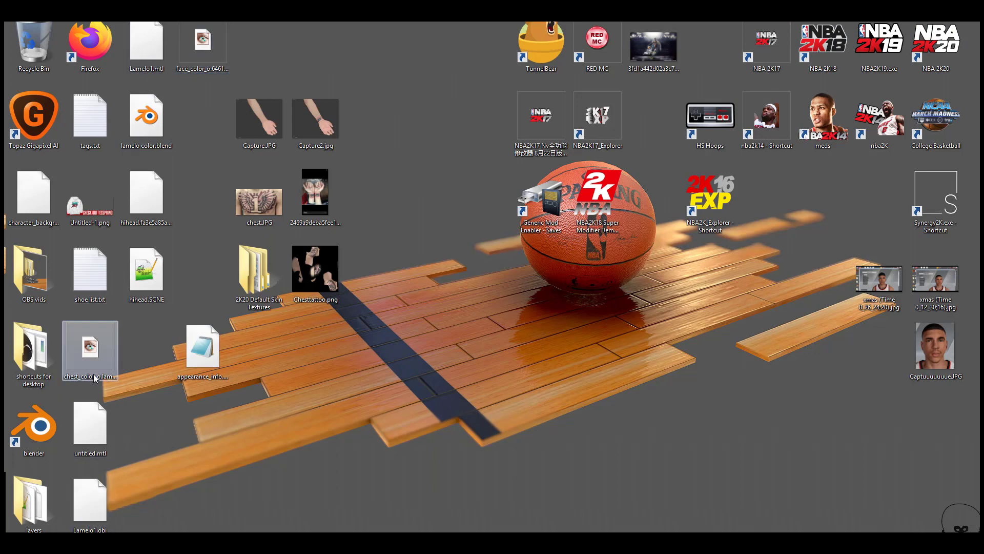
left_click_drag(94, 378, 275, 360)
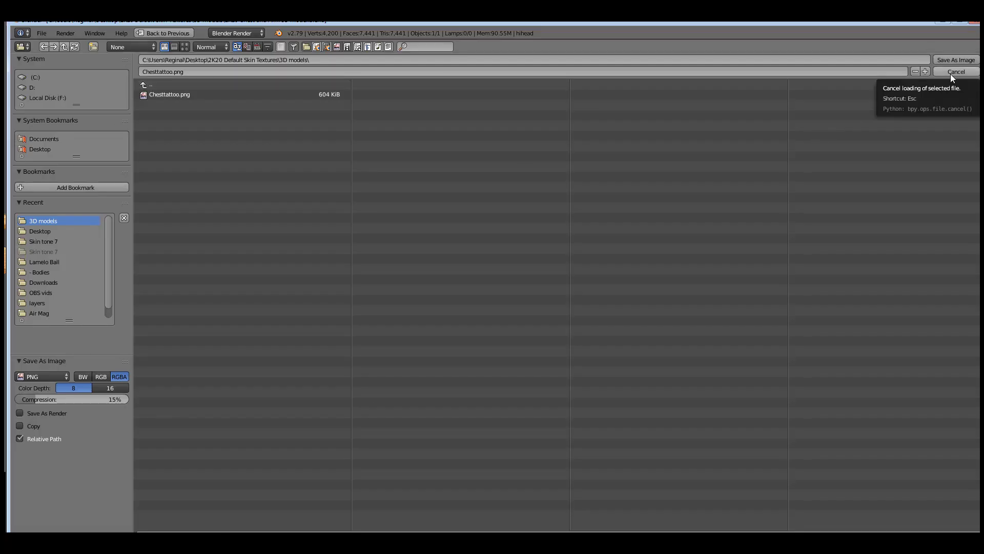
Switch to Blender, cancel the pending image save, and put the hihead mesh into Edit Mode
left_click(950, 73)
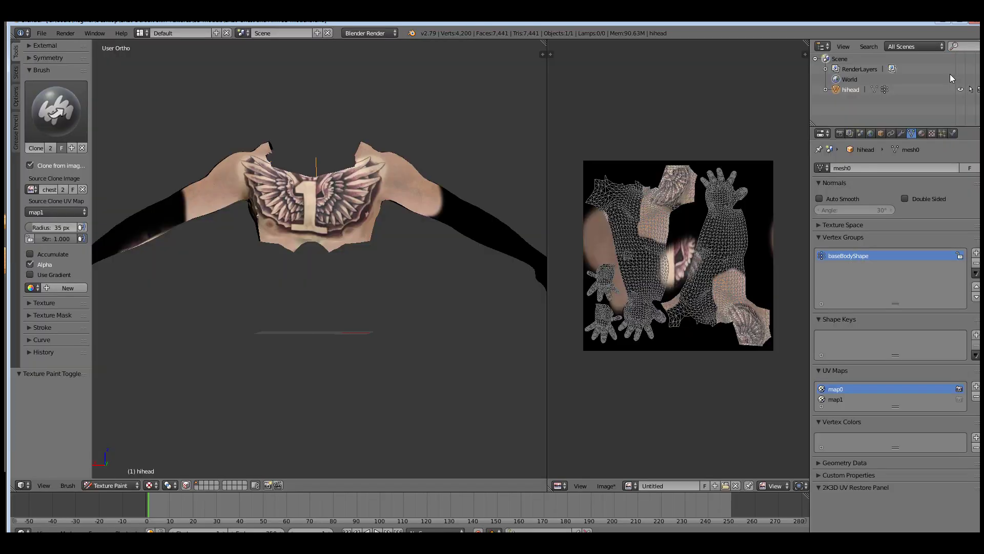
left_click(115, 484)
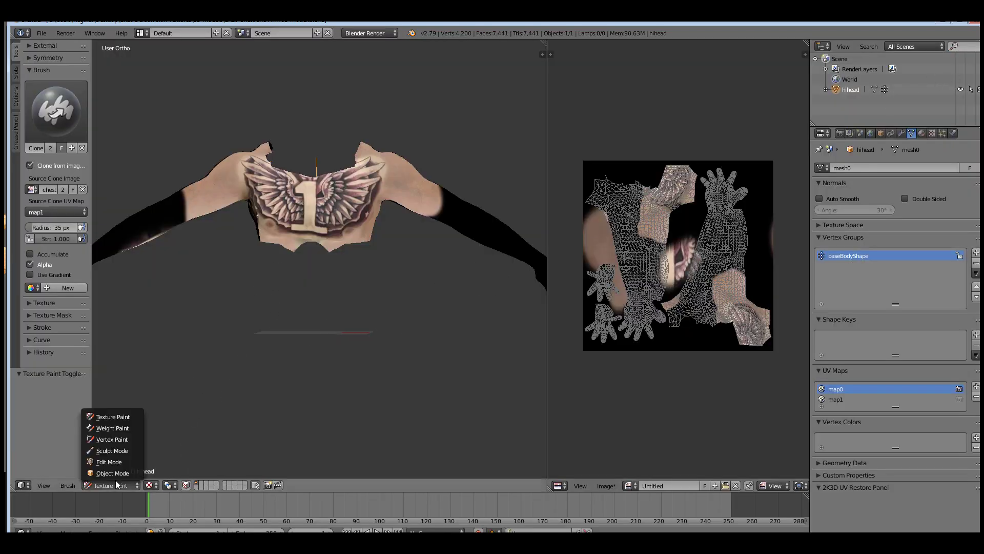
left_click(119, 463)
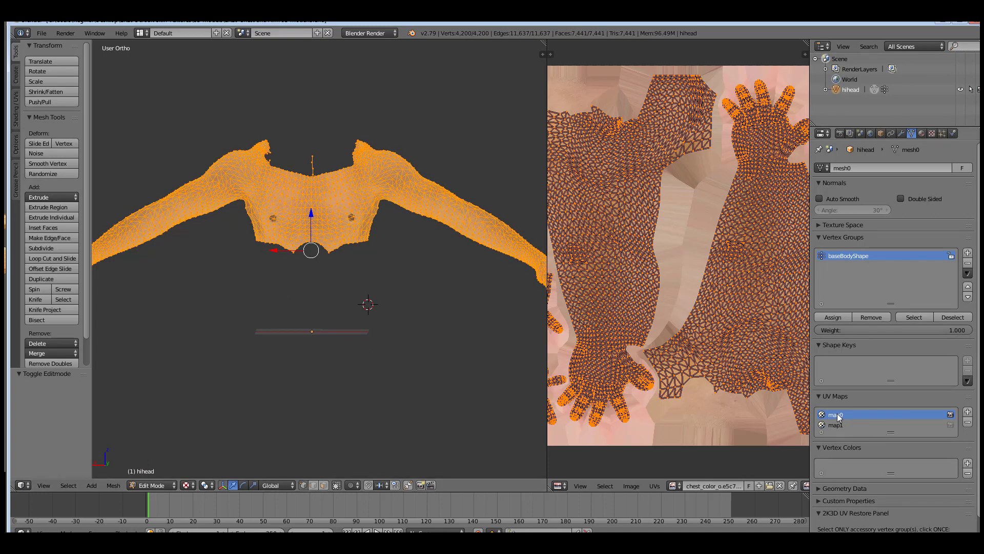
Open chest_color_o.lamelochest2020.dds from the Desktop folder as the body mesh's image in the UV editor
left_click(631, 486)
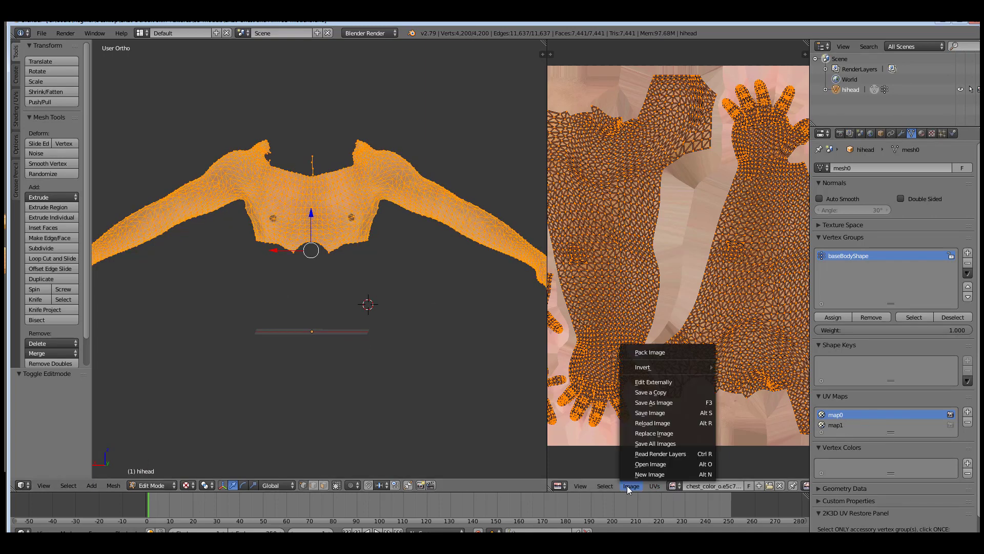
left_click(642, 464)
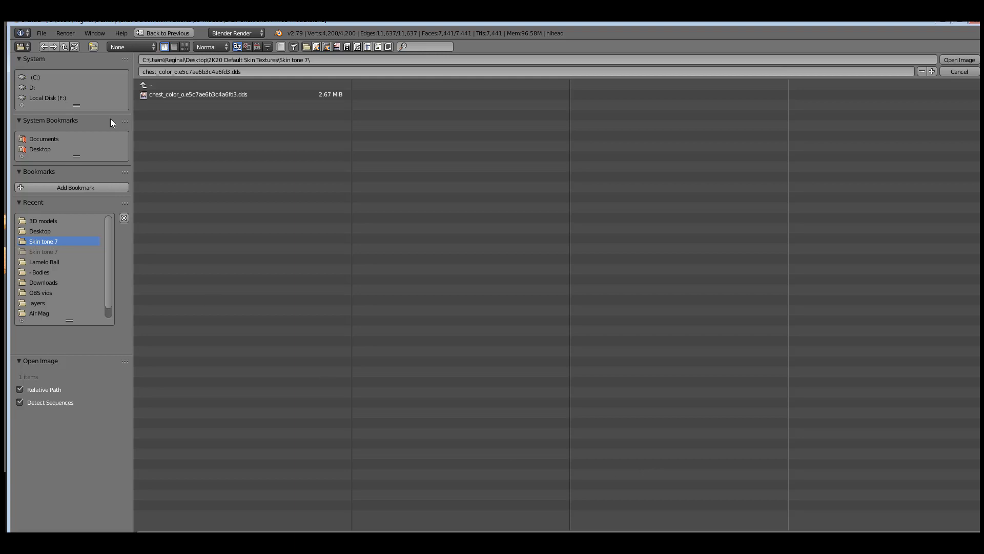
left_click(45, 149)
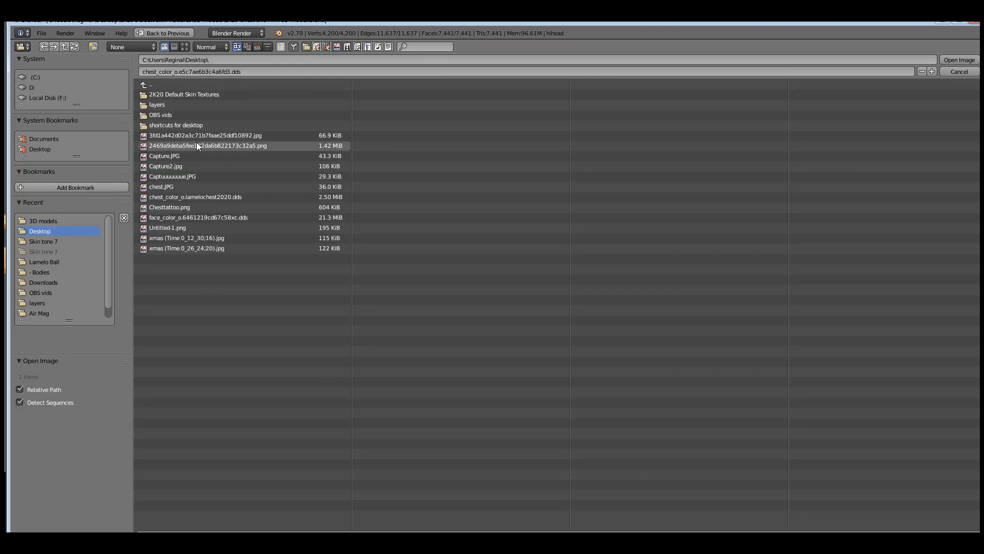
left_click(217, 198)
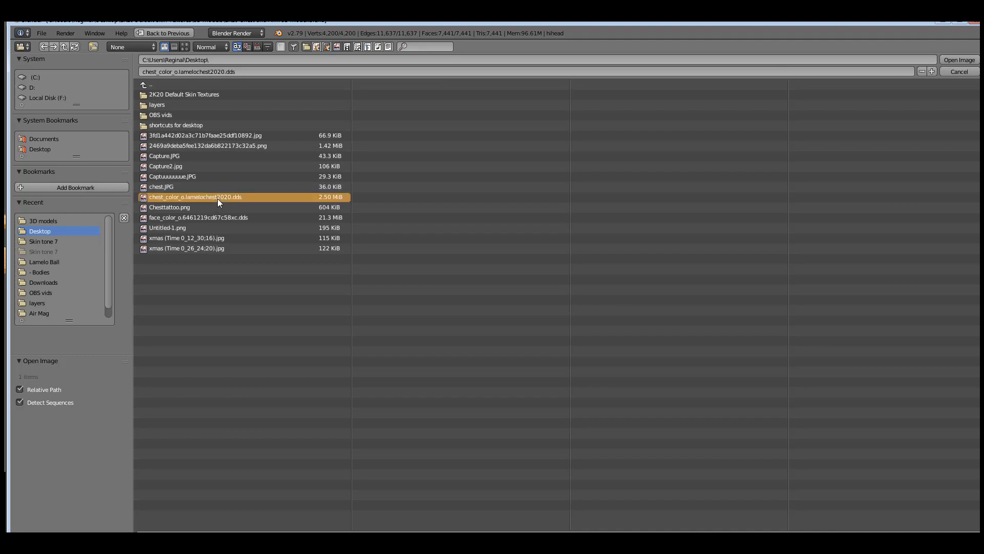
left_click(958, 60)
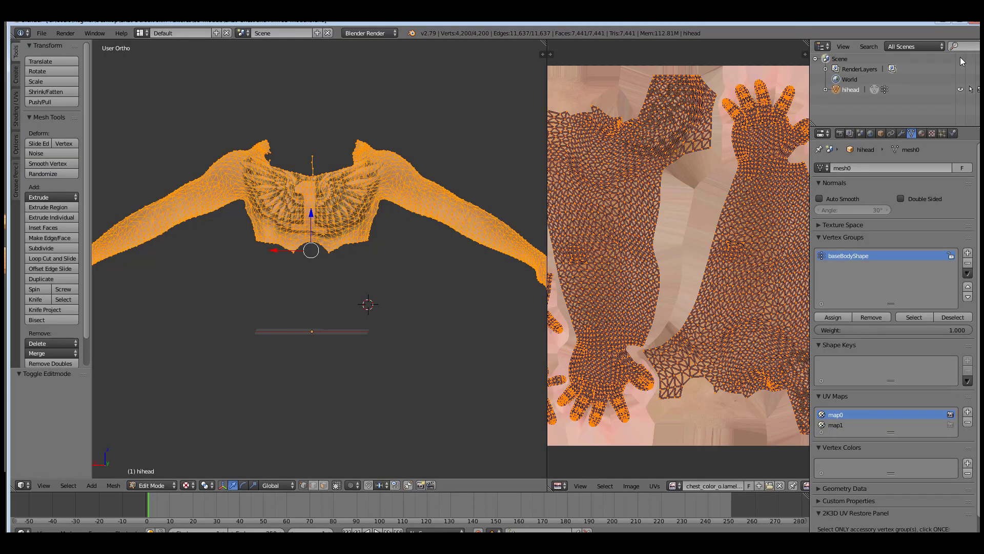
Put the hihead mesh into Object Mode and inspect the winged chest tattoo from several angles
left_click(157, 485)
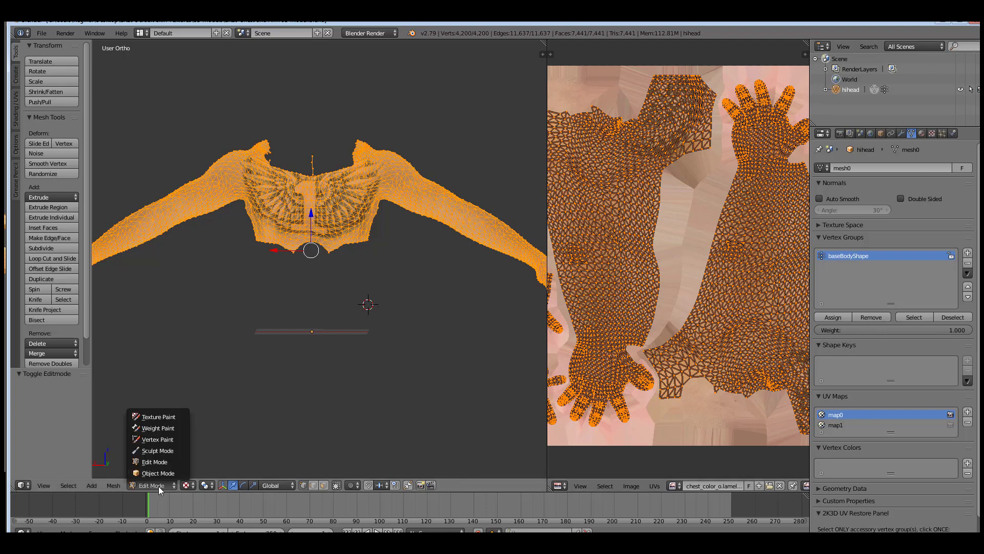
left_click(158, 473)
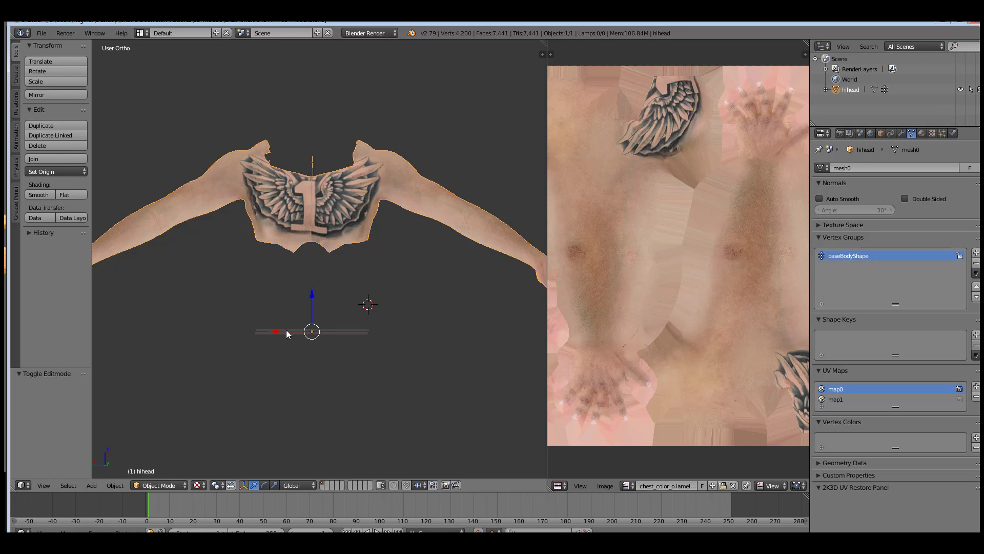
mouse_move(290, 333)
middle_mouse_down()
mouse_move(387, 325)
mouse_move(371, 339)
mouse_move(240, 332)
mouse_move(253, 307)
mouse_move(278, 296)
mouse_move(341, 306)
mouse_move(263, 308)
mouse_move(281, 336)
middle_mouse_up()
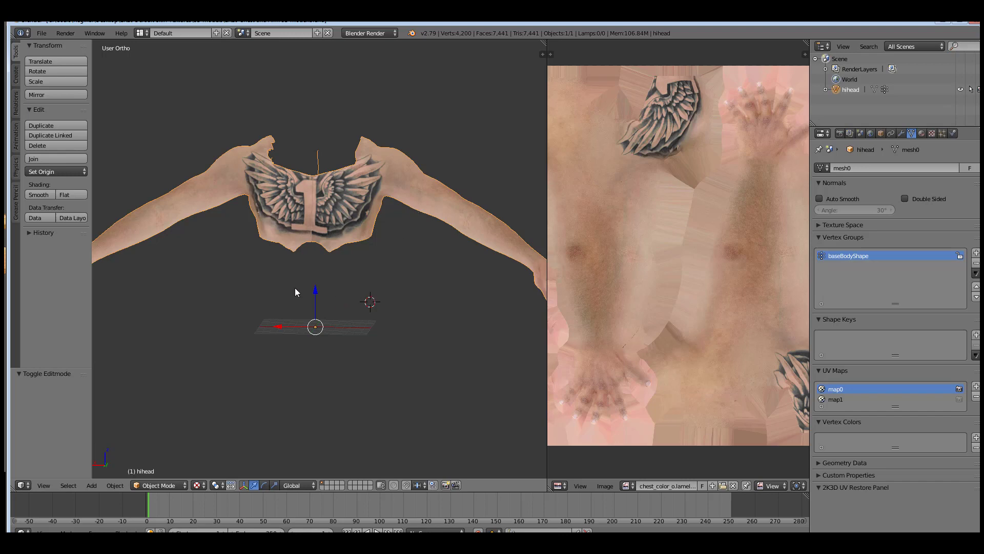
middle_click_drag(285, 279, 308, 287)
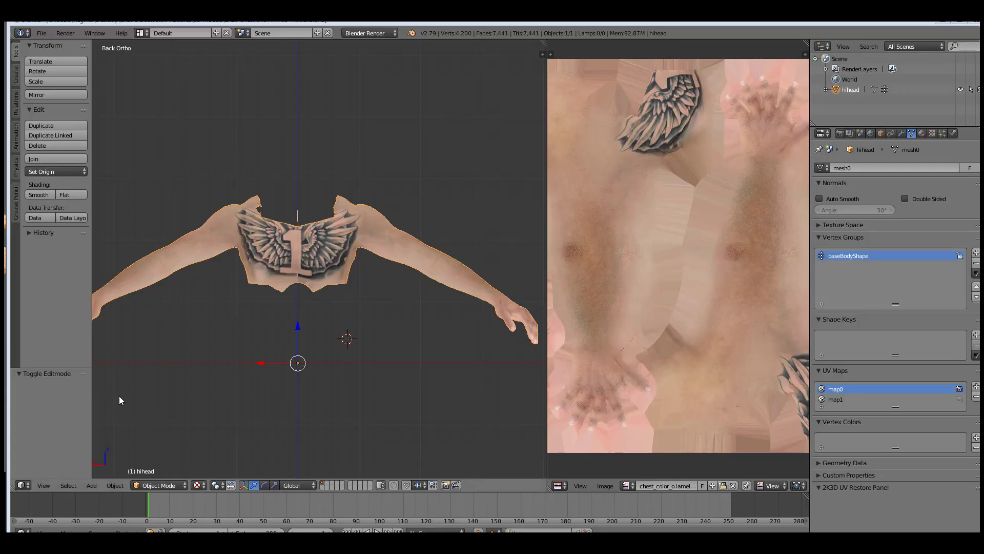
middle_click_drag(262, 299, 235, 292)
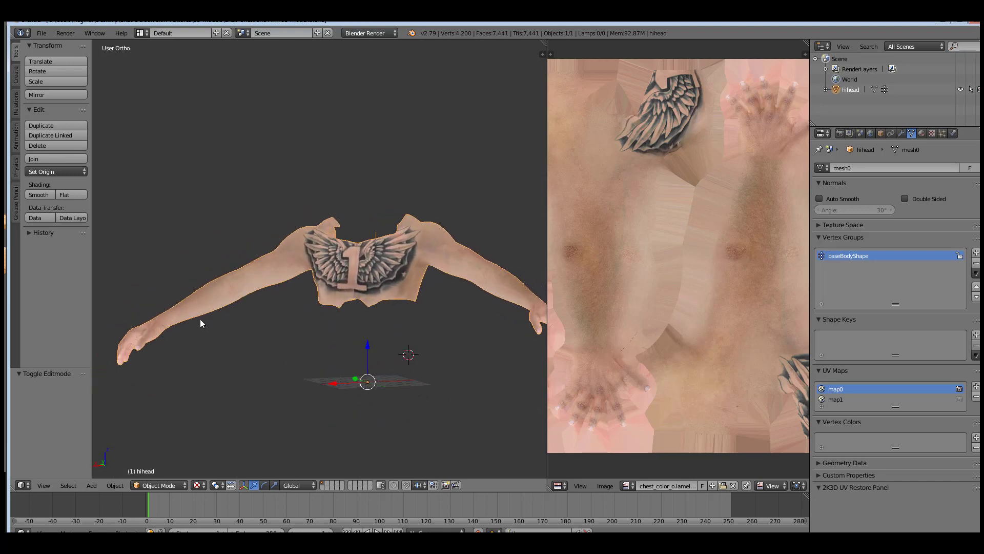
Examine the palm side of the wrist and forearm up close on the body model
middle_click_drag(205, 340, 270, 330)
middle_click_drag(343, 373, 416, 182, "shift")
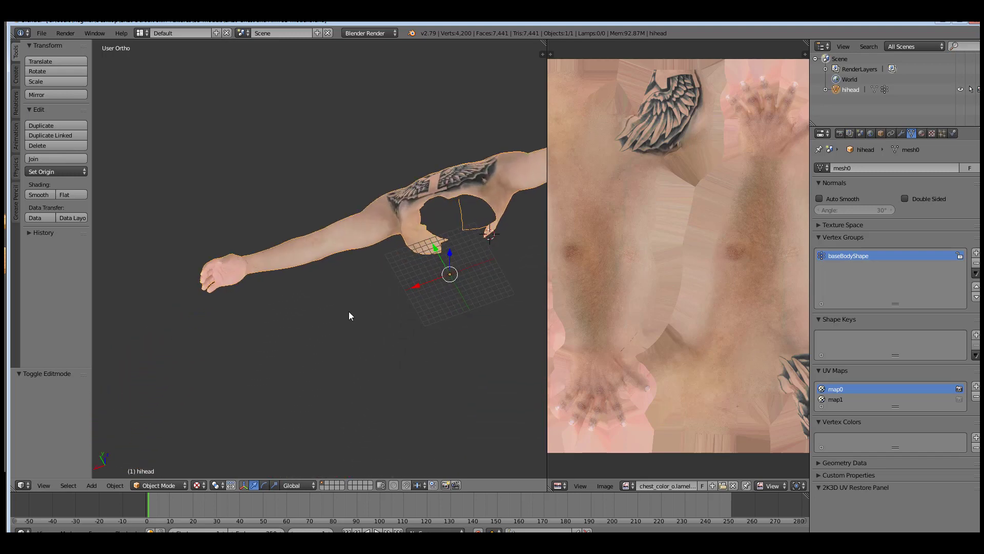
middle_click_drag(349, 312, 357, 269)
scroll(285, 333, "up", 4)
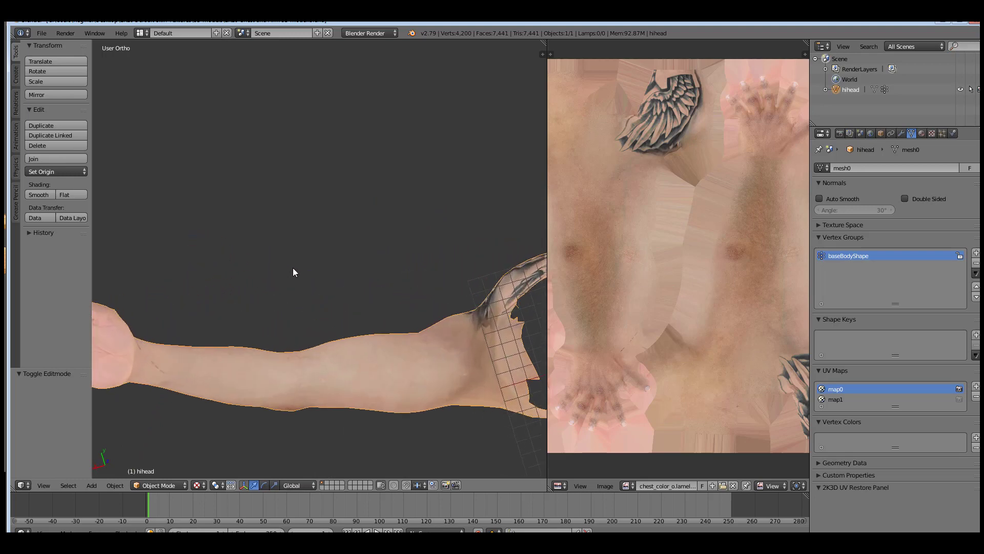
middle_click_drag(293, 271, 259, 306)
middle_click_drag(232, 337, 365, 345)
scroll(315, 354, "up", 3)
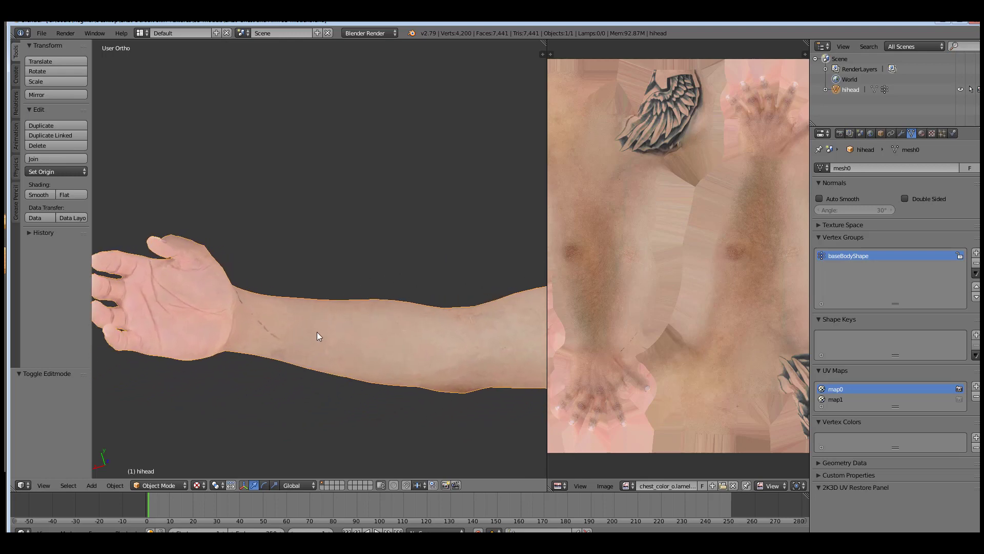
middle_click_drag(260, 340, 319, 335)
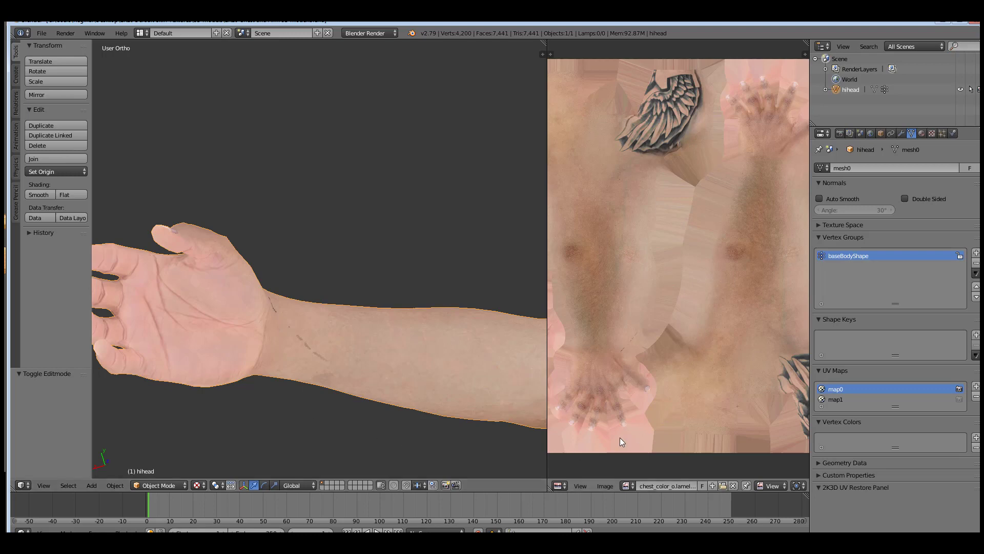
Return the hihead mesh to Edit Mode and open wrists.png from the Desktop folder as its image
left_click(157, 485)
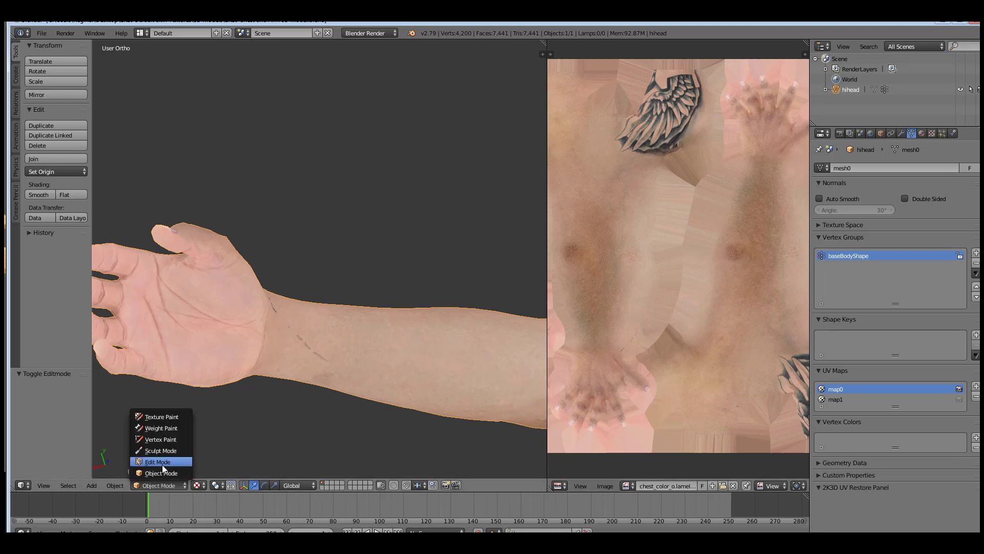
left_click(159, 462)
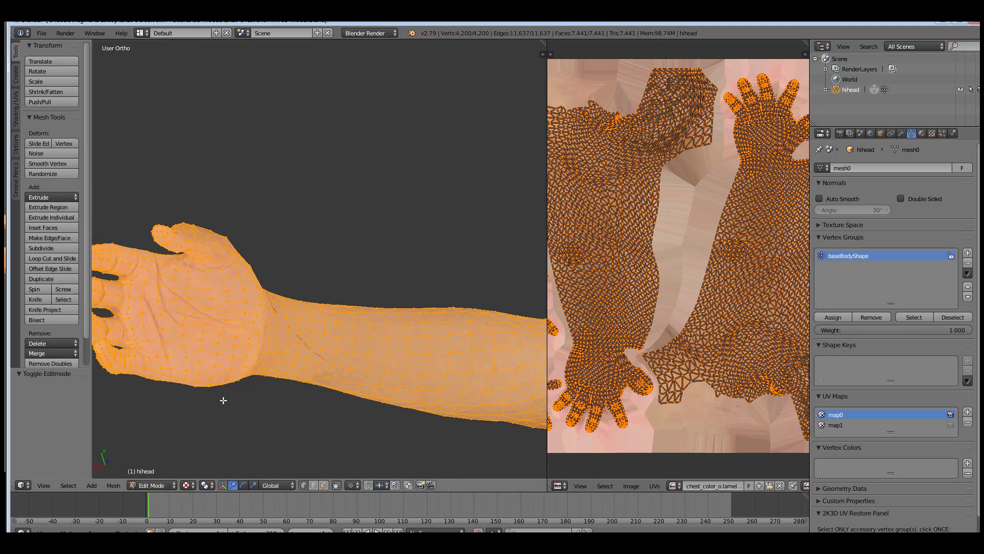
left_click(639, 485)
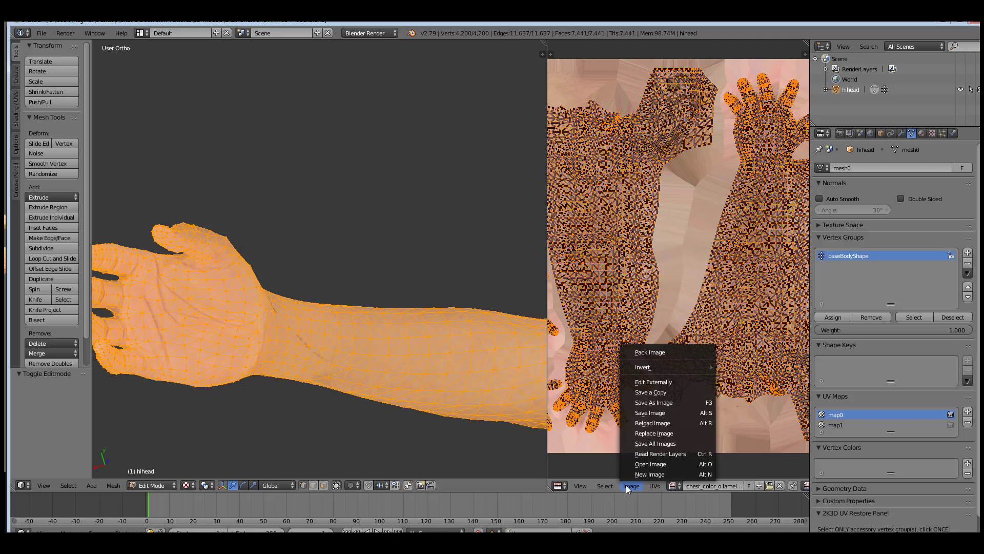
left_click(646, 464)
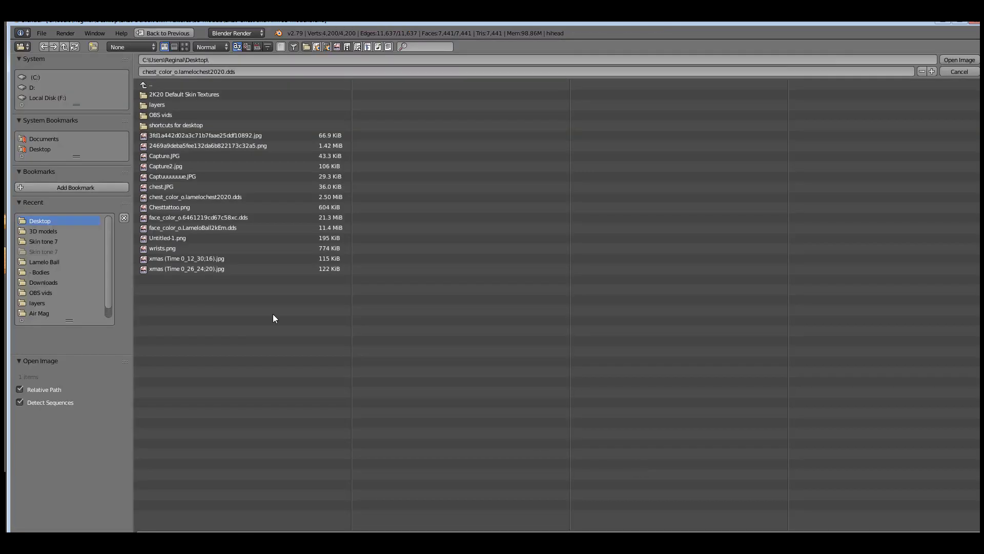
double_click(177, 250)
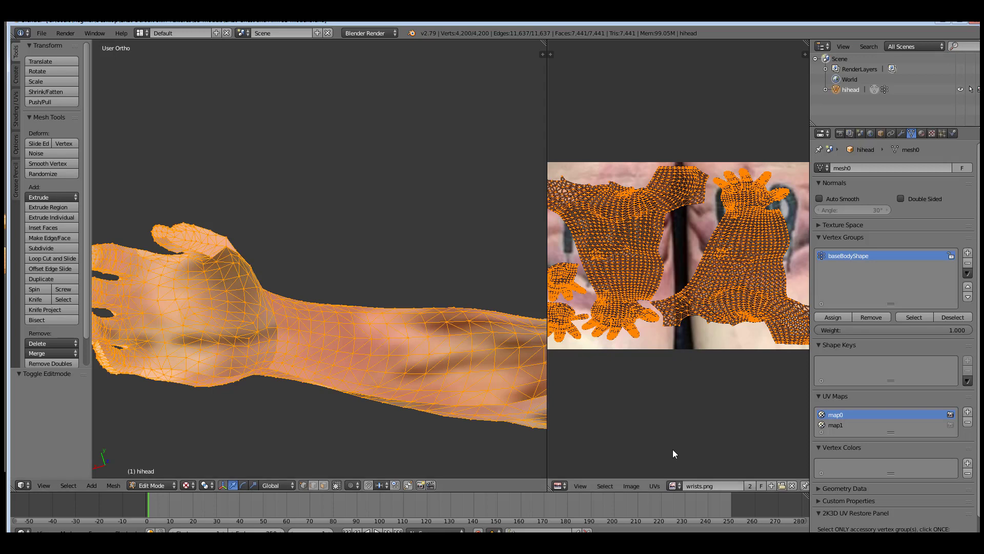
Activate UV map map1, select all its UVs, and unwrap the mesh over the wrist image with Project From View
left_click(832, 424)
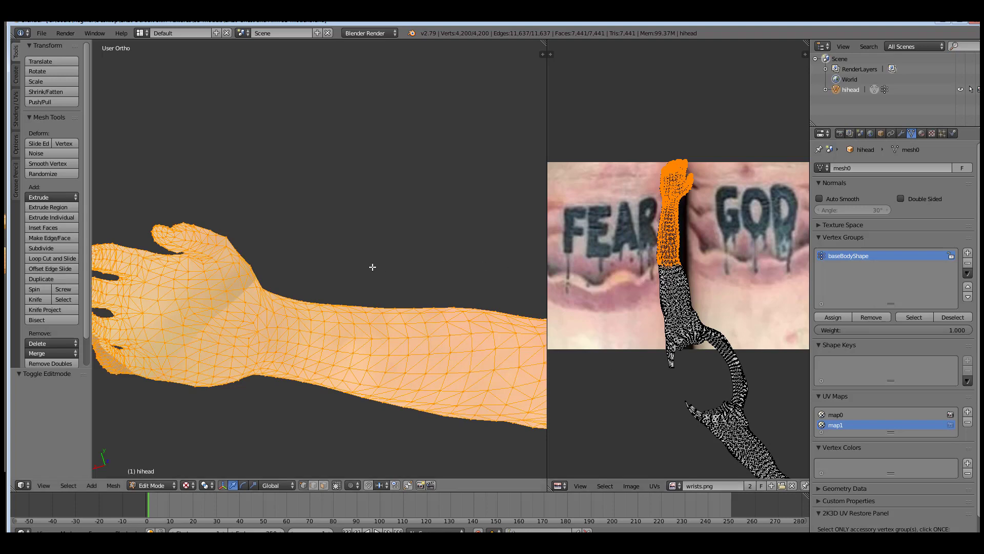
key("a")
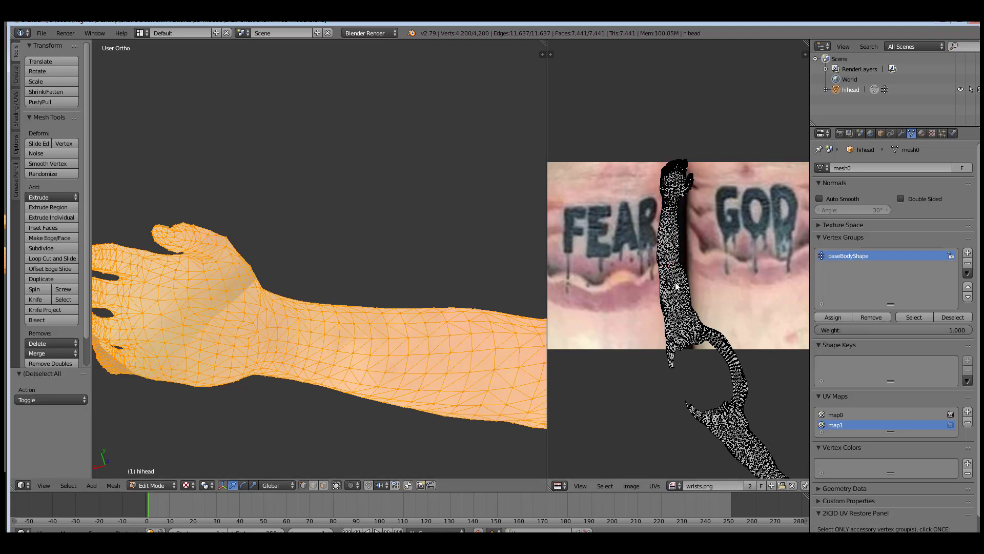
key("a")
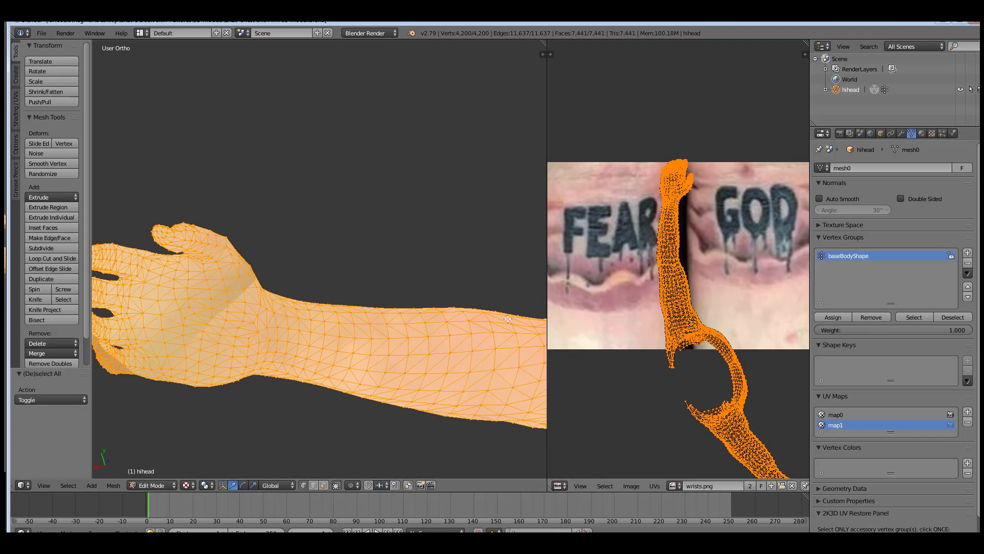
key("u")
left_click(319, 264)
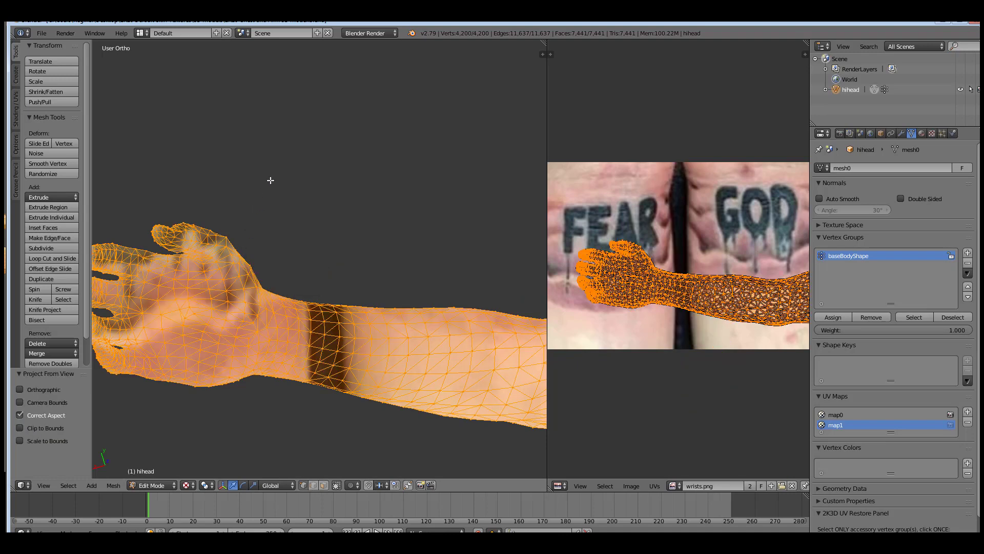
mouse_move(209, 213)
middle_mouse_down()
mouse_move(198, 204)
mouse_move(203, 224)
middle_mouse_up()
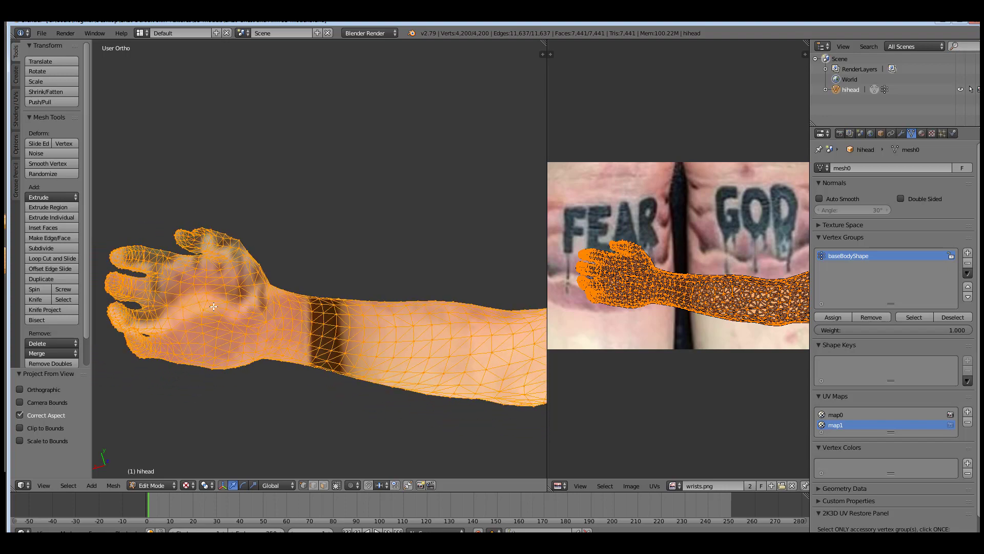
middle_click_drag(214, 306, 210, 298)
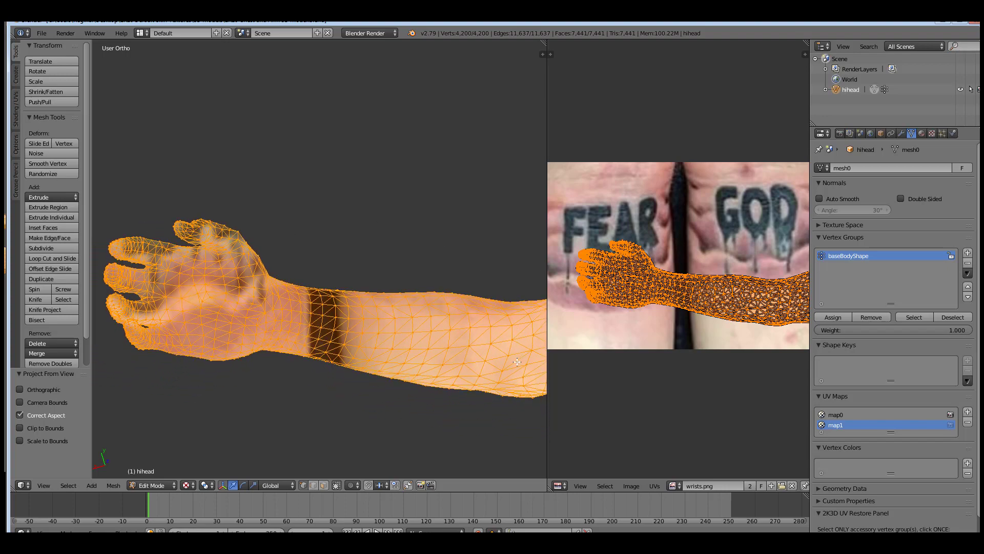
Project the arm mesh's UVs into map1 from a view with the palm facing forward and the fingers pointing up
middle_click_drag(517, 362, 495, 395)
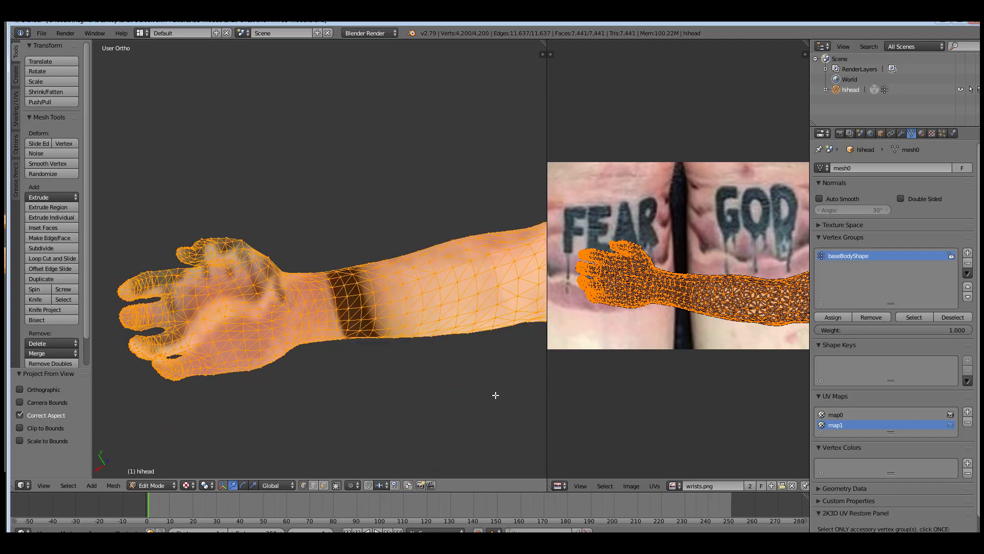
key("KP_9")
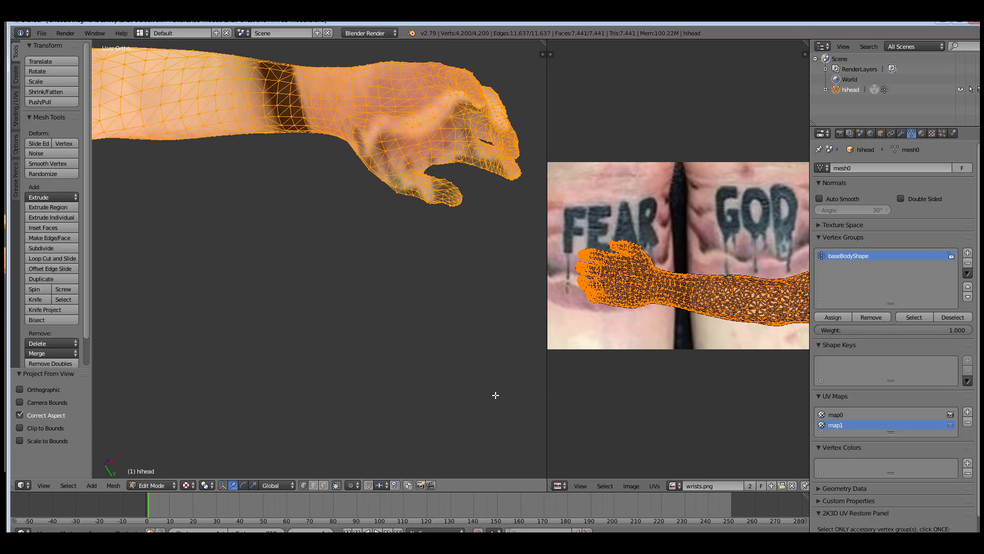
key("KP_9")
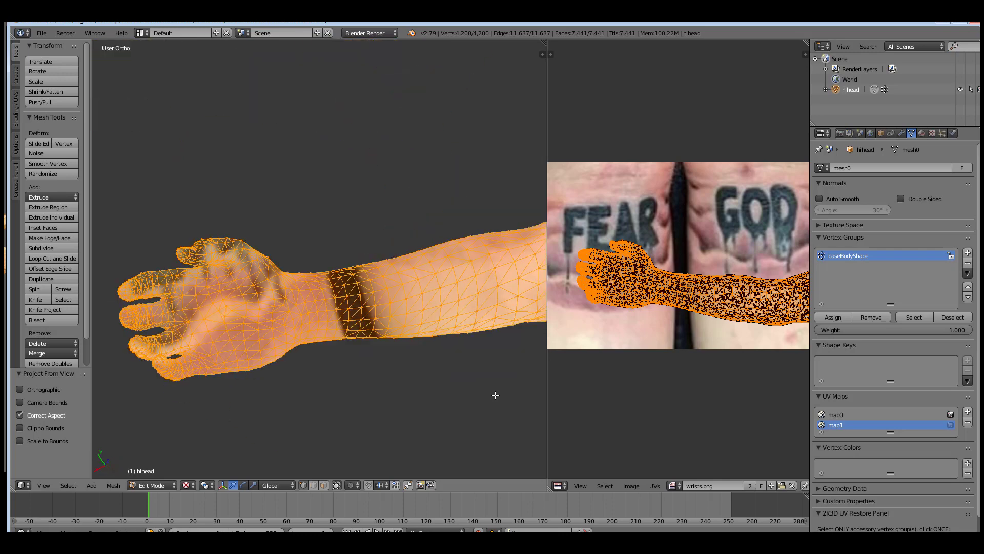
key("KP_8")
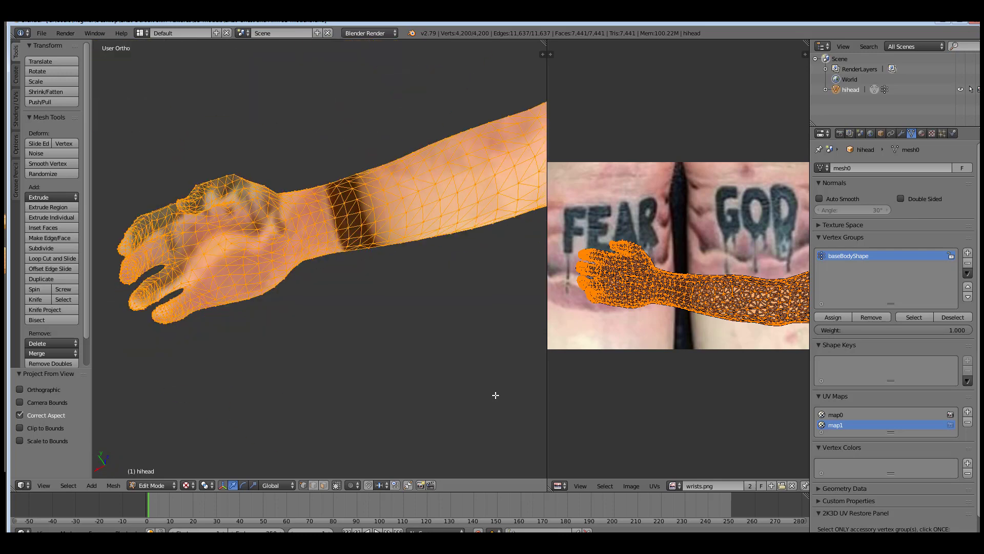
key("KP_2")
key("KP_4")
key("KP_6")
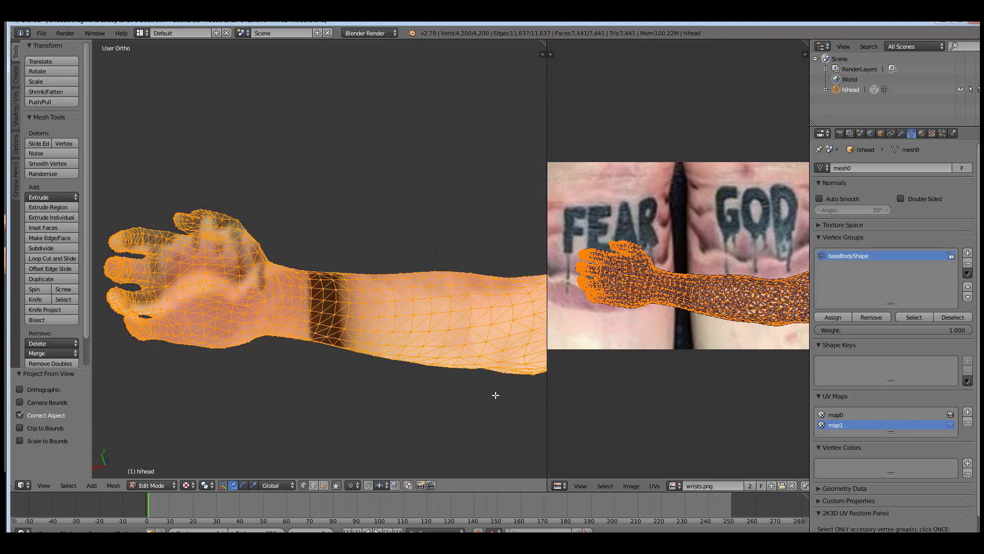
key("KP_2")
key("KP_2")
key("KP_4")
key("KP_4")
key("KP_4")
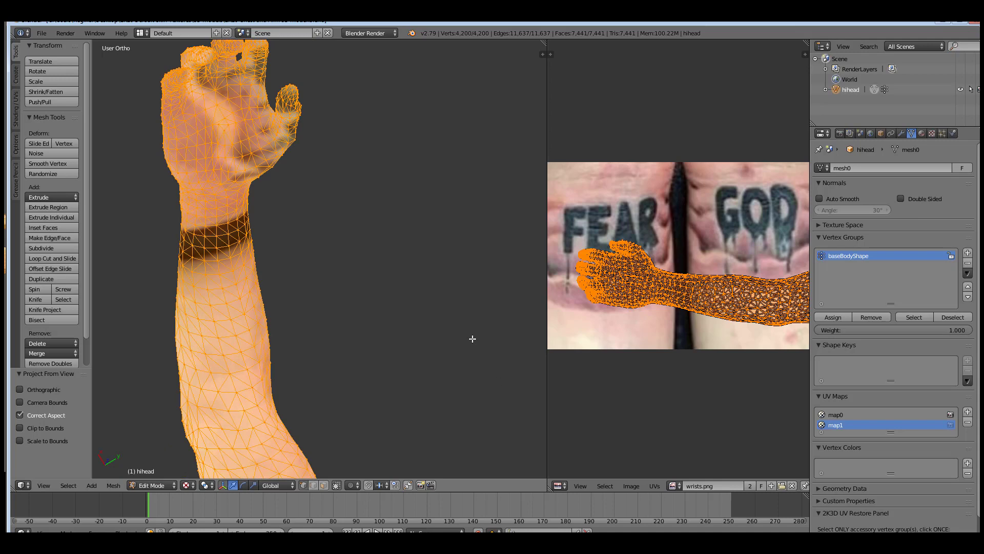
key("KP_4")
key("KP_6")
key("KP_6")
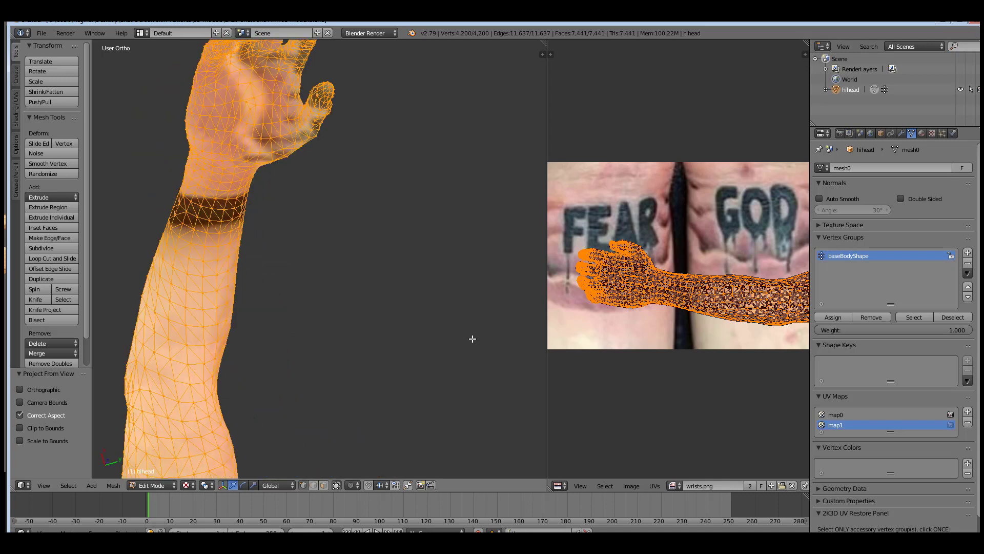
key("KP_4")
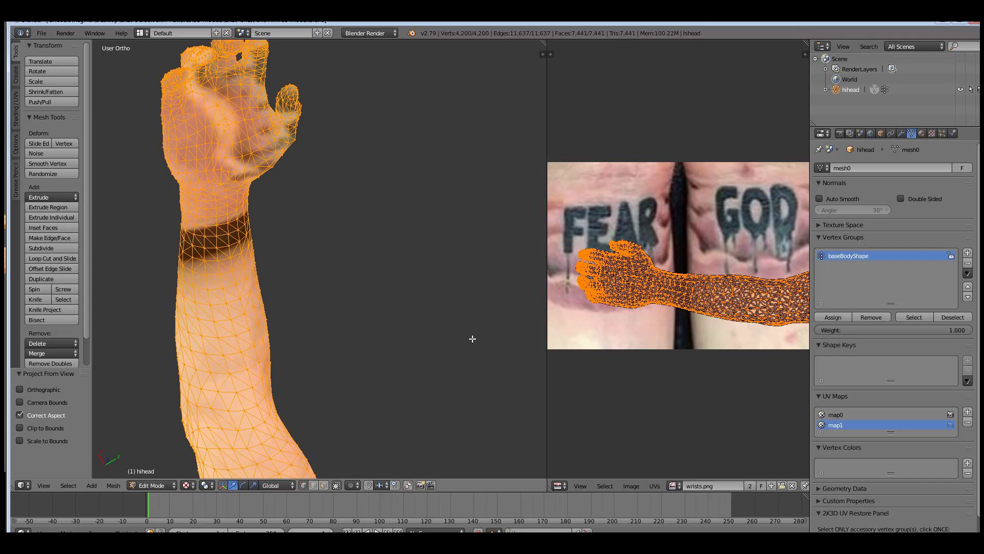
key("u")
left_click(472, 338)
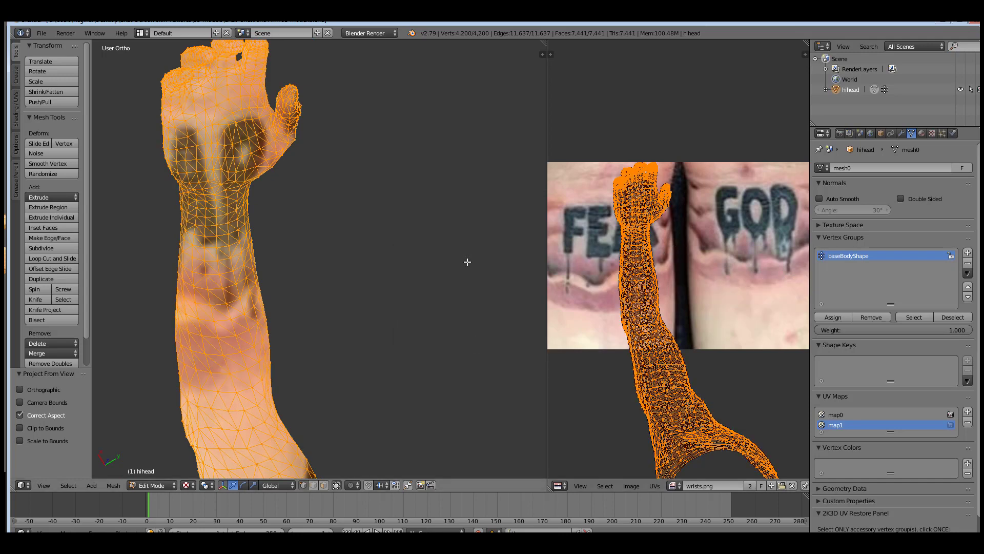
key("u")
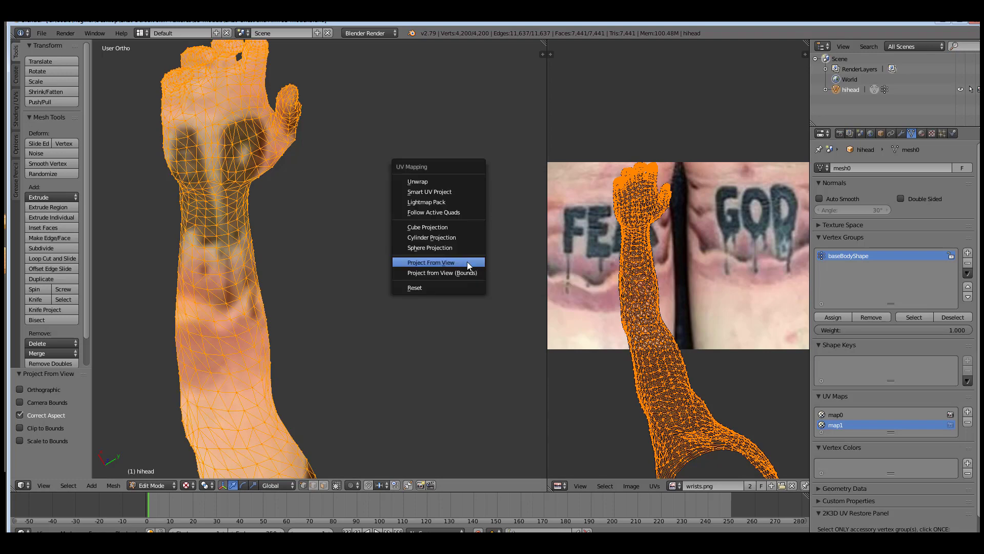
left_click(466, 262)
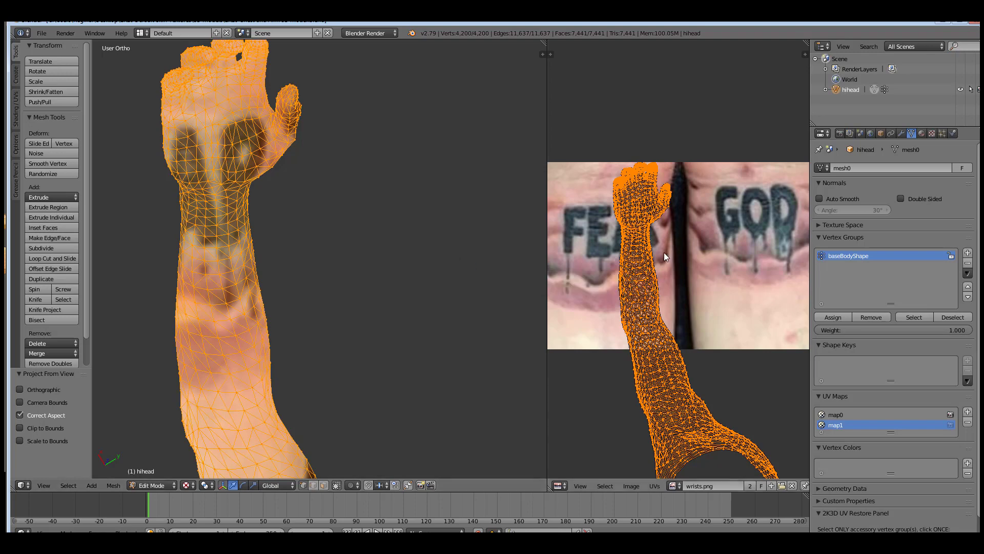
key("g")
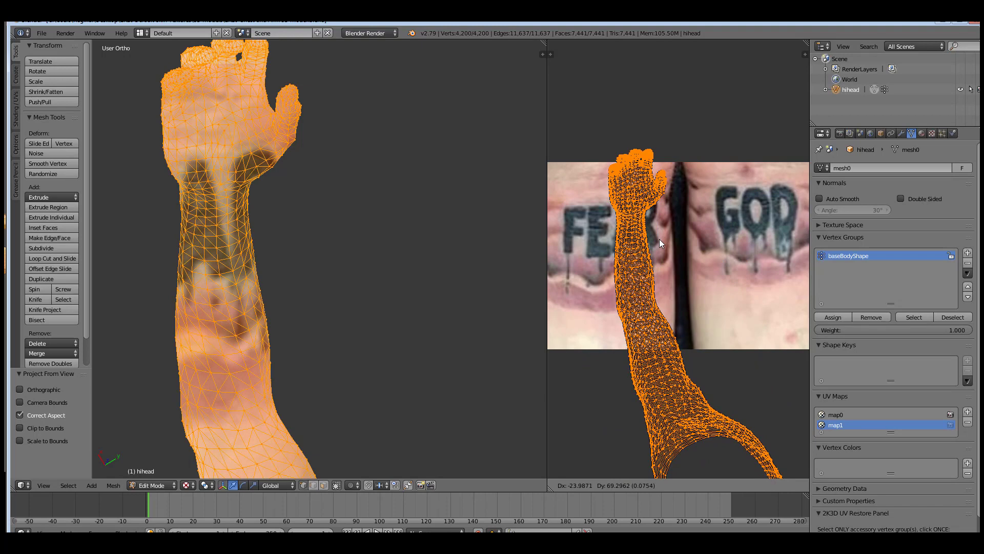
right_click(660, 239)
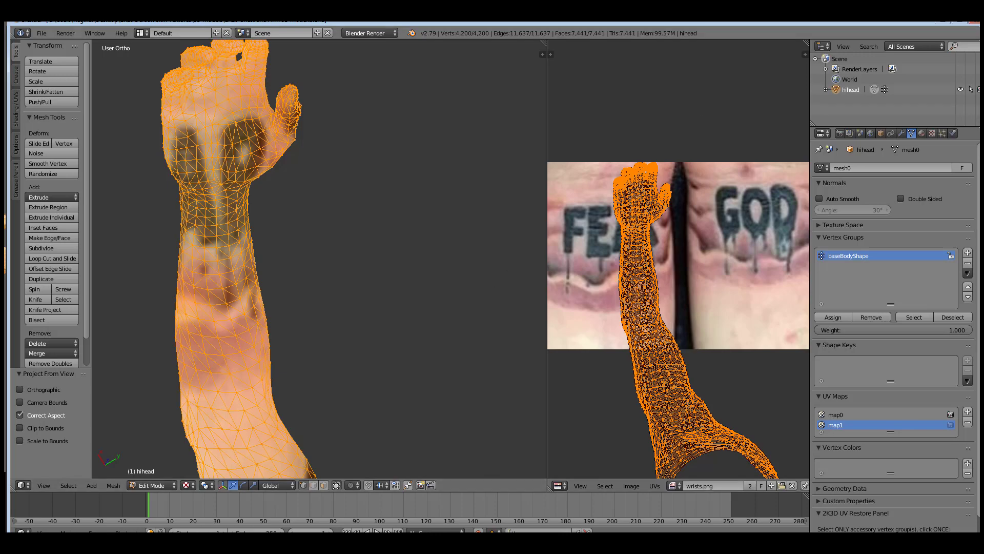
Check the tattoo placement in the wrist reference photo on the desktop, and return to Blender
left_click(943, 23)
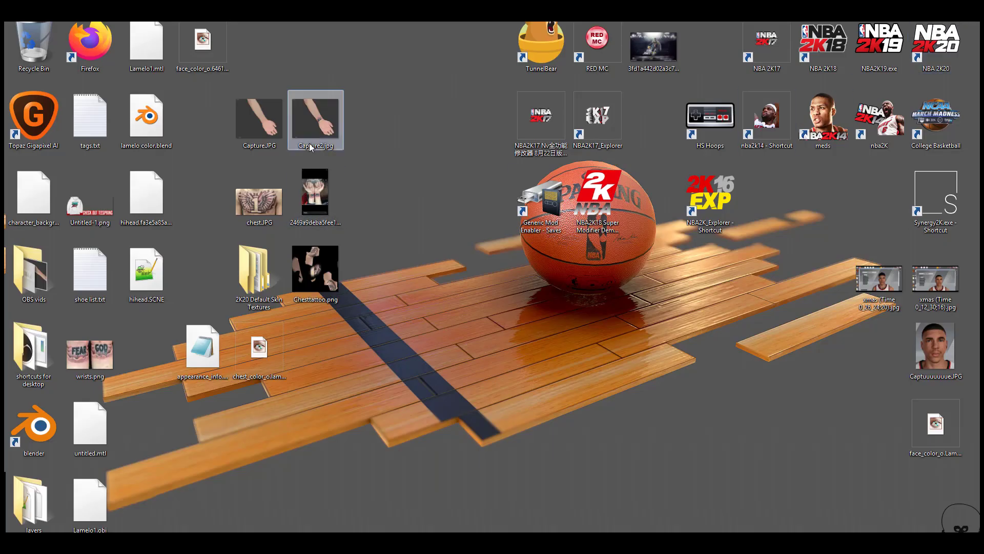
double_click(315, 191)
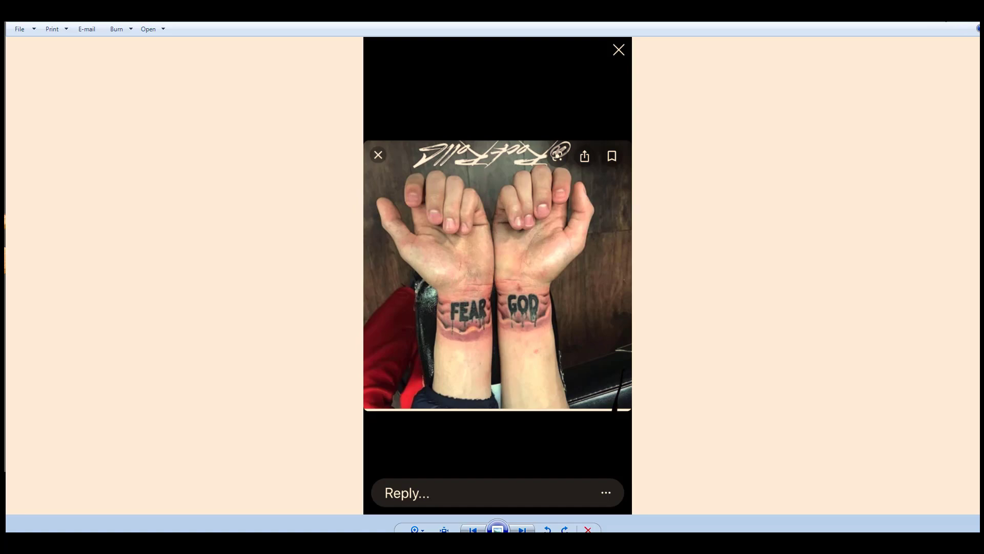
key("alt+F4")
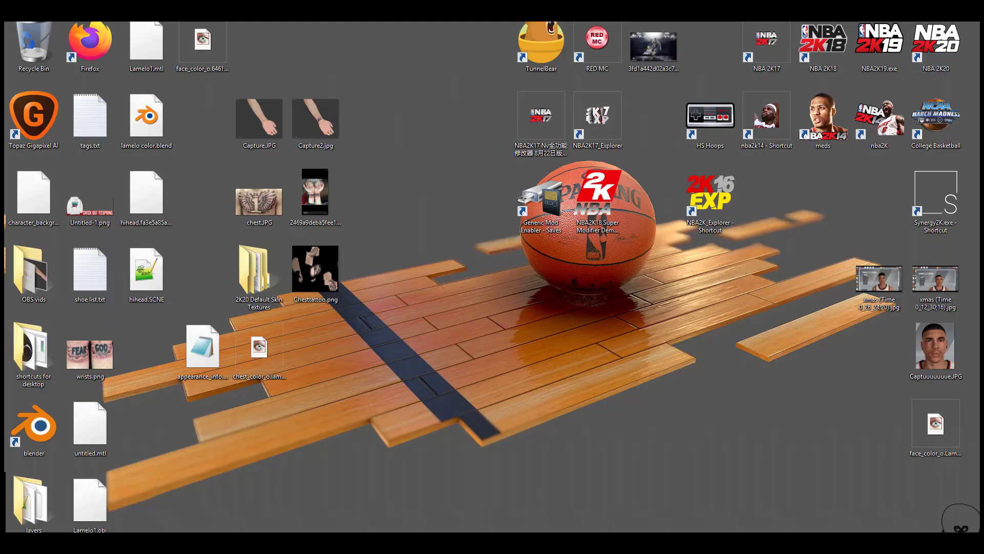
key("alt+Tab")
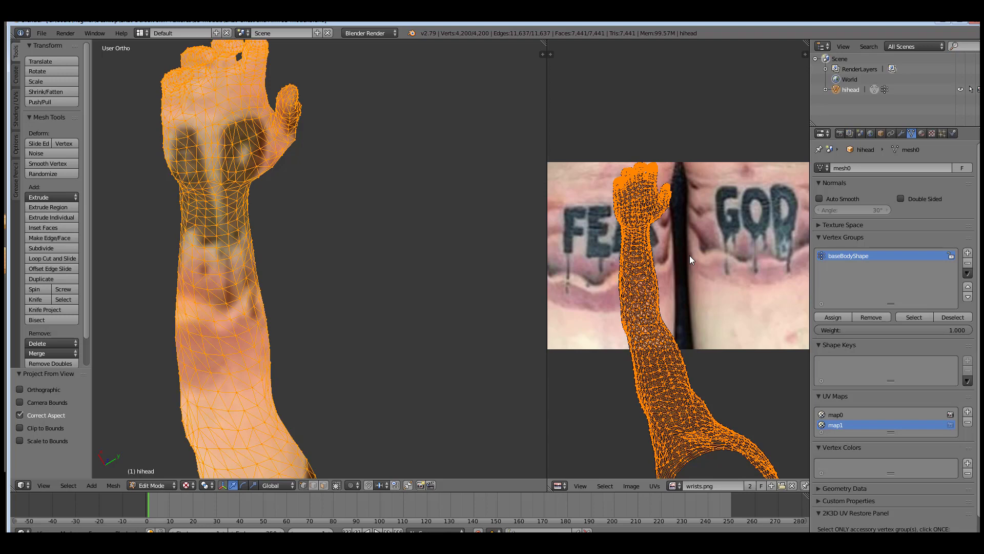
Enlarge the arm's UVs by about 1.62 and place the wrist over the G of the GOD tattoo in wrists.png
key("g")
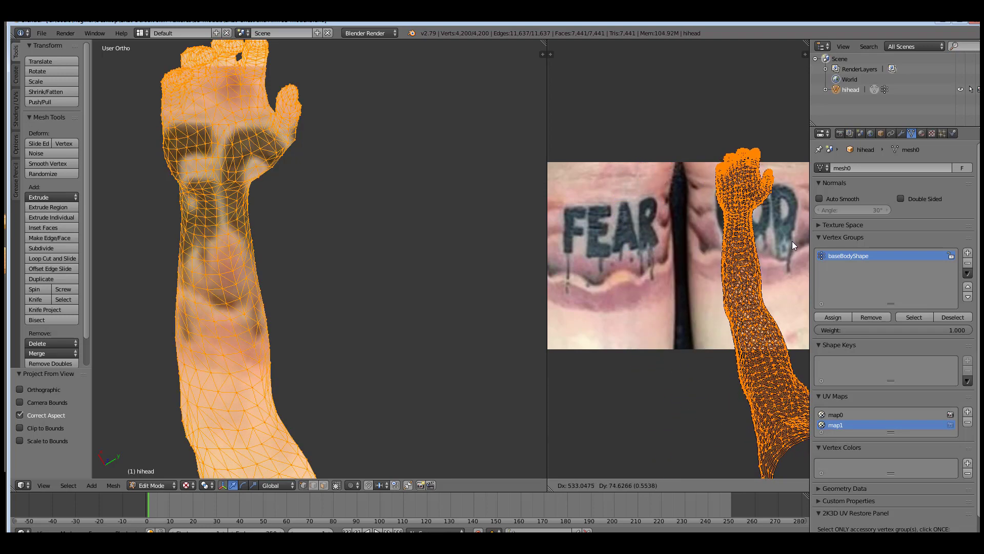
left_click(761, 238)
key("s")
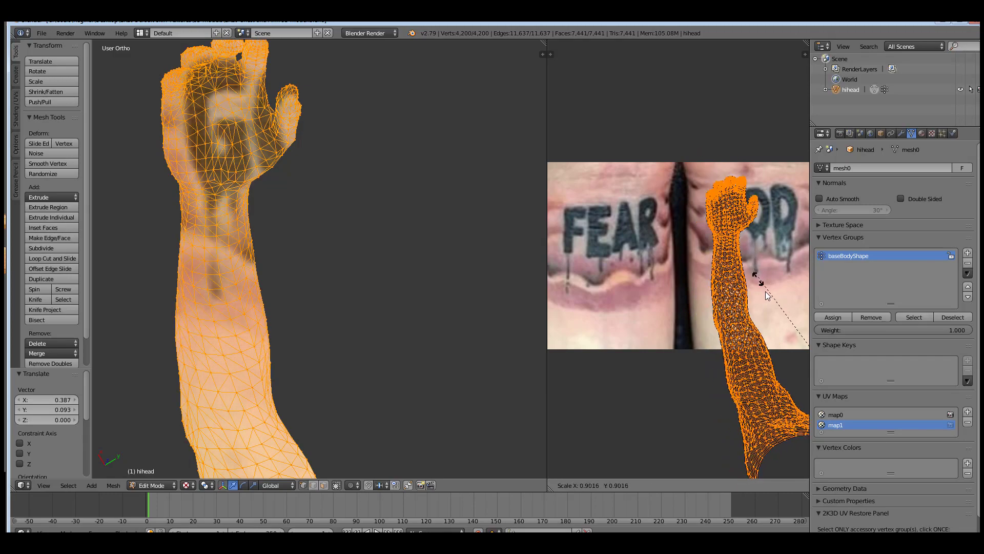
left_click(641, 134)
key("g")
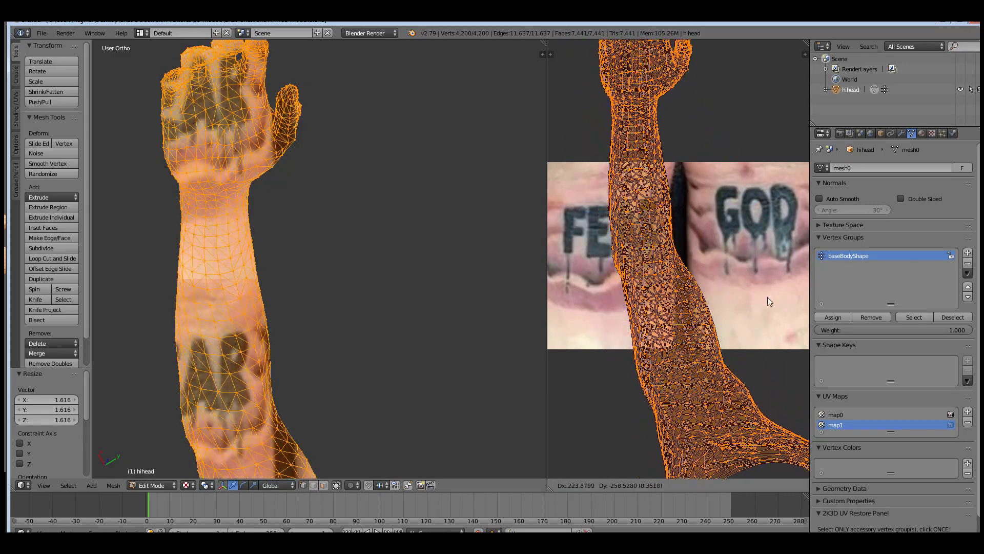
left_click(802, 314)
key("s")
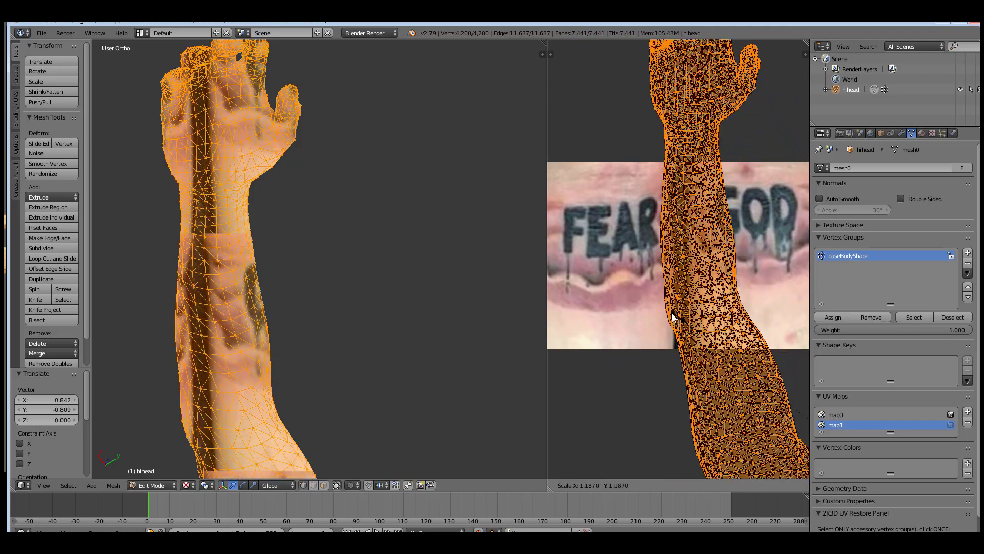
key("Escape")
key("g")
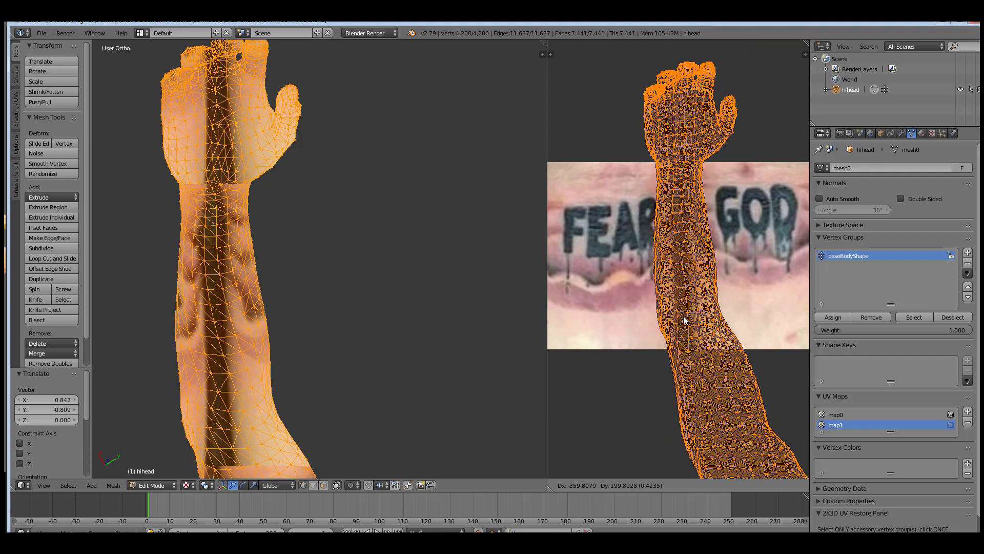
left_click(731, 332)
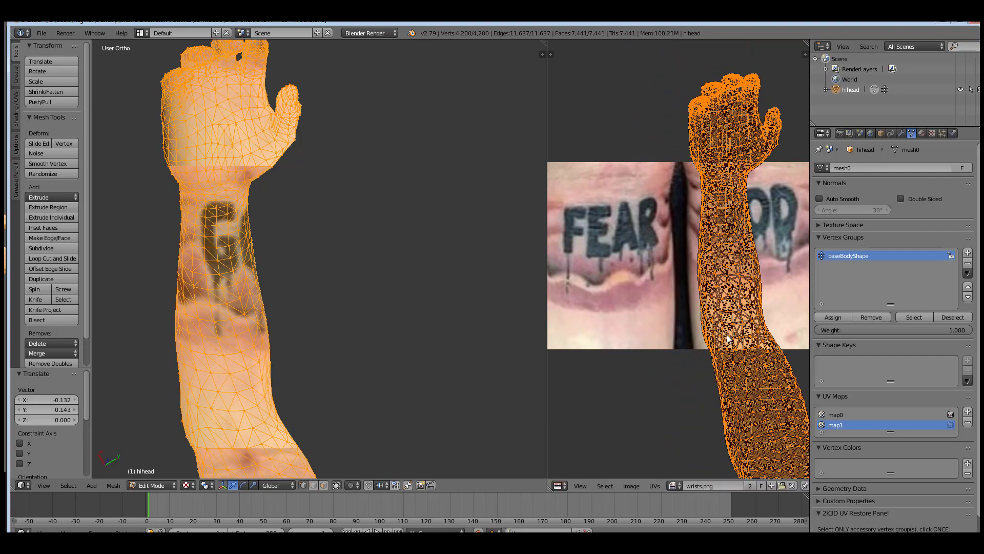
Scale the arm's UVs up further and move them so the wrist covers the whole GOD tattoo
scroll(720, 335, "down", 1)
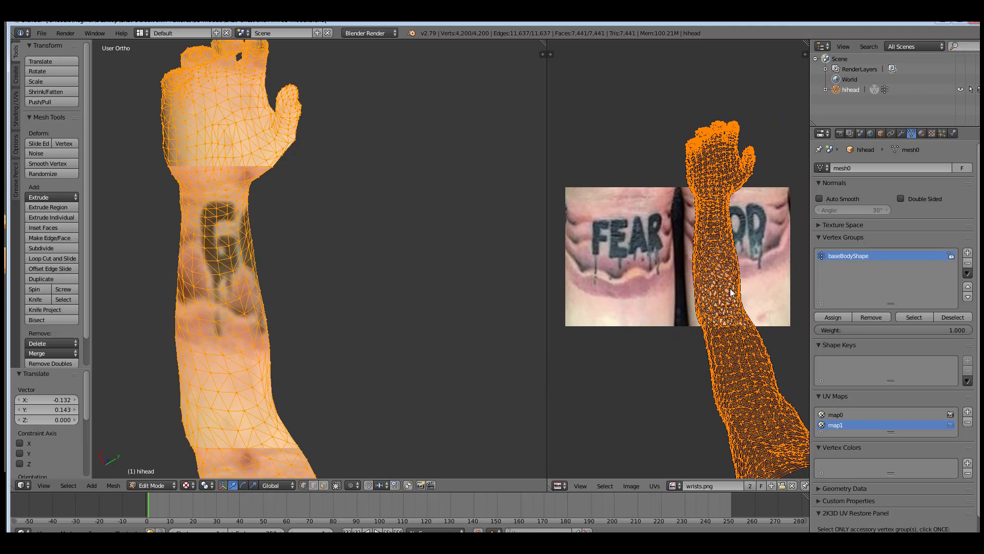
key("g")
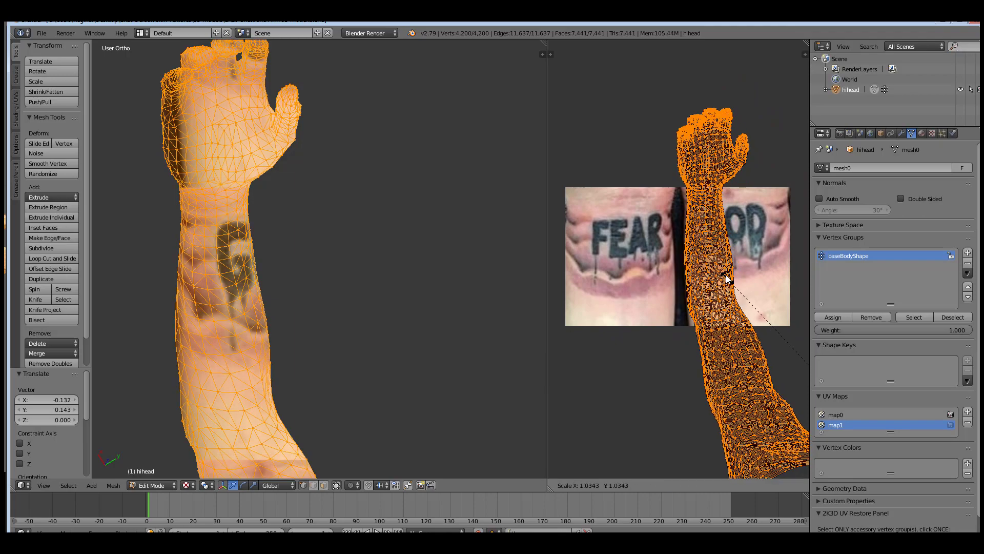
left_click(763, 357)
key("g")
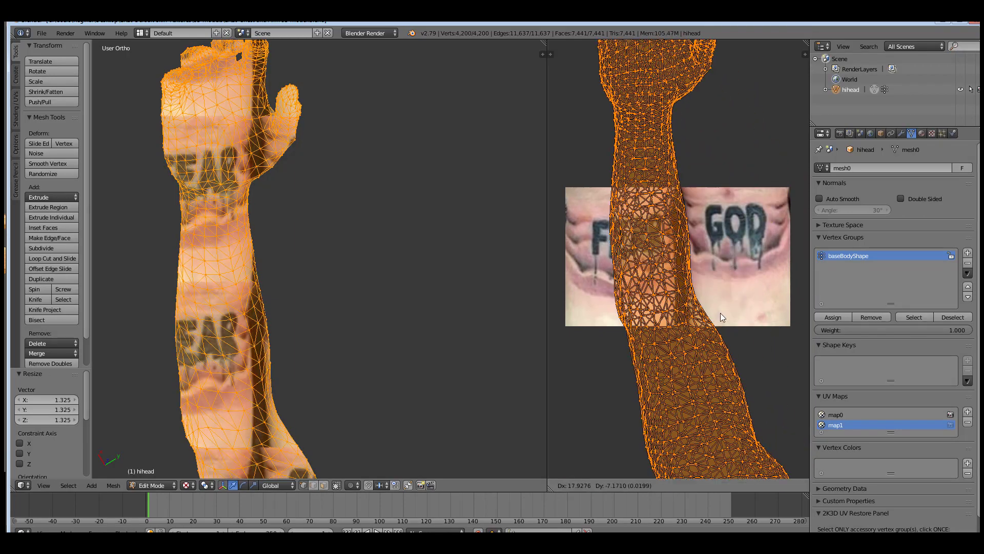
right_click(751, 358)
key("s")
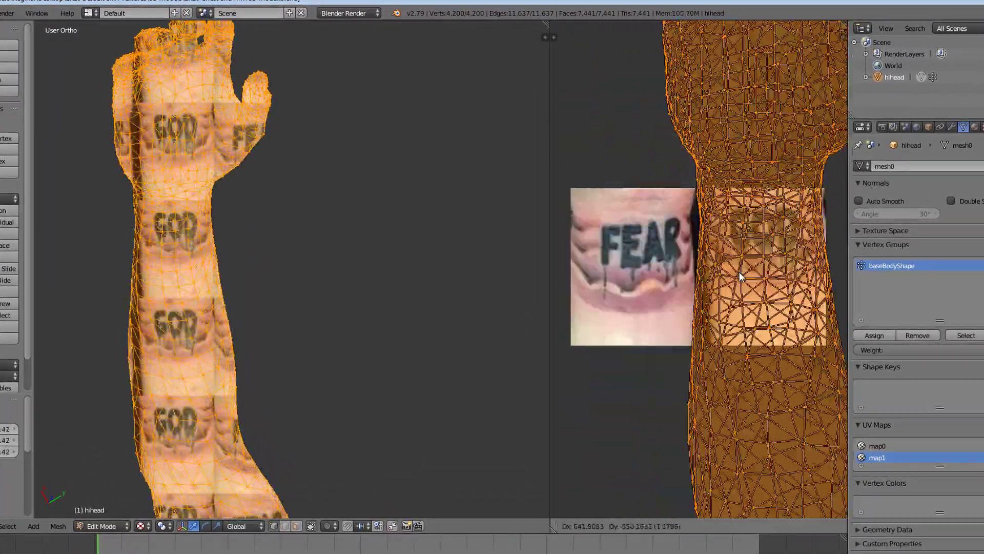
left_click(745, 287)
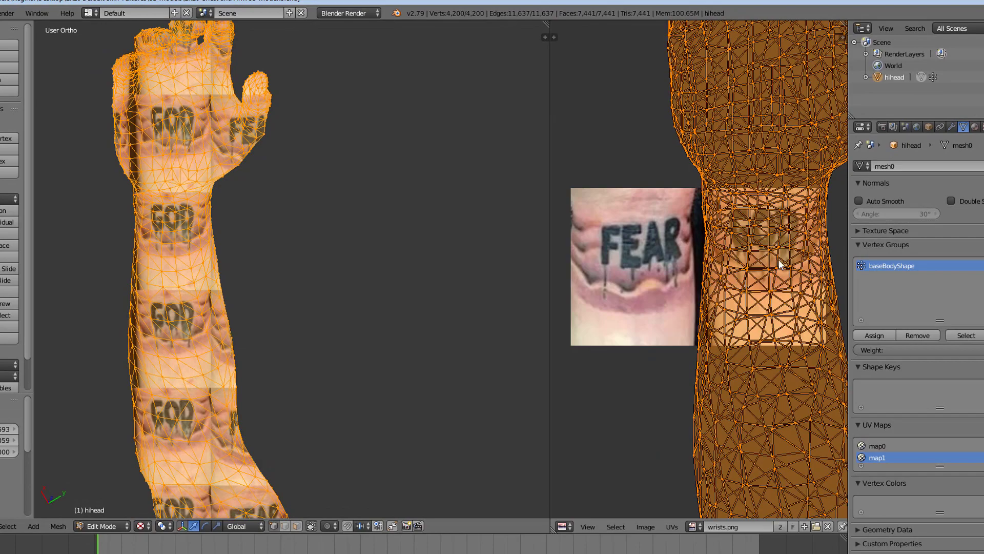
middle_click_drag(251, 232, 209, 234)
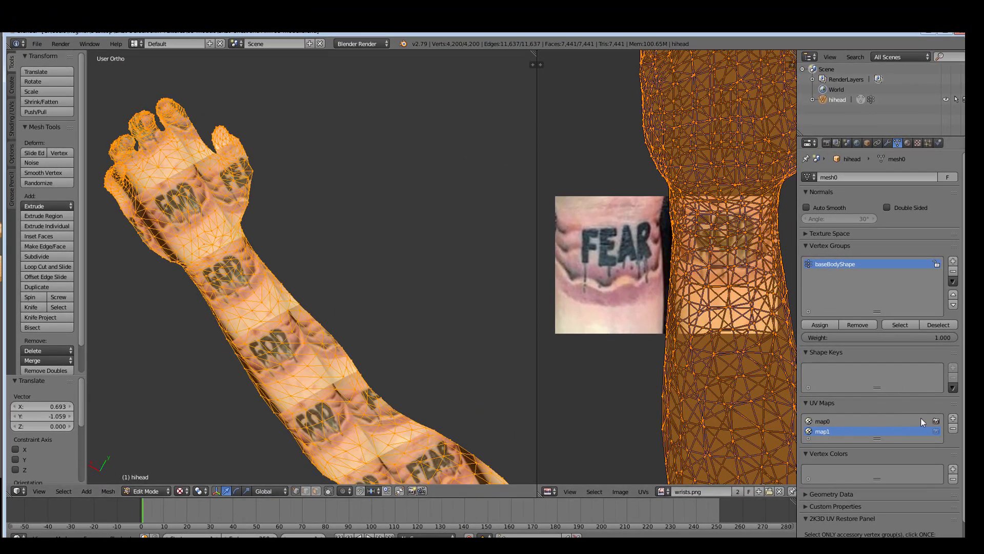
Add a third UV map to the mesh and name it map2
left_click(953, 419)
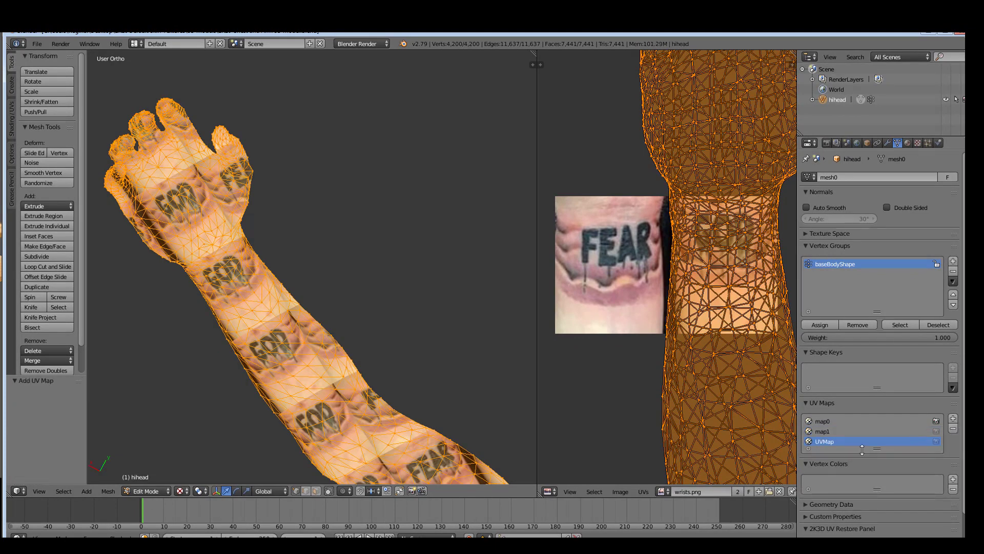
double_click(823, 440)
type("map2")
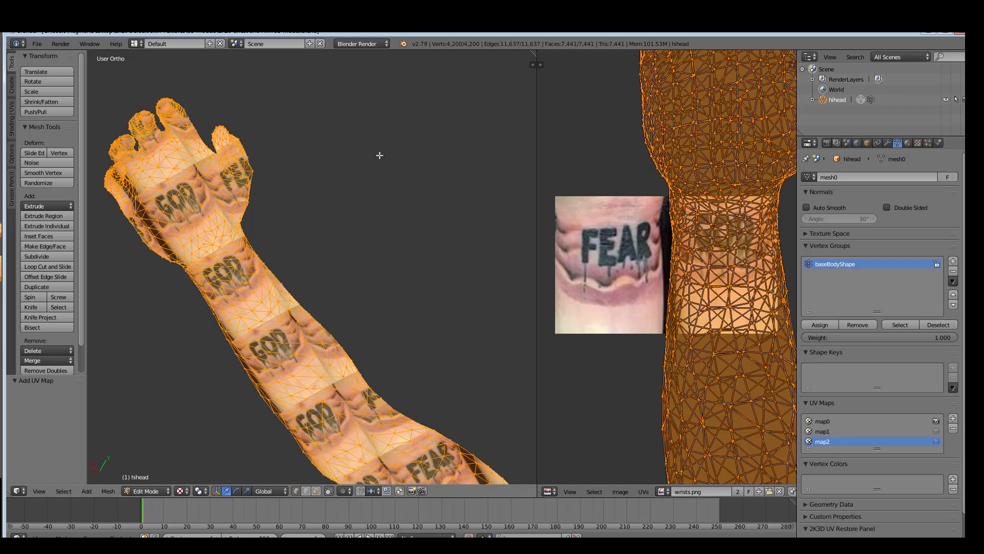
Rotate the whole arms mesh by about -110° in the 3D view so the opposite arm points upward
scroll(394, 164, "down", 3)
middle_click_drag(398, 180, 401, 355)
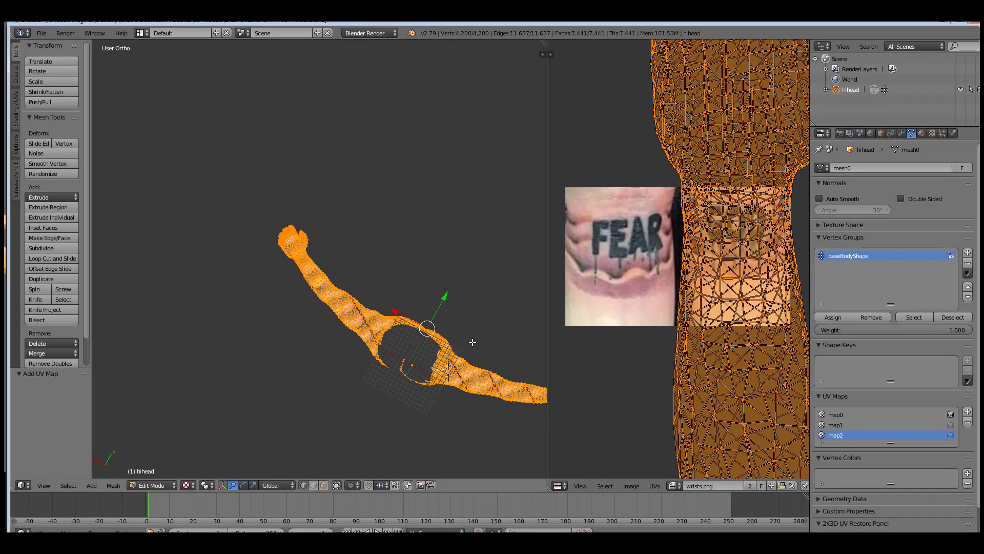
key("r")
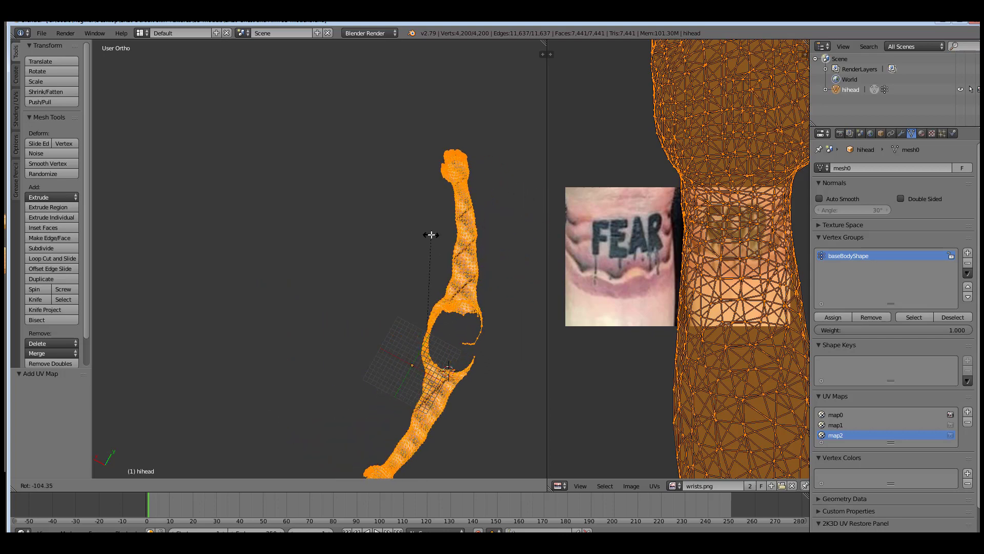
left_click(421, 231)
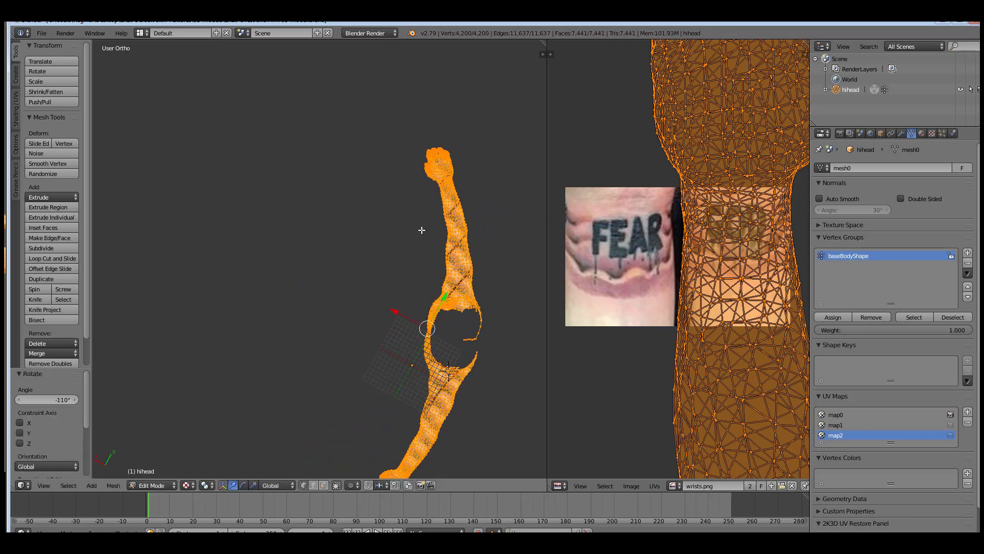
middle_click_drag(510, 264, 364, 315, "shift")
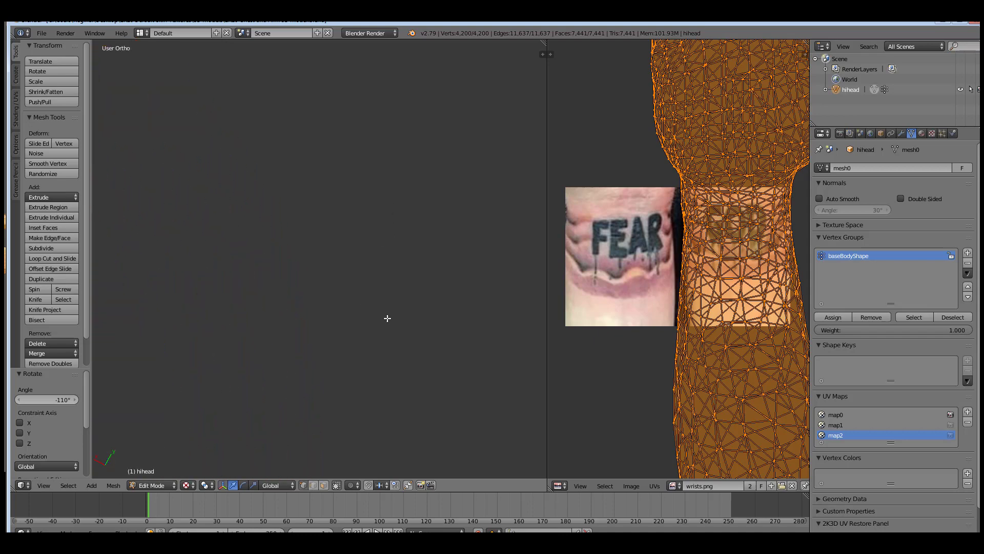
Rotate the whole mesh by about 1.66° and by about -11.6° around the global Y axis so the raised inner wrist faces the view
middle_click_drag(390, 197, 384, 317, "shift")
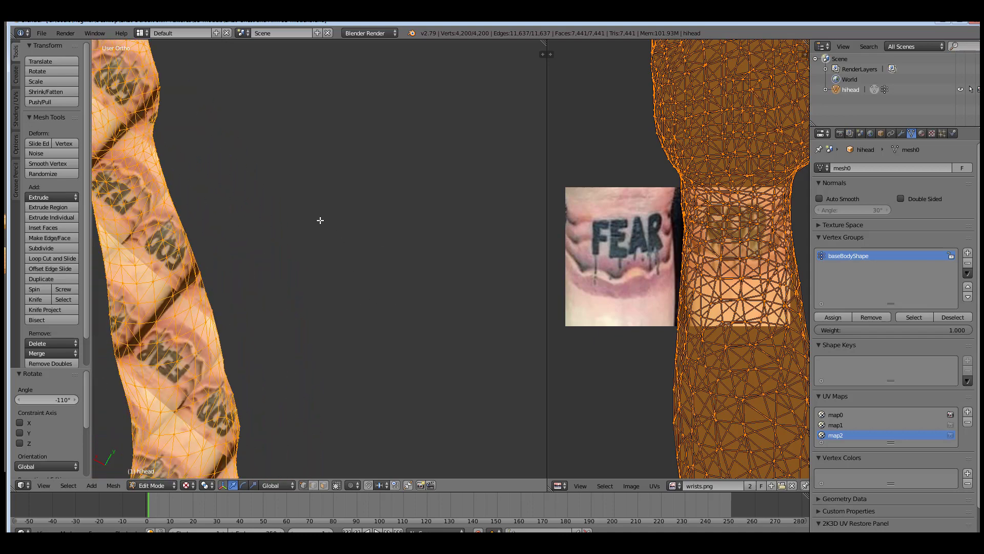
middle_click_drag(319, 220, 497, 272, "shift")
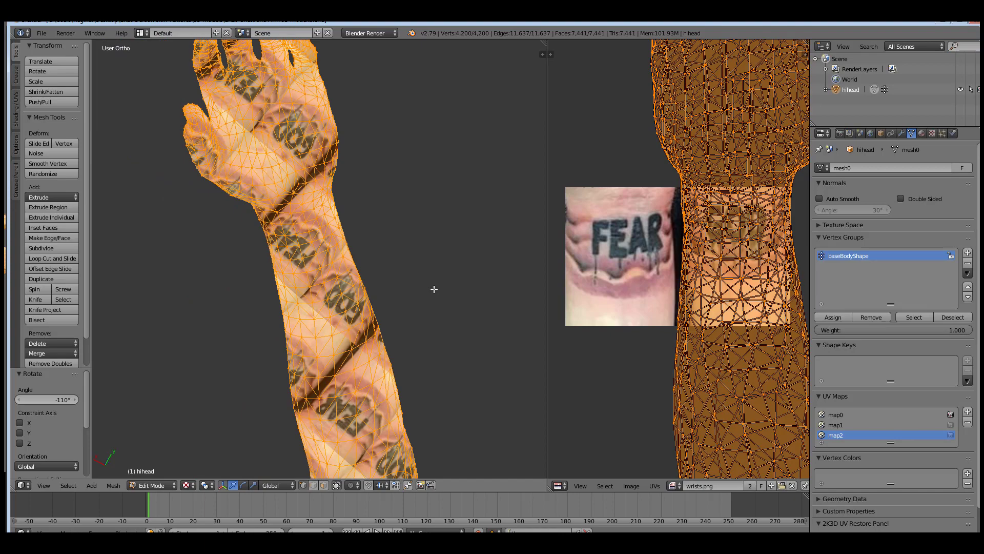
key("r")
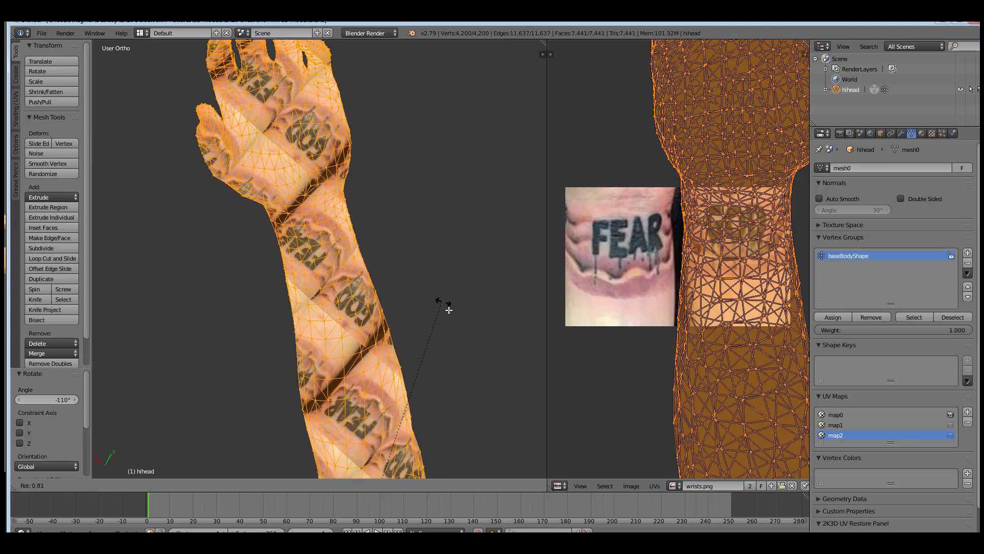
left_click(451, 312)
key("r")
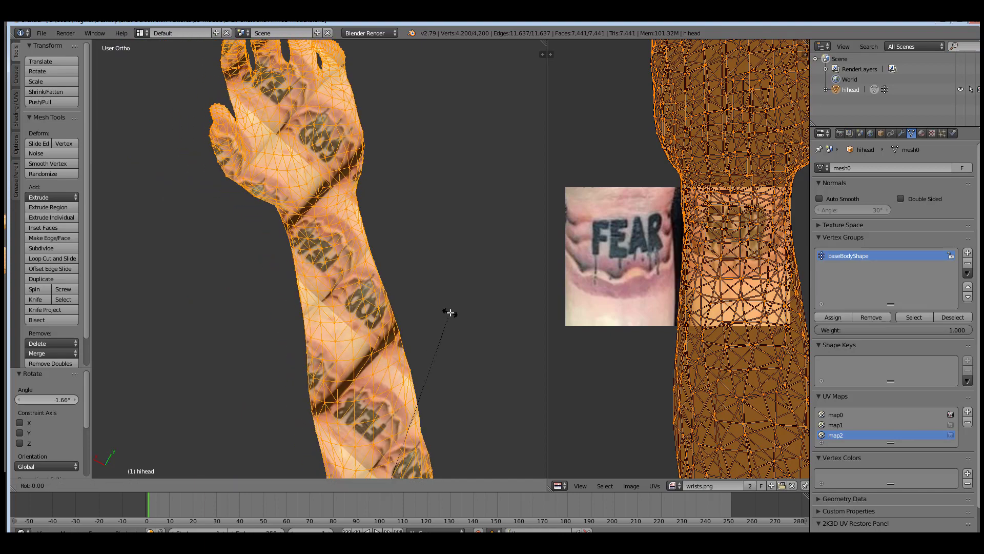
key("y")
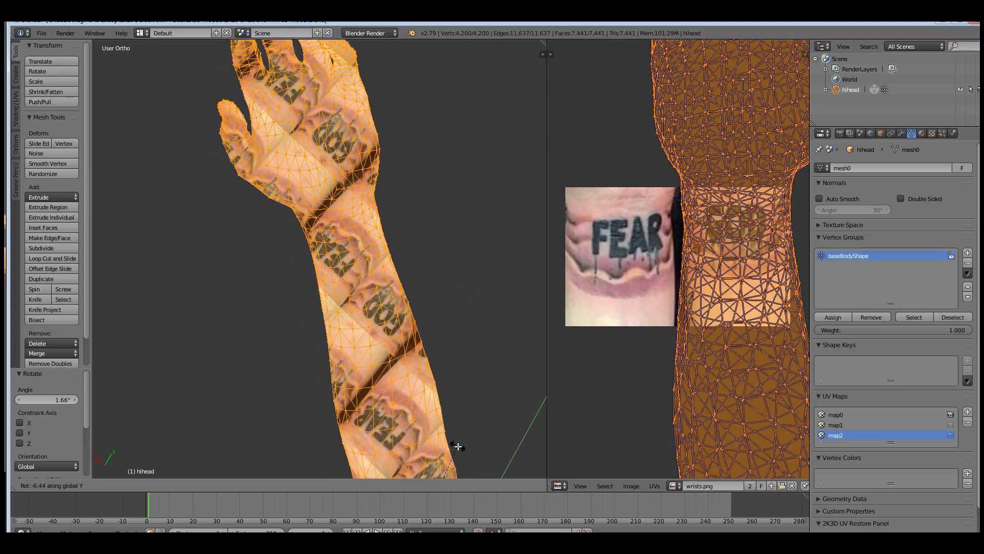
left_click(514, 458)
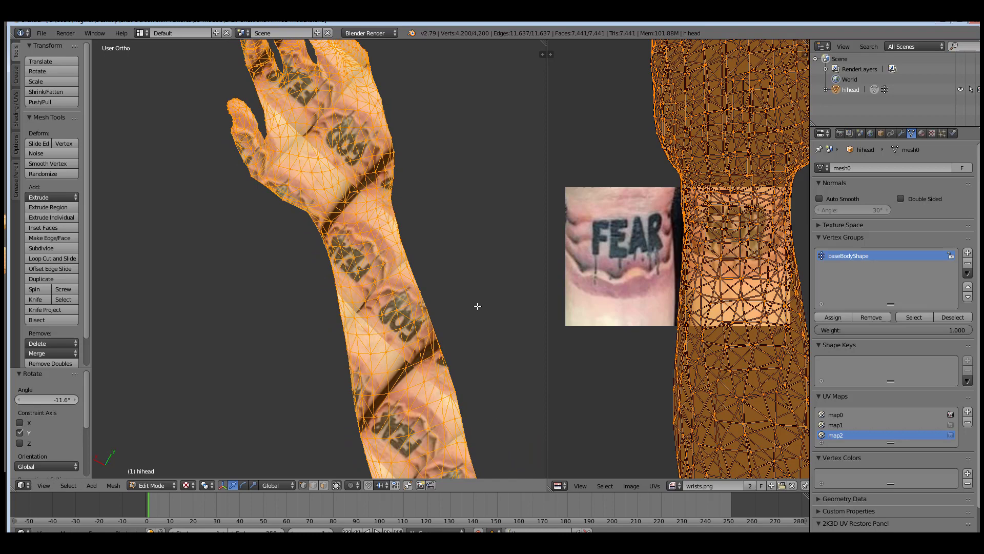
Project the mesh's UVs from the current view into map2, then enlarge them by about 1.39 and shift them
key("u")
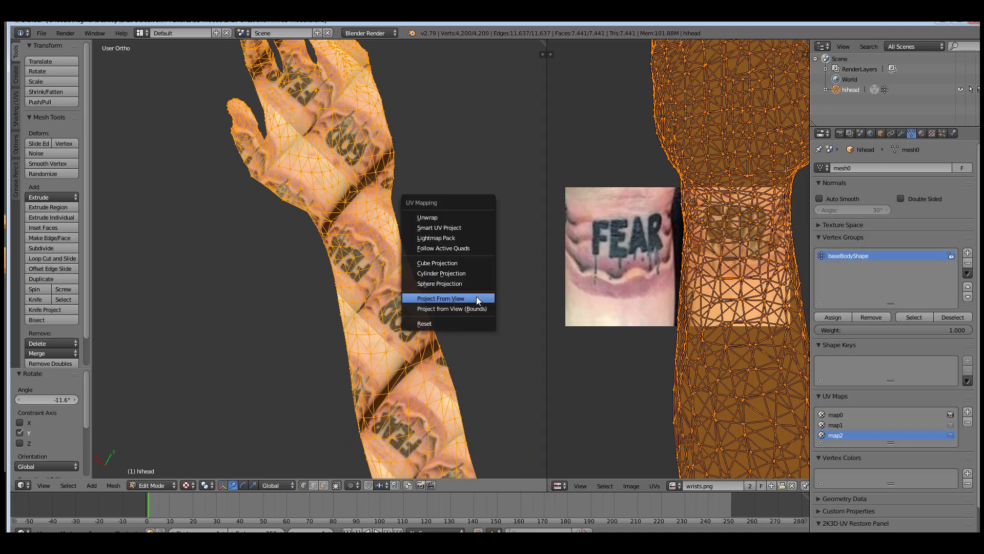
left_click(476, 297)
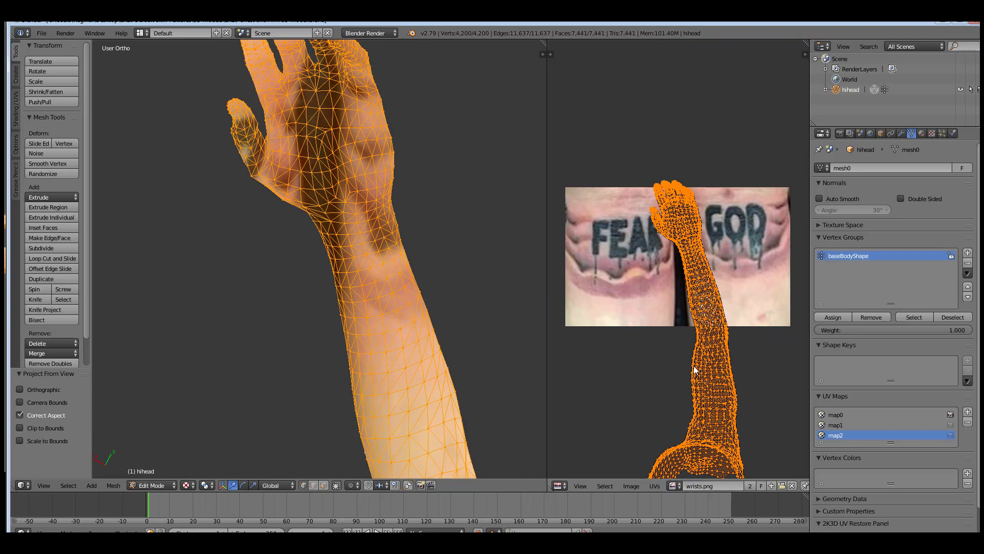
key("s")
left_click(730, 340)
key("g")
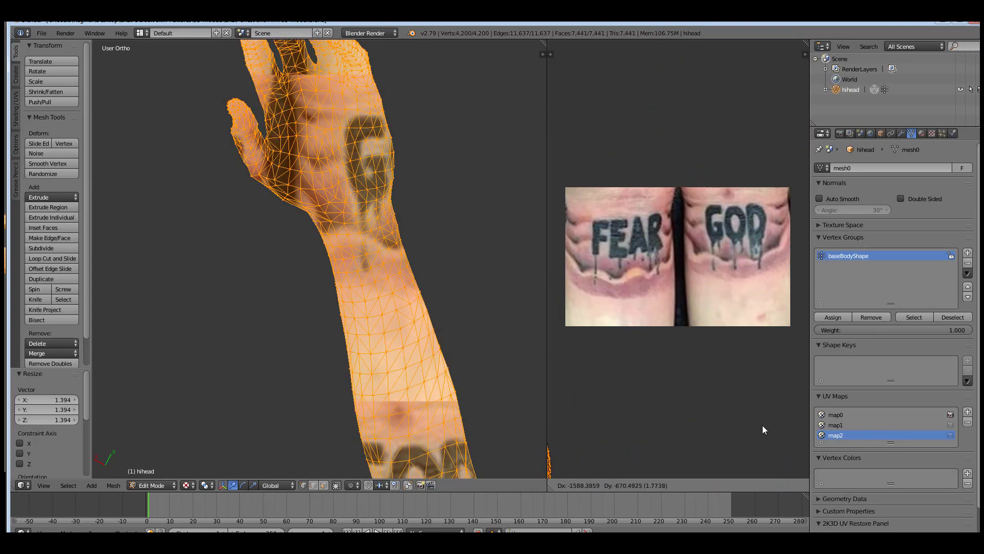
left_click(757, 427)
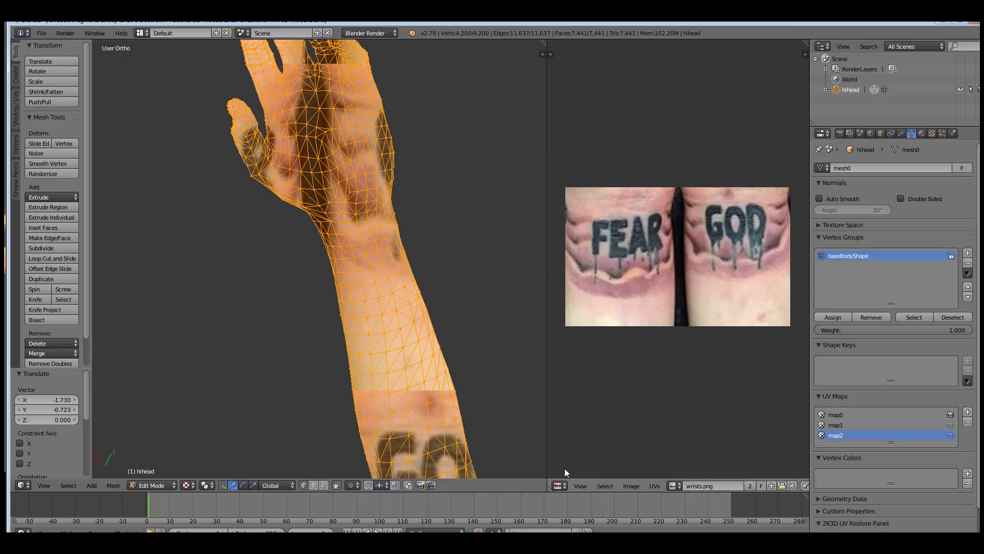
Enlarge the UVs by about 2.85, move the arm over the FEAR tattoo, and rotate it by about 6.6°
key("s")
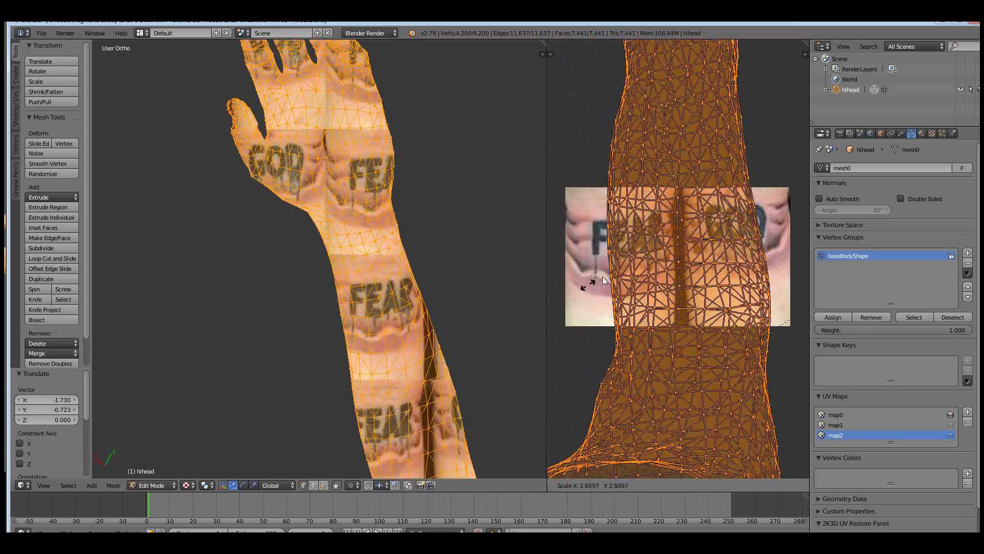
left_click(619, 264)
key("g")
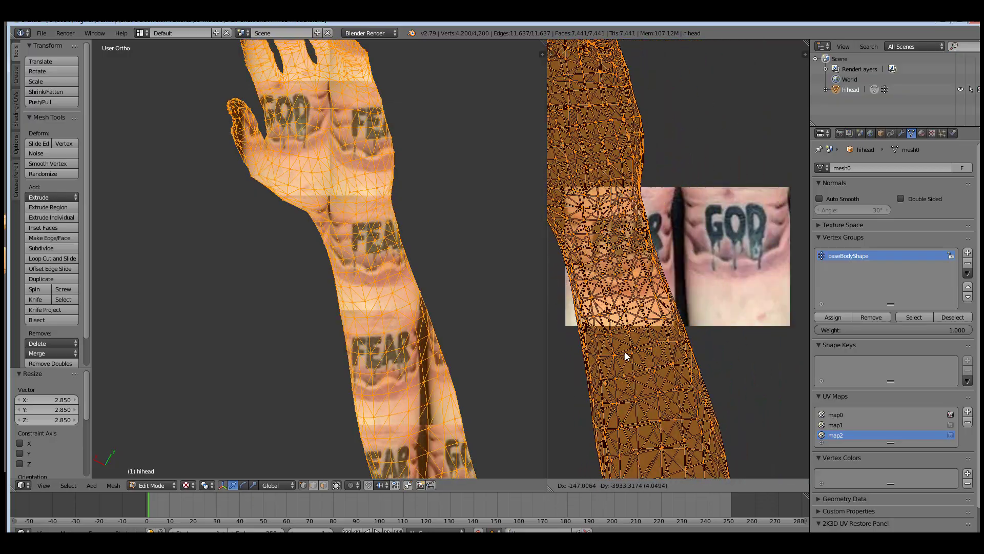
left_click(627, 354)
key("r")
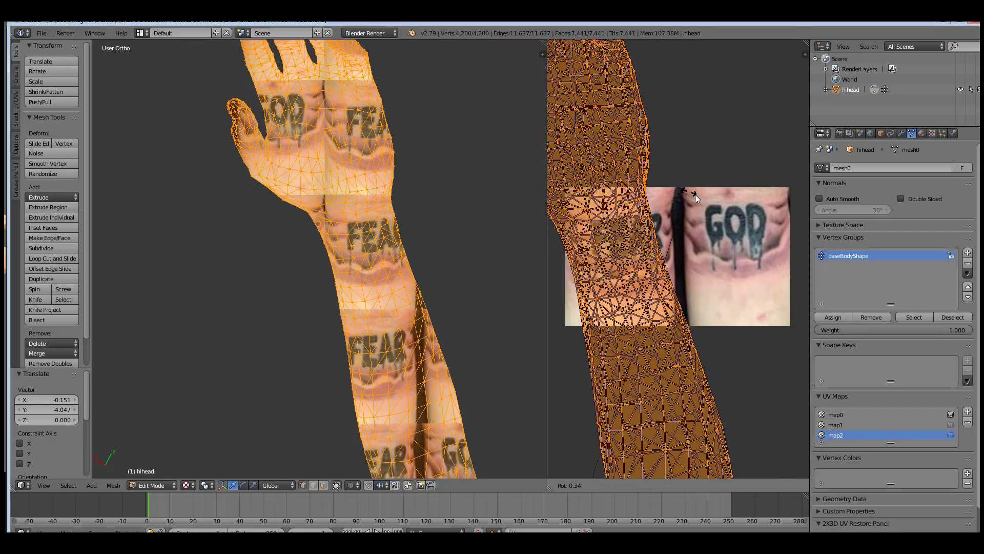
left_click(746, 251)
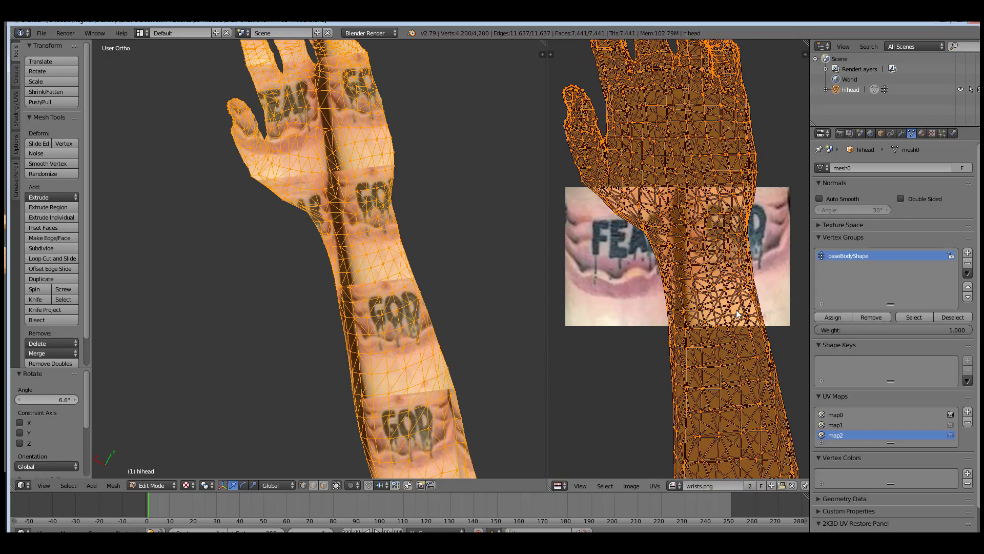
Scale the arm's UVs by about 1.06 and move the forearm back onto the FEAR half of wrists.png
key("s")
left_click(792, 279)
key("g")
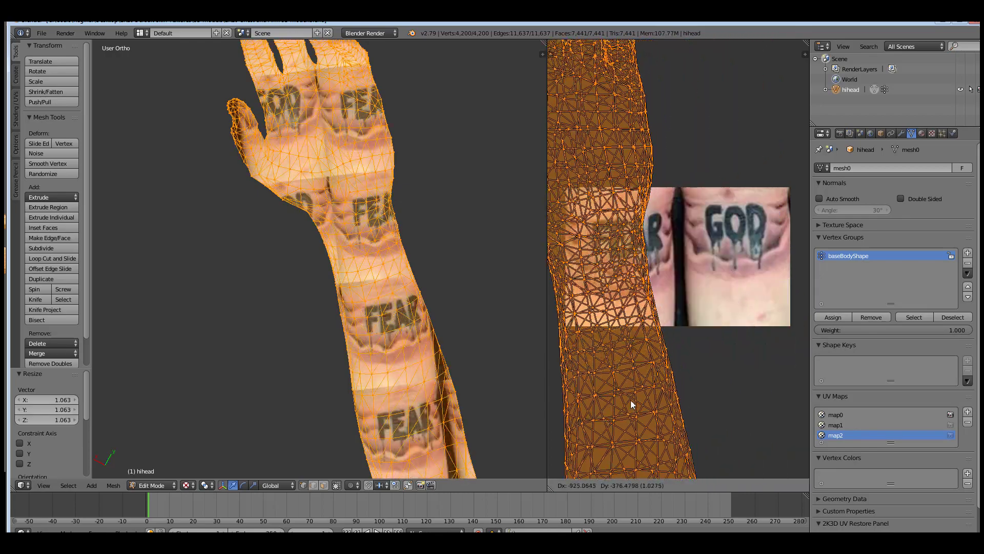
left_click(626, 380)
Straighten the arm's UVs slightly, scale them by about 1.05, and center the wrist on the FEAR tattoo
key("r")
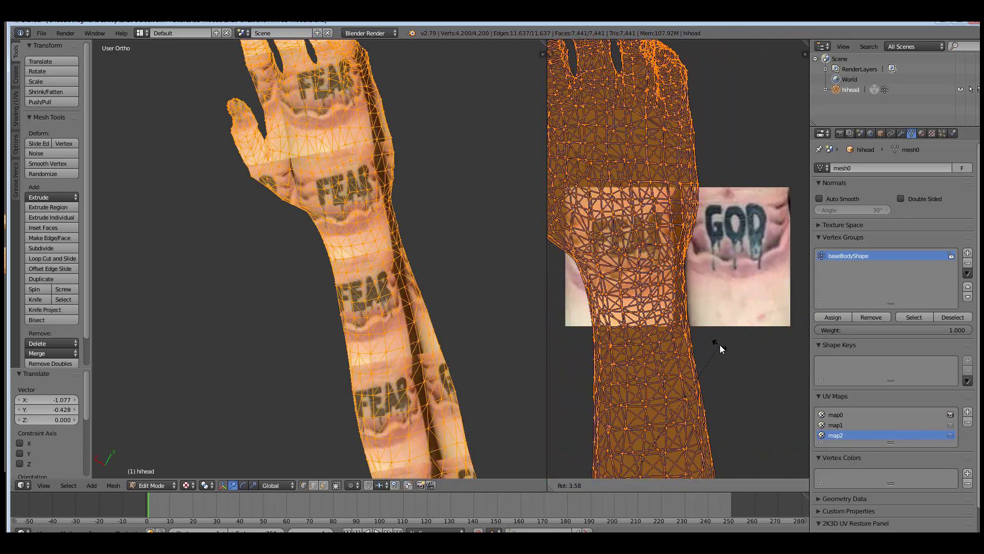
left_click(719, 345)
key("s")
left_click(722, 335)
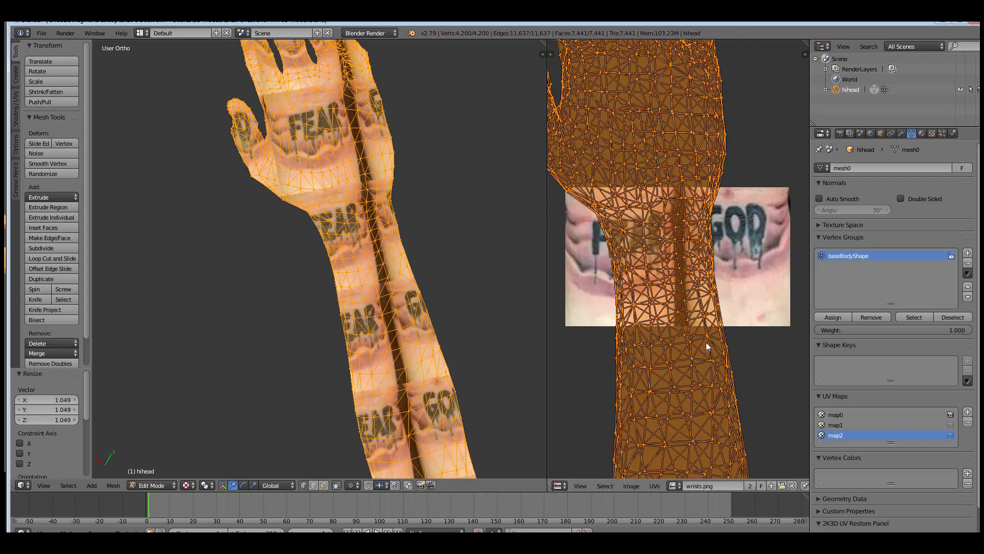
key("g")
left_click(661, 304)
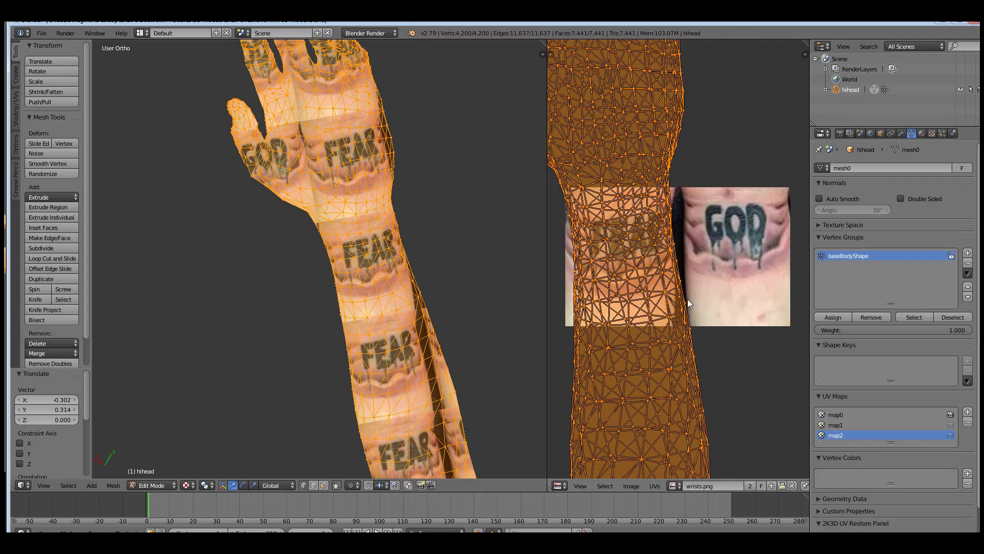
Rotate the arm's UVs by about 1.2° and shift them by about -0.144 in X and 0.059 in Y over FEAR
key("r")
left_click(709, 324)
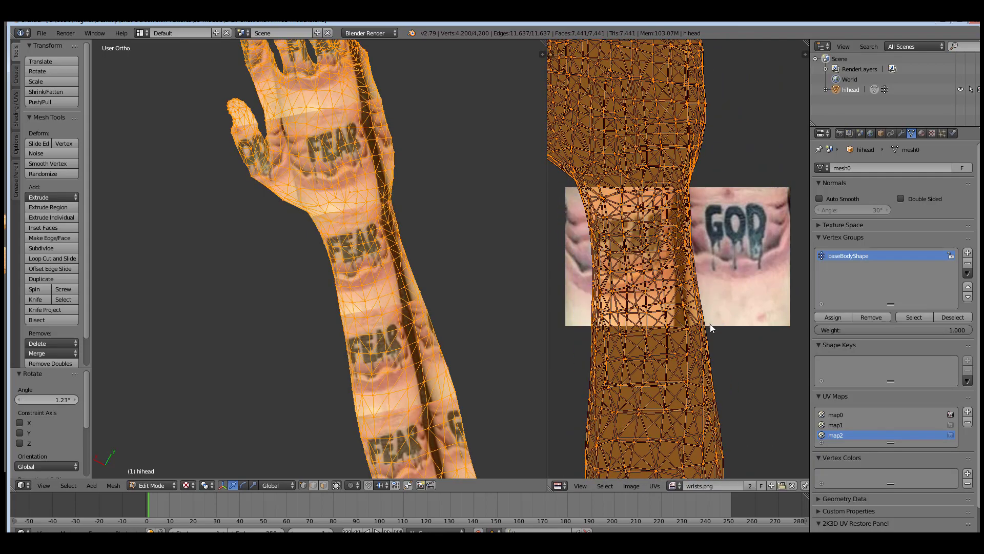
key("g")
left_click(691, 319)
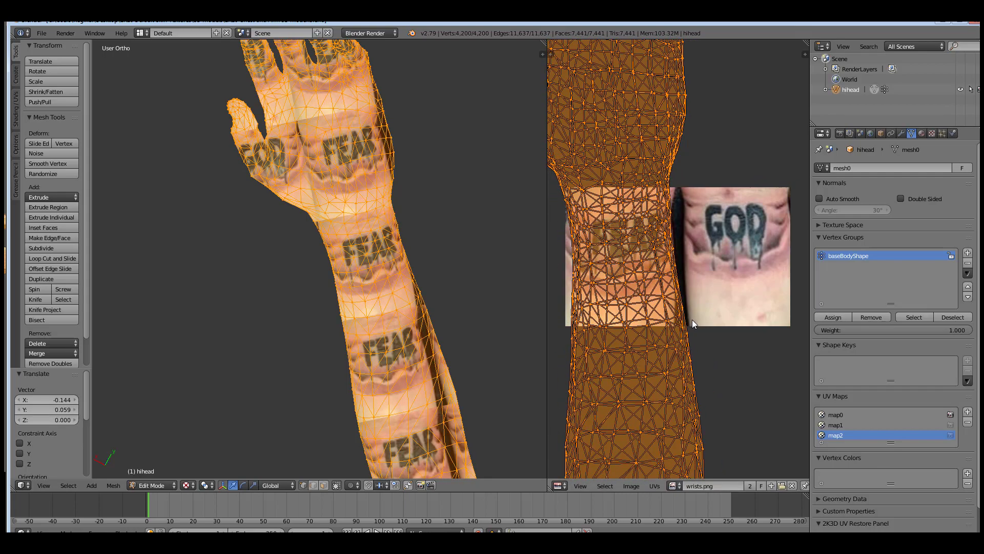
key("s")
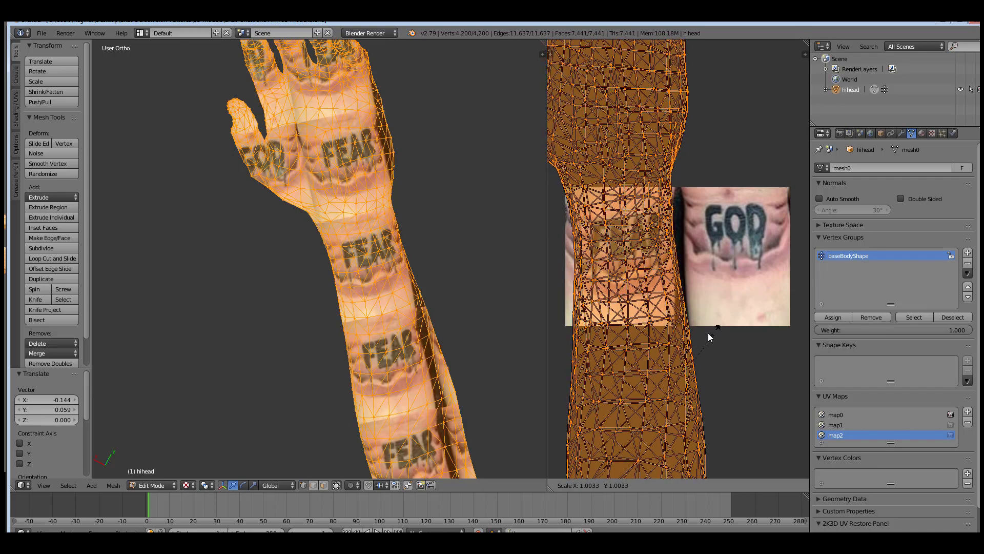
right_click(708, 303)
Fine-tune the wrist's alignment over FEAR with UV rotations of about 0.7° and 0.46° plus small moves
key("r")
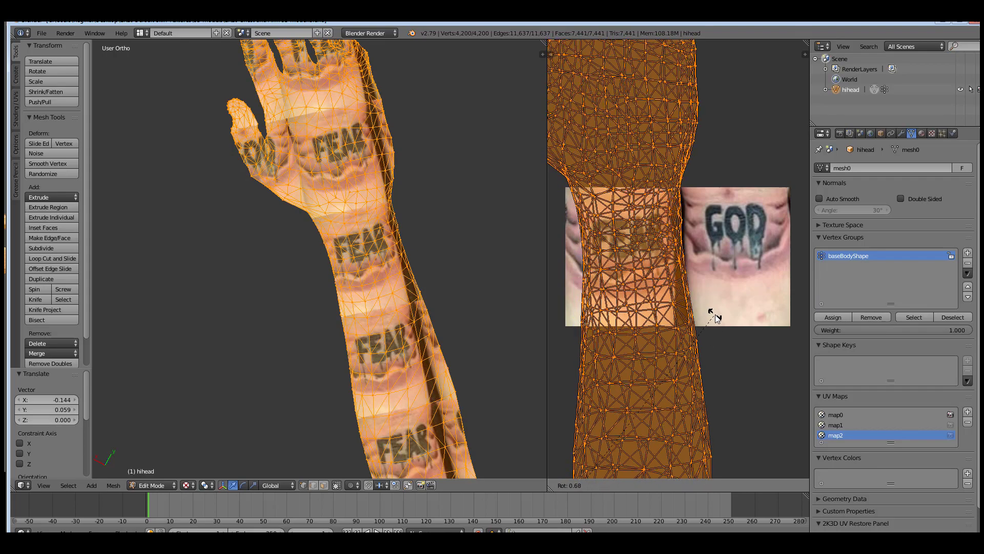
left_click(705, 315)
key("g")
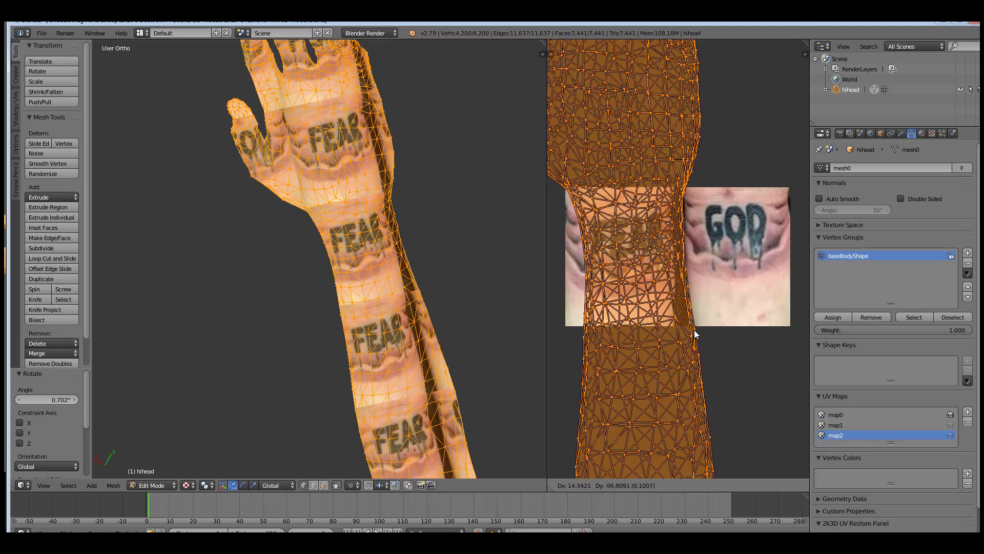
left_click(696, 334)
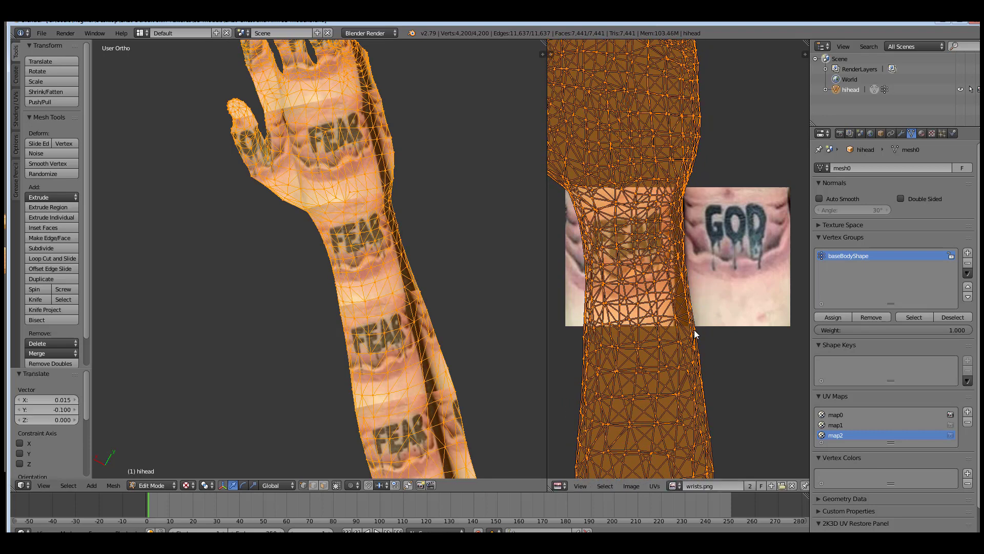
key("r")
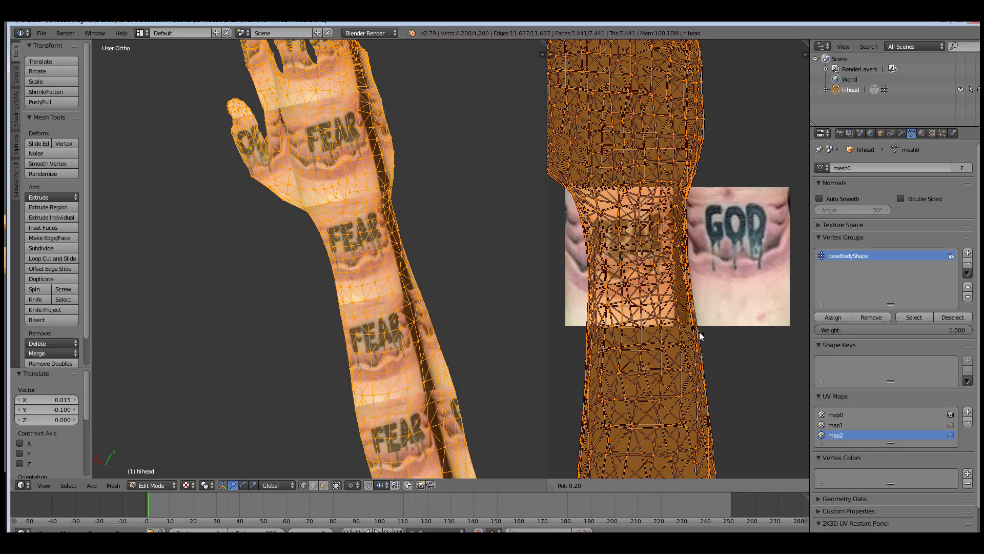
left_click(699, 336)
key("g")
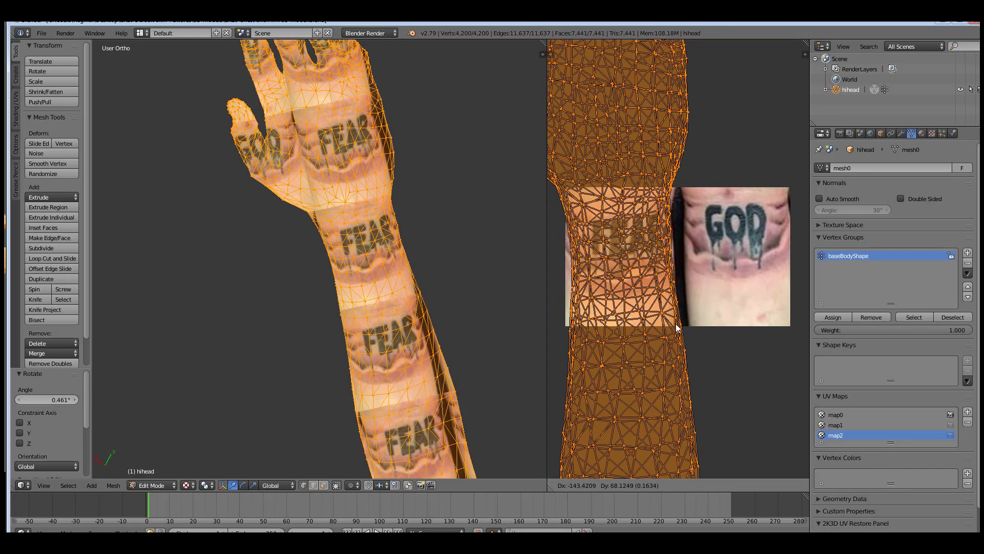
left_click(691, 354)
Enlarge the arm's UVs by about 1.04 and again by about 1.09, repositioning the wrist over the FEAR tattoo
key("s")
left_click(717, 328)
key("g")
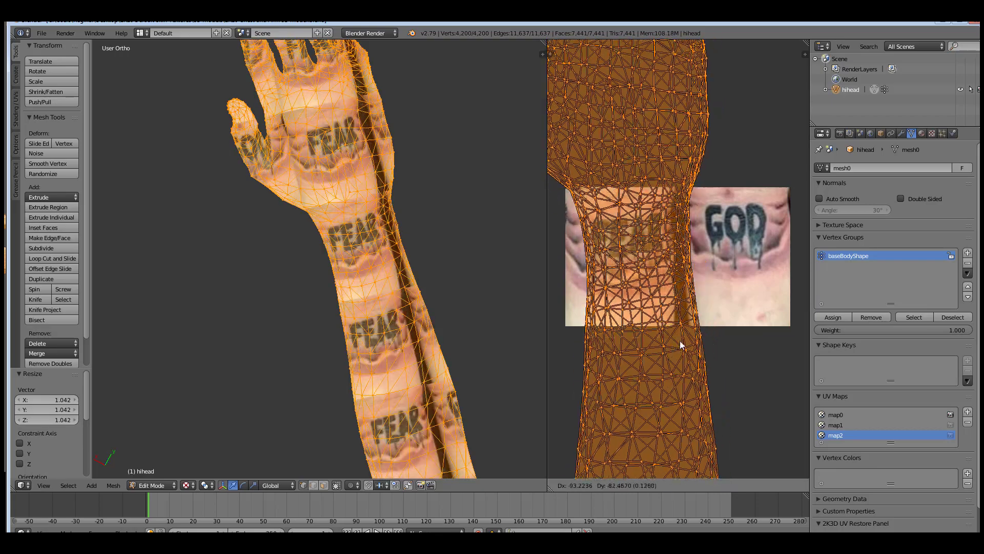
left_click(667, 343)
key("s")
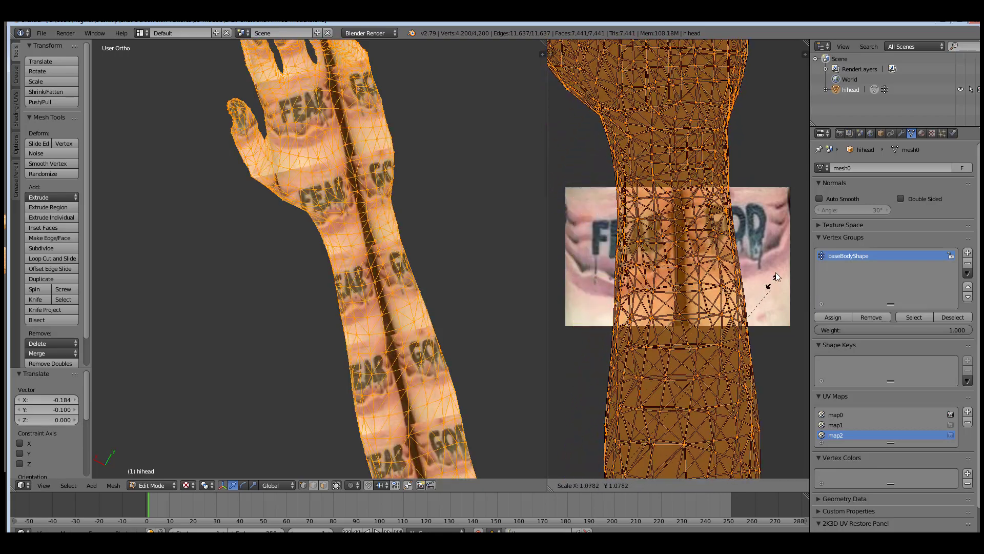
left_click(692, 344)
key("g")
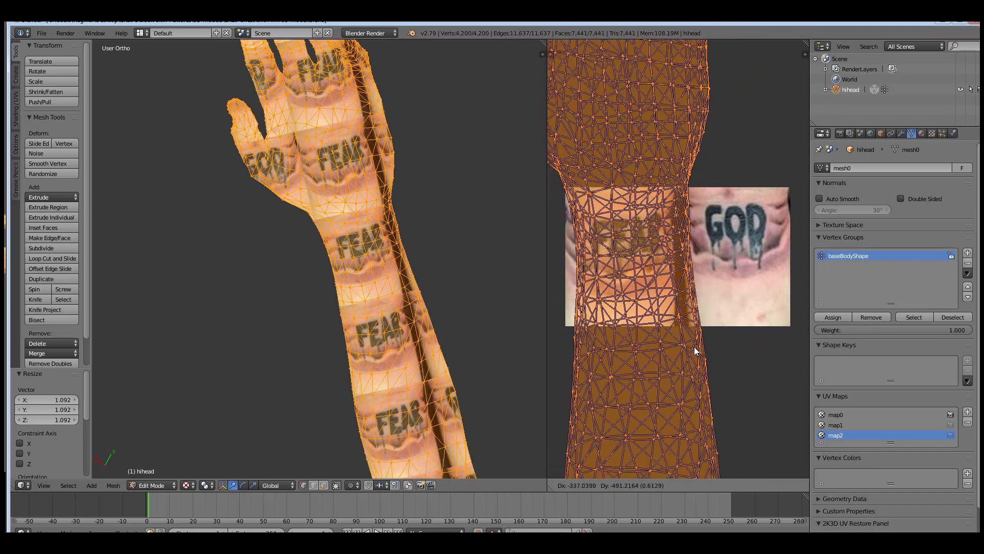
left_click(692, 361)
Trackball-rotate the arm's UVs by about -6.9° and -8.6°, then shift them by about -0.033 in X and -0.089 in Y
key("r")
key("r")
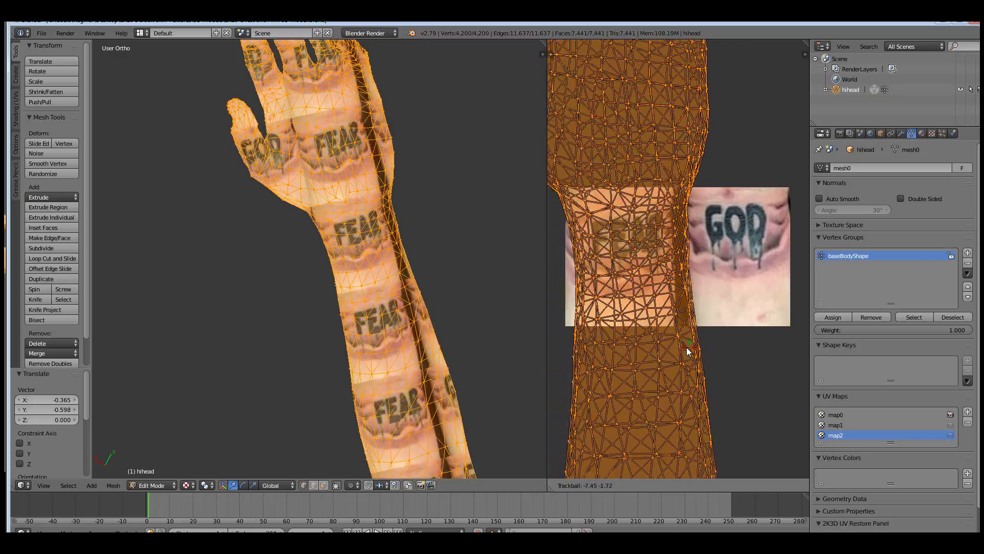
left_click(683, 347)
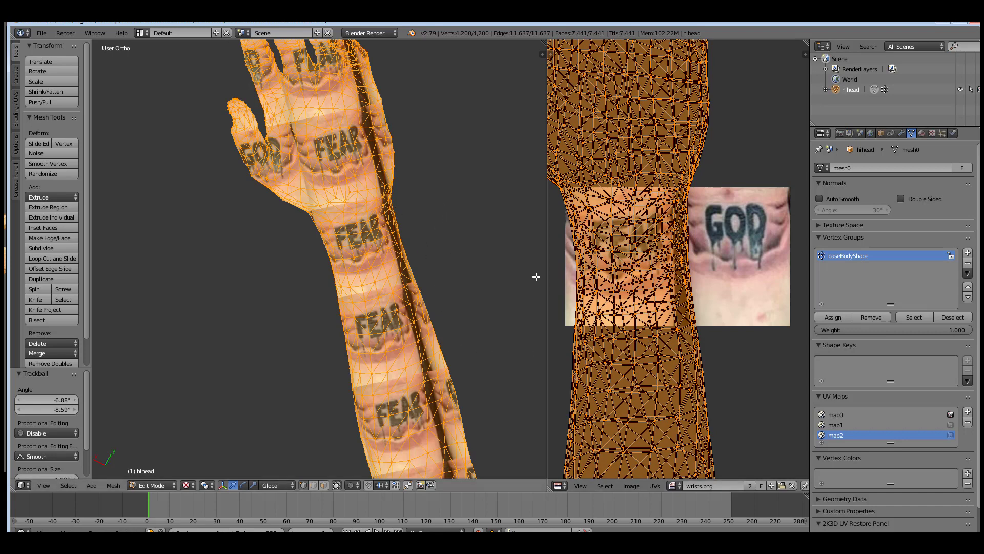
key("g")
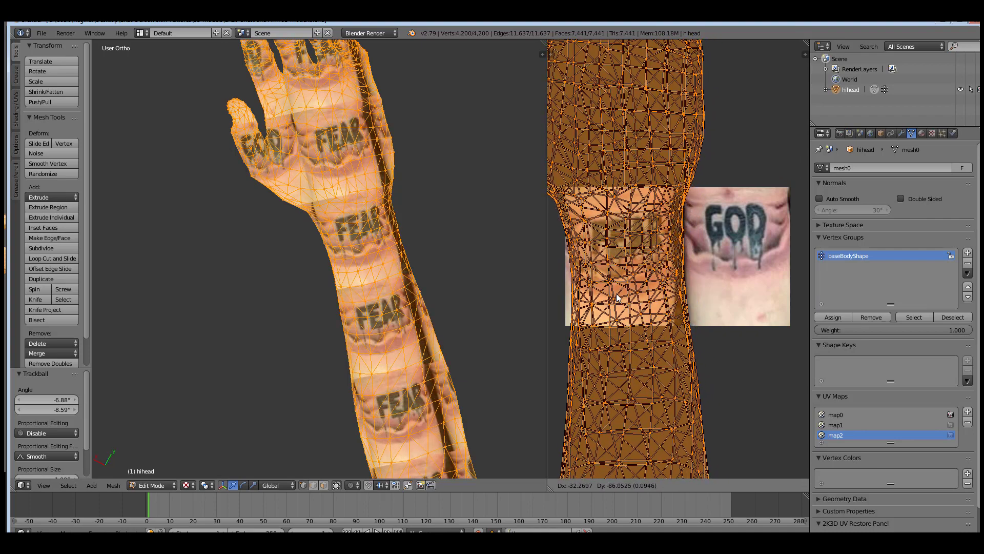
left_click(618, 297)
Trackball-rotate the arm's UVs by about -0.6° and -9.7°, then move them about 0.085 in X over FEAR
key("r")
key("r")
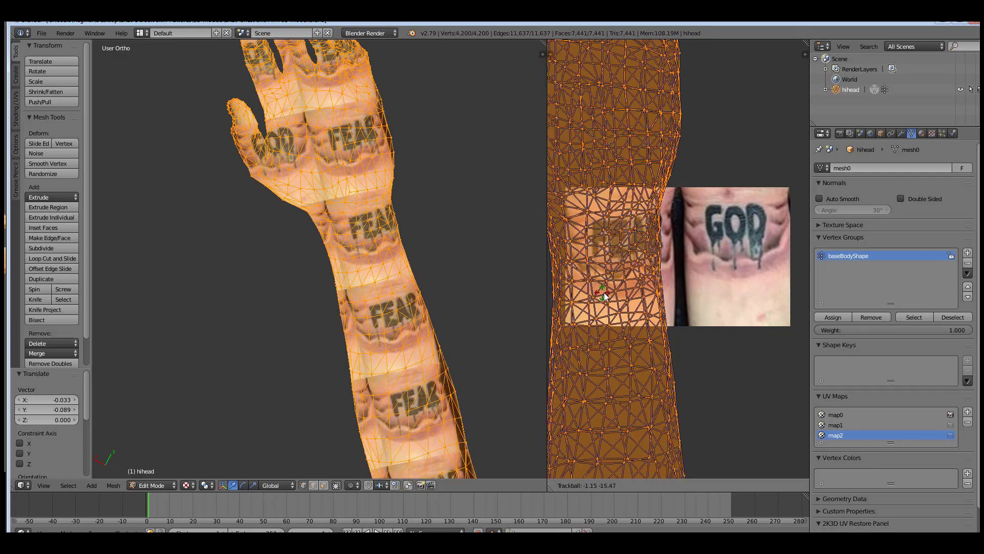
left_click(609, 297)
key("g")
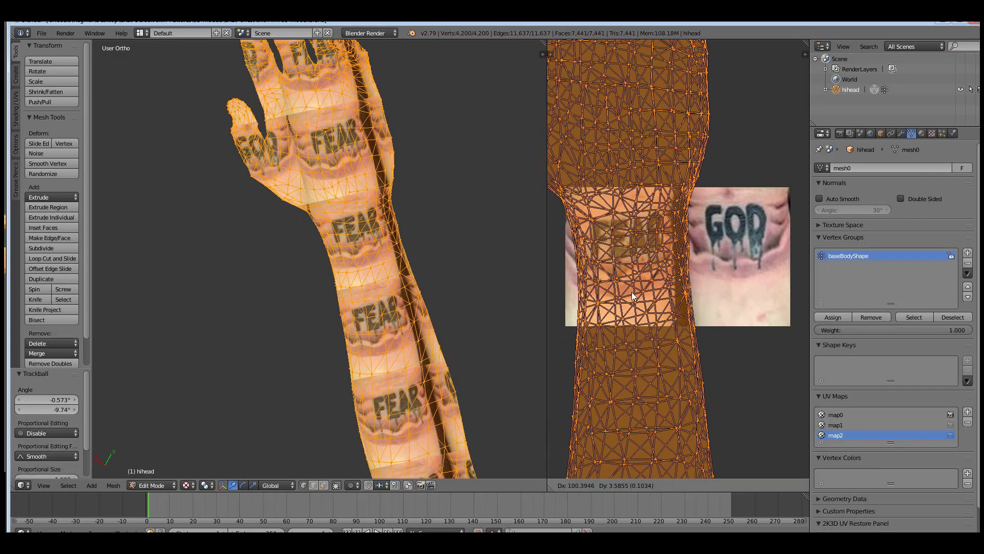
left_click(632, 297)
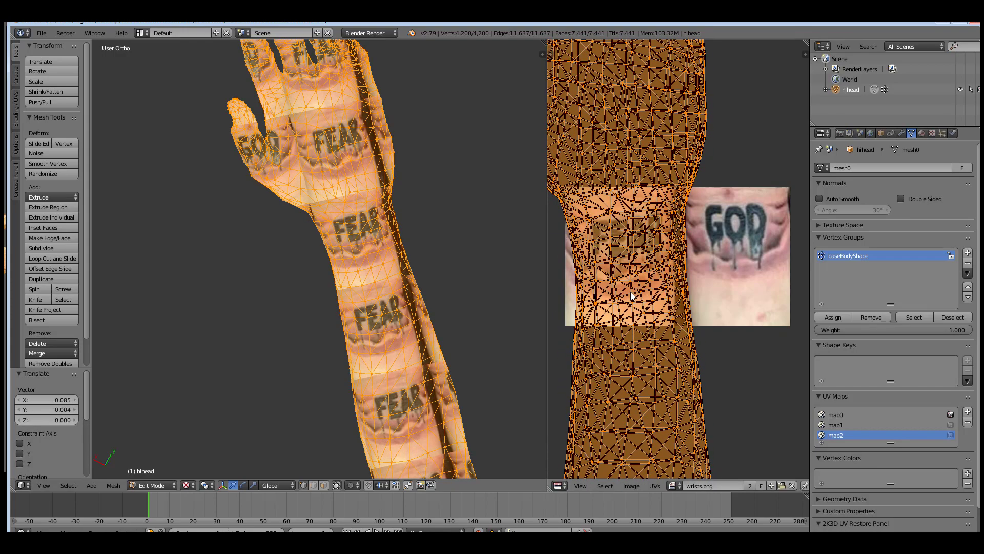
Shift the arm's UVs by about 0.077 in X and -0.081 in Y, and rotate them about -0.57° over FEAR
key("g")
left_click(641, 307)
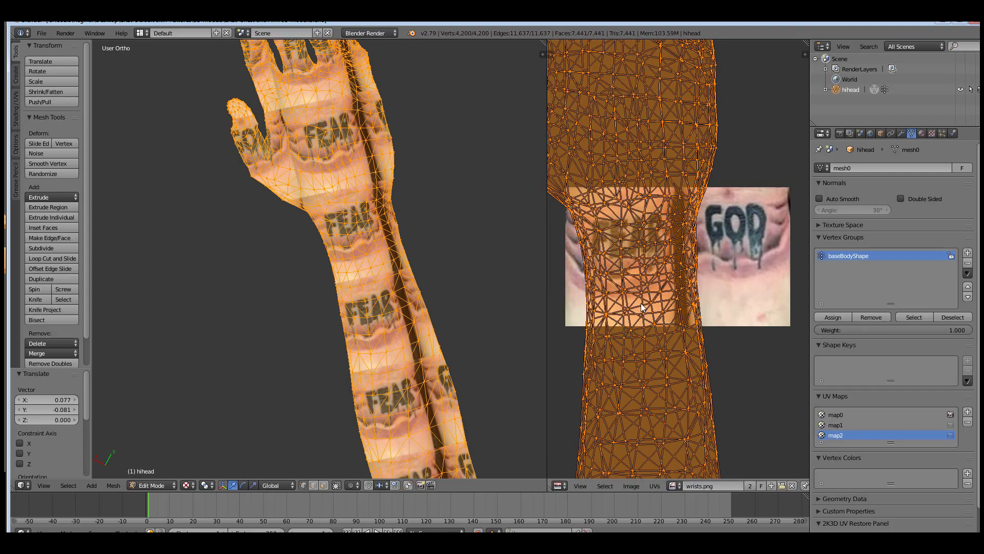
key("r")
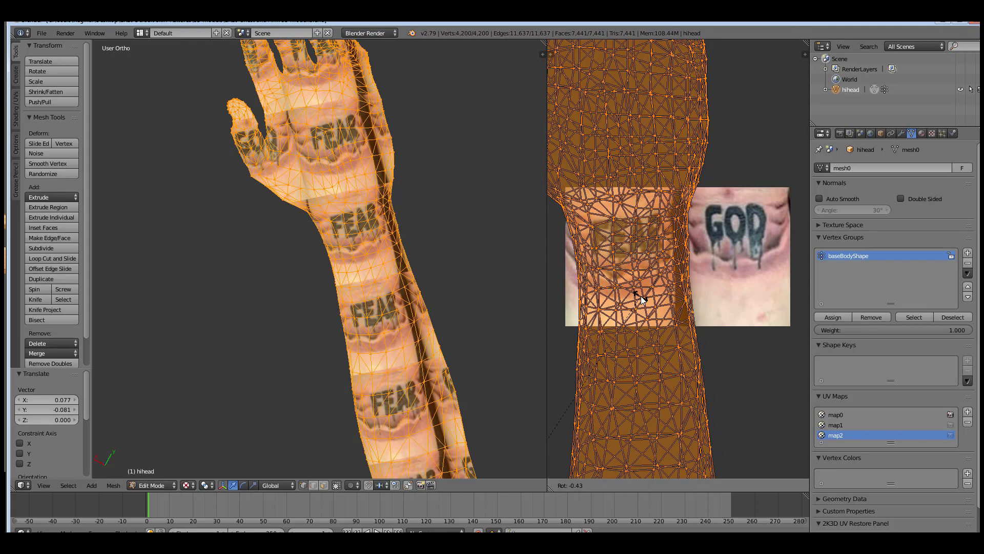
left_click(641, 297)
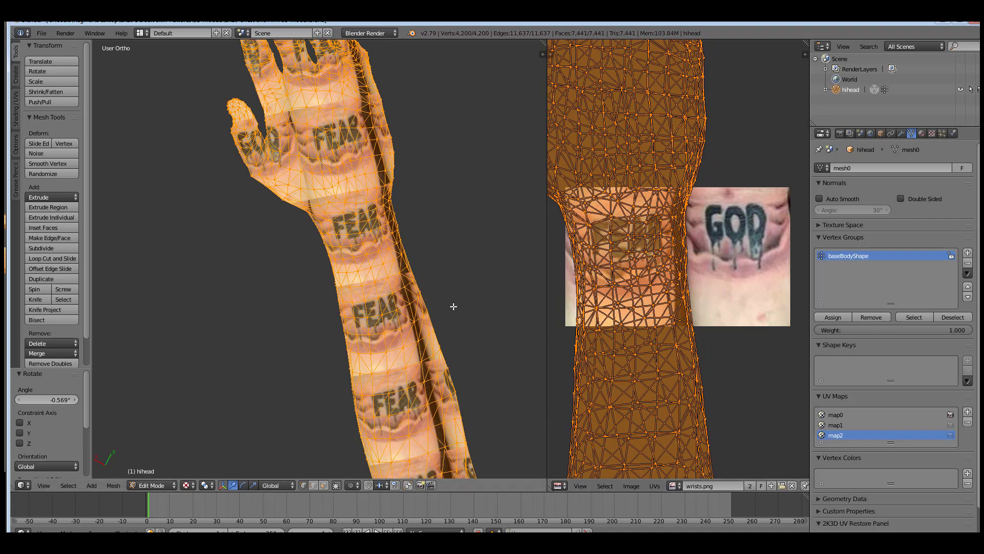
Switch the arm mesh to Texture Paint mode and set the Clone brush's source to wrists.png with UV map map1
left_click(143, 485)
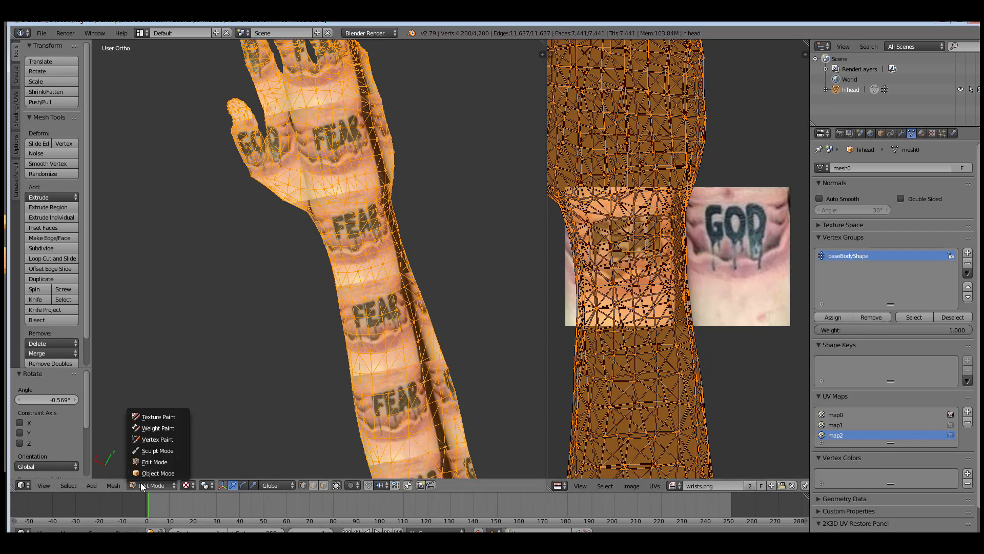
left_click(152, 418)
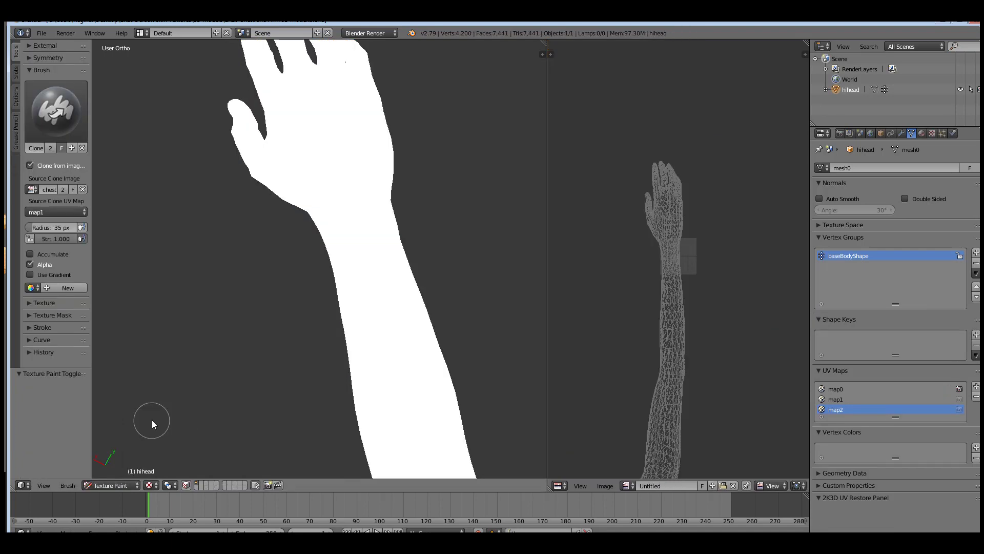
left_click(31, 190)
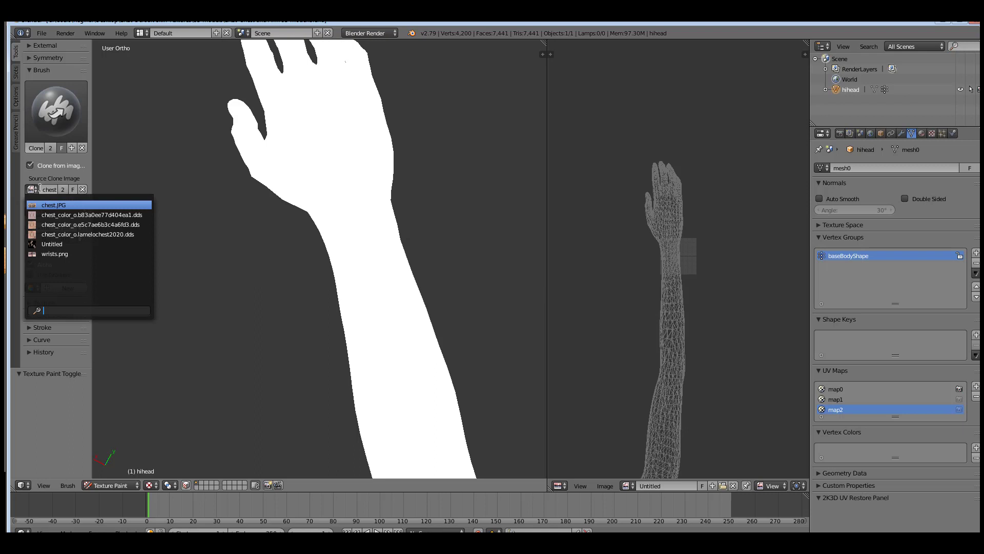
left_click(51, 255)
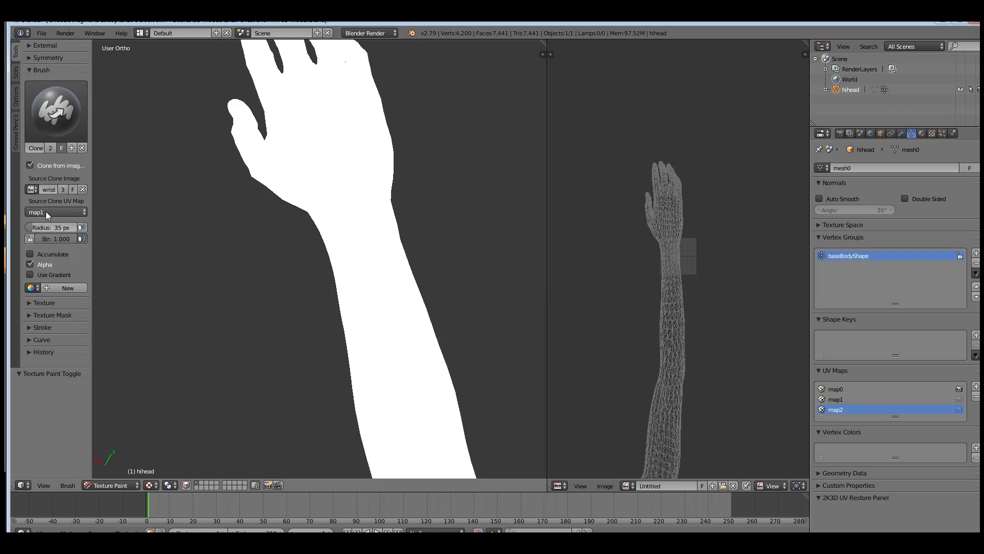
left_click(47, 213)
left_click(47, 236)
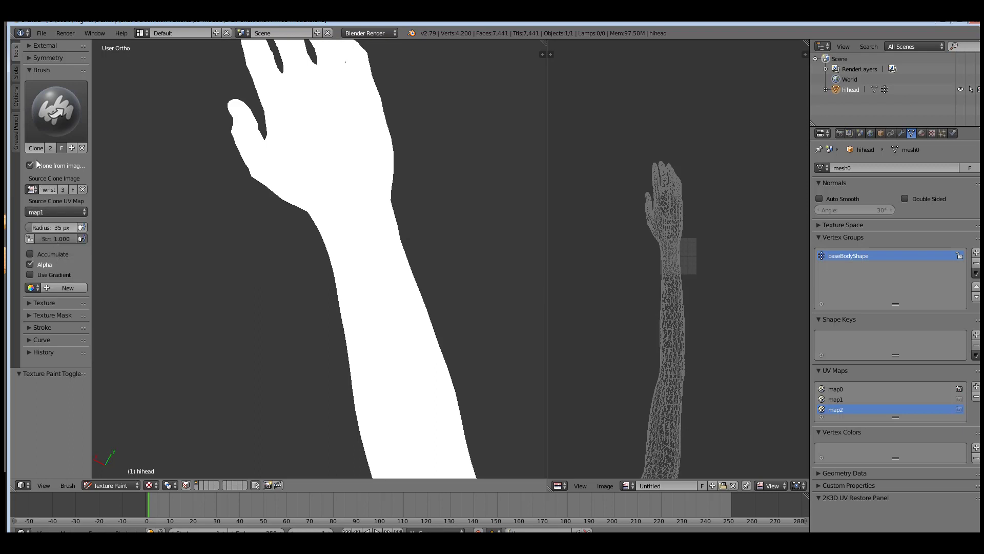
Create a blank 1024 × 1024 px black canvas image with alpha and set its painting UV map to map0
left_click(18, 75)
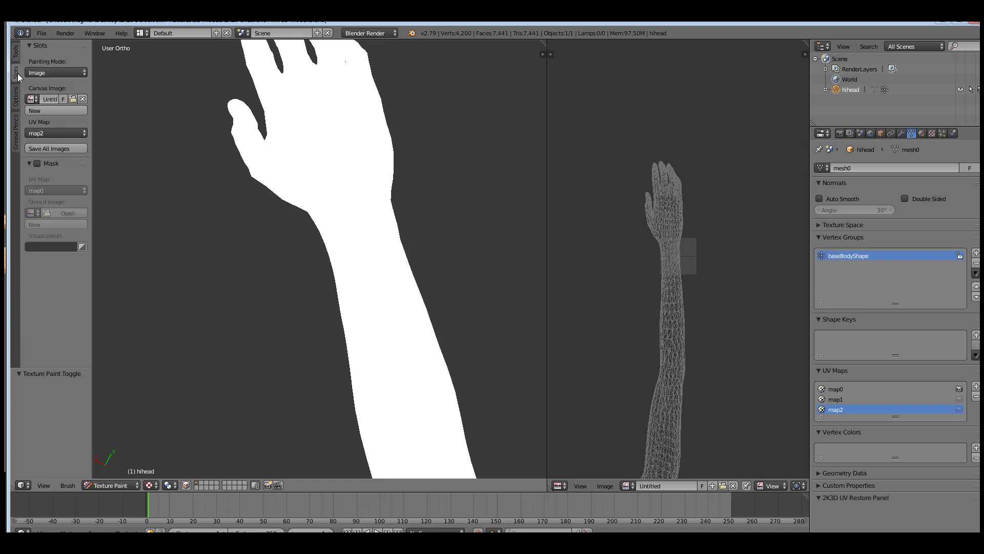
left_click(33, 99)
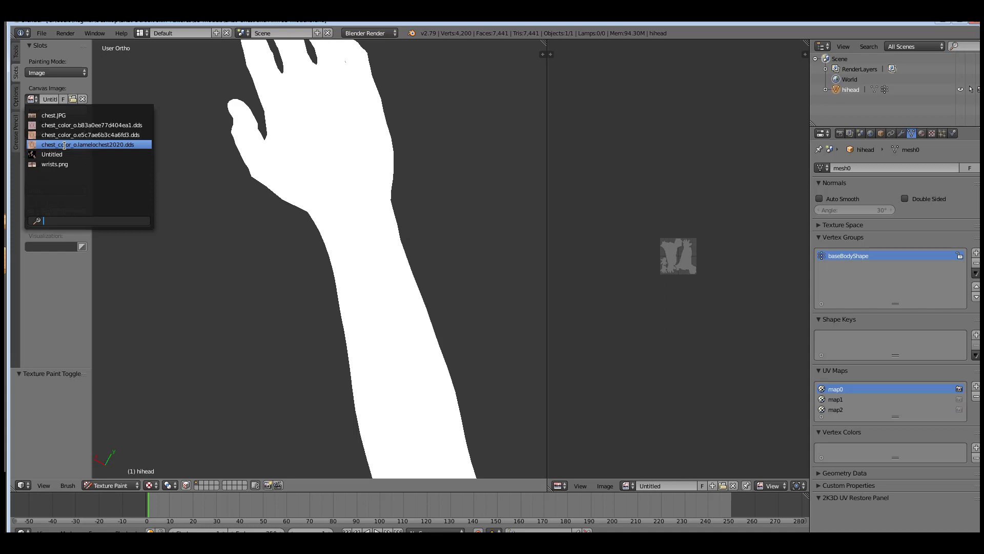
left_click(64, 153)
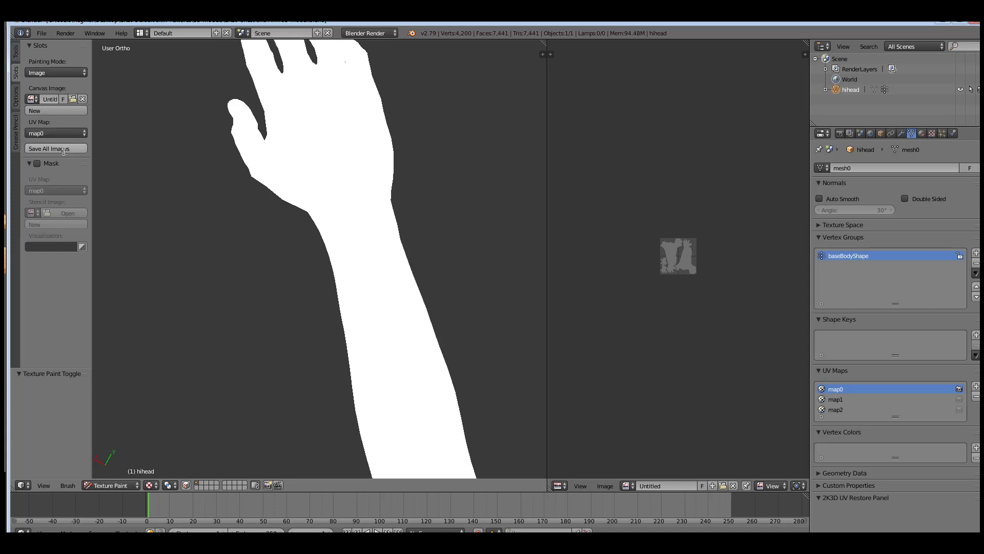
left_click(45, 109)
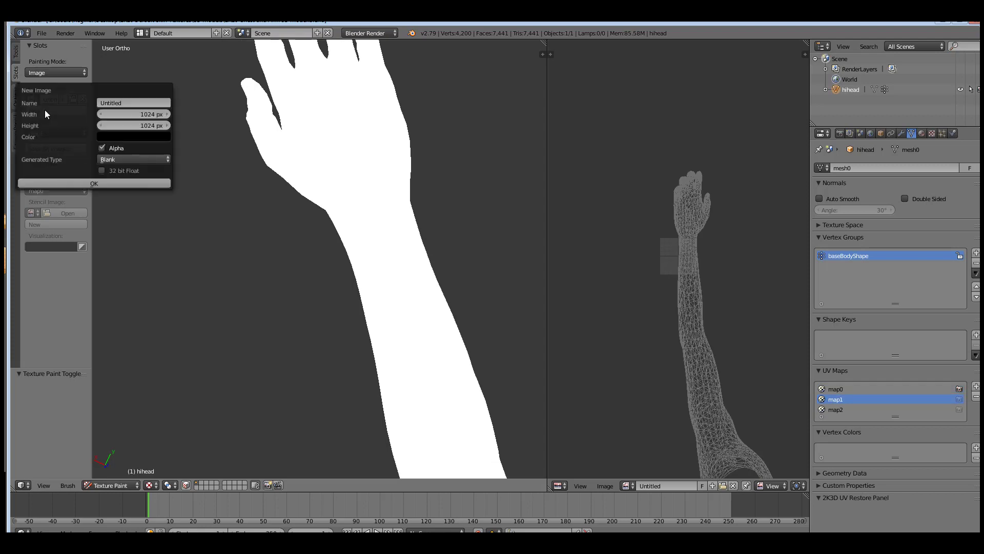
left_click(141, 183)
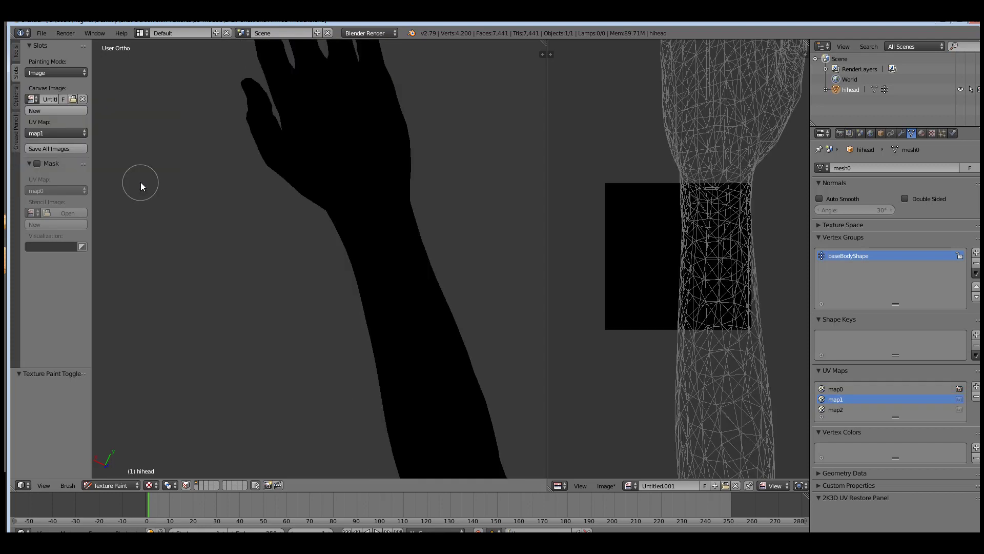
left_click(51, 134)
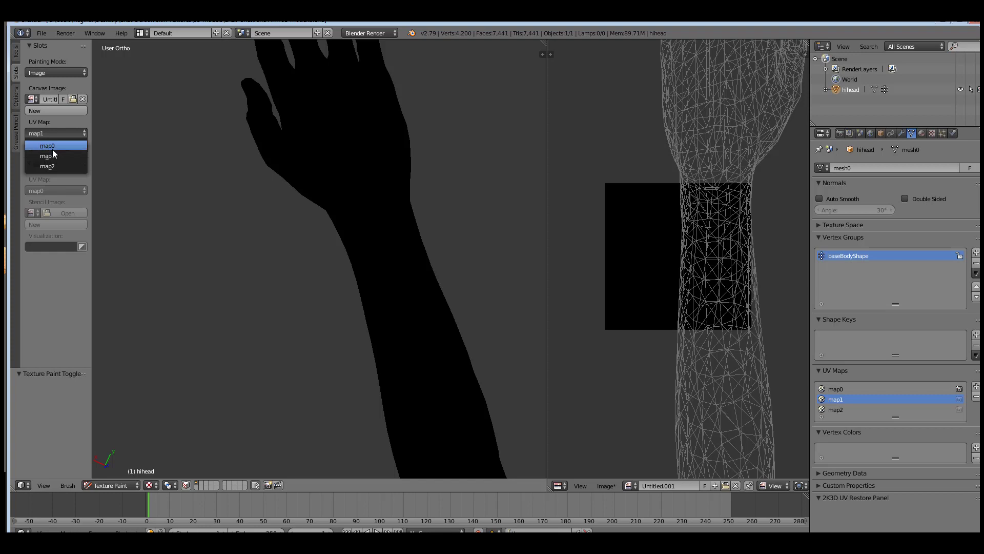
left_click(52, 149)
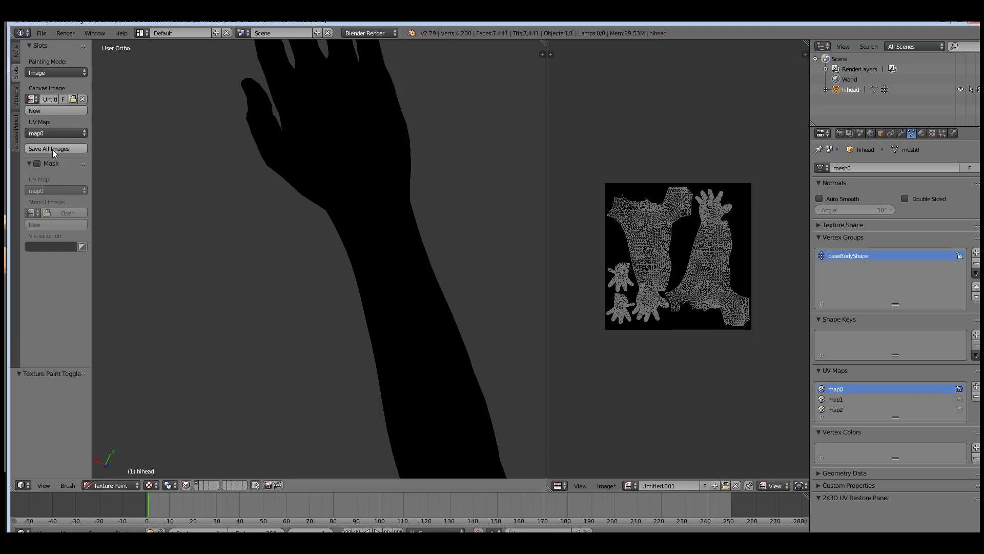
Set the clone source to wrists.png with map2 and paint the FEAR tattoo onto the inner wrist
left_click(13, 53)
left_click(31, 190)
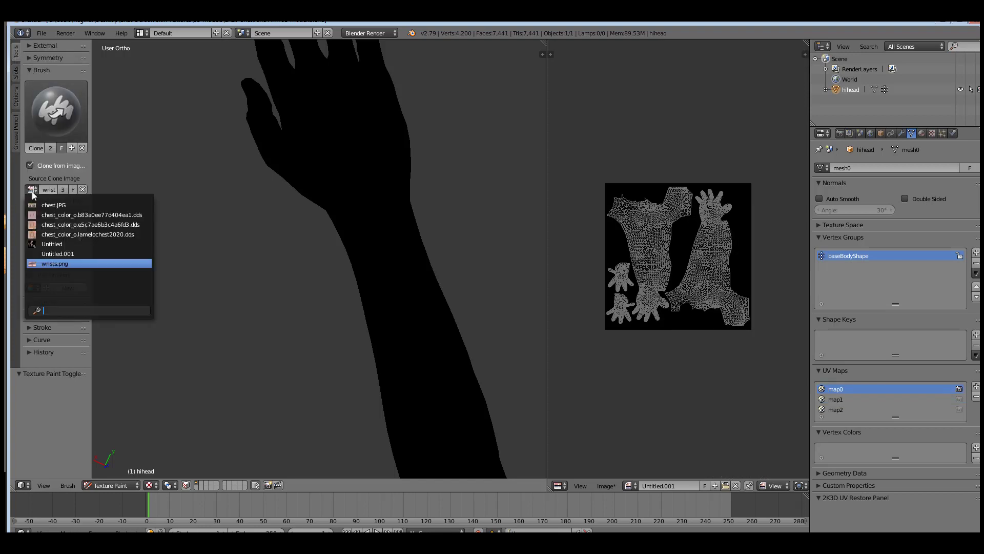
left_click(62, 263)
left_click(60, 212)
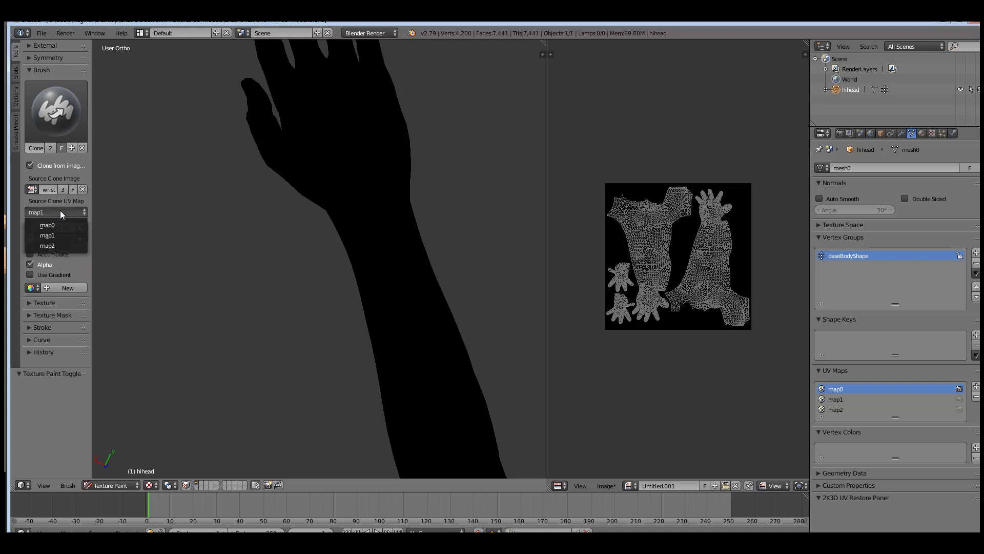
left_click(64, 245)
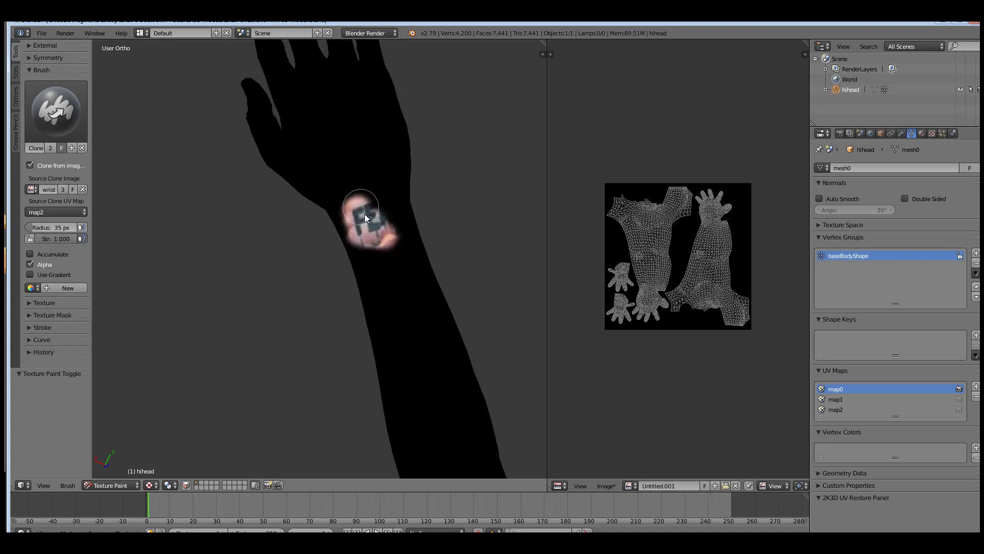
left_click_drag(375, 229, 381, 212)
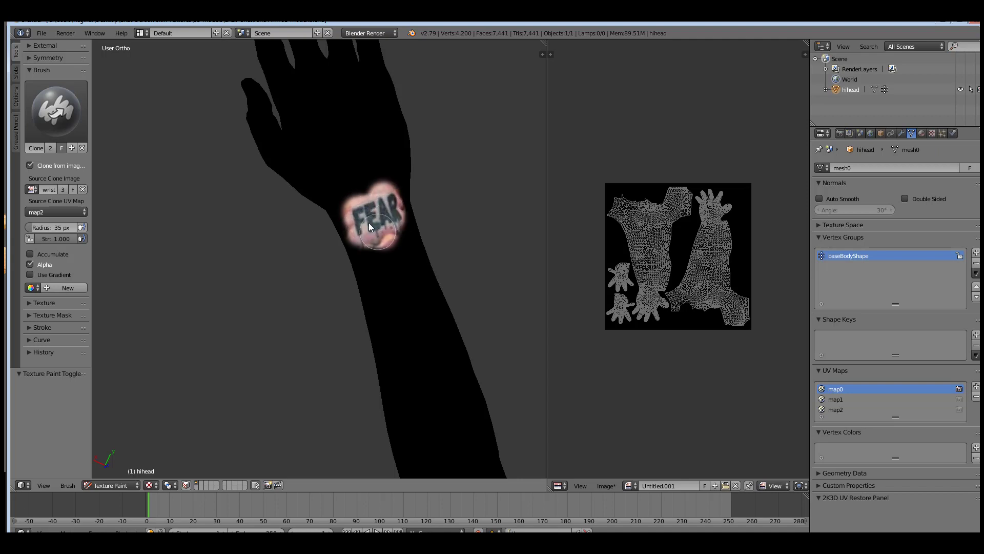
mouse_move(366, 219)
left_mouse_down()
mouse_move(362, 234)
mouse_move(397, 210)
left_mouse_up()
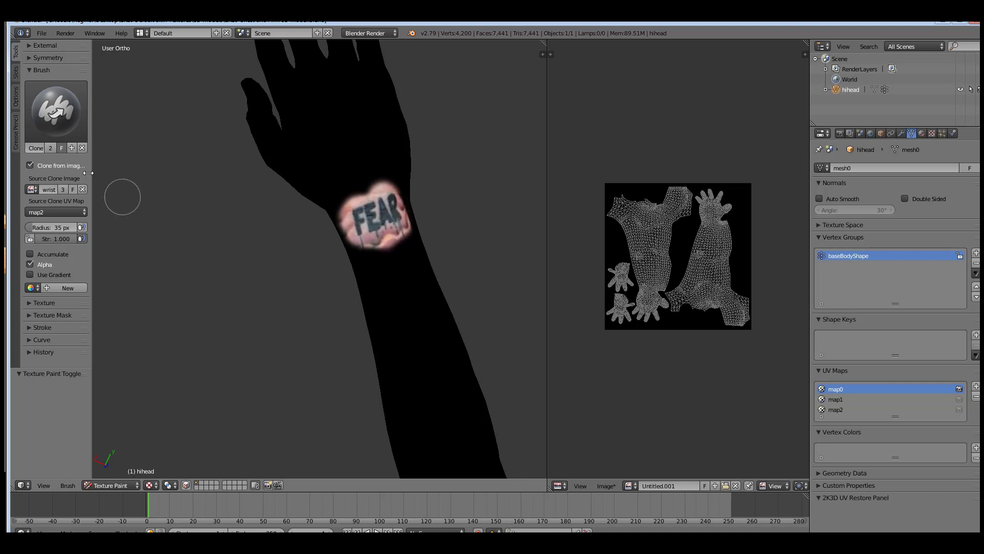
Set the clone source image to chest_color_o.lamelochest2020.dds and its source UV map to map0
left_click(35, 190)
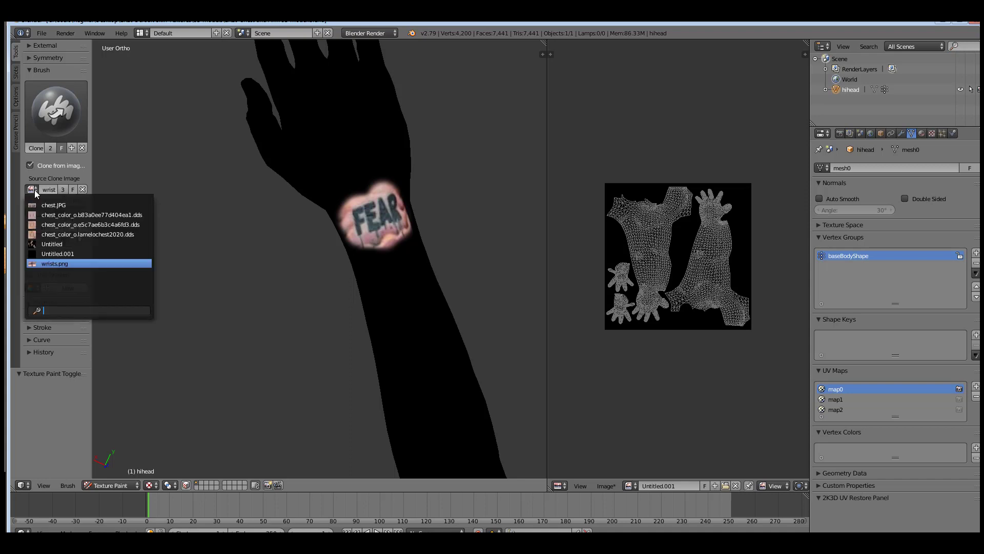
left_click(79, 235)
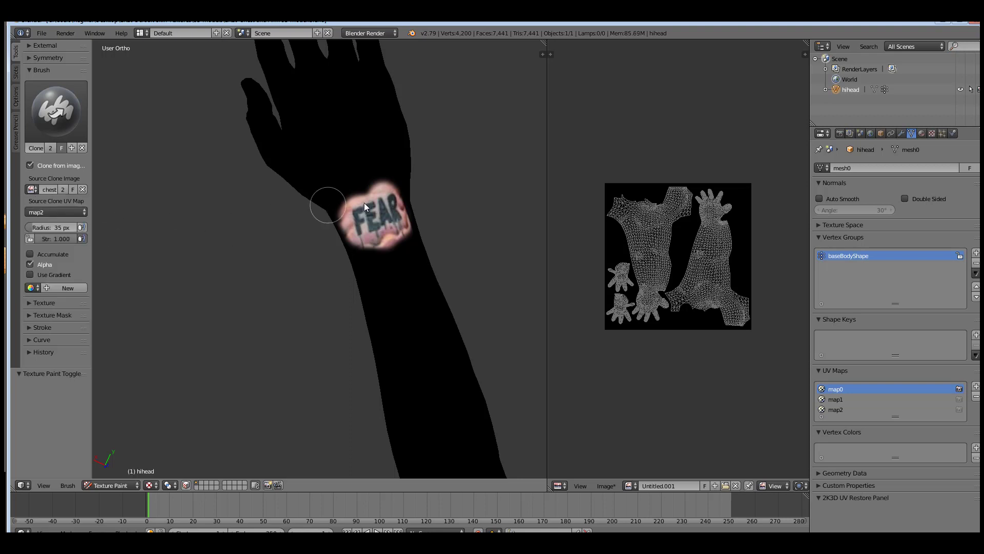
left_click(29, 213)
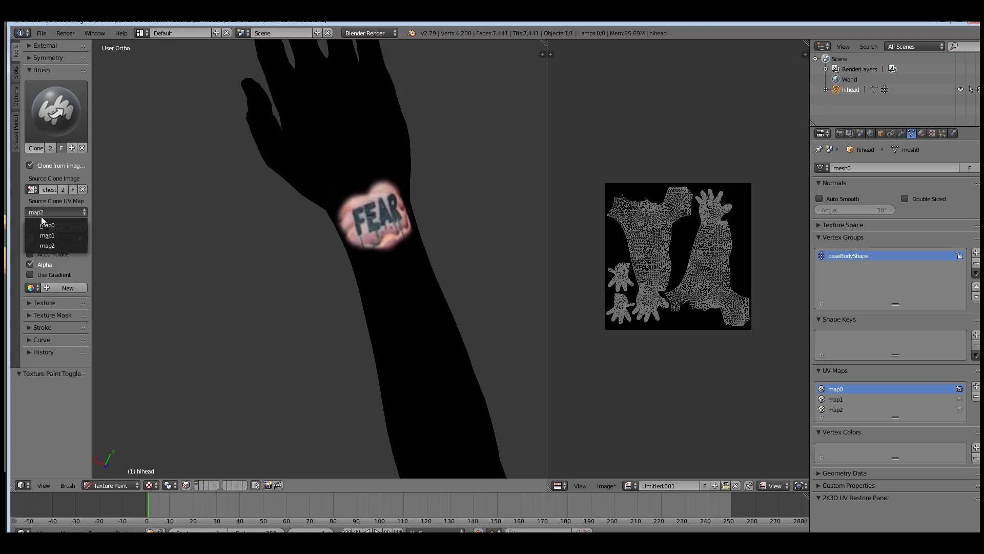
left_click(47, 224)
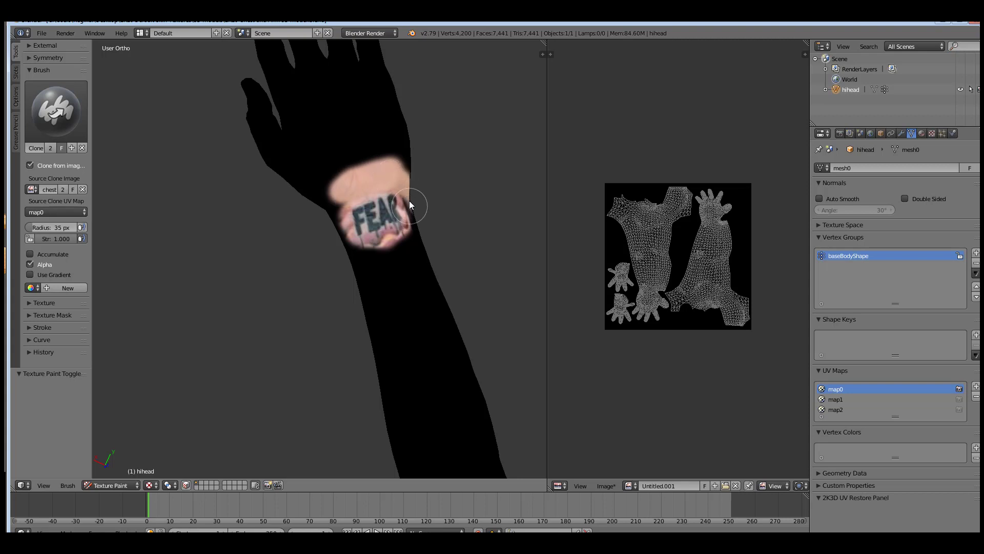
Clone plain skin around the FEAR tattoo, covering the wrist above, below and along its sides
left_click(401, 252)
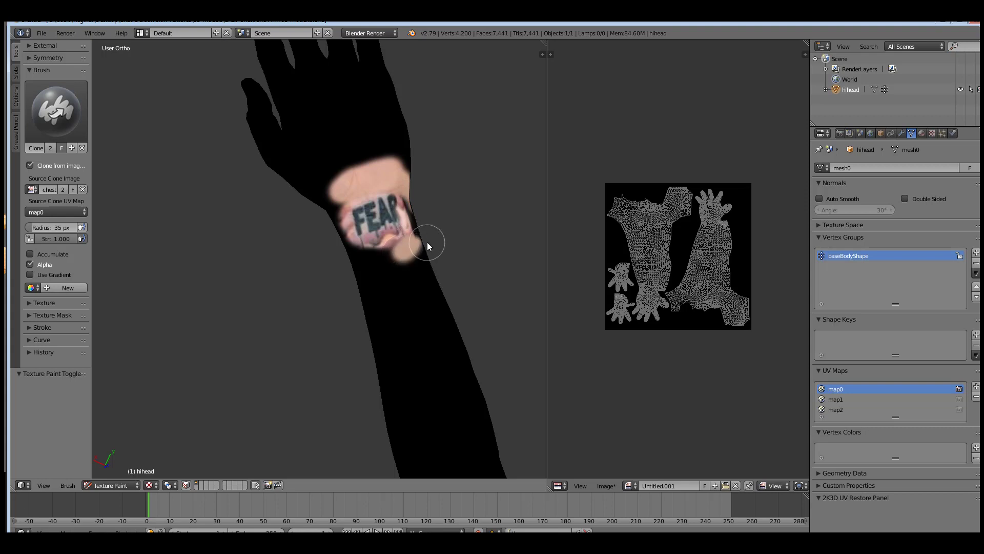
middle_click_drag(419, 239, 384, 234)
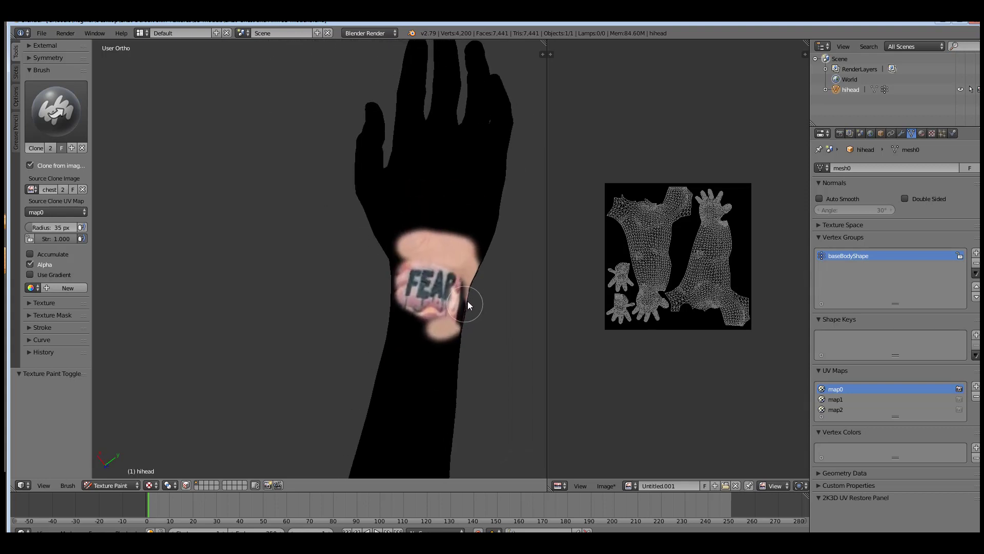
mouse_move(493, 311)
middle_mouse_down()
mouse_move(455, 285)
mouse_move(467, 308)
mouse_move(483, 290)
middle_mouse_up()
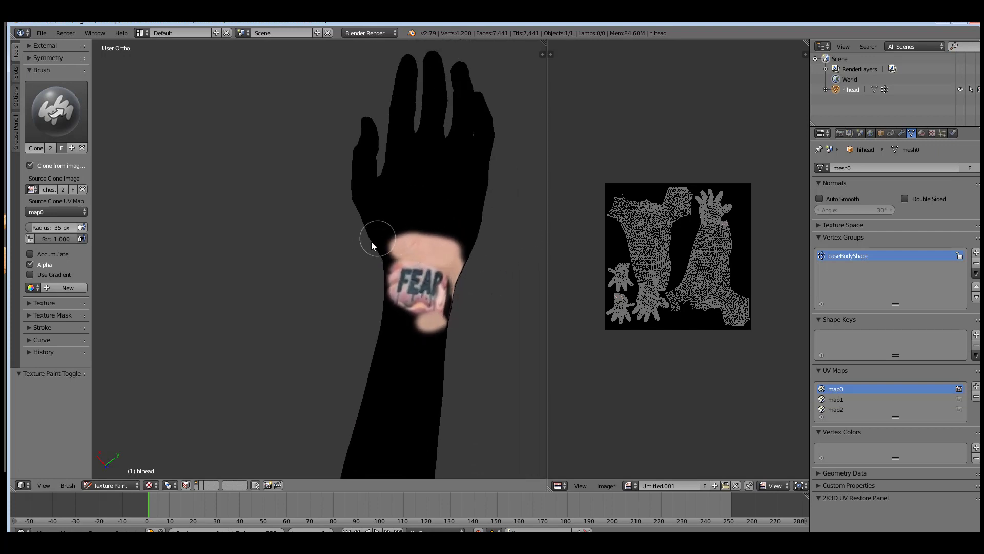
mouse_move(385, 271)
left_mouse_down()
mouse_move(383, 299)
mouse_move(404, 323)
mouse_move(398, 315)
left_mouse_up()
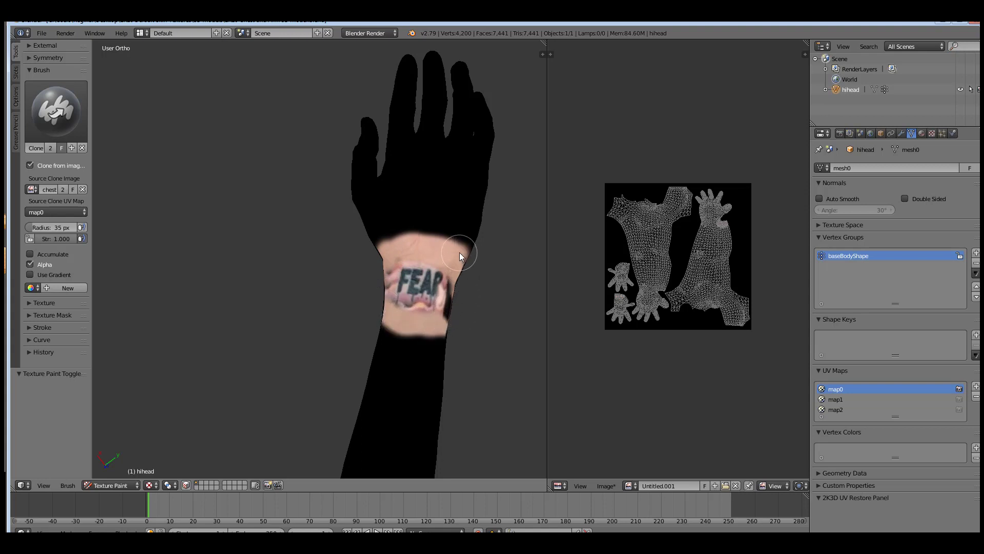
mouse_move(459, 253)
left_mouse_down()
mouse_move(369, 257)
mouse_move(448, 248)
left_mouse_up()
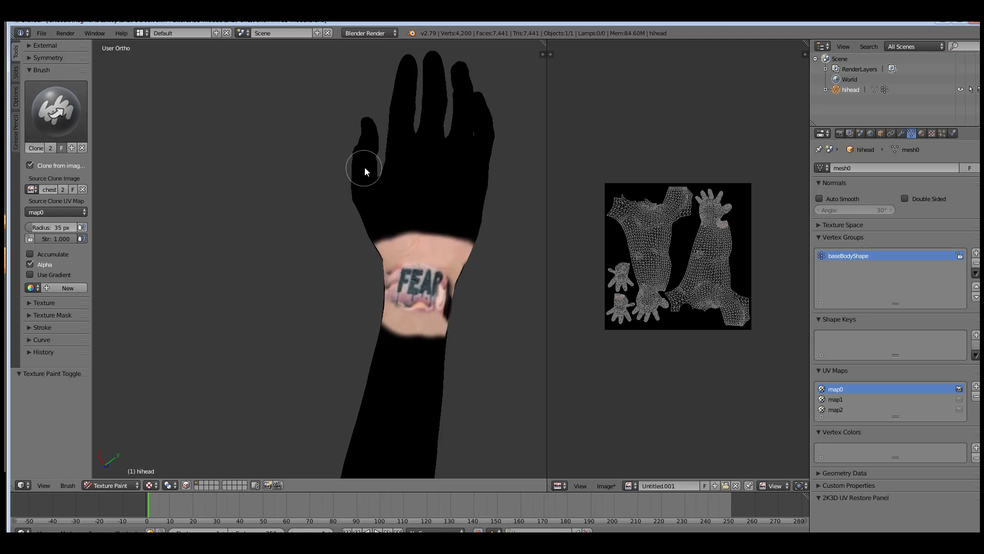
Bring the other arm's wrist into view and set the clone source to wrists.png with UV map map1
scroll(365, 167, "down", 5, "shift")
scroll(392, 216, "up", 4)
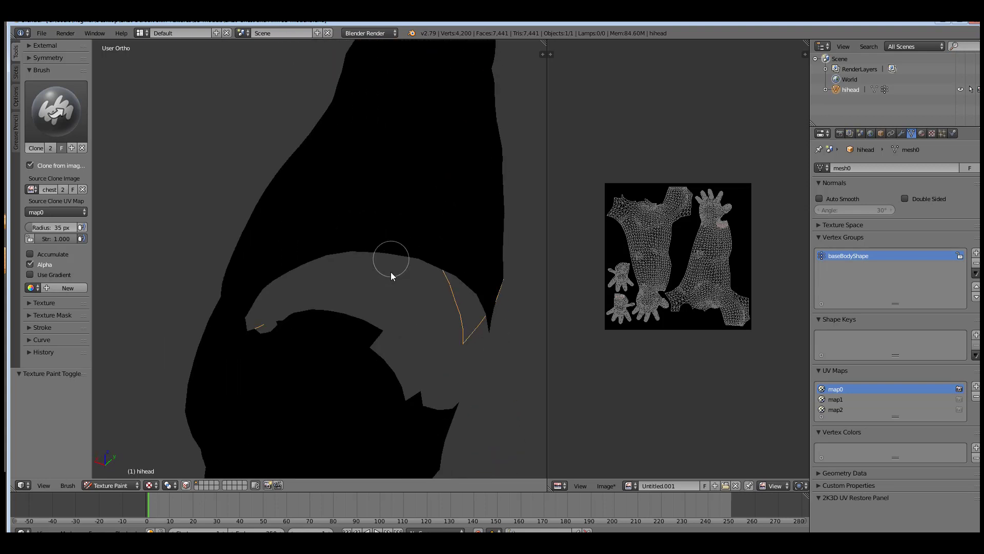
scroll(391, 275, "down", 3)
scroll(518, 129, "up", 3)
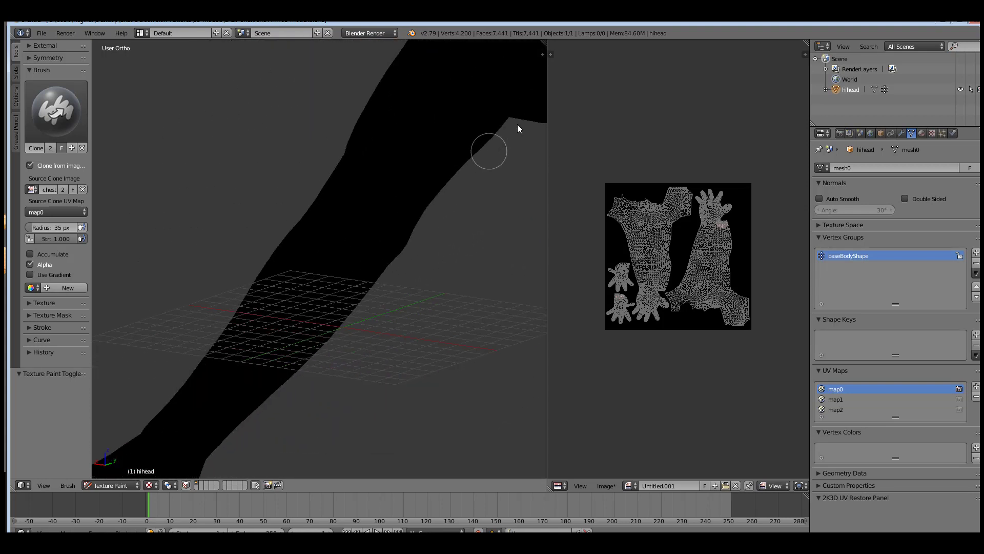
middle_click_drag(518, 128, 538, 108, "shift")
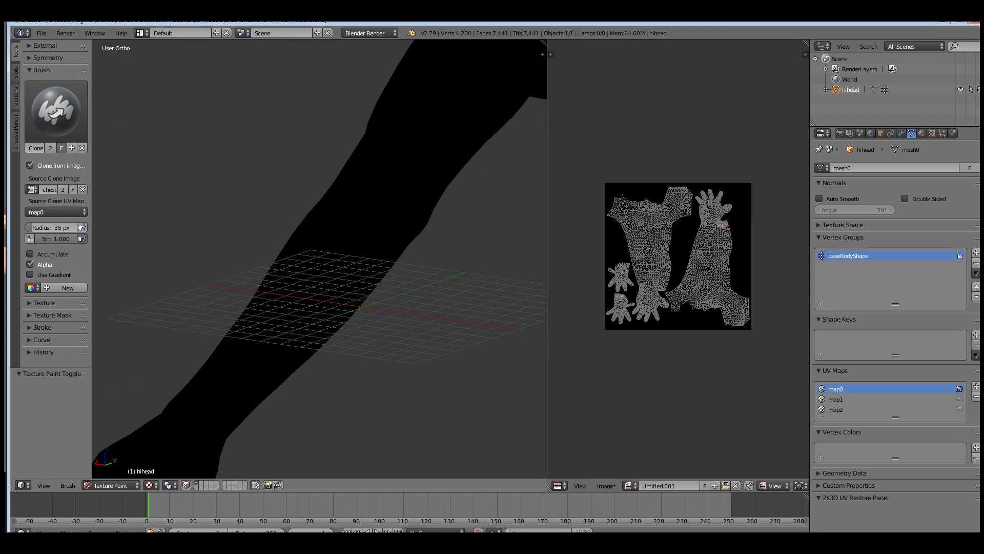
mouse_move(258, 383)
middle_mouse_down("shift")
mouse_move(263, 367)
mouse_move(238, 268)
middle_mouse_up("shift")
left_click(51, 211)
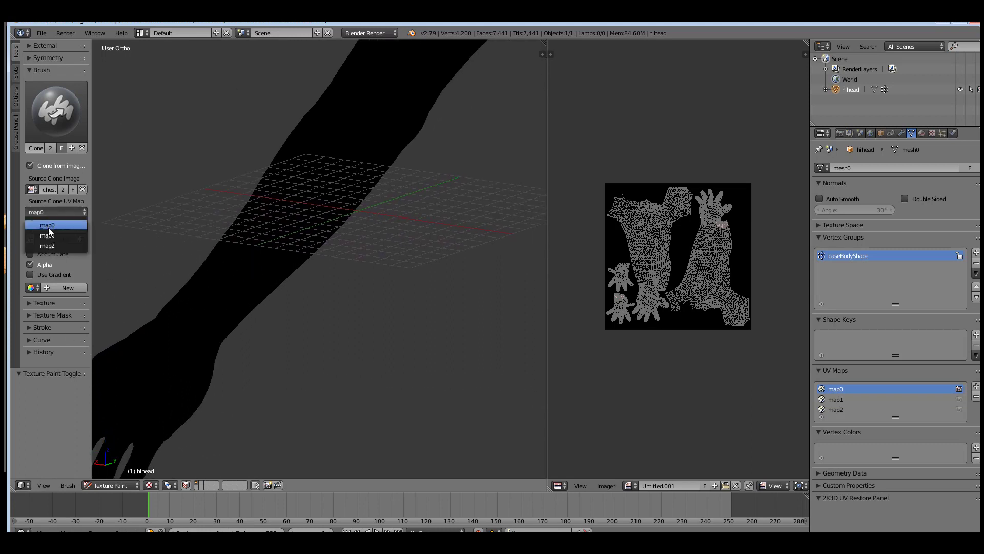
left_click(48, 227)
left_click(31, 189)
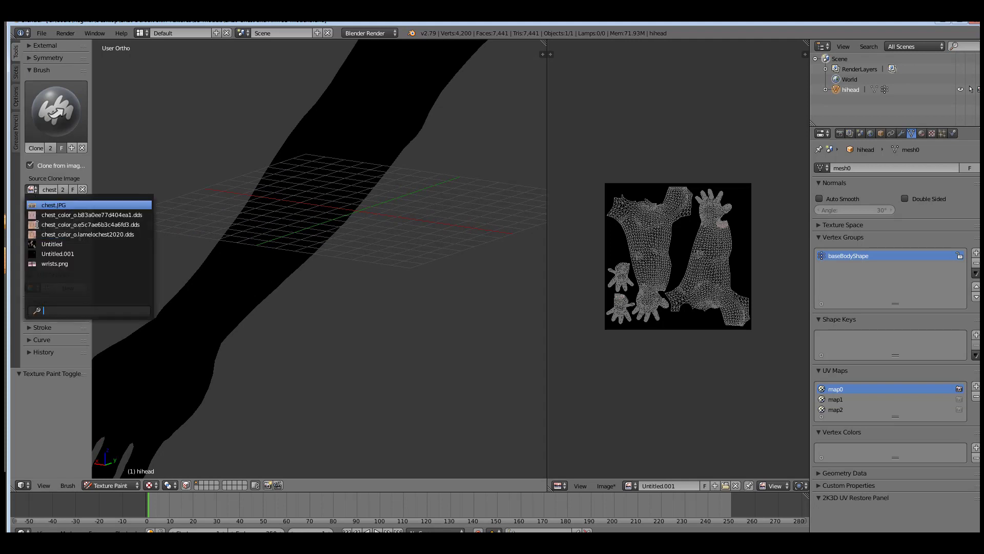
left_click(50, 265)
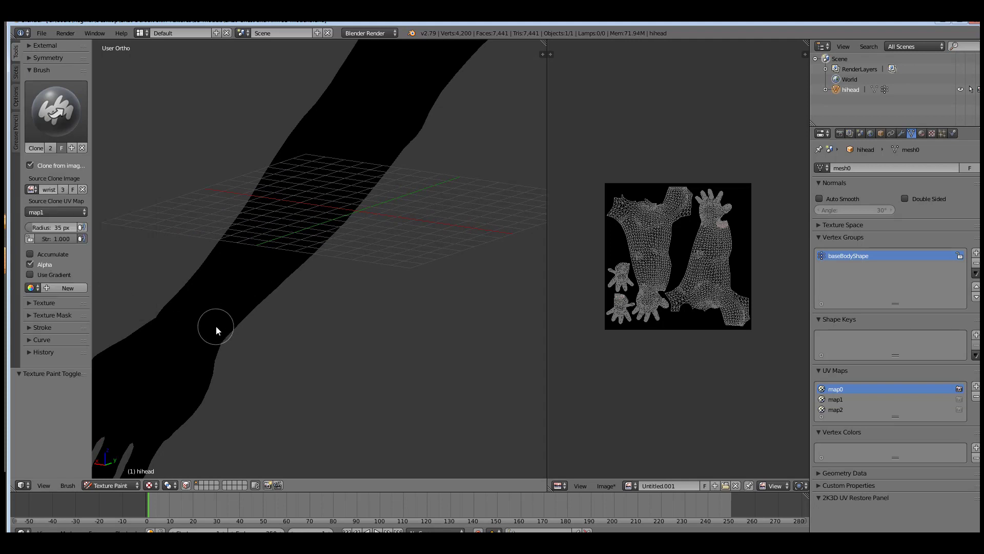
Switch the model to Object Mode and rotate it 99° in the view to raise the arm with the unpainted wrist
mouse_move(266, 365)
middle_mouse_down("shift")
mouse_move(248, 338)
mouse_move(263, 361)
middle_mouse_up("shift")
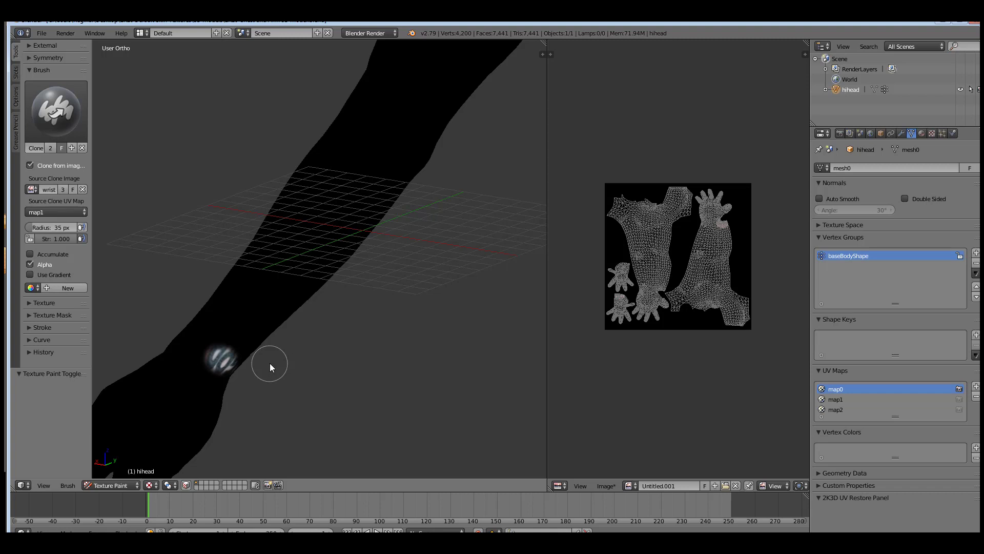
key("KP_4")
key("KP_4")
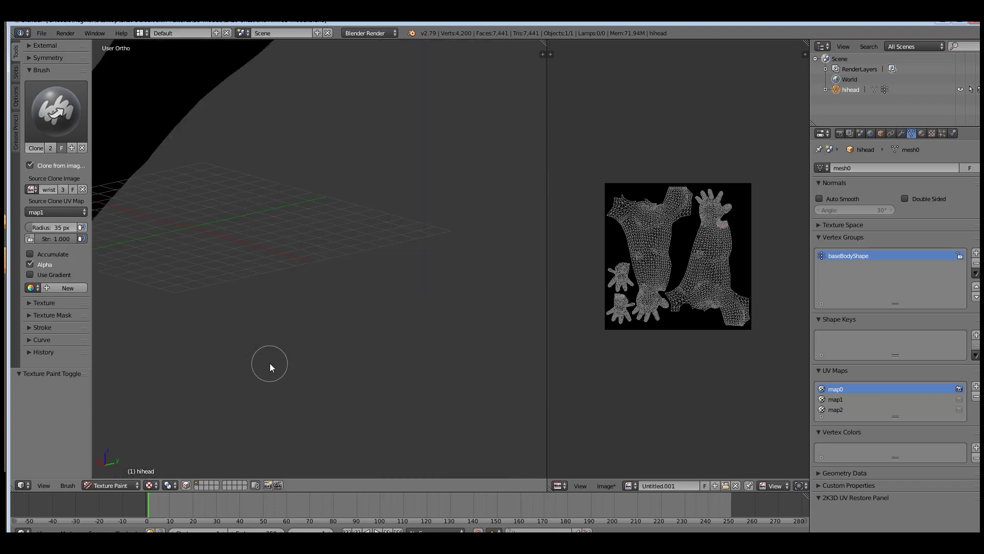
scroll(320, 318, "down", 4)
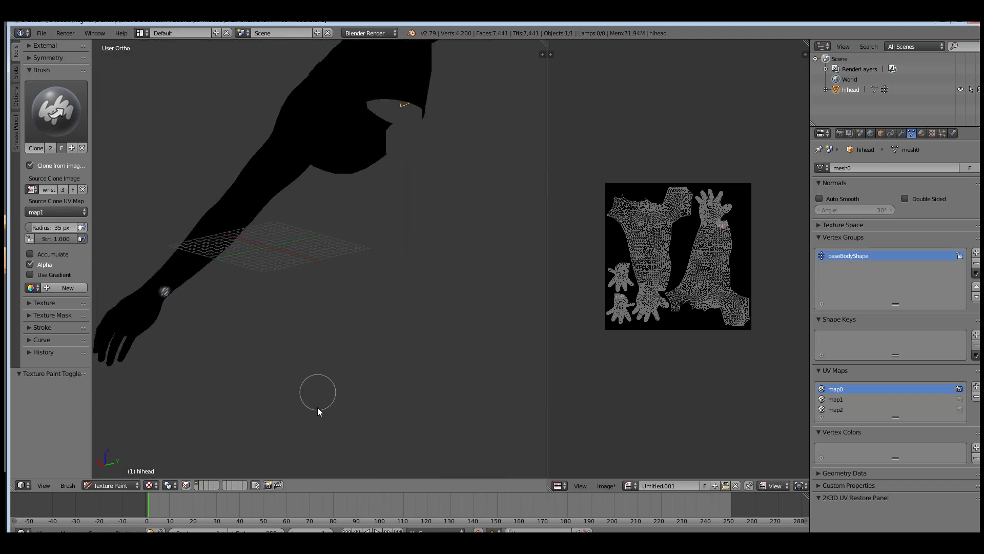
middle_click_drag(180, 303, 196, 183)
mouse_move(186, 237)
middle_mouse_down()
mouse_move(412, 272)
mouse_move(210, 408)
mouse_move(198, 344)
mouse_move(204, 309)
mouse_move(226, 425)
mouse_move(173, 413)
mouse_move(286, 259)
mouse_move(180, 114)
mouse_move(377, 334)
mouse_move(264, 343)
mouse_move(239, 423)
middle_mouse_up()
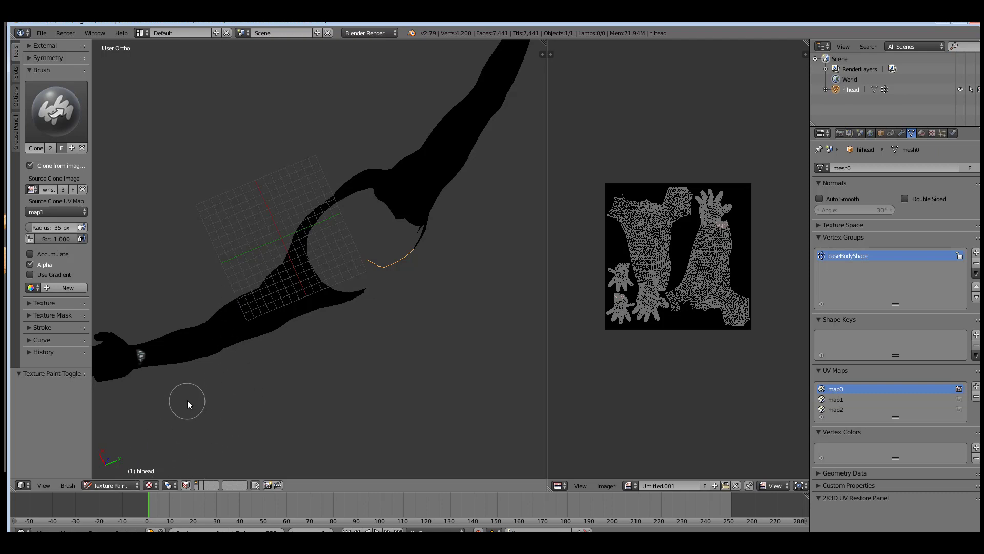
left_click(136, 484)
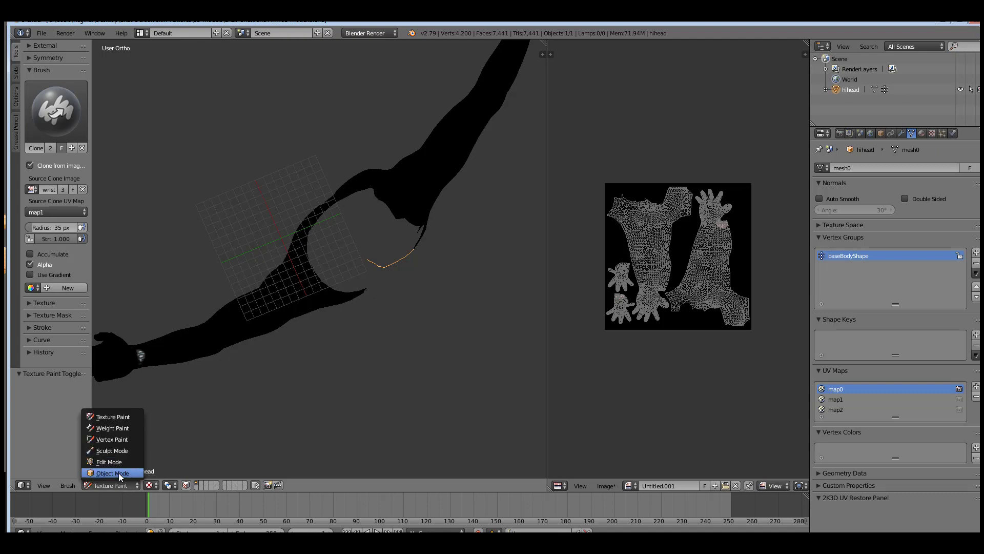
left_click(119, 471)
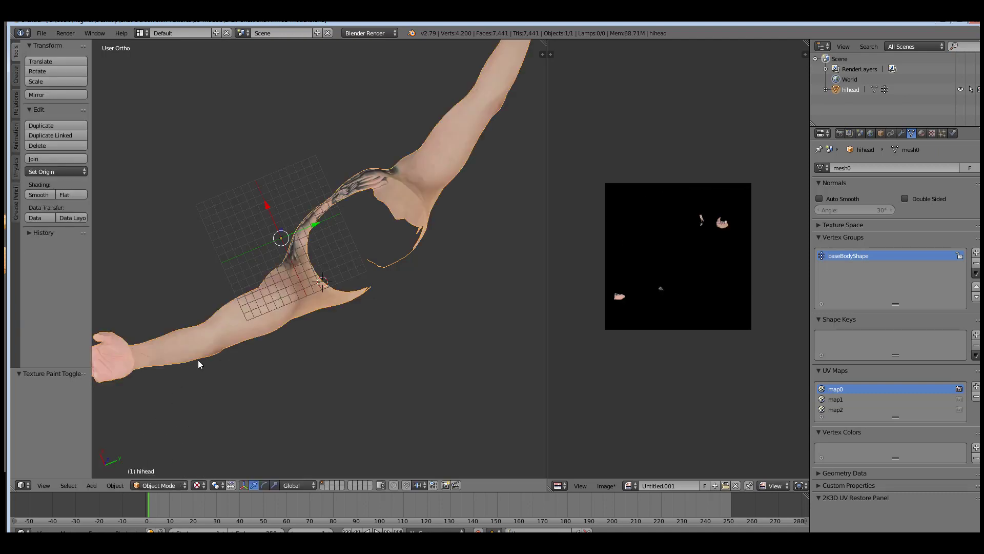
key("r")
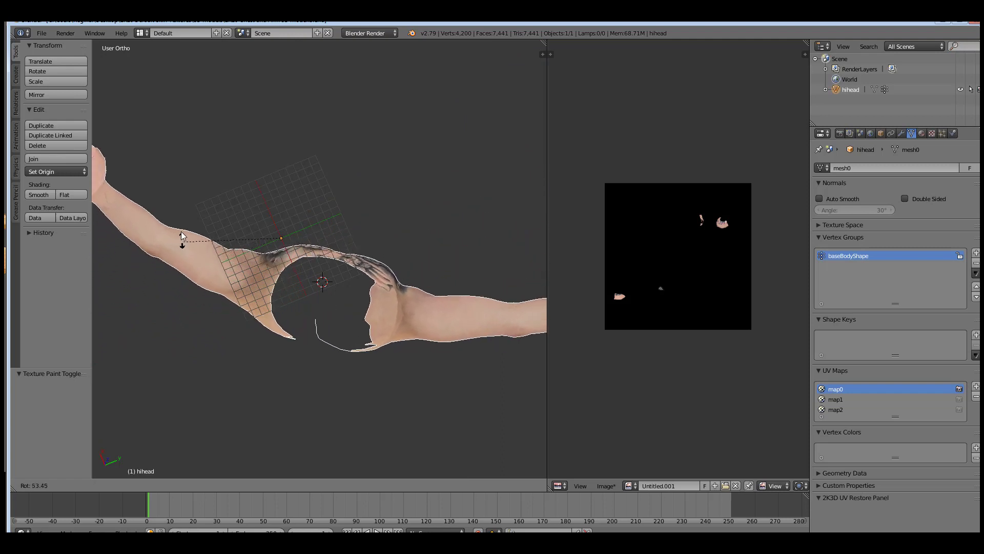
left_click(211, 171)
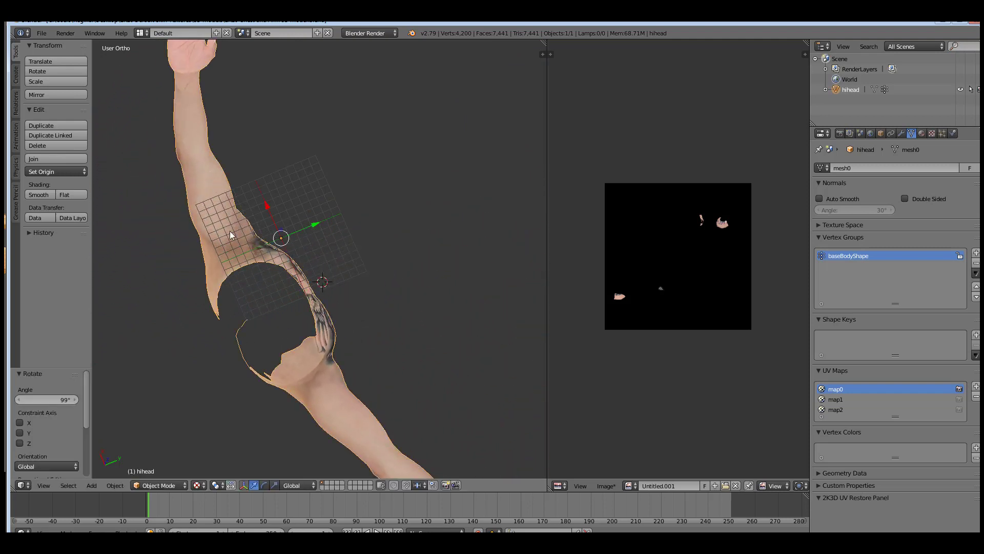
Rotate the model a further 17° in the view so the raised arm stands more upright
middle_click_drag(265, 214, 295, 427, "shift")
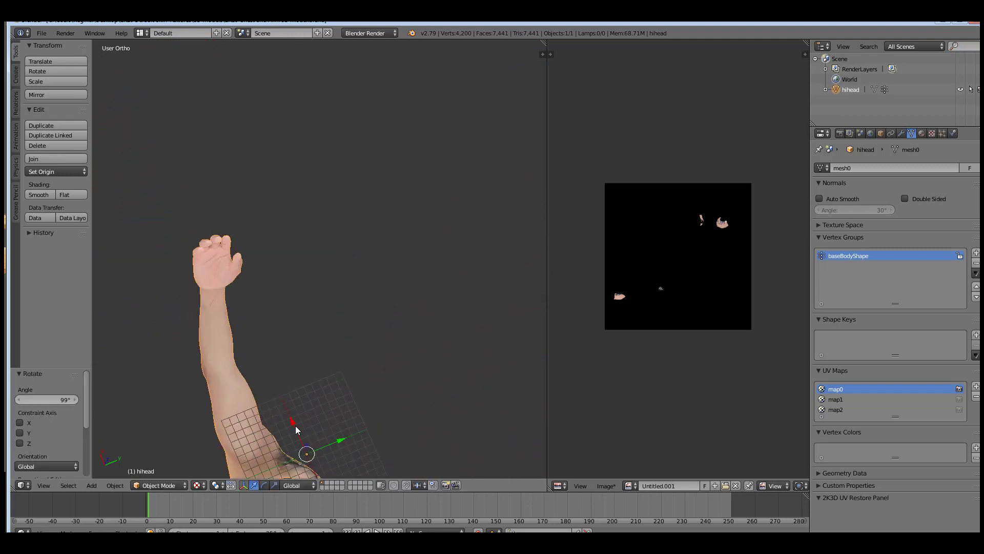
key("r")
left_click(261, 392)
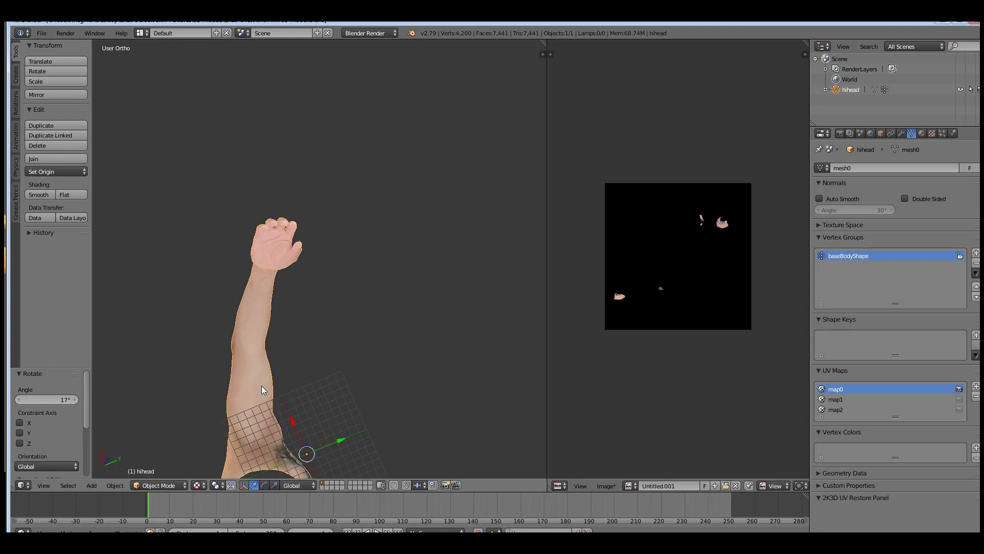
middle_click_drag(261, 392, 277, 358)
key("r")
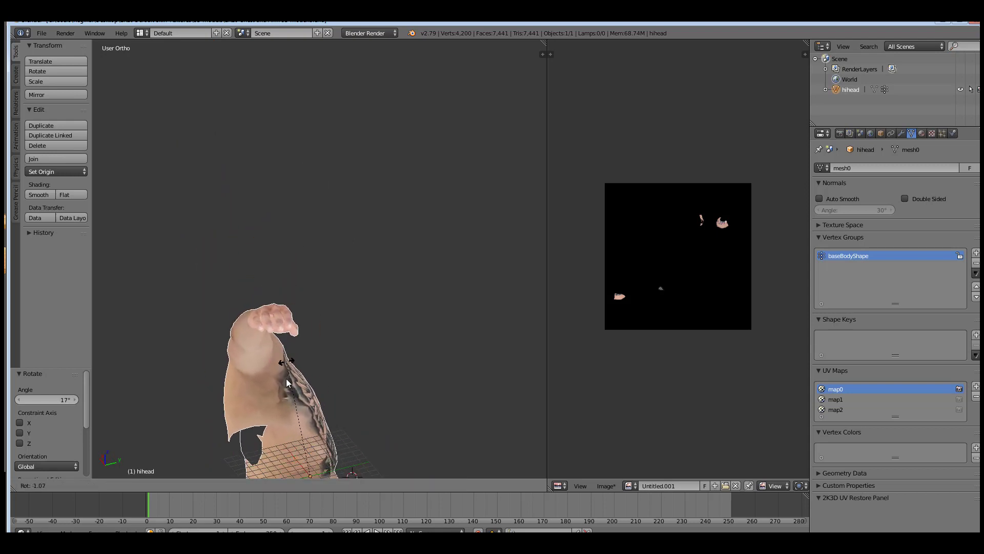
key("Escape")
key("r")
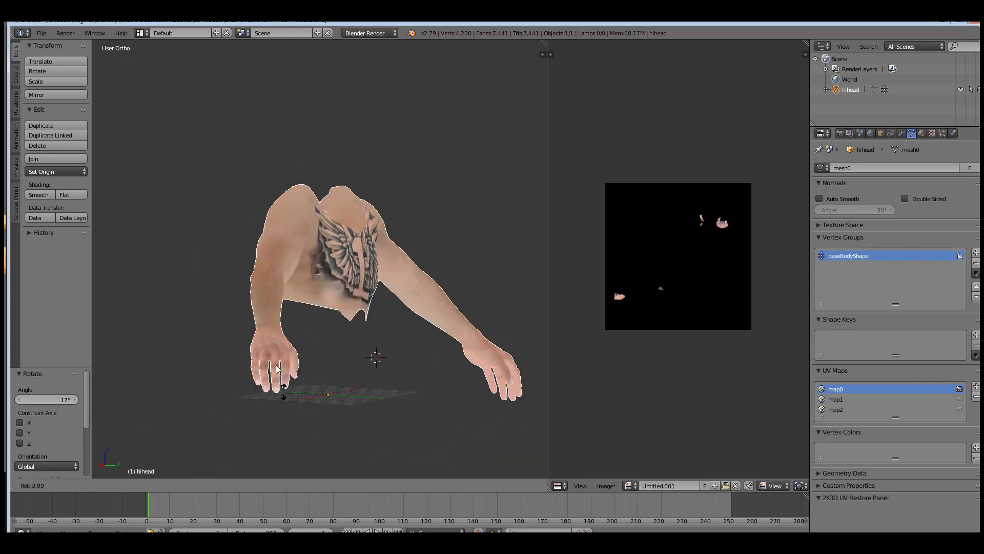
key("Escape")
key("r")
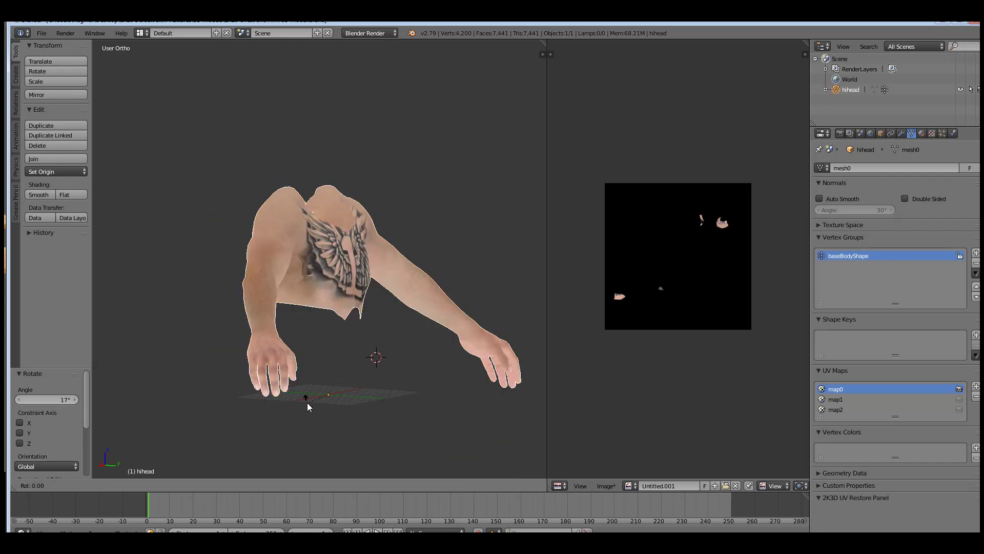
key("Escape")
key("r")
key("Escape")
Rotate the model -94.5° about the global Y axis so the inner wrist faces the view
key("r")
key("y")
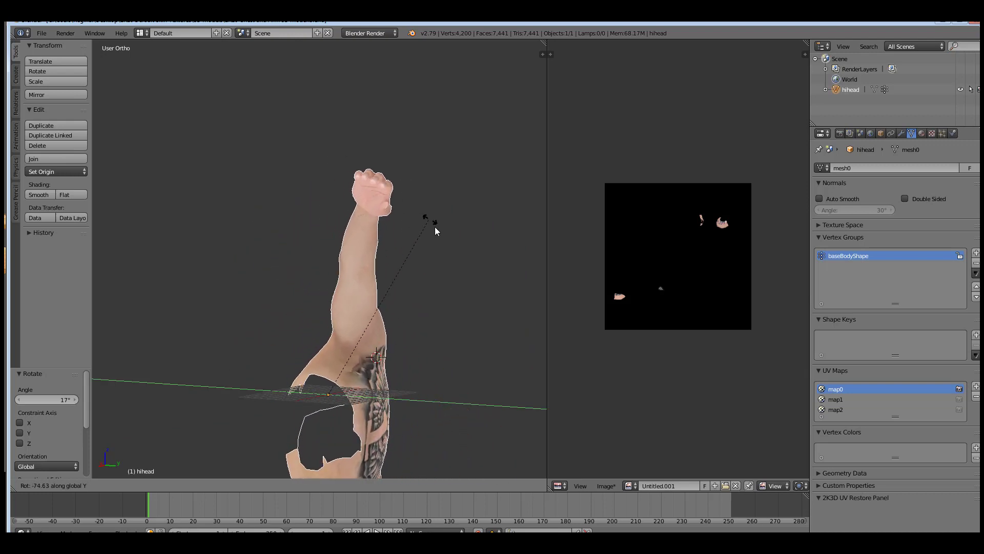
left_click(449, 291)
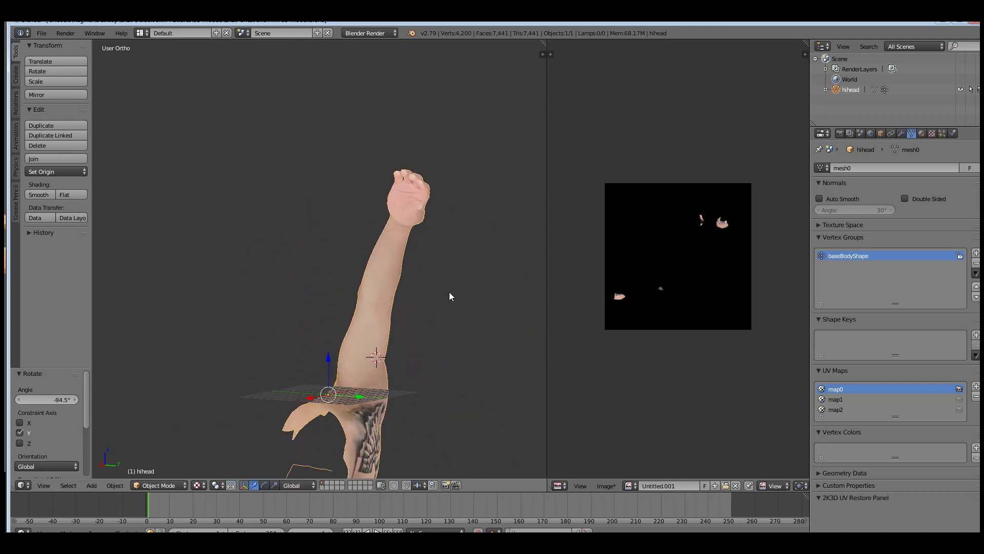
Return to Texture Paint mode and clone the GOD tattoo from wrists.png across the inner wrist and the base of the palm
middle_click_drag(441, 301, 369, 55)
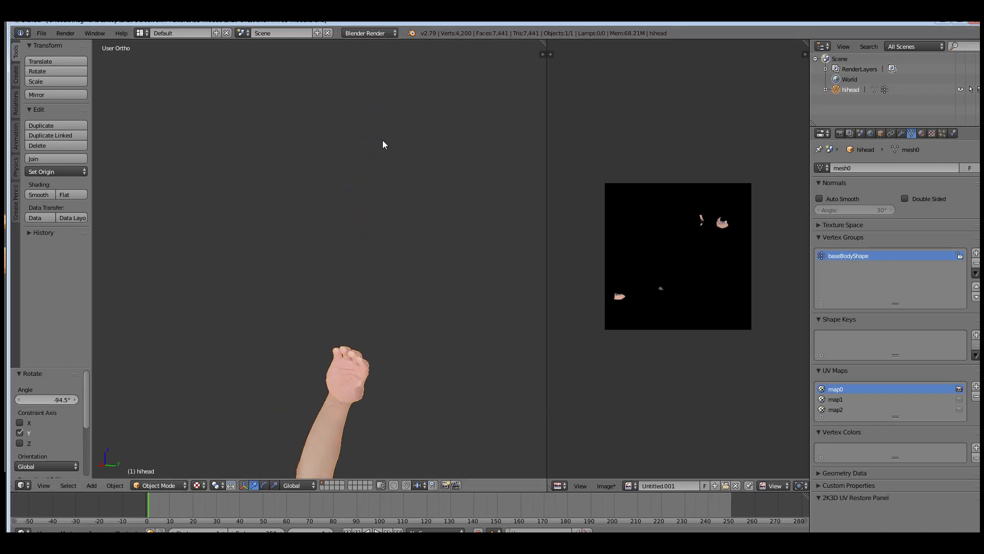
mouse_move(388, 312)
middle_mouse_down()
mouse_move(389, 303)
mouse_move(383, 360)
mouse_move(371, 255)
mouse_move(385, 183)
mouse_move(402, 248)
mouse_move(404, 204)
mouse_move(393, 382)
mouse_move(386, 263)
mouse_move(379, 362)
mouse_move(402, 336)
mouse_move(370, 294)
mouse_move(396, 312)
middle_mouse_up()
left_click(158, 485)
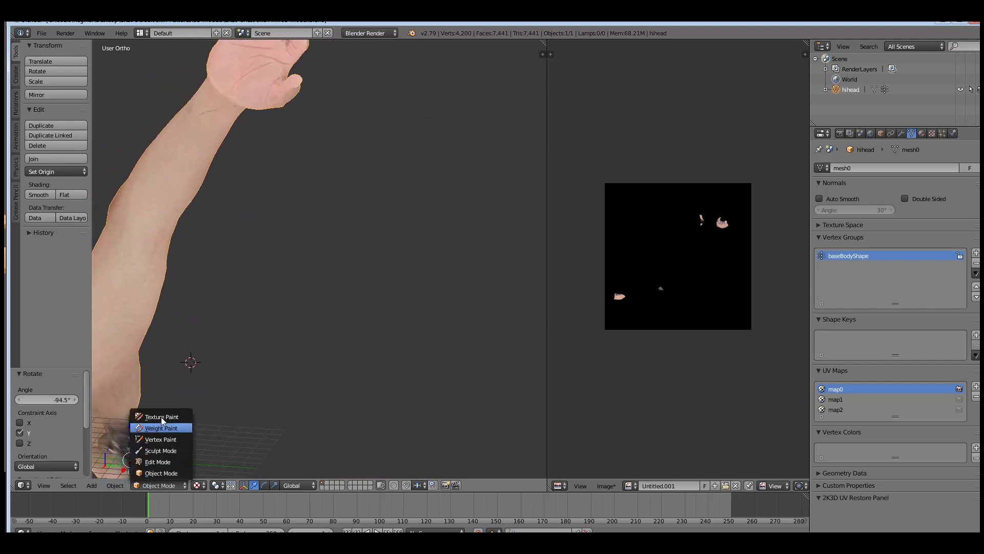
left_click(161, 417)
left_click_drag(204, 82, 216, 106)
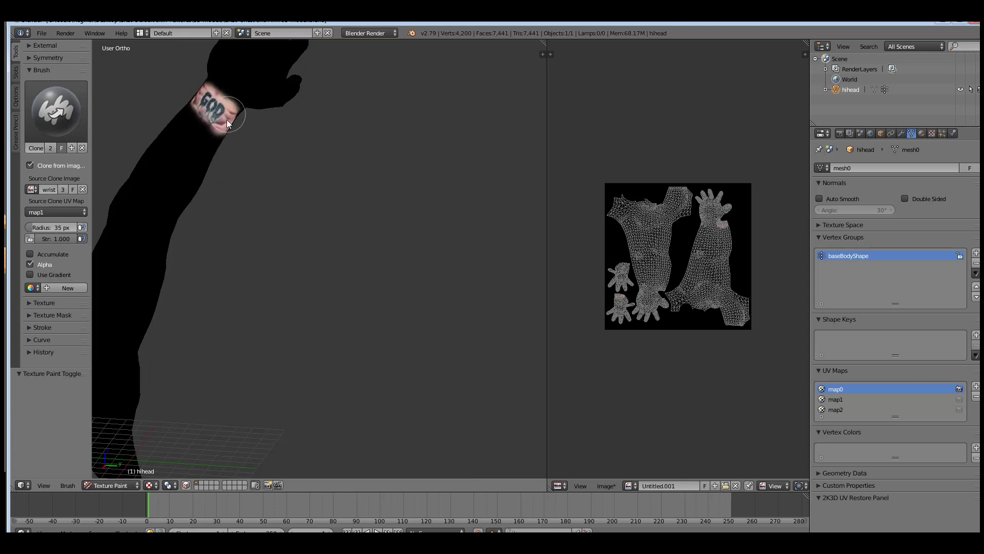
left_click_drag(226, 119, 208, 118)
middle_click_drag(200, 103, 385, 285)
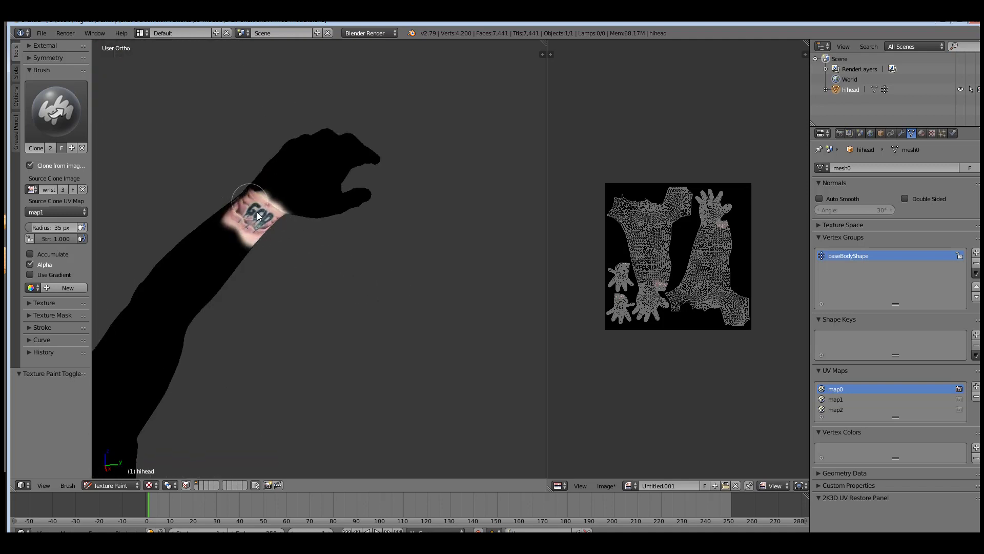
left_click_drag(257, 211, 266, 217)
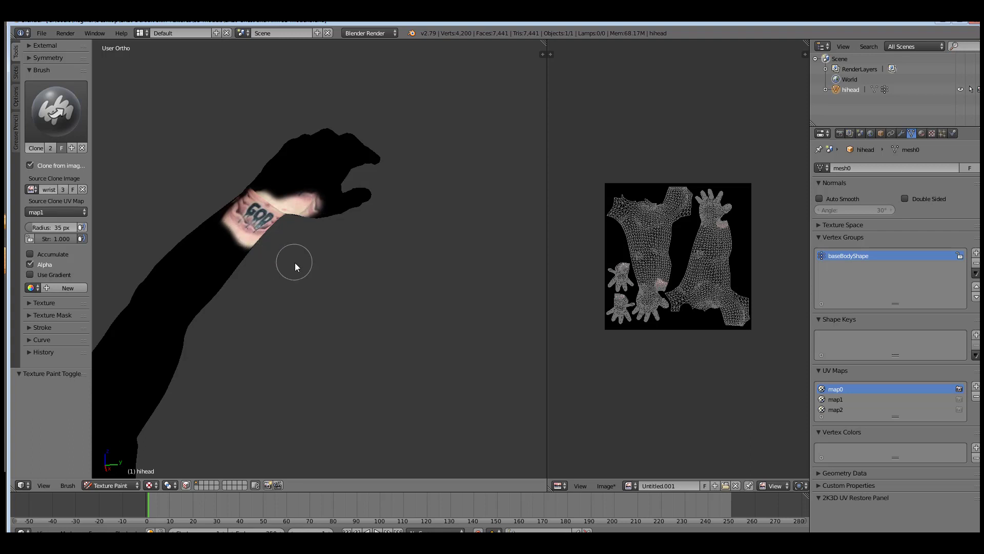
Check both painted wrists and save the painted texture as Untitled.001.png on the Desktop
middle_click_drag(294, 262, 281, 244)
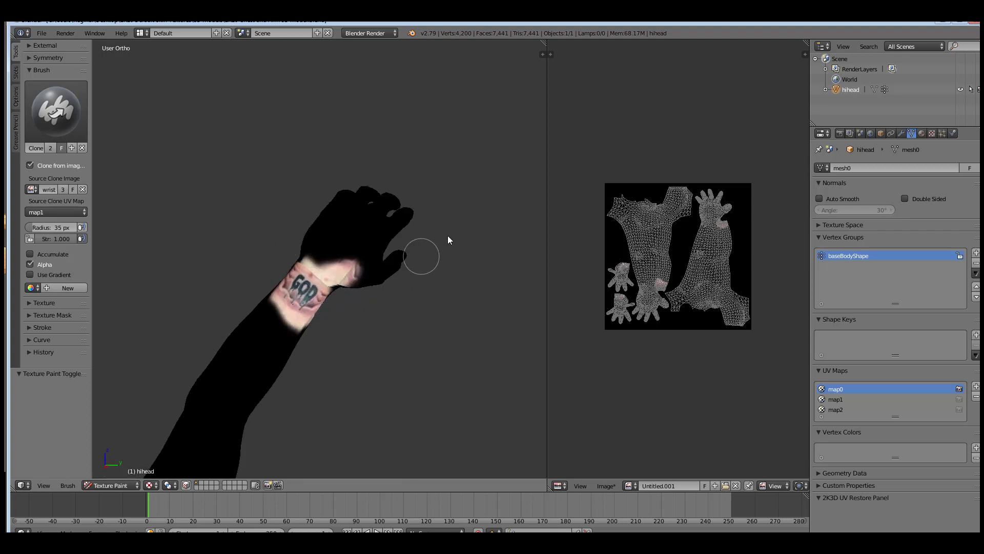
scroll(420, 307, "down", 4)
middle_click_drag(410, 374, 378, 281)
scroll(386, 242, "up", 3)
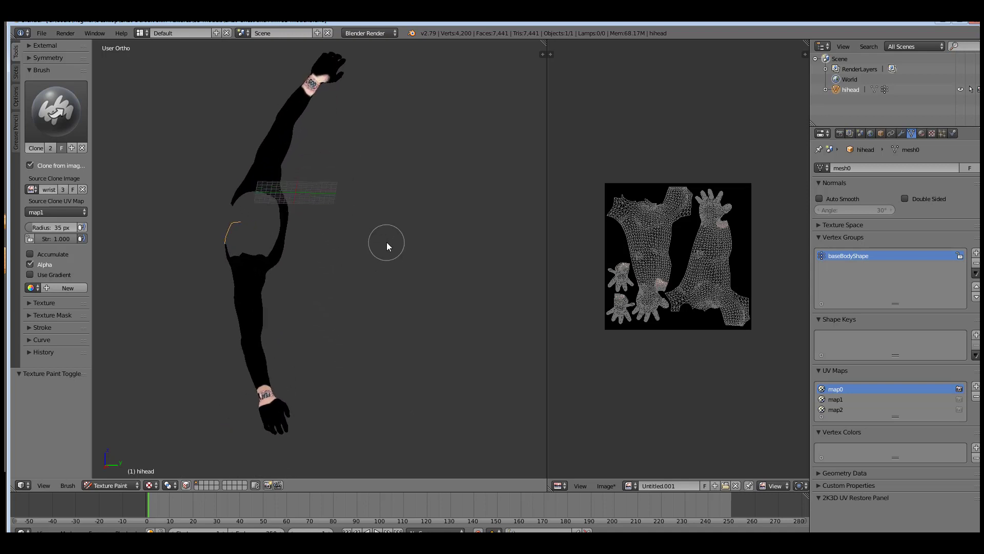
middle_click_drag(387, 242, 389, 244)
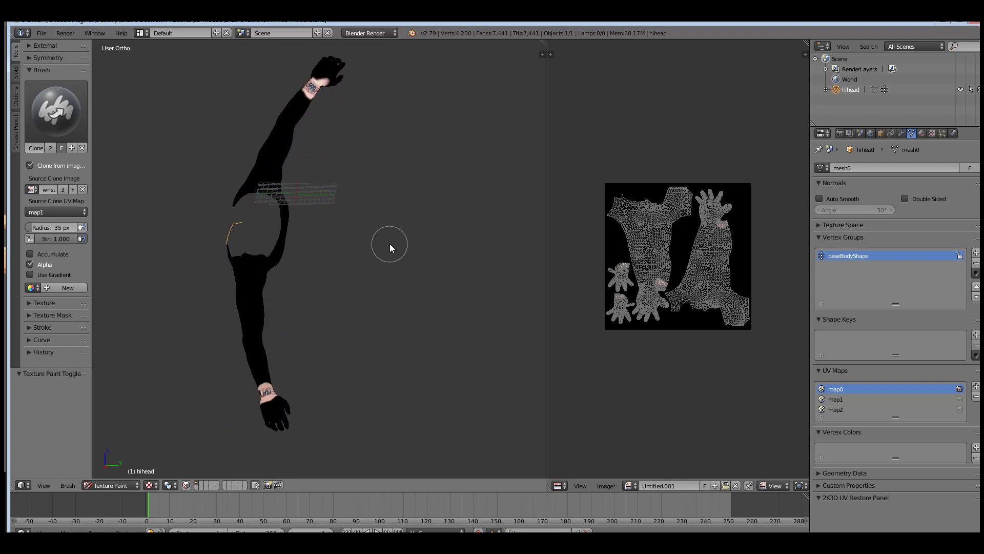
left_click(605, 485)
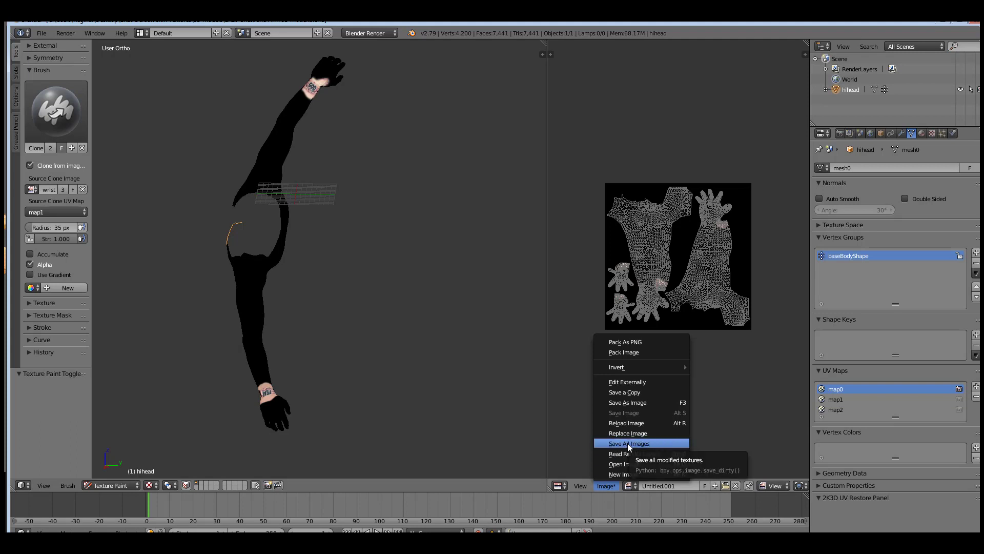
left_click(642, 401)
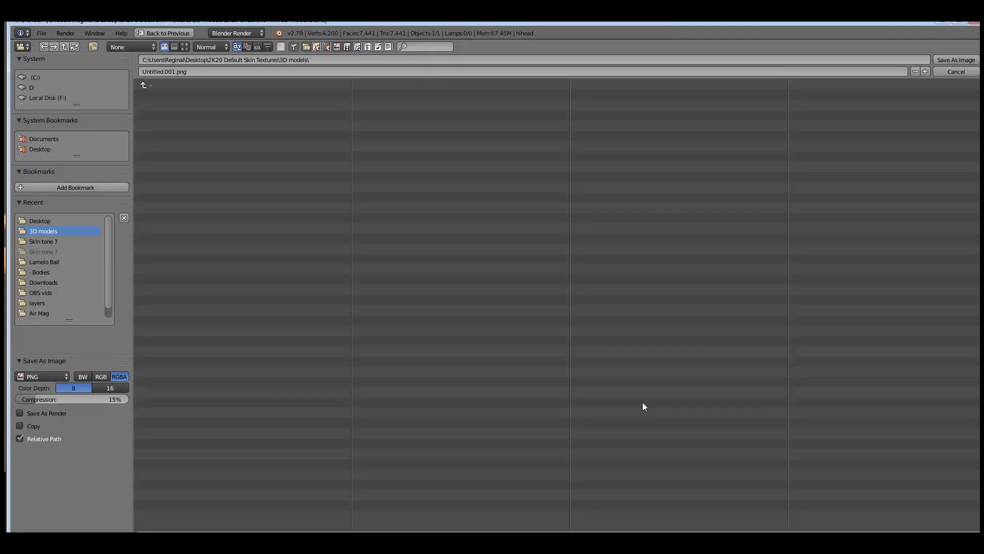
left_click(46, 149)
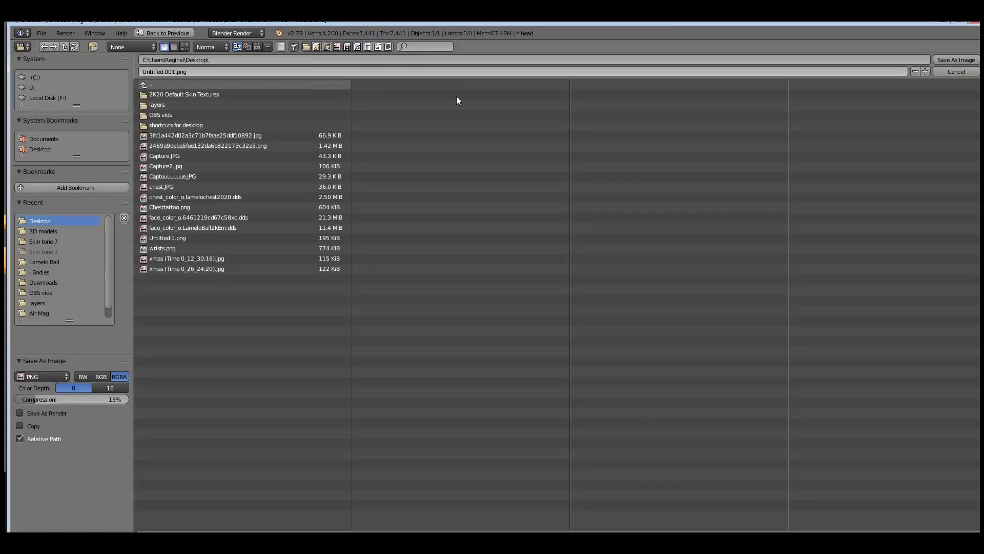
left_click(954, 61)
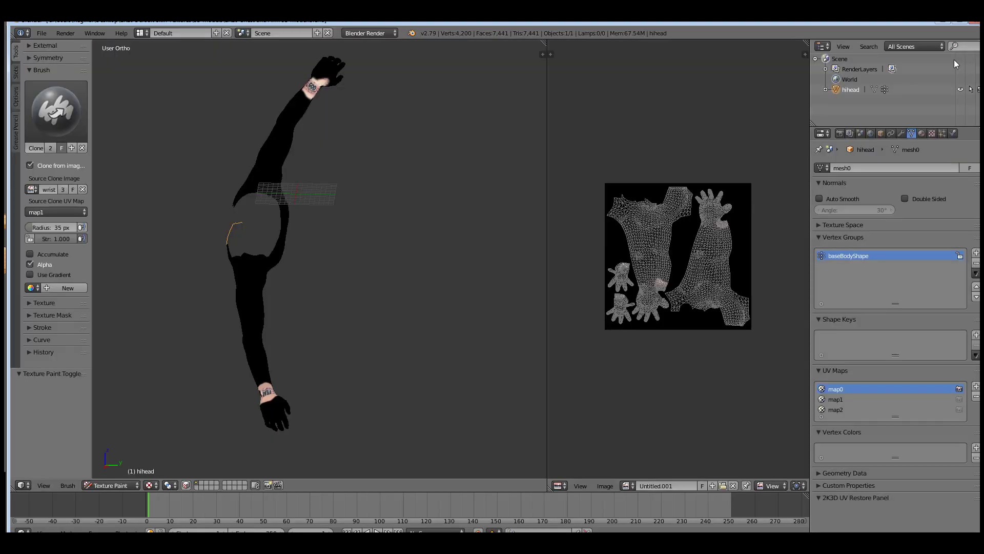
Leave Blender for the desktop and place Untitled.001.png into the open chest_color_o texture document in Photoshop
left_click(942, 23)
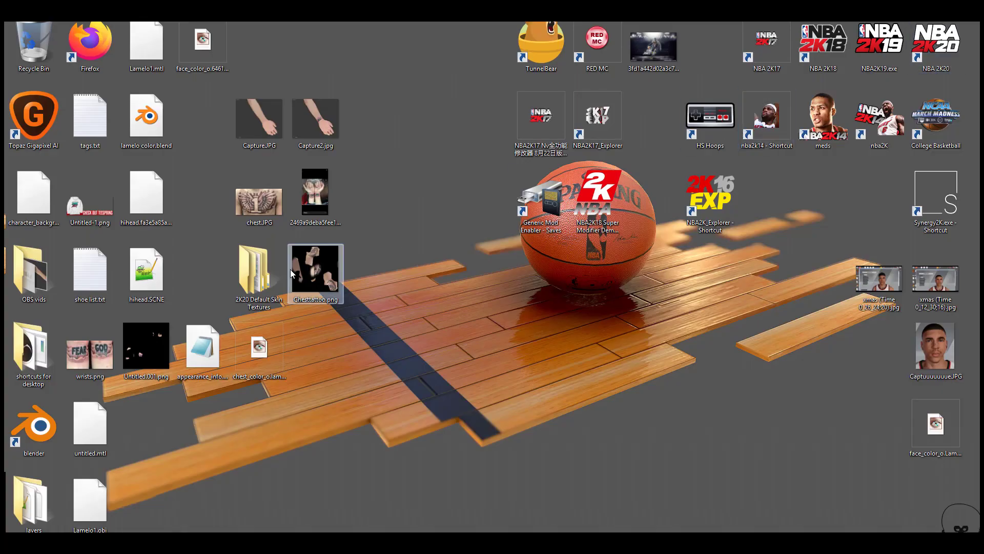
left_click_drag(148, 339, 331, 351)
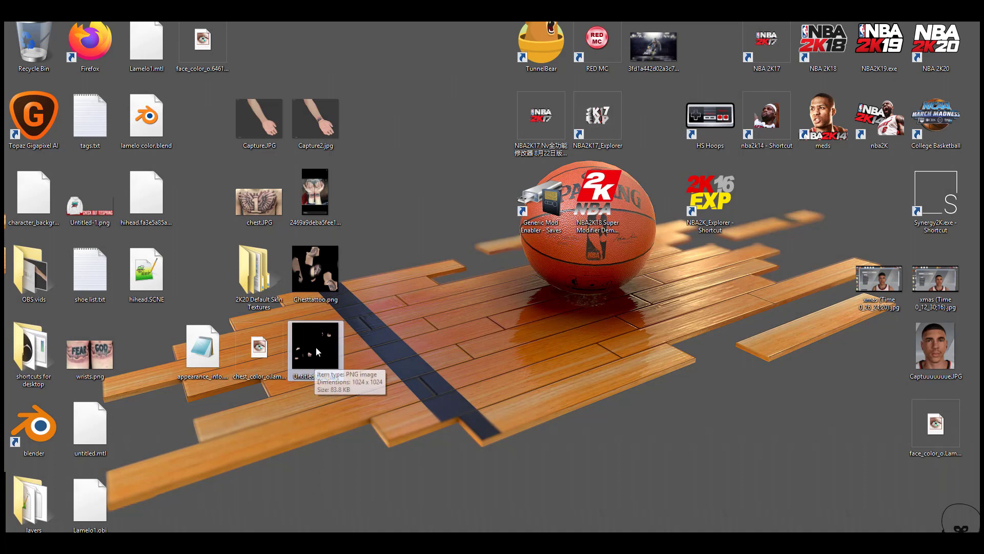
left_click_drag(316, 346, 527, 290)
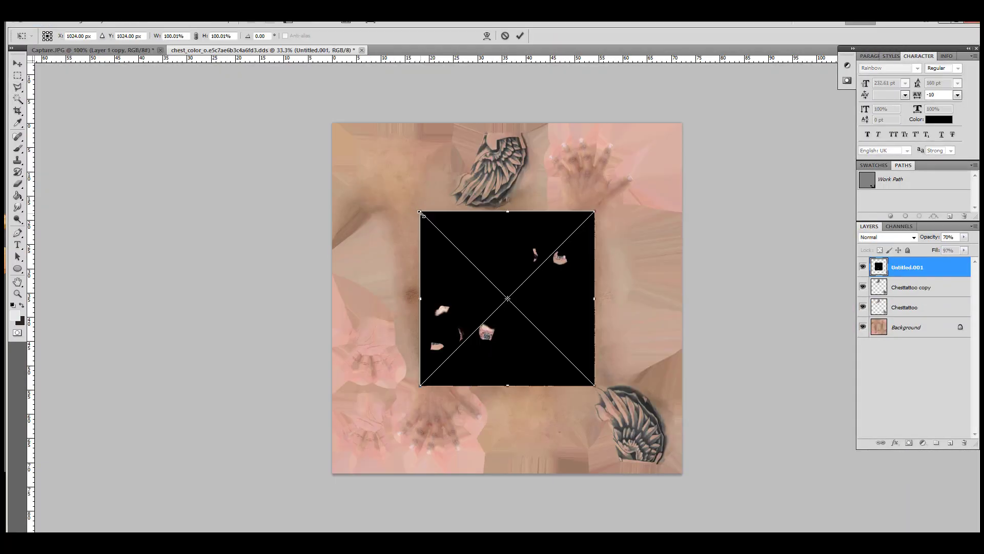
Scale the placed Untitled.001 image to about 200% so it covers the whole canvas, and commit the placement
left_click_drag(418, 209, 336, 125)
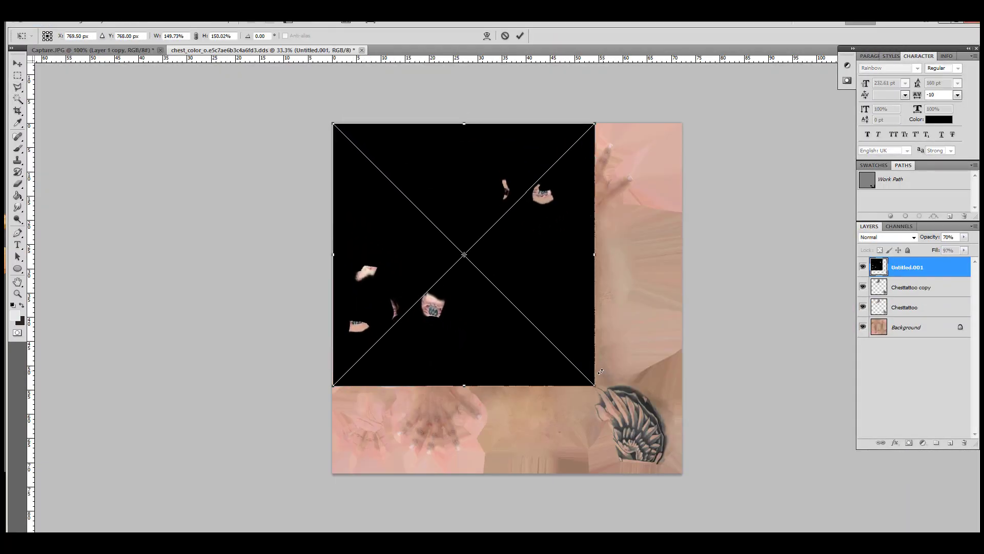
left_click_drag(597, 387, 684, 476)
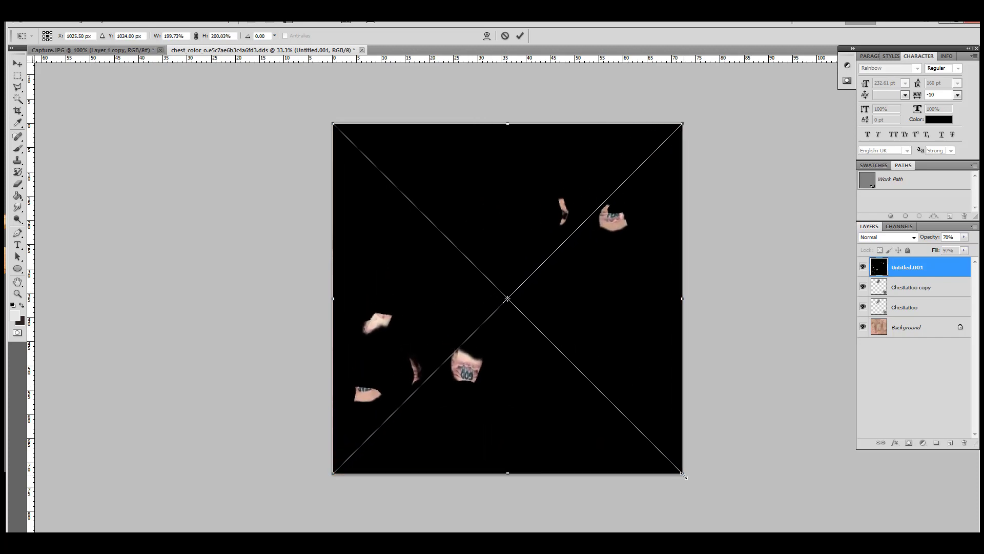
left_click(521, 36)
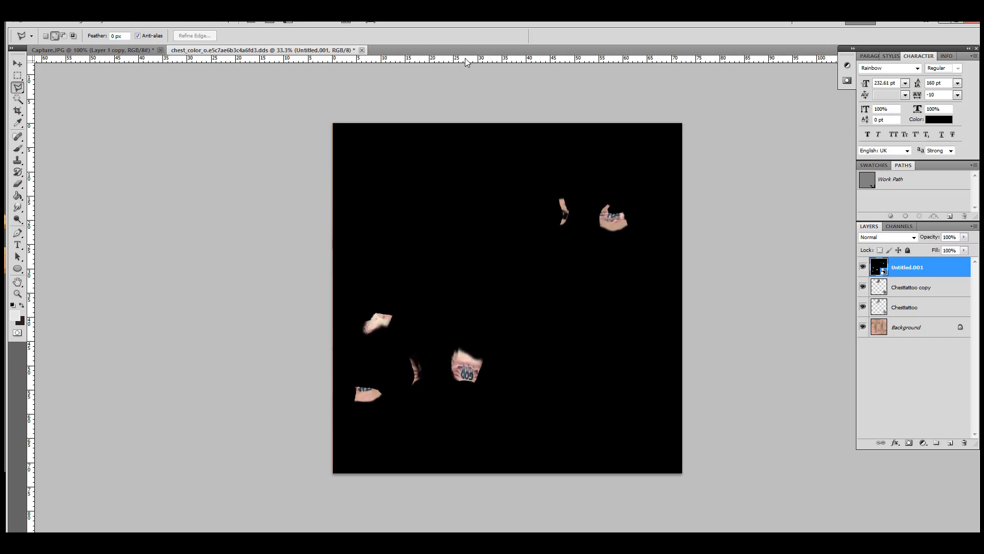
Select the black background of the Untitled.001 layer with the Magic Wand, rasterize the layer, delete the selected black area, and deselect
left_click(24, 101)
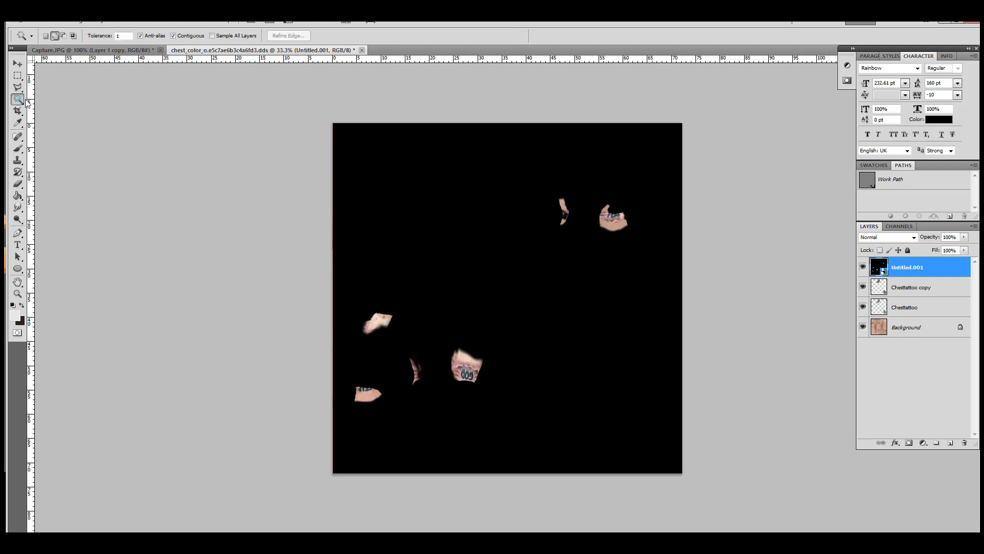
left_click(497, 247)
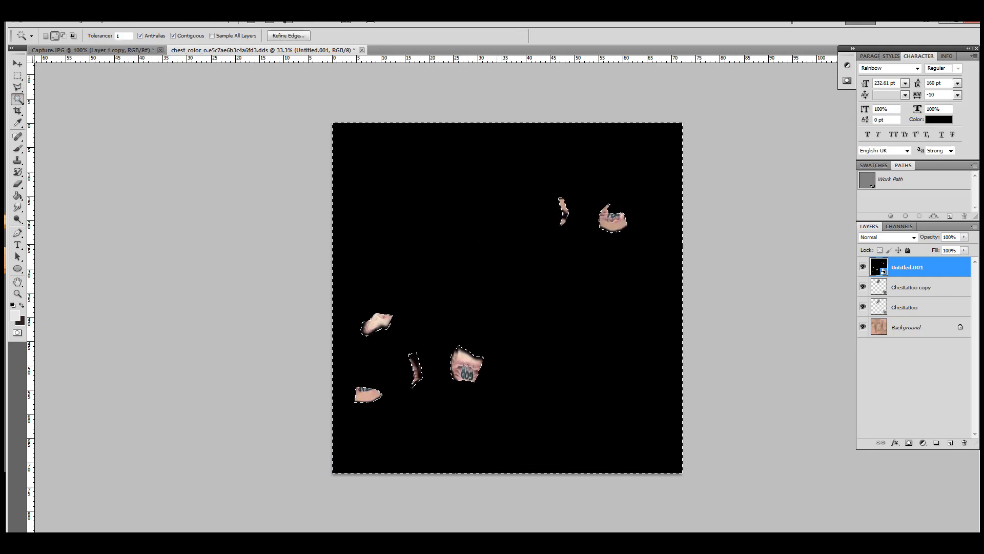
key("Delete")
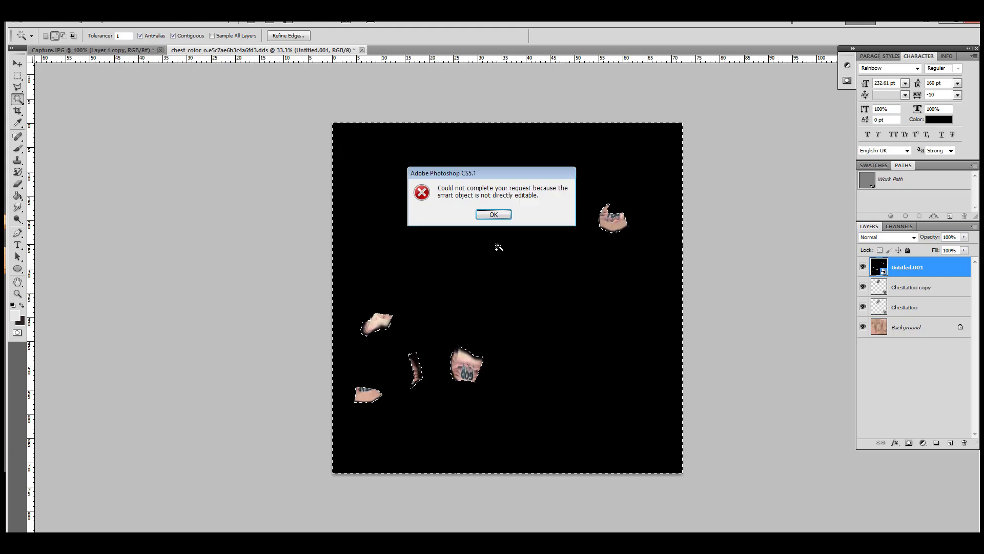
key("Return")
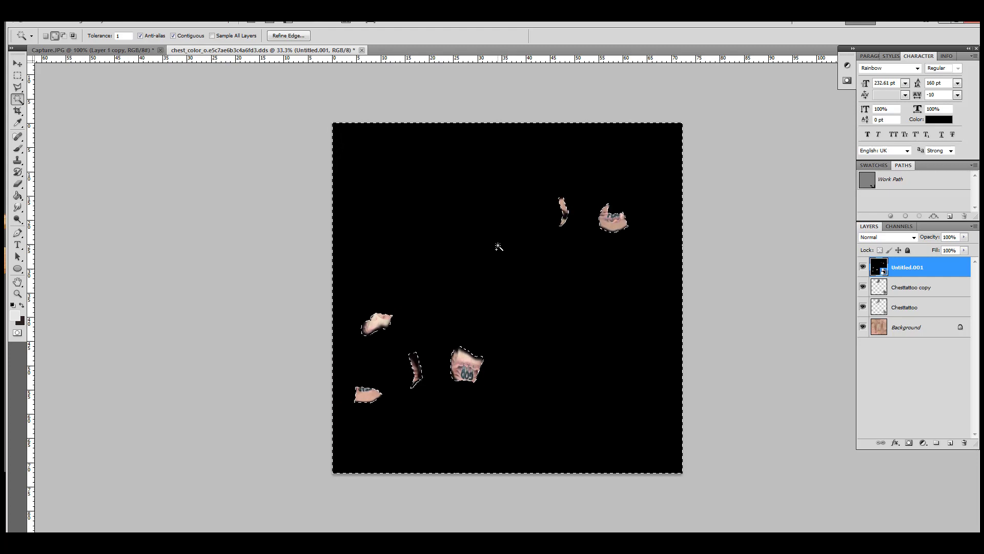
right_click(902, 267)
left_click(789, 380)
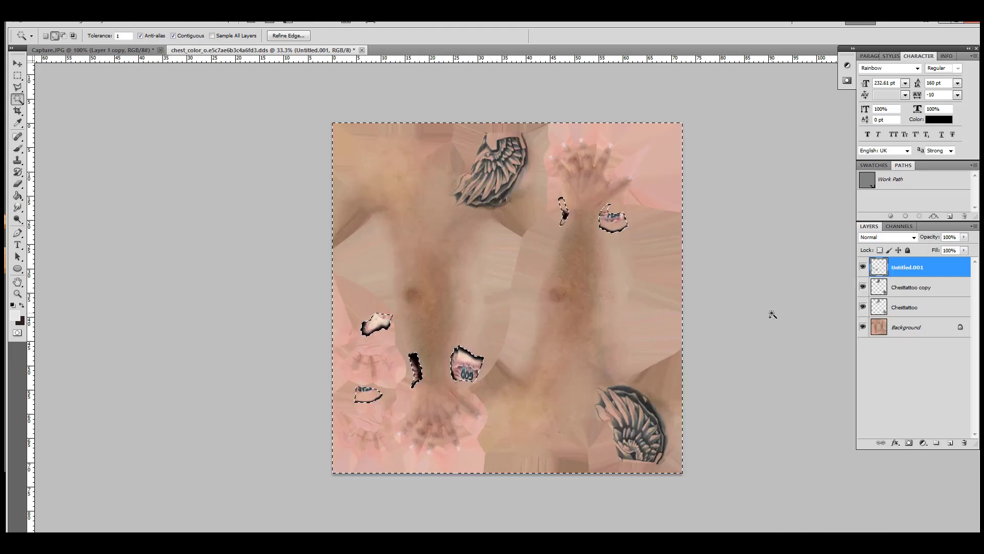
key("ctrl+d")
Set the Eraser size to 62 and erase the black fringes around the GOD, FEAR and other wrist patches
key("e")
key("ctrl+plus")
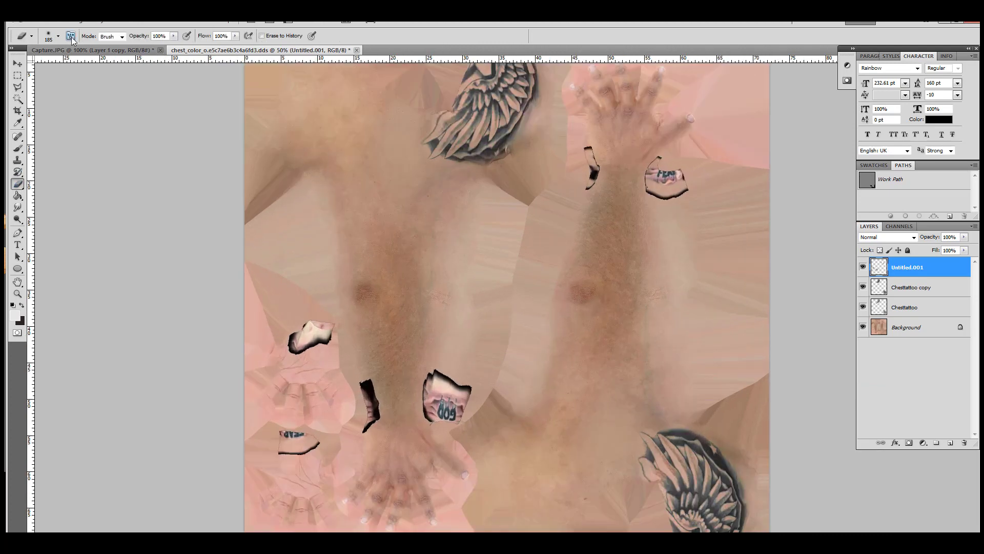
left_click(57, 36)
type("62")
key("Return")
mouse_move(380, 378)
left_mouse_down()
mouse_move(368, 394)
mouse_move(378, 424)
mouse_move(381, 413)
left_mouse_up()
mouse_move(443, 373)
left_mouse_down()
mouse_move(469, 380)
mouse_move(428, 369)
mouse_move(433, 463)
mouse_move(416, 401)
mouse_move(450, 428)
mouse_move(460, 385)
mouse_move(442, 375)
mouse_move(454, 384)
left_mouse_up()
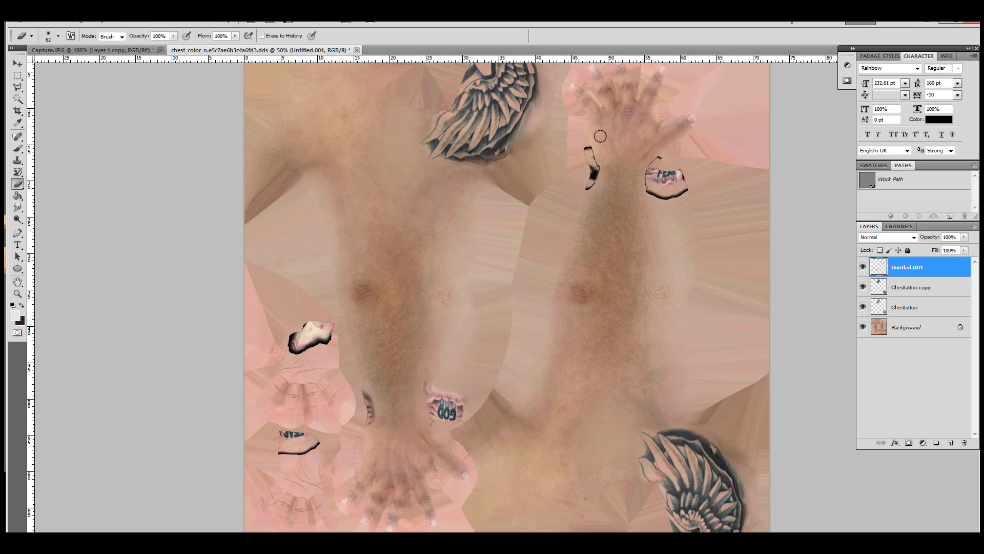
mouse_move(592, 148)
left_mouse_down()
mouse_move(664, 204)
mouse_move(686, 186)
mouse_move(687, 169)
mouse_move(645, 162)
mouse_move(638, 188)
mouse_move(675, 164)
left_mouse_up()
mouse_move(276, 467)
left_mouse_down()
mouse_move(312, 453)
mouse_move(275, 441)
left_mouse_up()
mouse_move(292, 322)
left_mouse_down()
mouse_move(299, 330)
mouse_move(333, 320)
mouse_move(323, 346)
mouse_move(287, 339)
mouse_move(326, 342)
left_mouse_up()
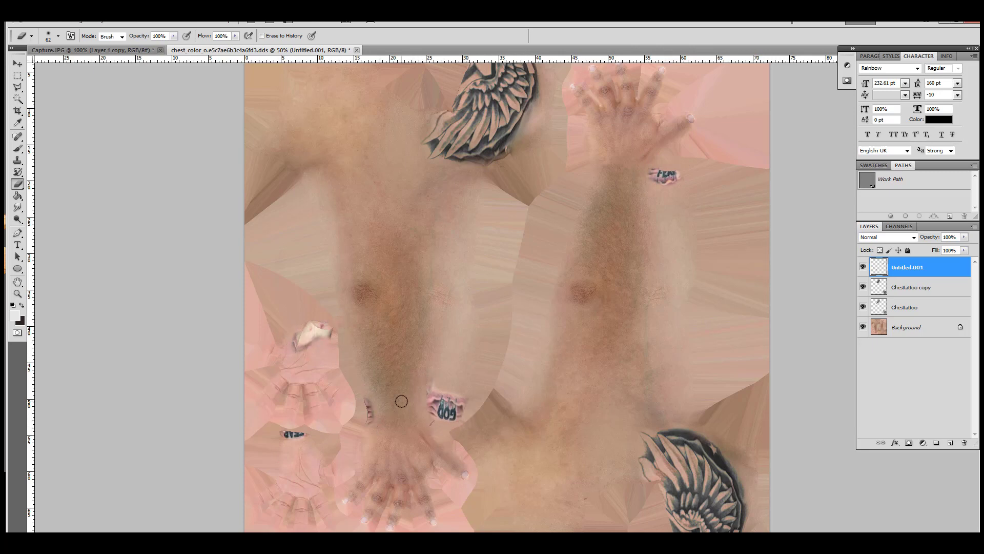
Convert the Background into an editable Layer 0 and choose the Clone Stamp tool for it
key("s")
left_click(904, 327)
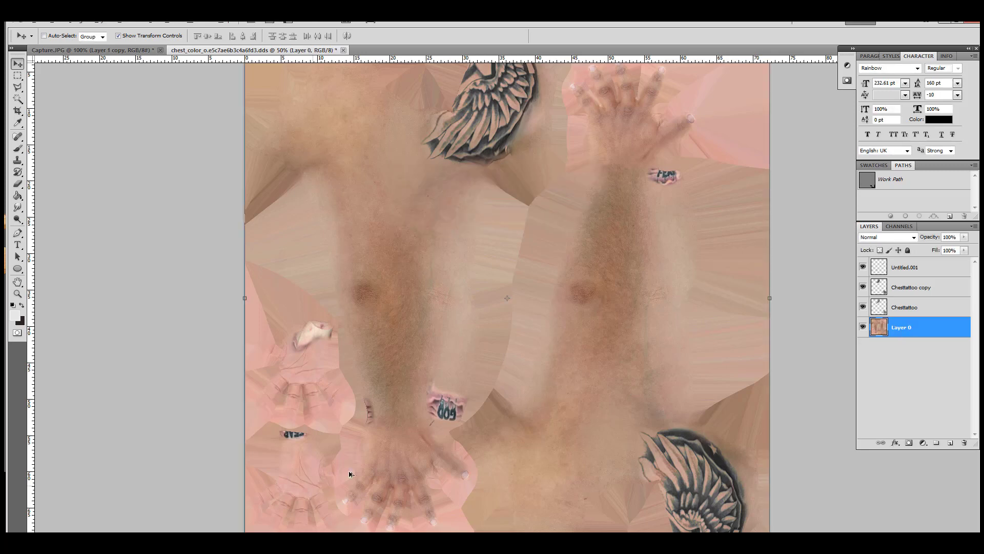
left_click(58, 36)
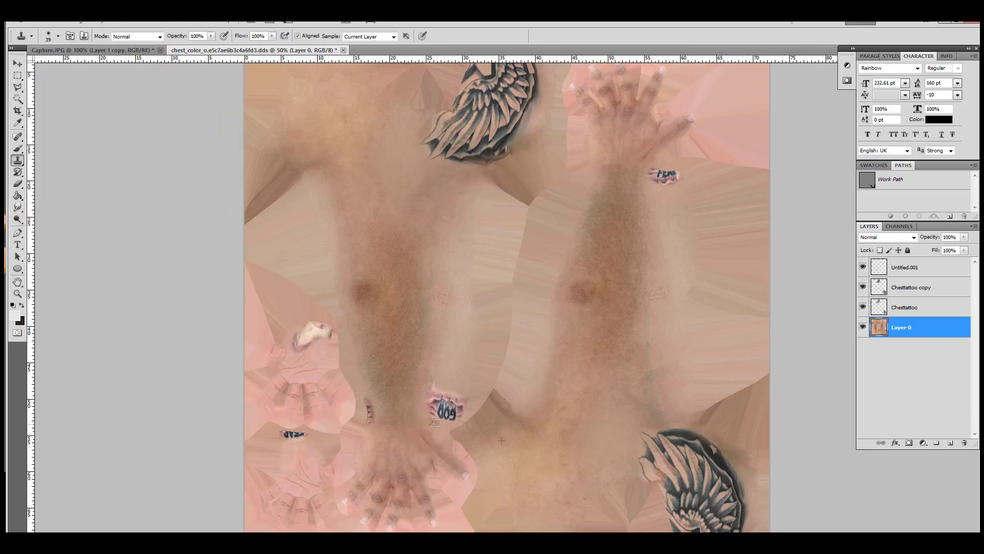
Return to the Untitled.001 layer with the Eraser and trim the upper edge of the pale palm patch
left_click(914, 289)
left_click(905, 307)
key("e")
left_click(913, 287)
left_click(905, 307)
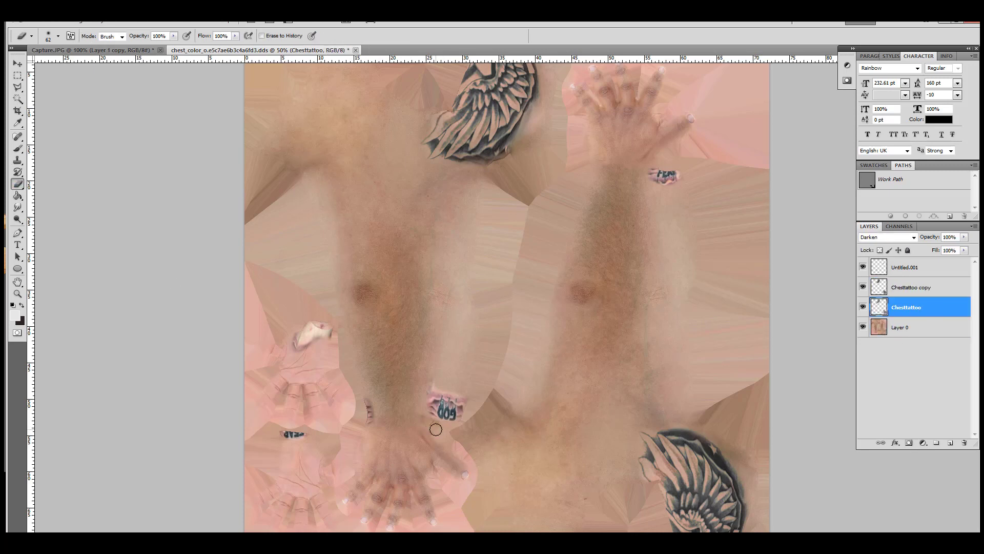
left_click(911, 267)
mouse_move(320, 305)
left_mouse_down()
mouse_move(330, 334)
mouse_move(297, 325)
left_mouse_up()
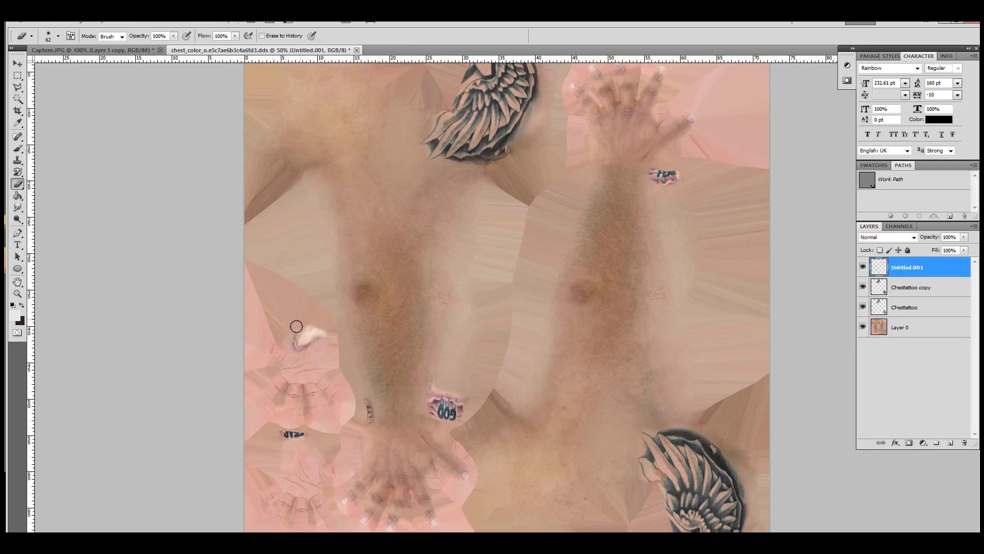
Rename the Untitled.001 layer to Wrist
double_click(911, 268)
type("Wrist")
key("Return")
Duplicate the Wrist layer and set the copy's blend mode to Multiply
right_click(916, 265)
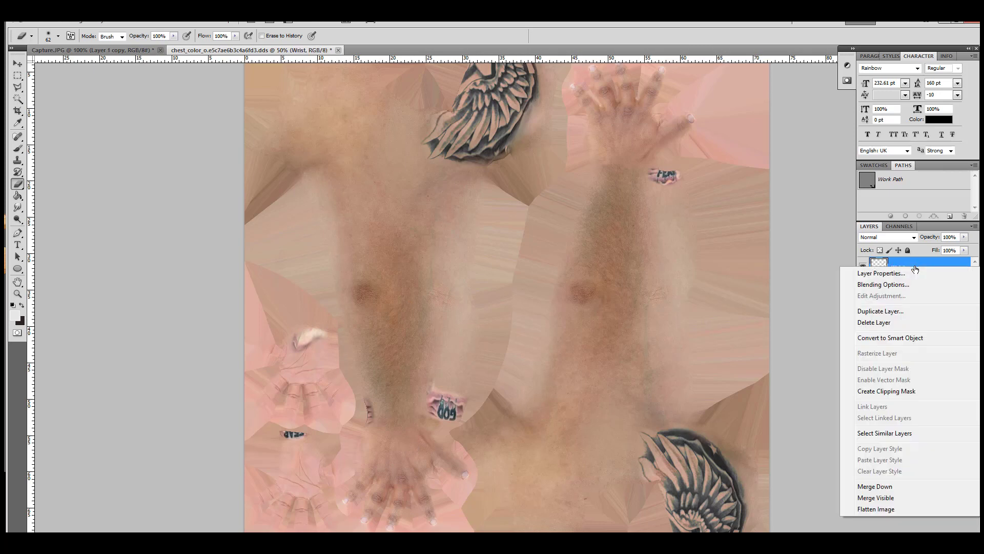
left_click(905, 311)
left_click(584, 178)
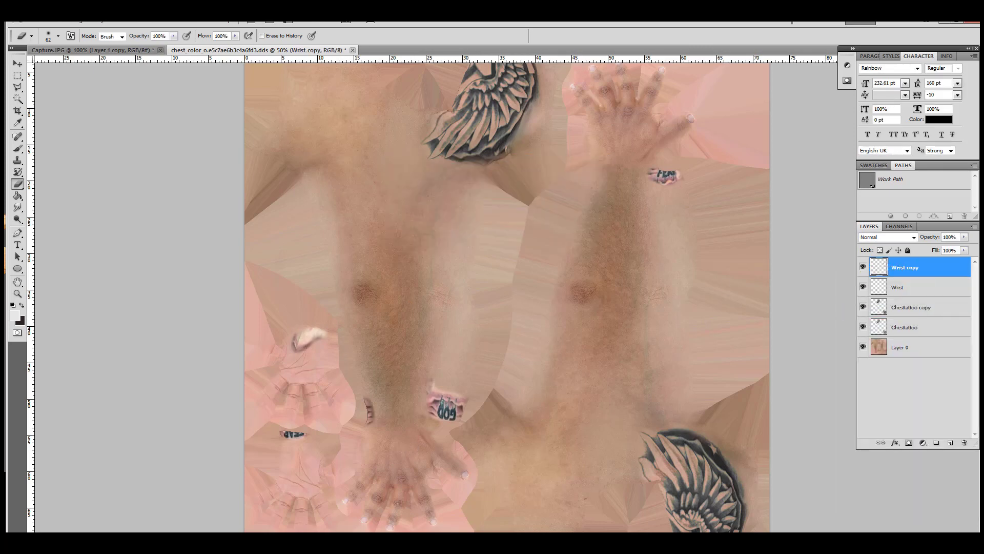
left_click(879, 238)
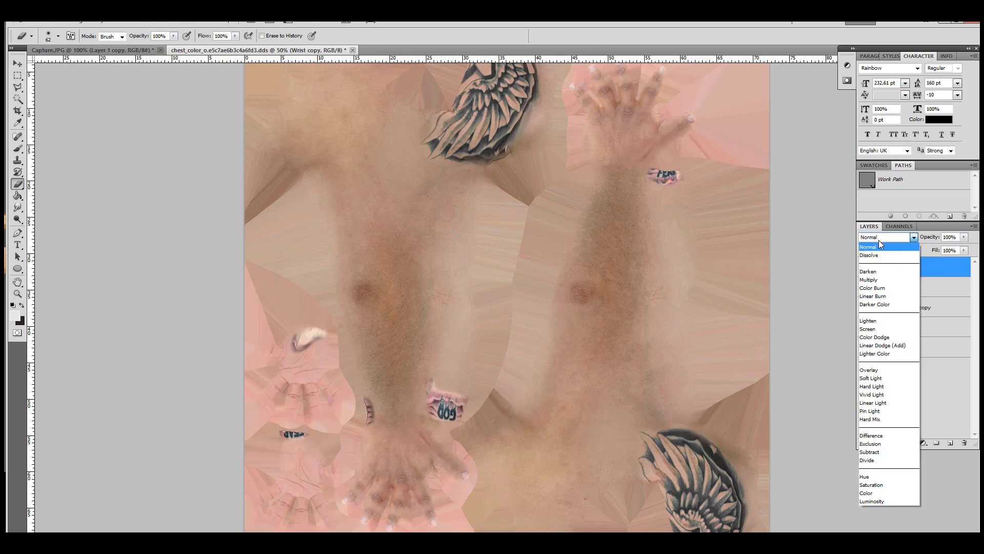
left_click(882, 280)
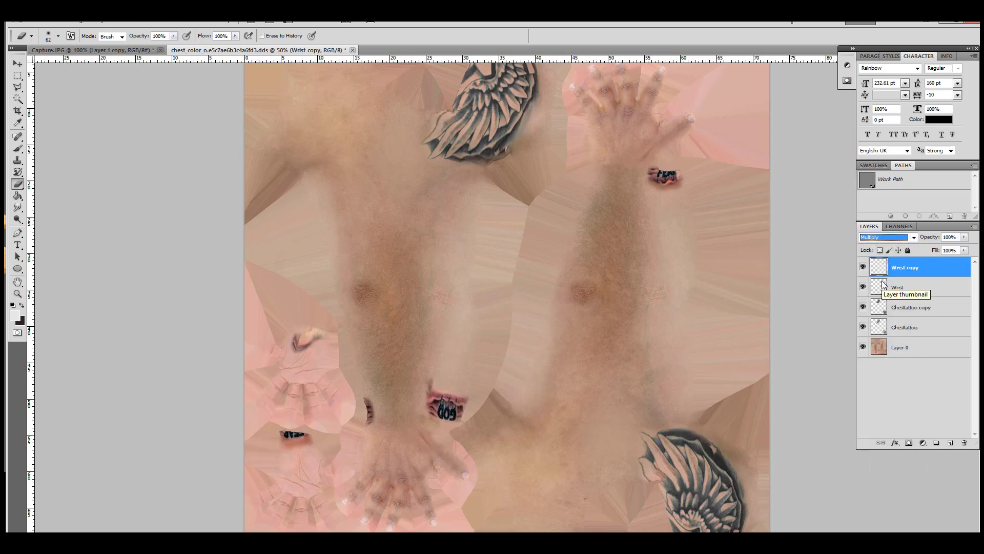
left_click(887, 239)
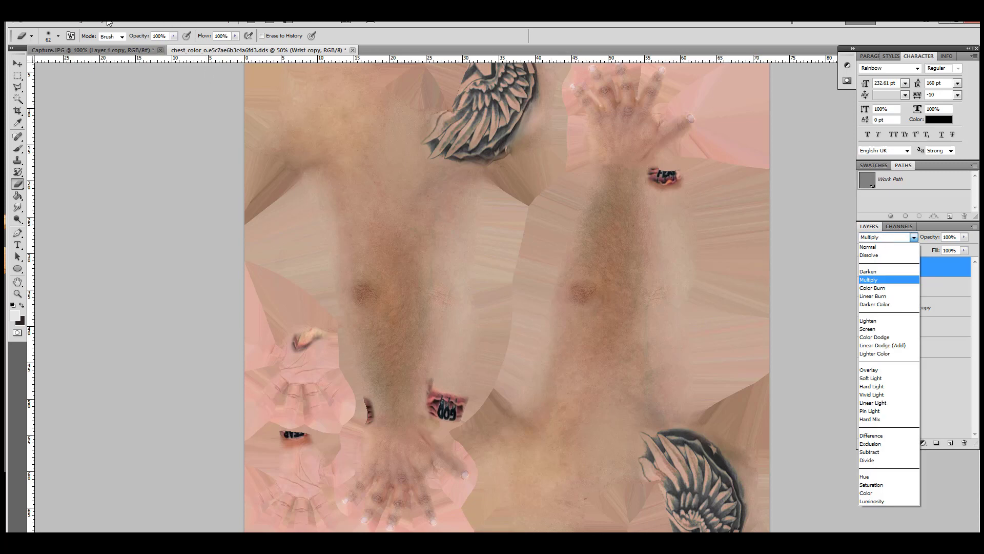
Apply a Black & White adjustment with the Maximum White preset to the Wrist copy layer
left_click(81, 24)
left_click(80, 25)
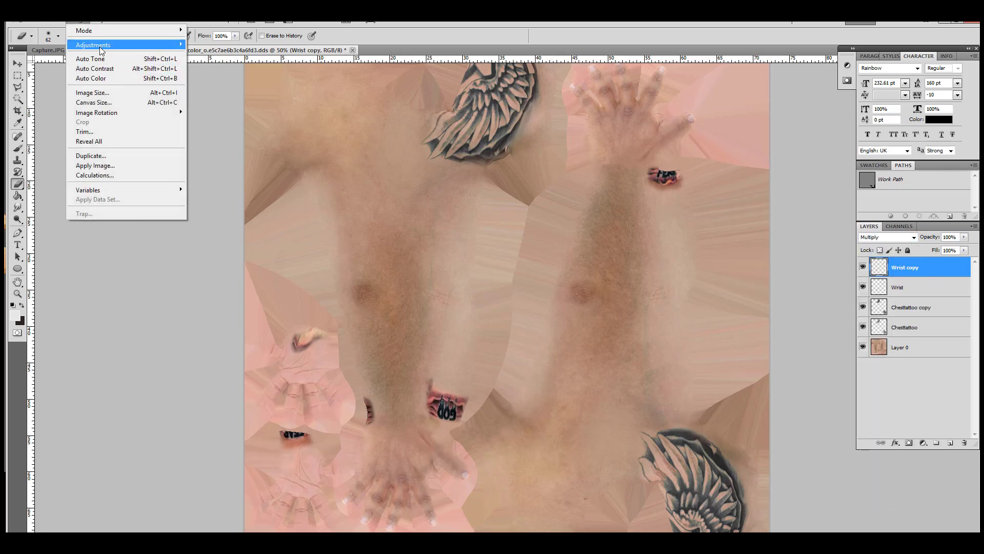
mouse_move(185, 49)
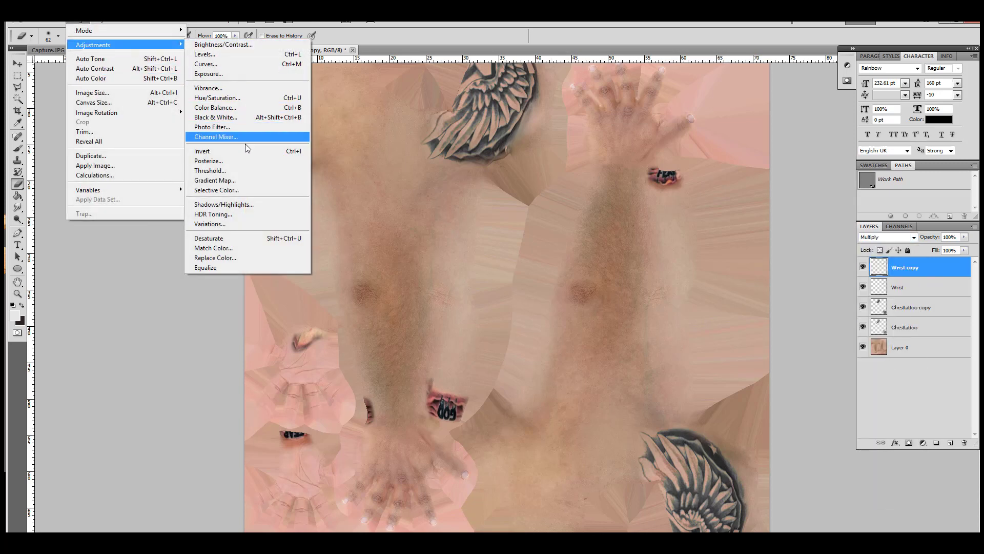
left_click(251, 117)
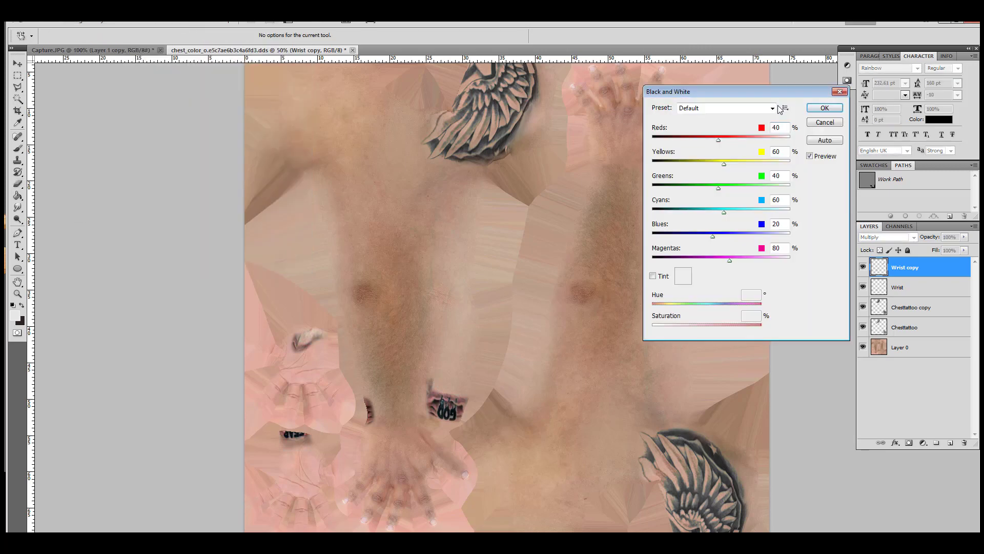
left_click(772, 108)
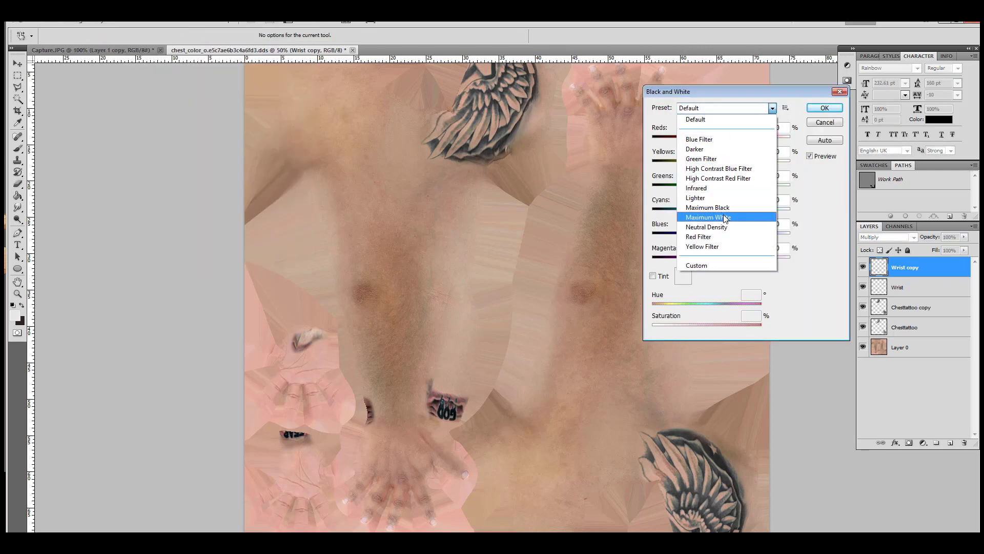
left_click(725, 218)
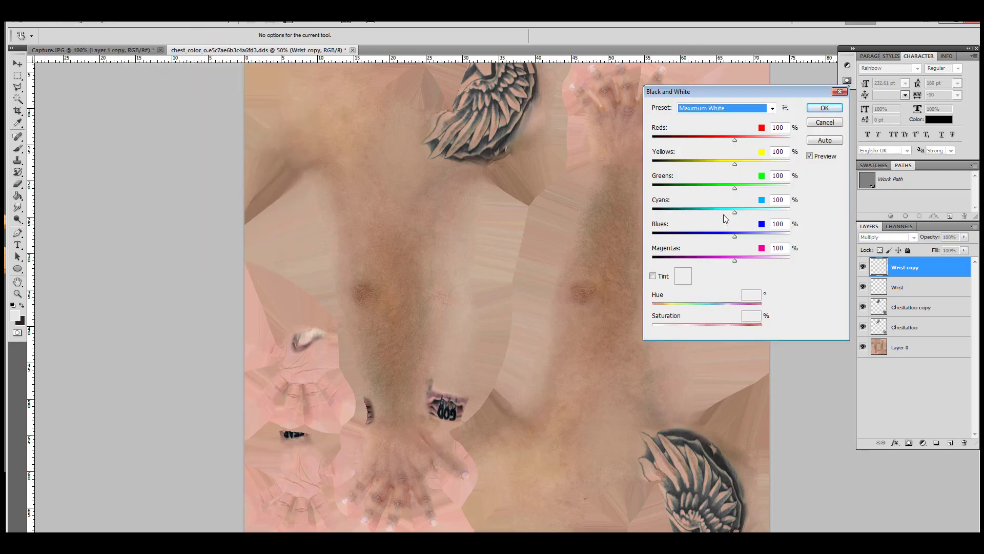
left_click(823, 108)
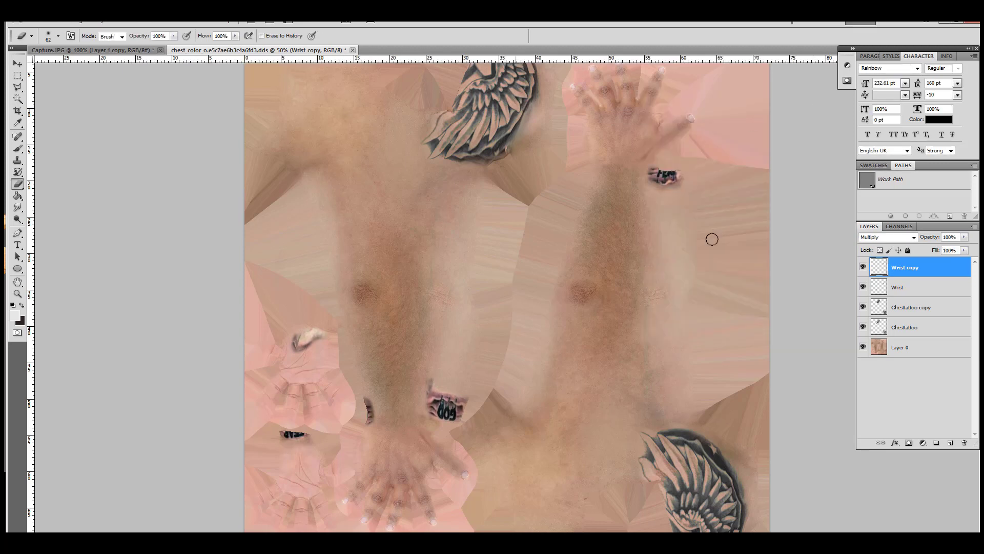
Try the Luminosity blend mode on the black-and-white Wrist copy and hide the layer for comparison
key("e")
left_click(886, 237)
left_click(878, 280)
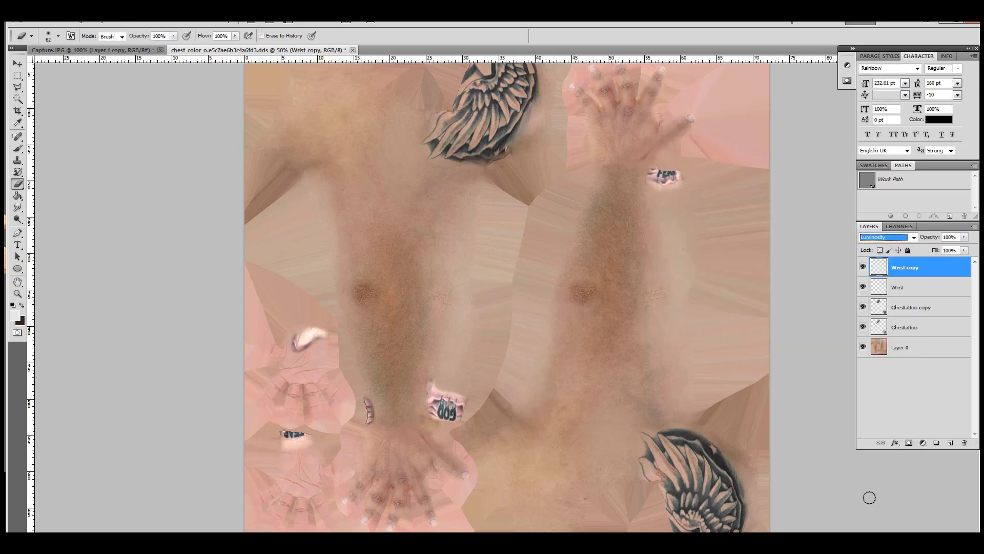
left_click(886, 236)
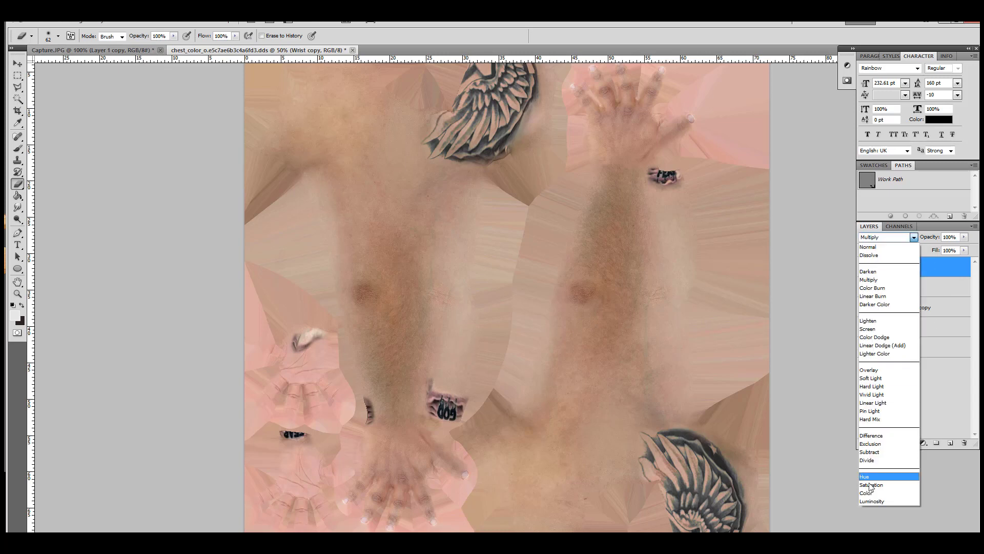
key("Escape")
key("End")
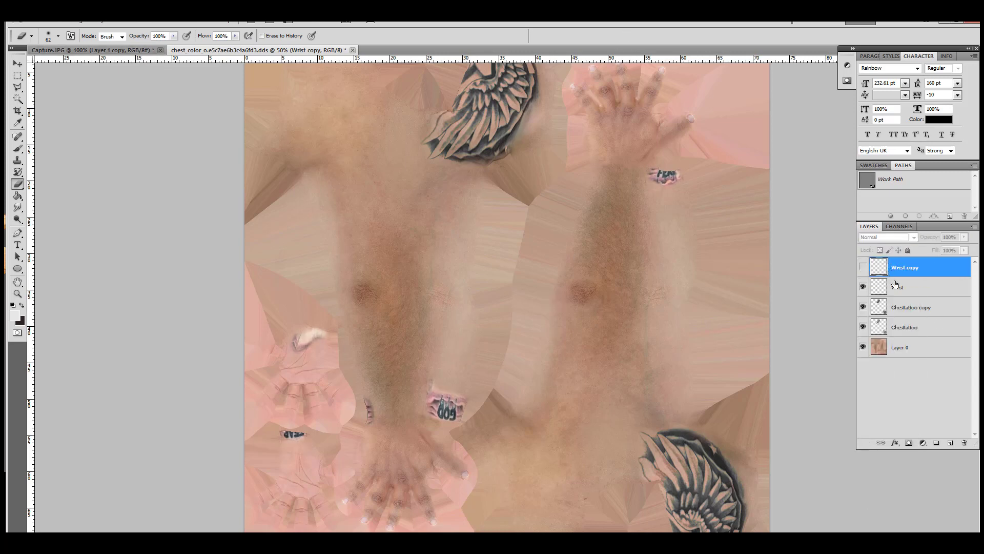
Delete the black-and-white Wrist copy layer
left_click(895, 270)
right_click(894, 270)
left_click(875, 486)
Duplicate the coloured Wrist layer again and blend the new copy with Multiply
right_click(902, 269)
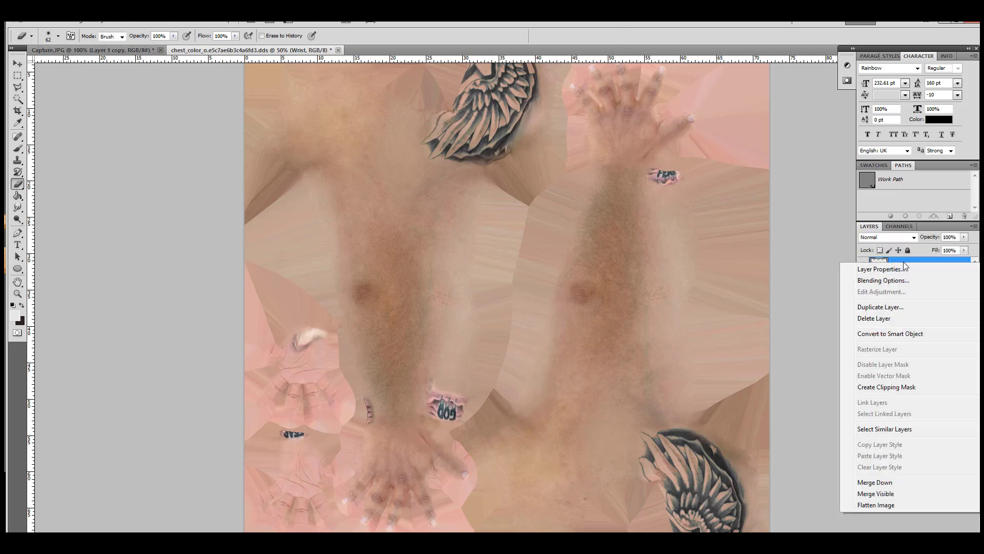
left_click(889, 307)
key("Return")
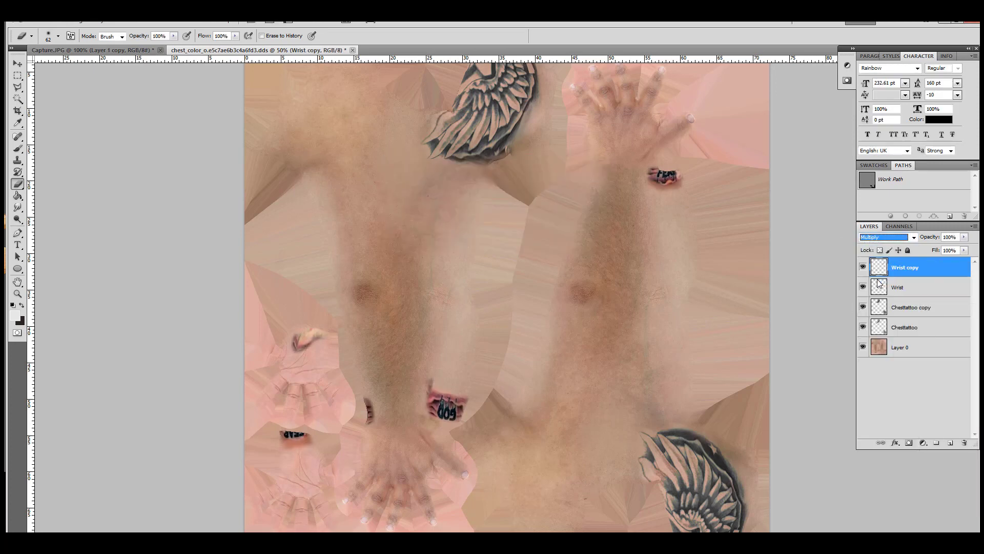
Try the Luminosity blend mode on the new Wrist copy and return it to Multiply
left_click(895, 237)
left_click(892, 253)
left_click(902, 237)
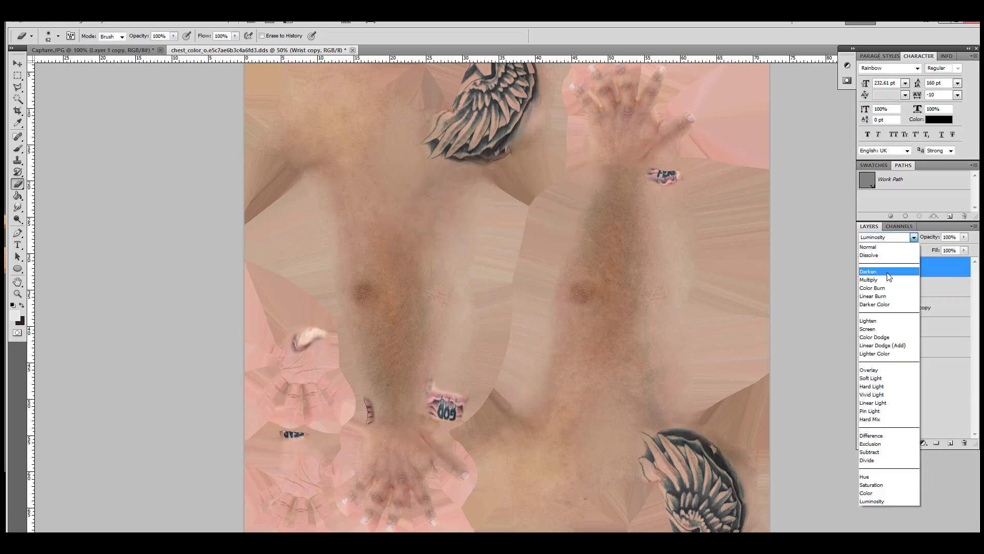
left_click(905, 237)
left_click(906, 236)
left_click(892, 261)
Raise the contrast strongly and the brightness slightly on the Wrist copy layer using Brightness/Contrast
key("i")
key("alt+i")
key("j")
key("c")
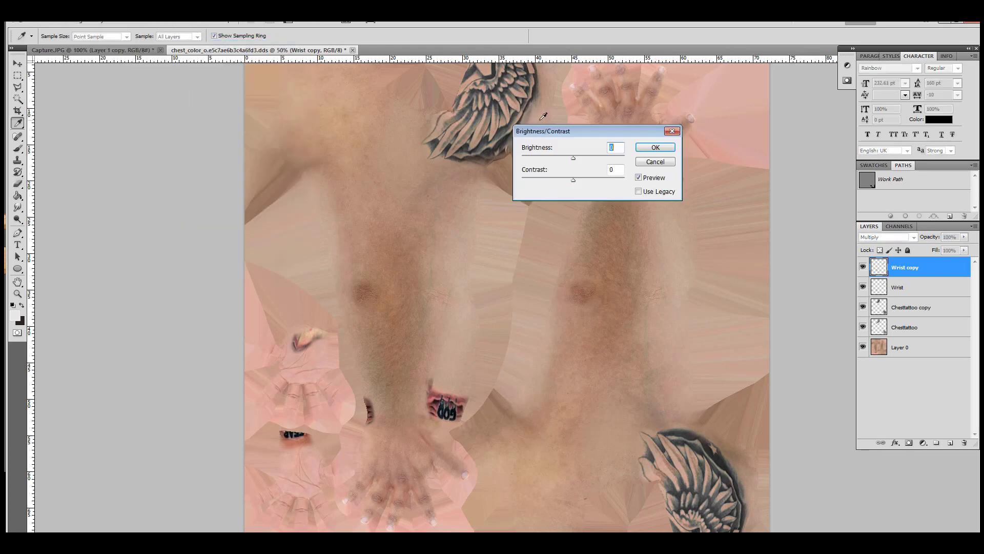
left_click_drag(576, 180, 607, 180)
left_click_drag(573, 158, 578, 159)
left_click(656, 148)
key("e")
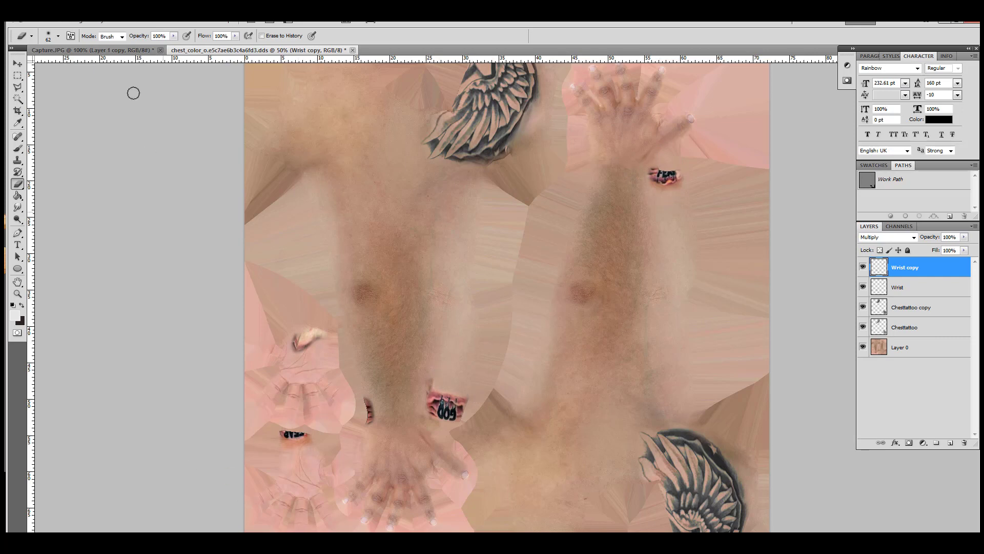
left_click(37, 23)
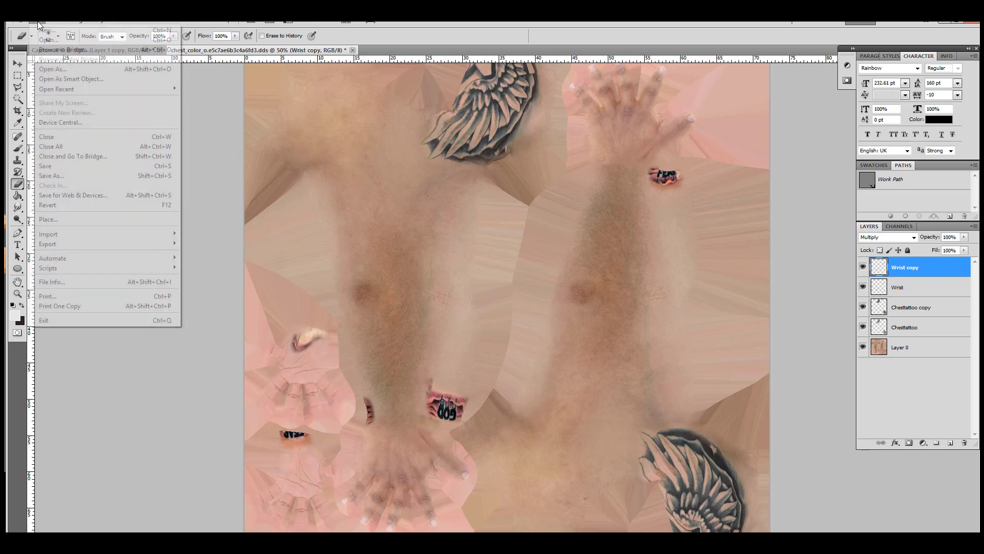
left_click(51, 176)
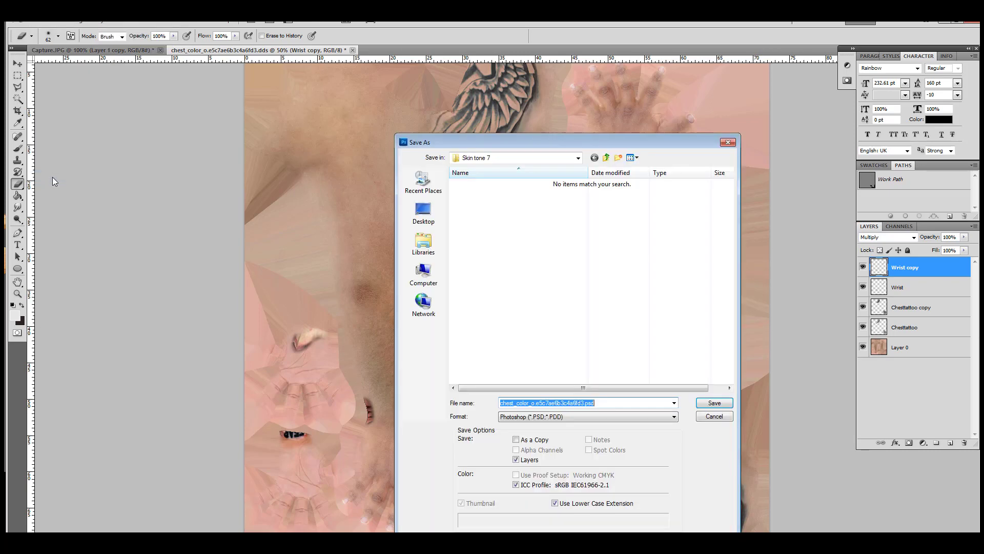
left_click(529, 418)
left_click(520, 454)
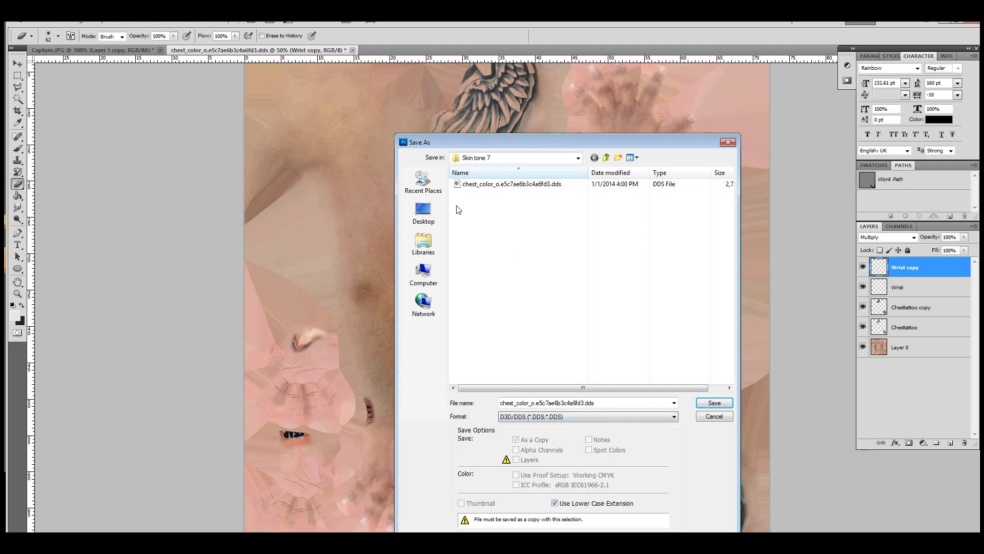
left_click(433, 214)
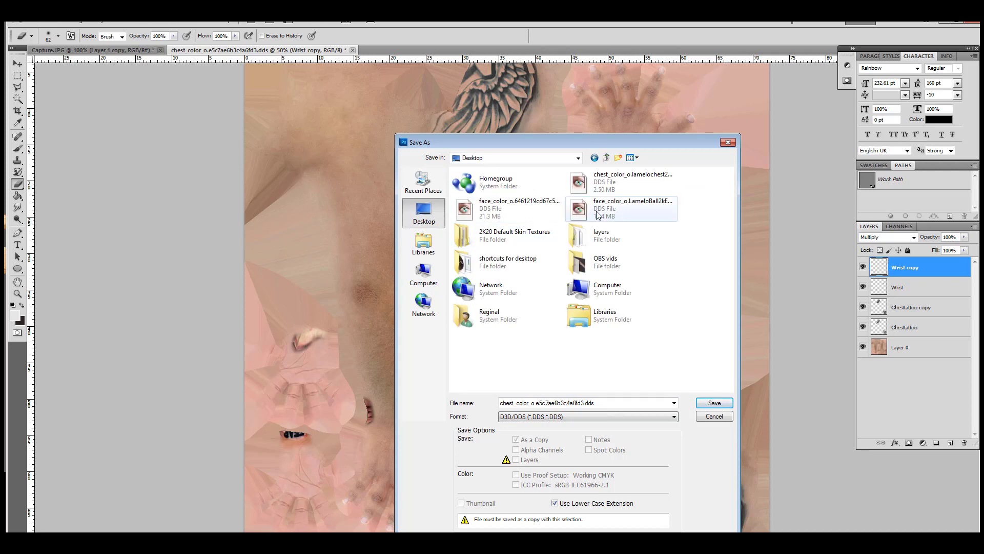
left_click(727, 142)
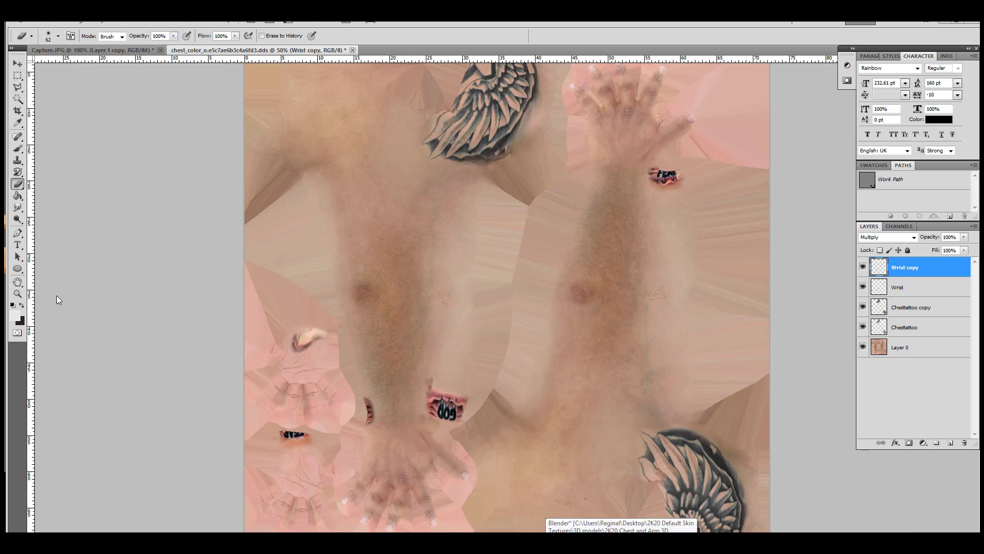
Prepare to save a copy of the chest texture to the Desktop in D3D/DDS format
left_click(35, 21)
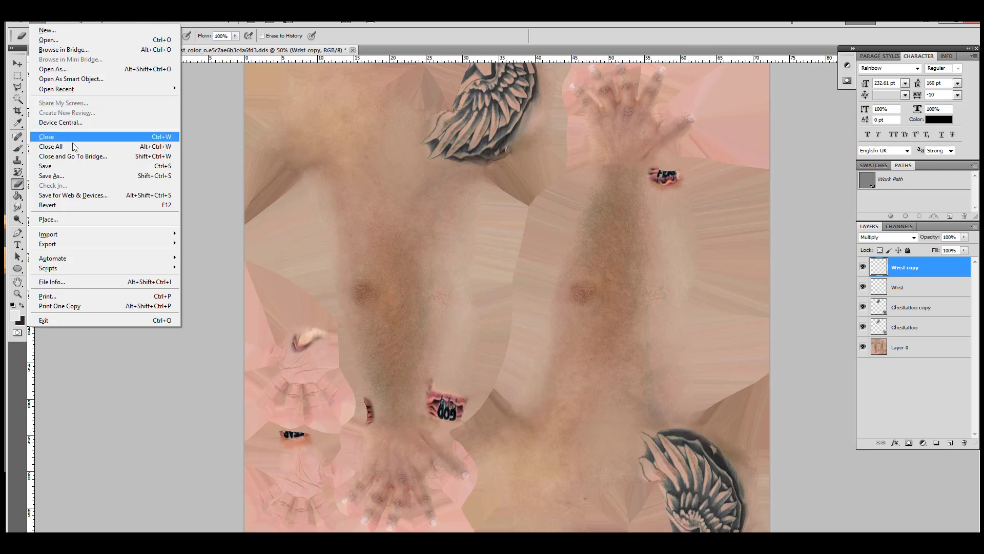
left_click(52, 175)
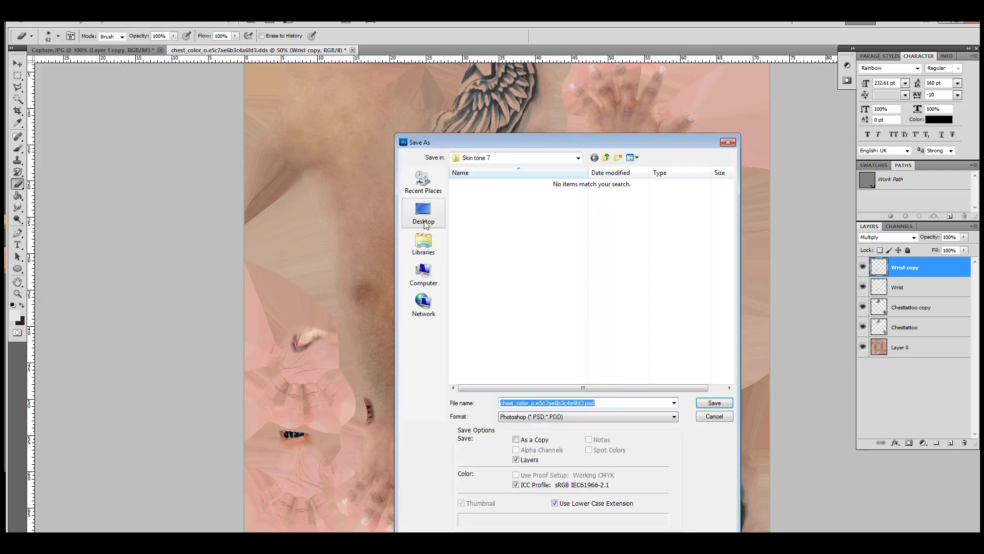
left_click(423, 216)
left_click(548, 416)
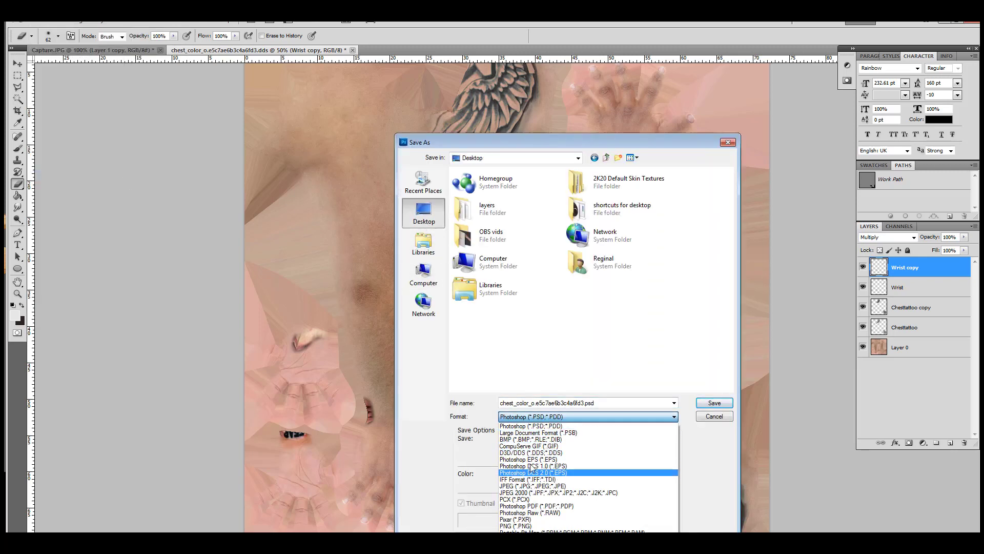
left_click(535, 454)
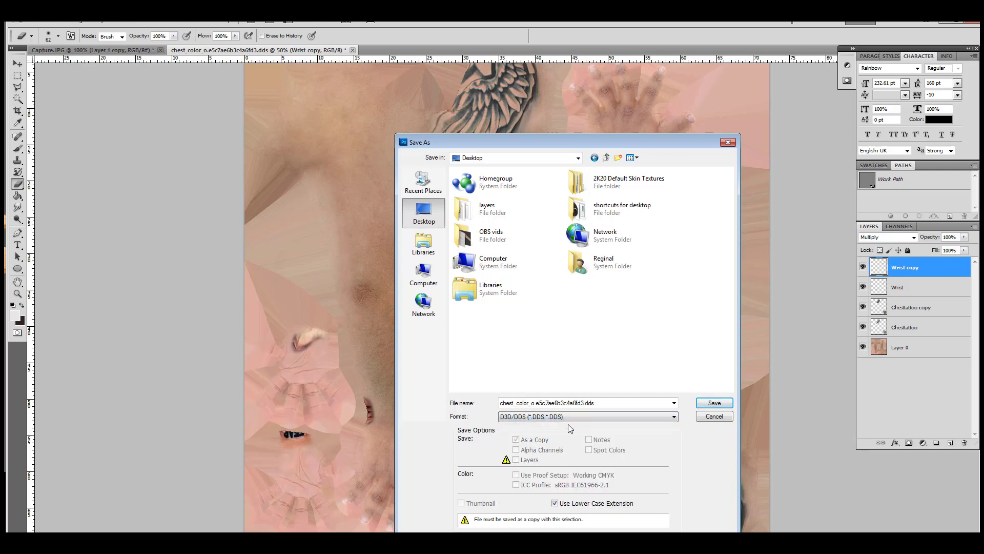
Save the copy as chest_color_o.lamelochest2020.dds, replacing the existing file, using DXT1 without alpha and with generated MIP maps
double_click(569, 403)
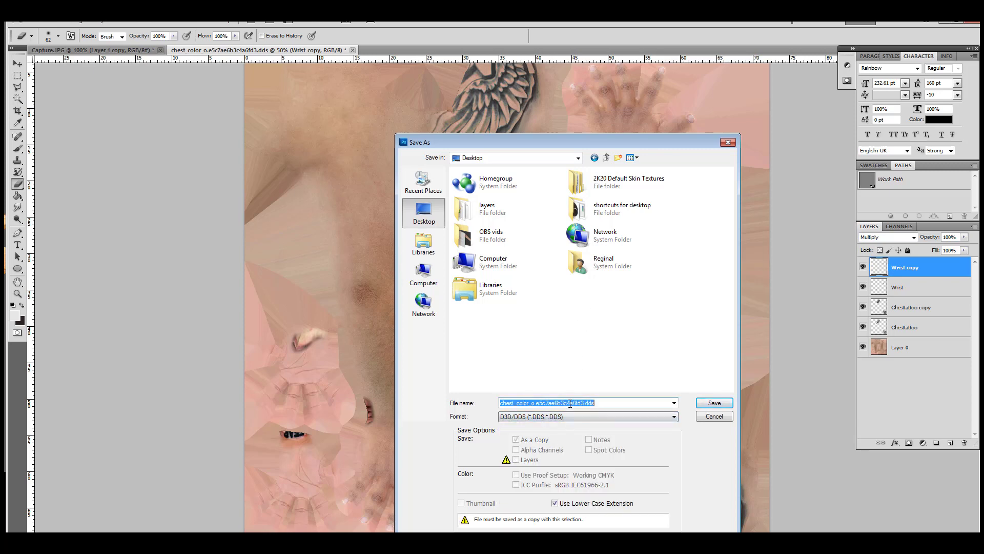
left_click_drag(535, 403, 780, 455)
type(".l")
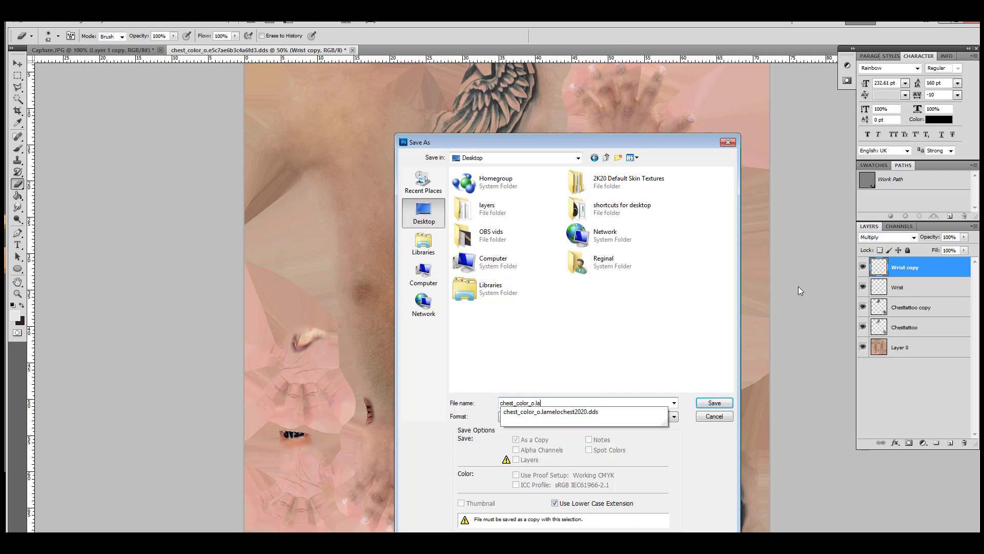
type("a")
left_click(587, 411)
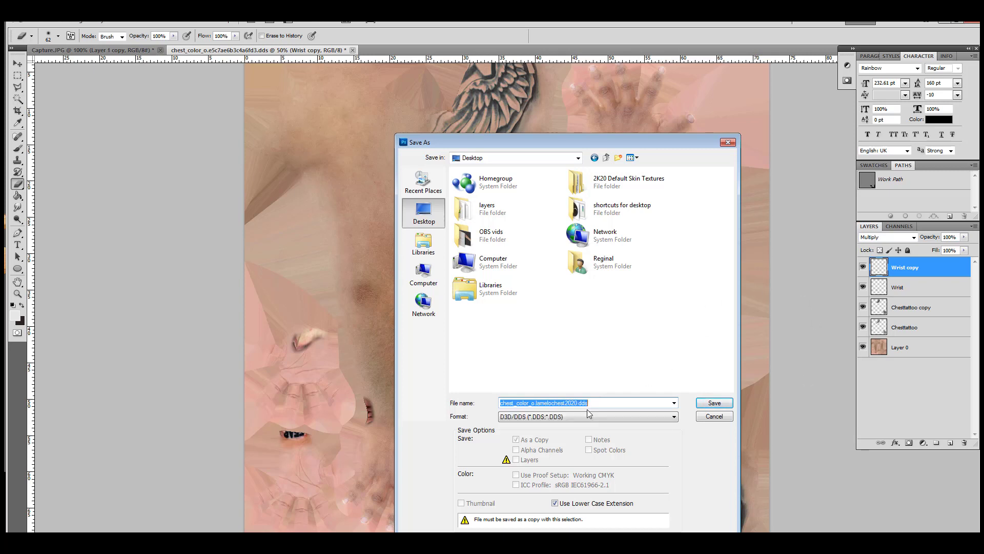
left_click(702, 406)
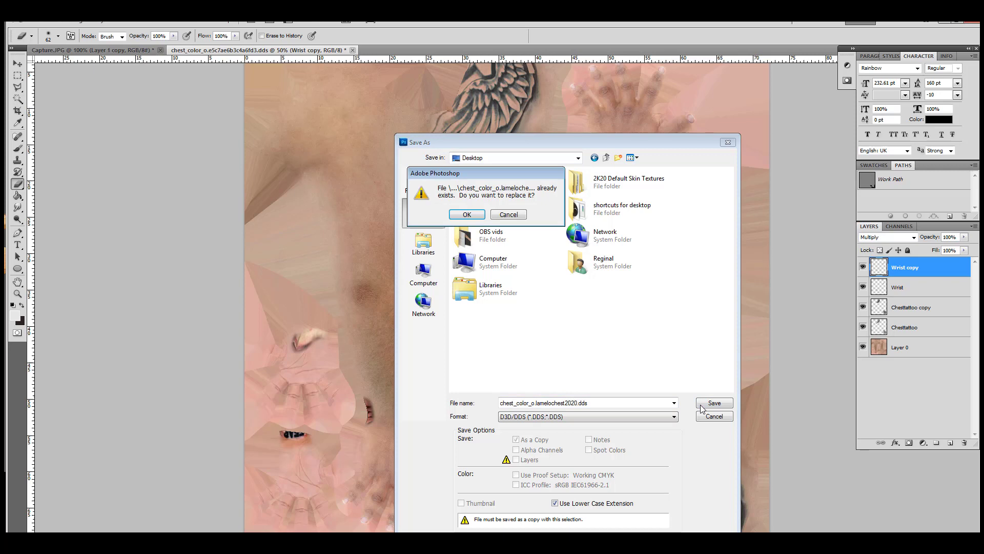
left_click(478, 214)
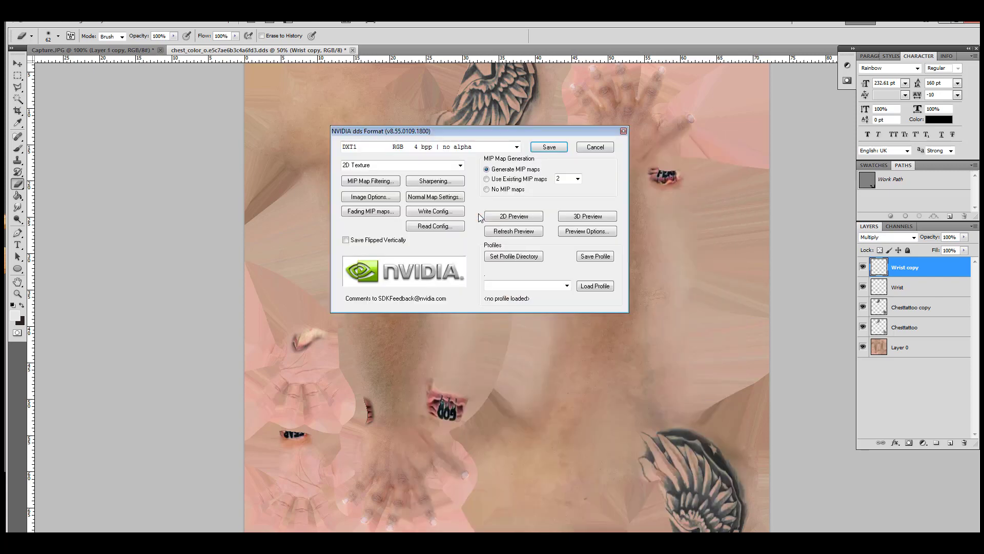
left_click(548, 148)
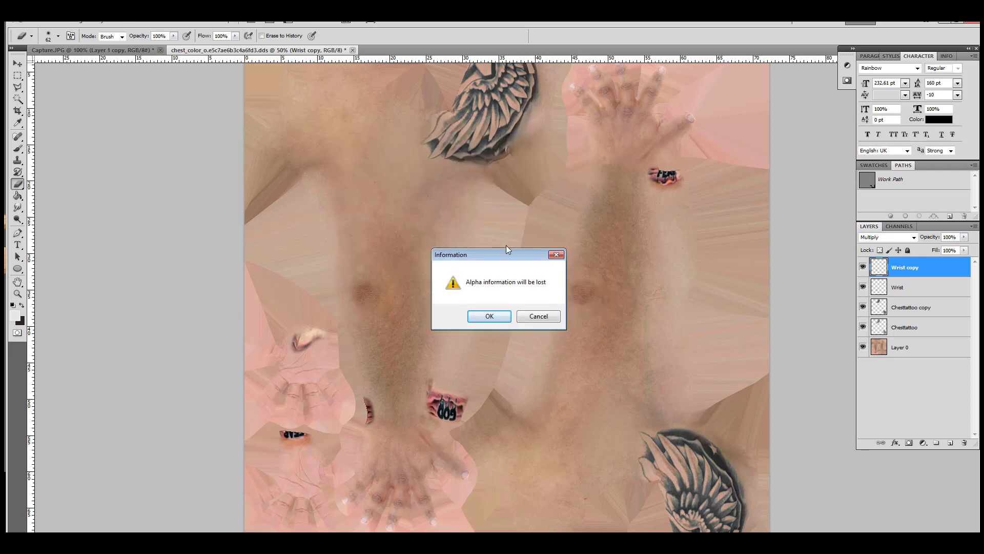
left_click(490, 316)
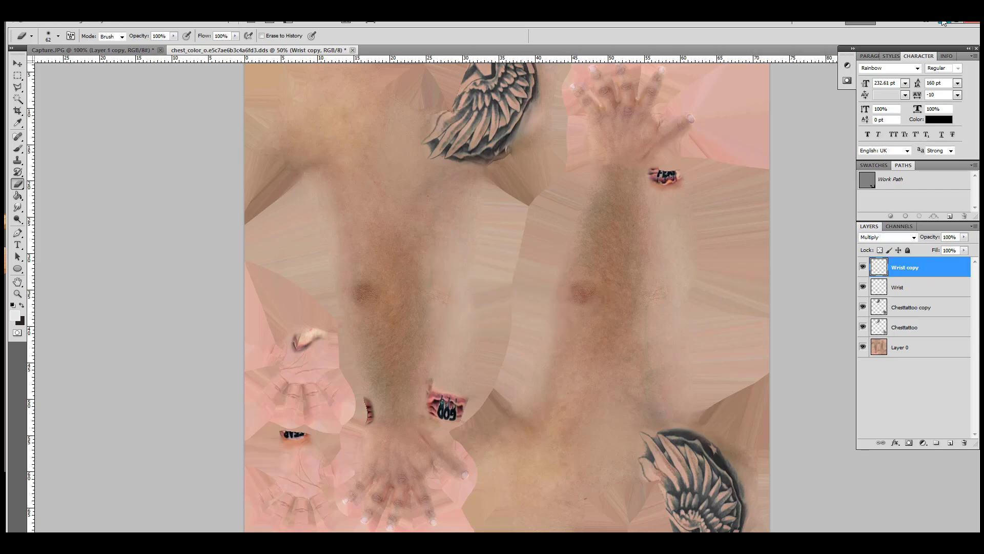
Switch to Blender and open 2K20 Chest and Arm 3D model.blend from the 3D models folder
left_click(943, 22)
middle_click_drag(371, 345, 358, 280)
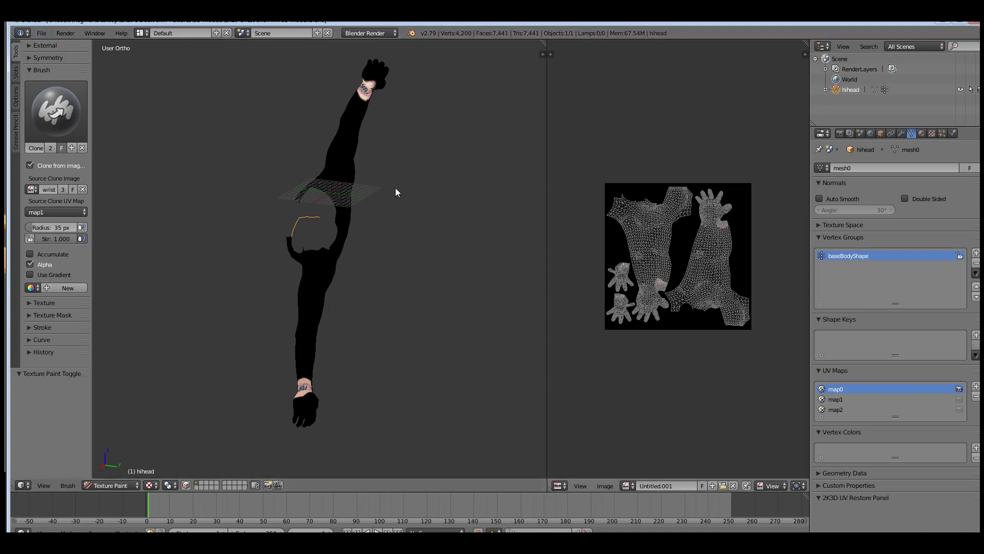
left_click(42, 33)
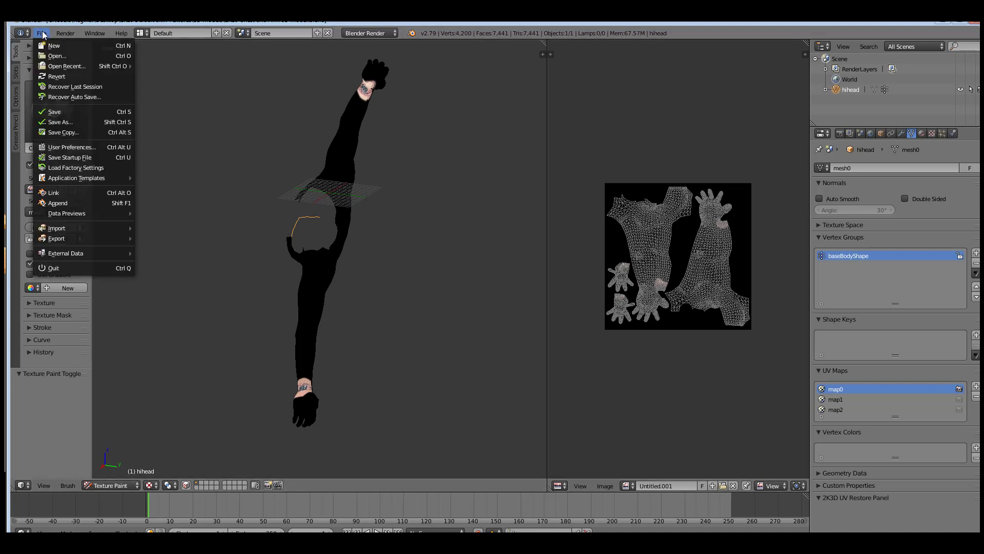
left_click(60, 57)
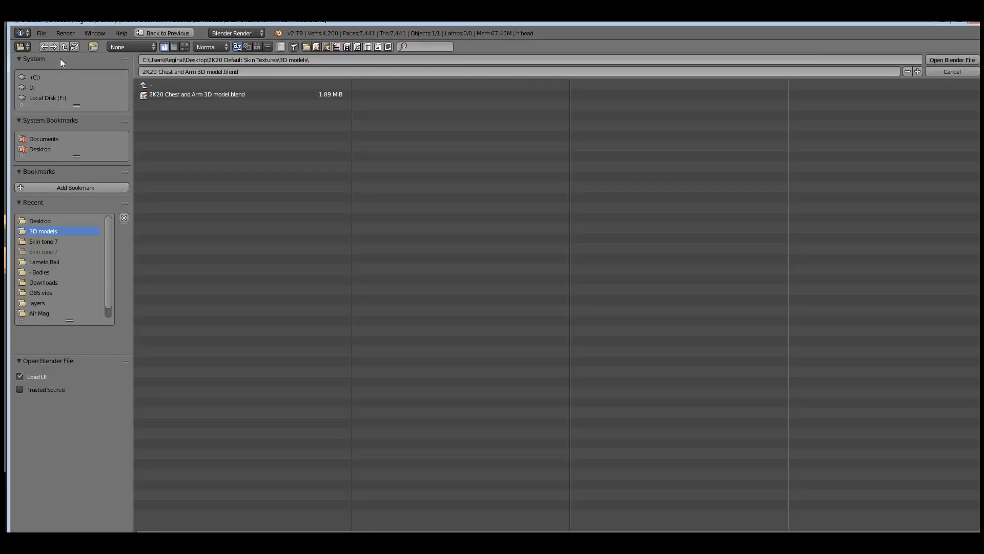
double_click(218, 93)
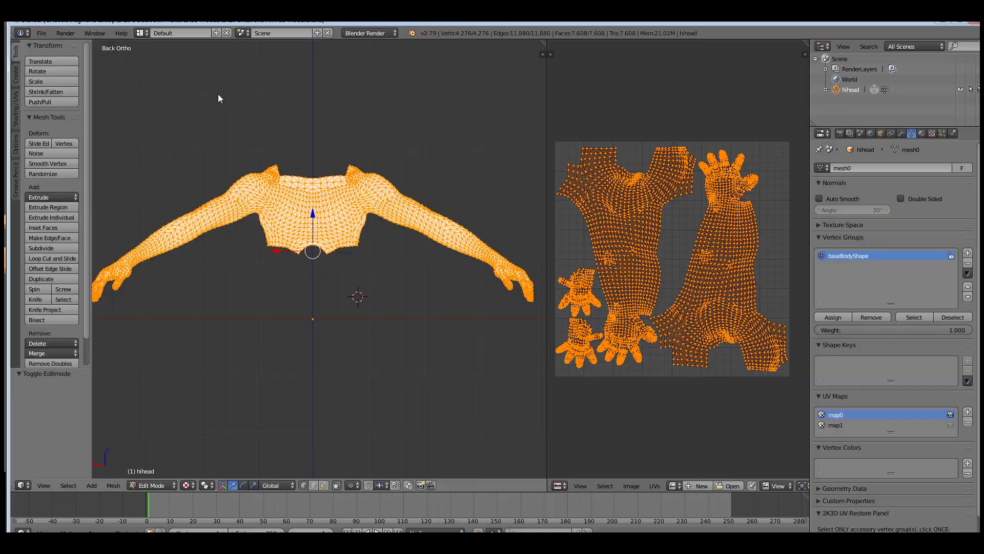
Apply the Desktop image chest_color_o.lamelochest2020.dds to the model's UVs and switch the model to Object Mode
left_click(633, 486)
left_click(674, 486)
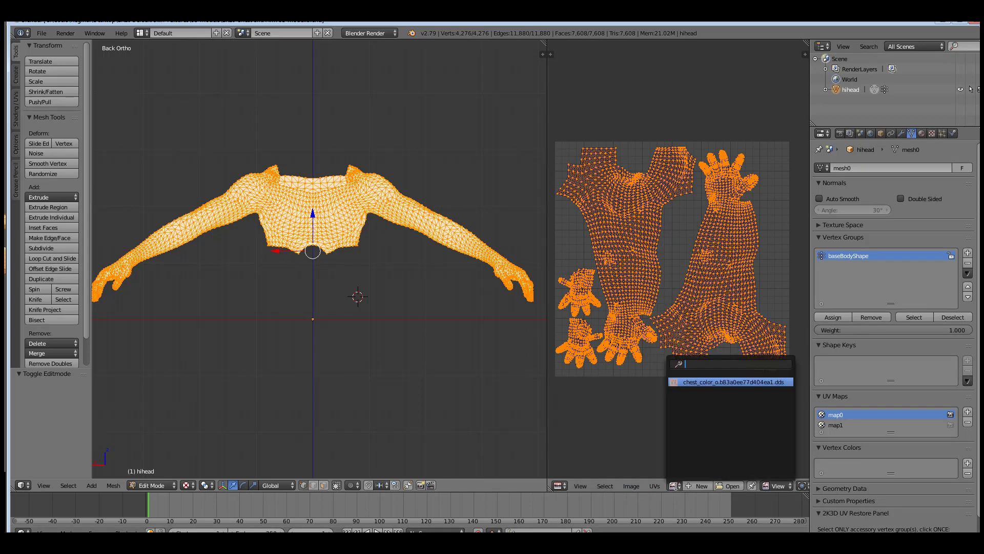
left_click(631, 486)
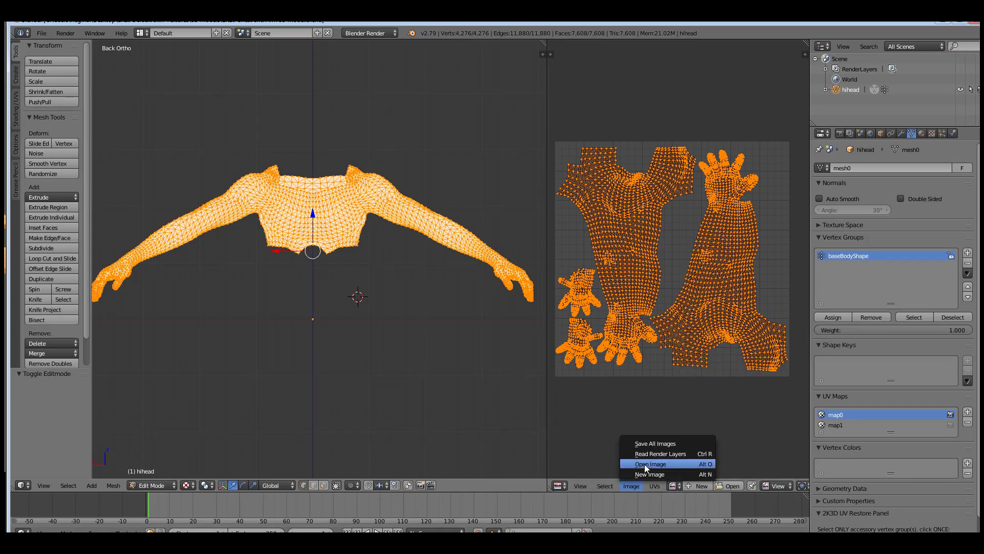
left_click(665, 464)
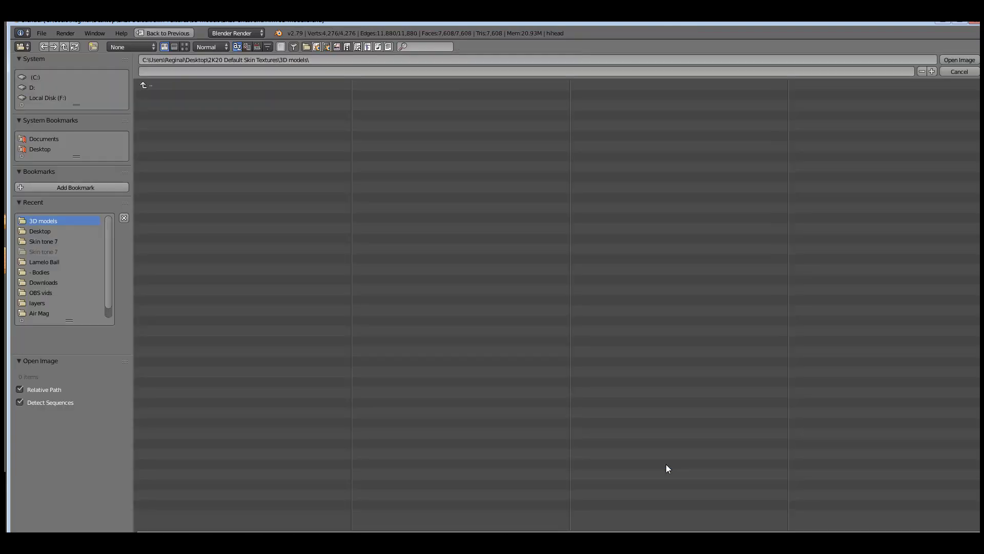
left_click(50, 149)
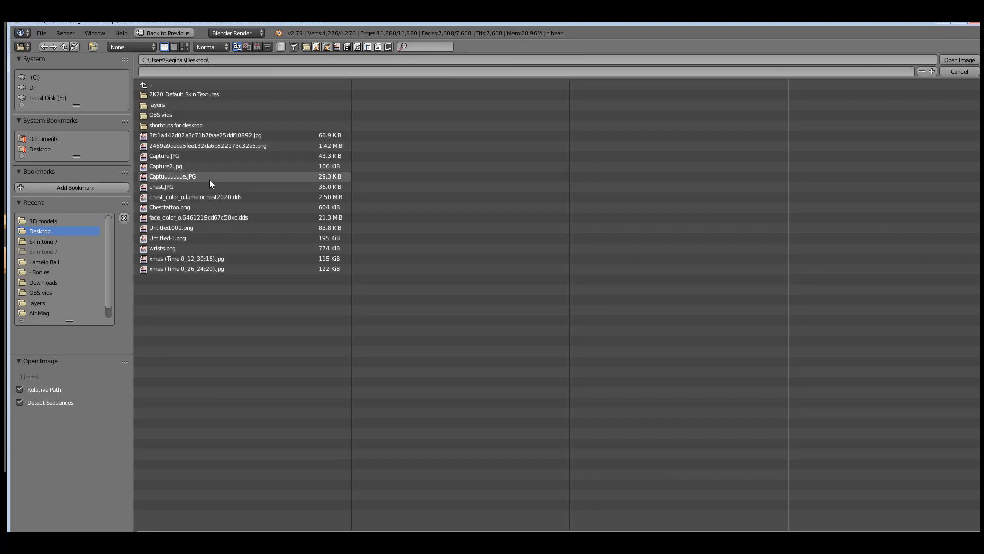
left_click(220, 196)
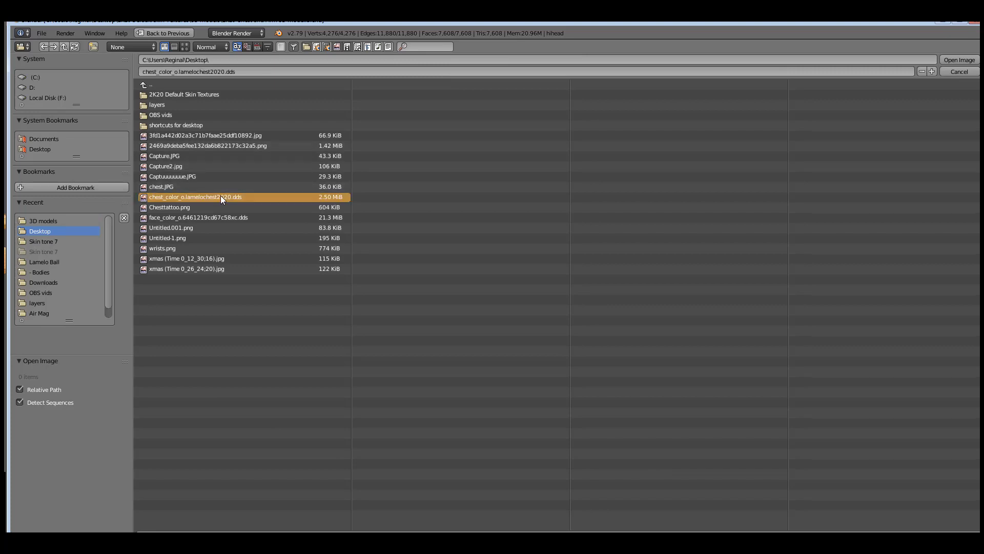
double_click(220, 196)
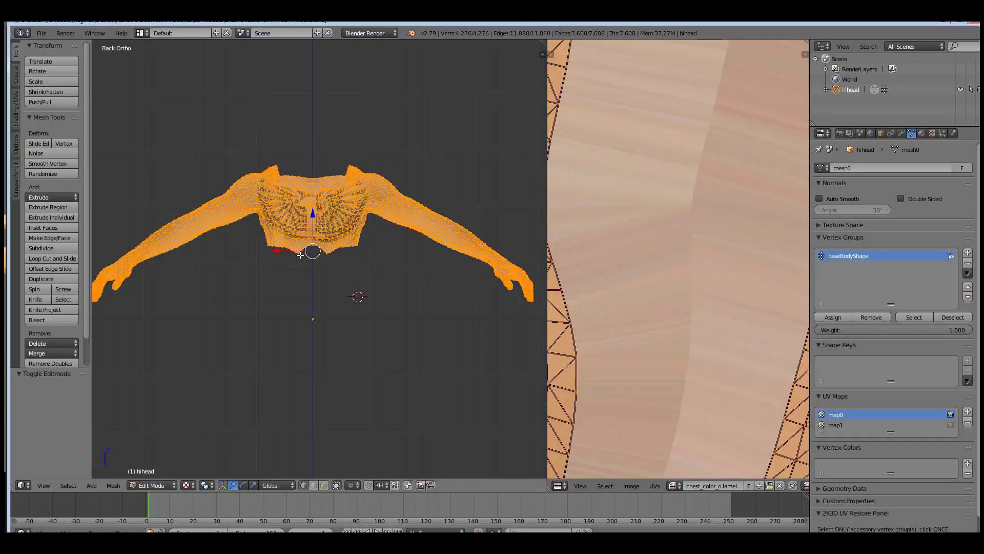
left_click(168, 485)
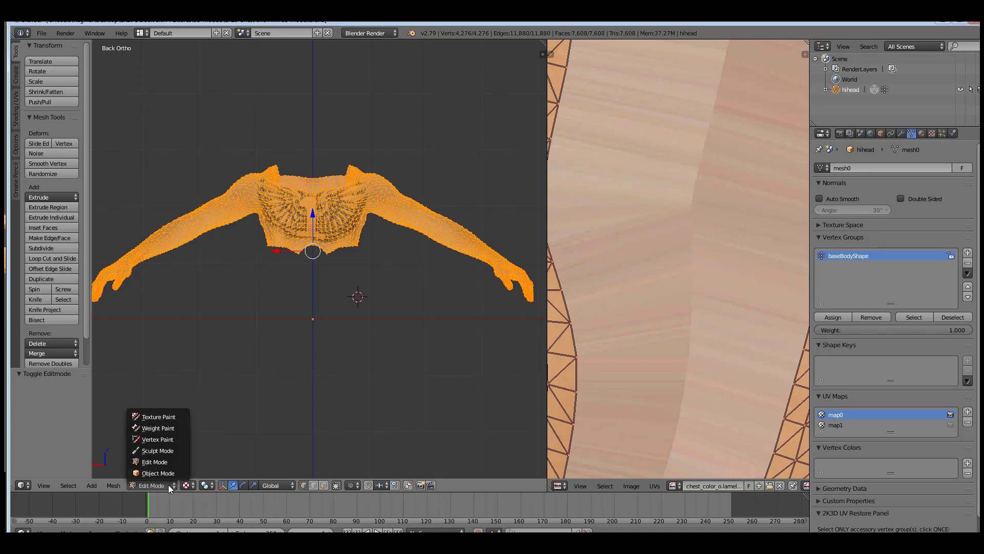
left_click(162, 474)
Examine the GOD tattoo on the inner wrist of the textured arm up close
middle_click_drag(196, 358, 323, 274)
scroll(284, 358, "up", 3)
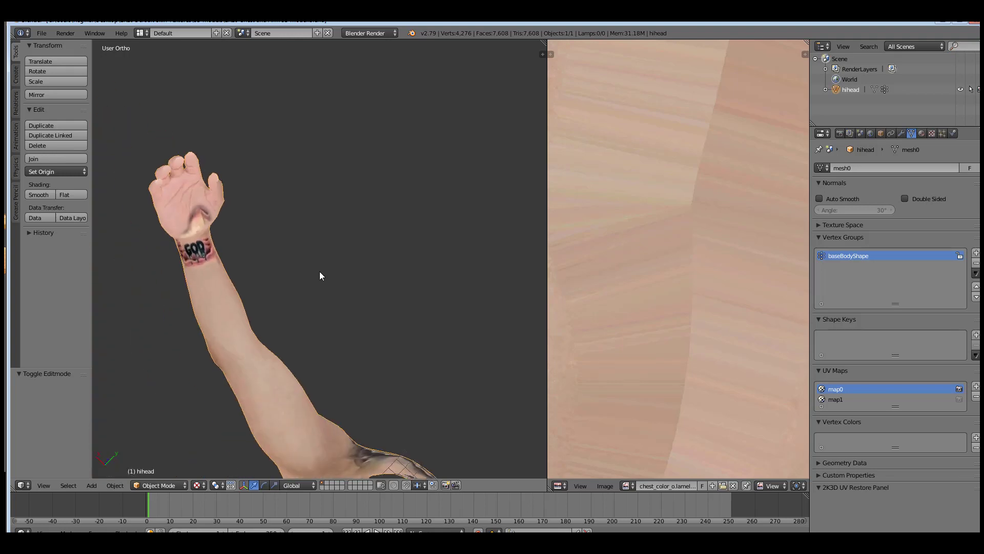
scroll(346, 331, "up", 1)
middle_click_drag(346, 331, 371, 255)
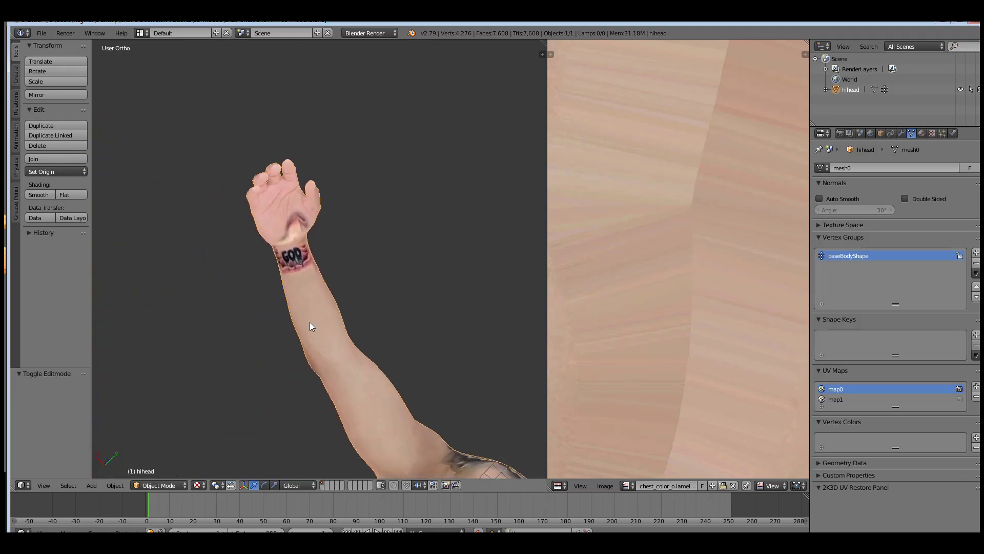
scroll(310, 326, "up", 5)
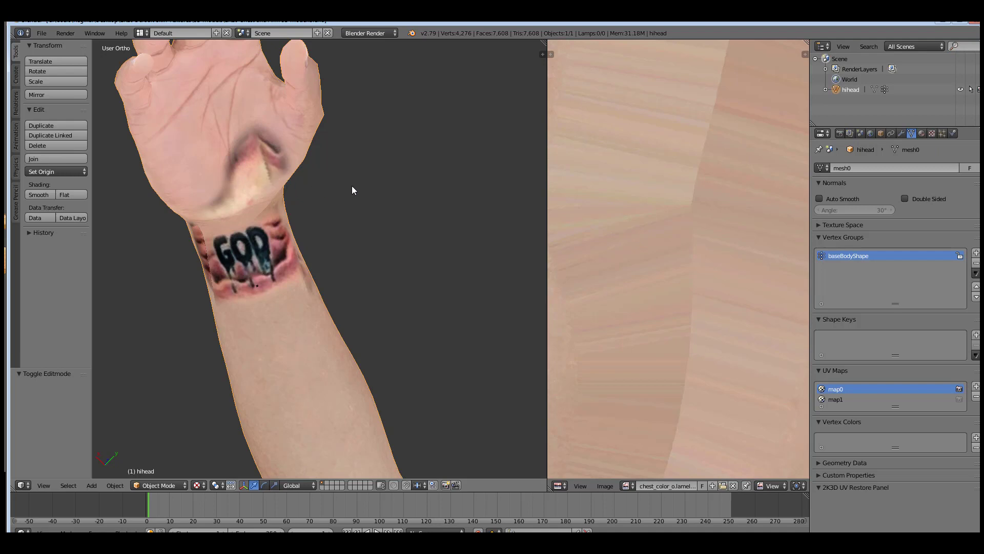
Examine the FEAR tattoo on the opposite wrist up close and from several angles
scroll(352, 191, "down", 3)
middle_click_drag(345, 233, 543, 307)
scroll(342, 405, "up", 2)
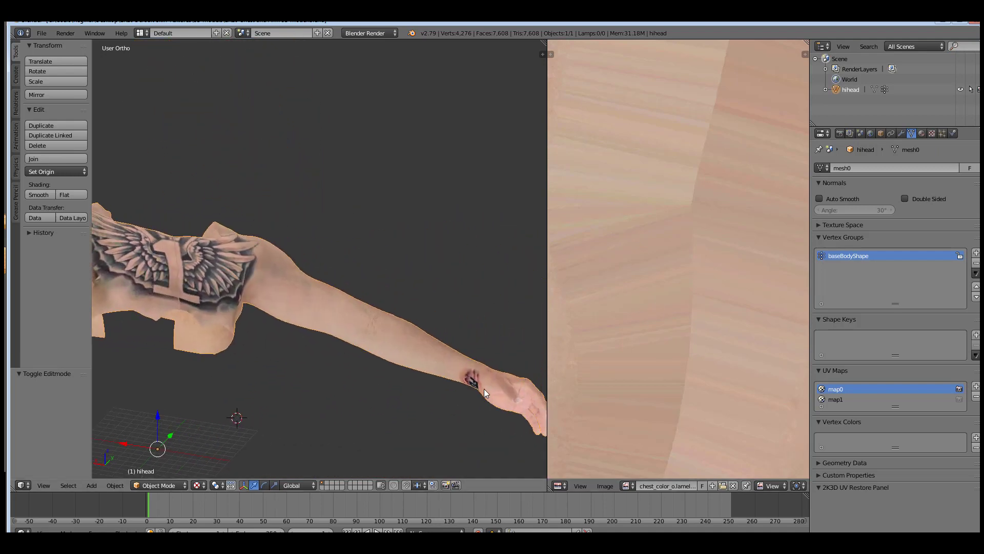
middle_click_drag(484, 388, 378, 370, "shift")
scroll(379, 337, "up", 4)
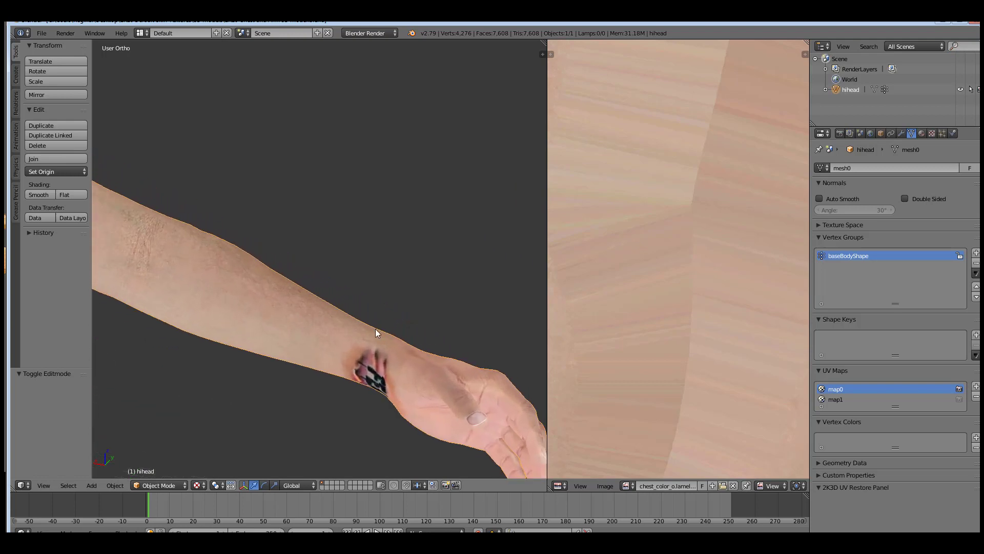
scroll(374, 330, "up", 8)
scroll(376, 343, "down", 8)
middle_click_drag(377, 344, 423, 331)
middle_click_drag(414, 370, 408, 404)
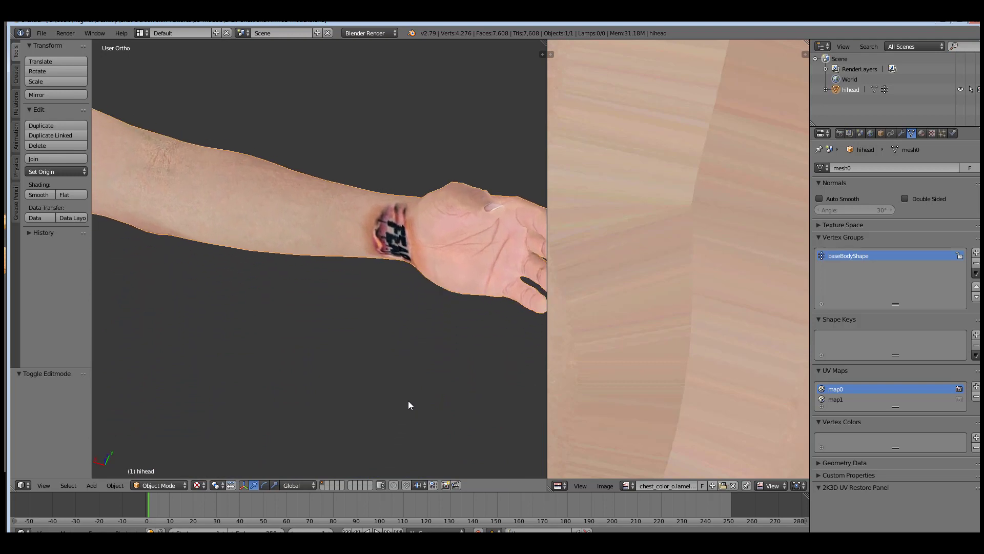
middle_click_drag(409, 405, 408, 405)
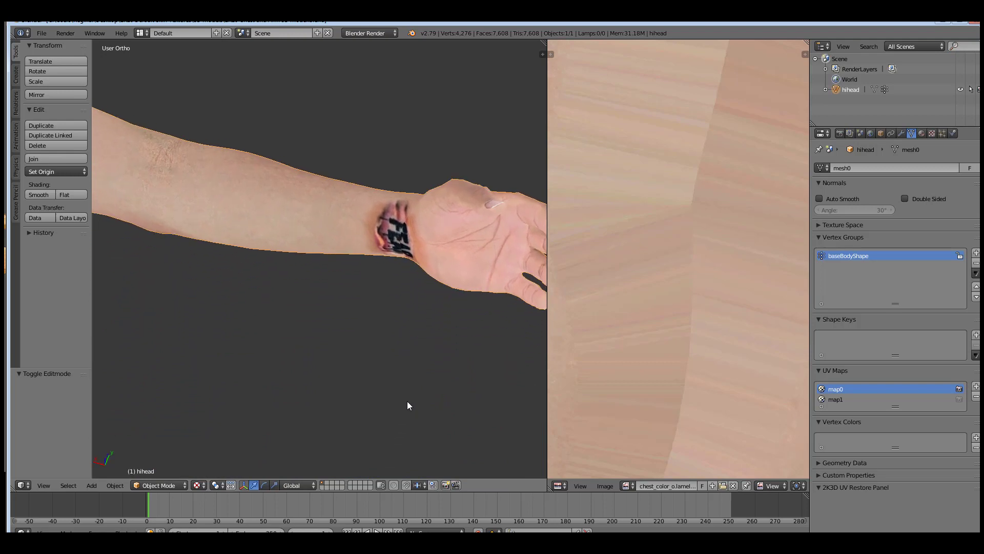
middle_click_drag(382, 278, 383, 287)
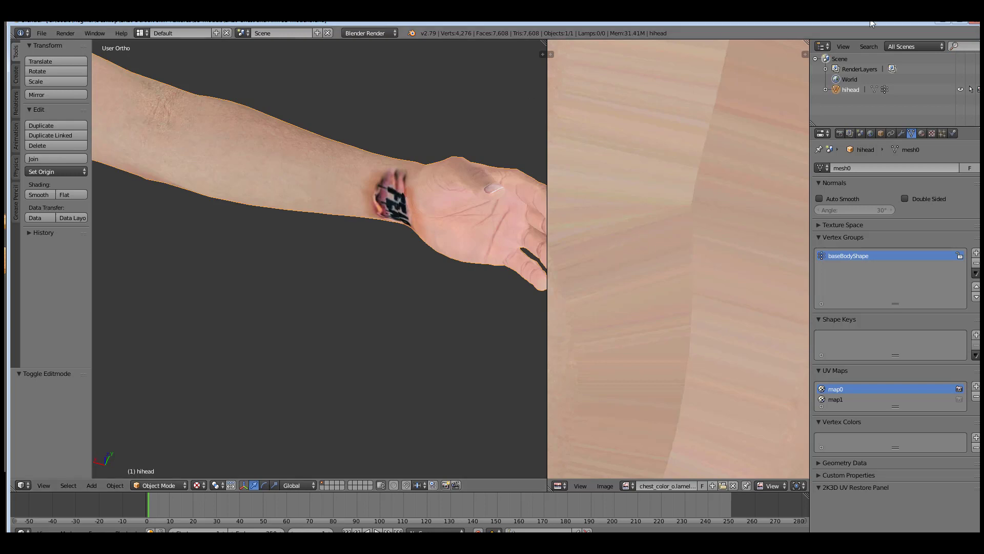
Switch to Photoshop, merge the Wrist copy and Wrist layers, and erase the stray light patch above the palm at the texture's edge
left_click(942, 22)
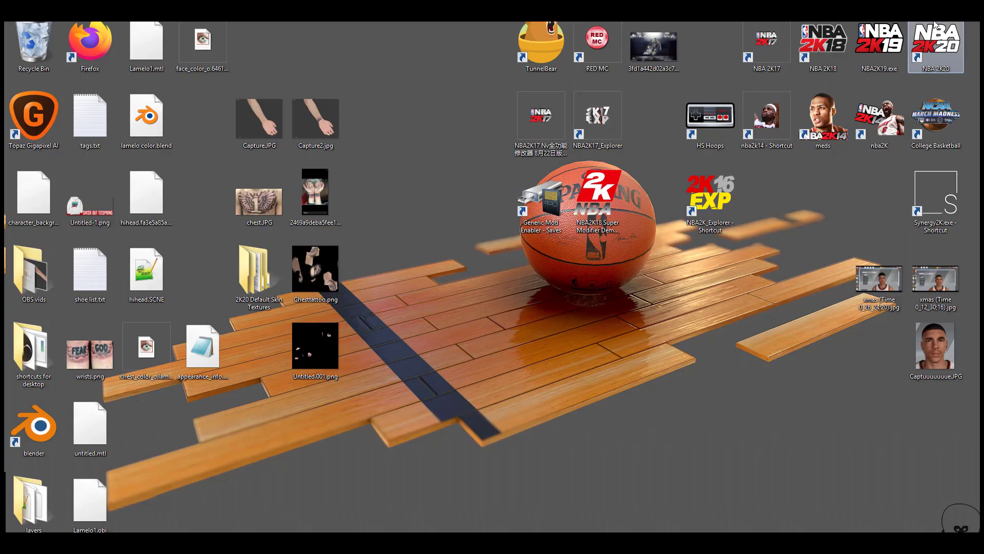
key("alt+Tab")
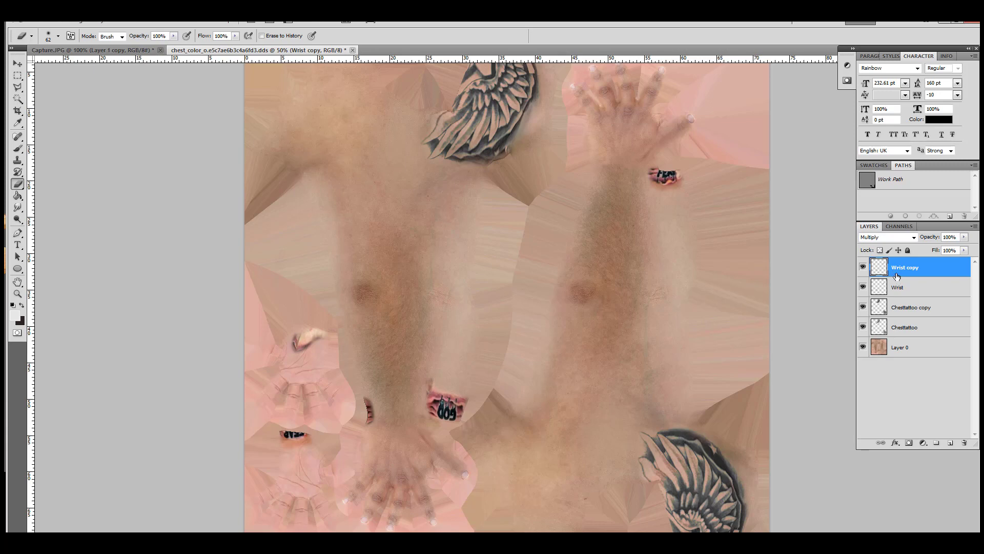
left_click(898, 289, "shift")
right_click(907, 275)
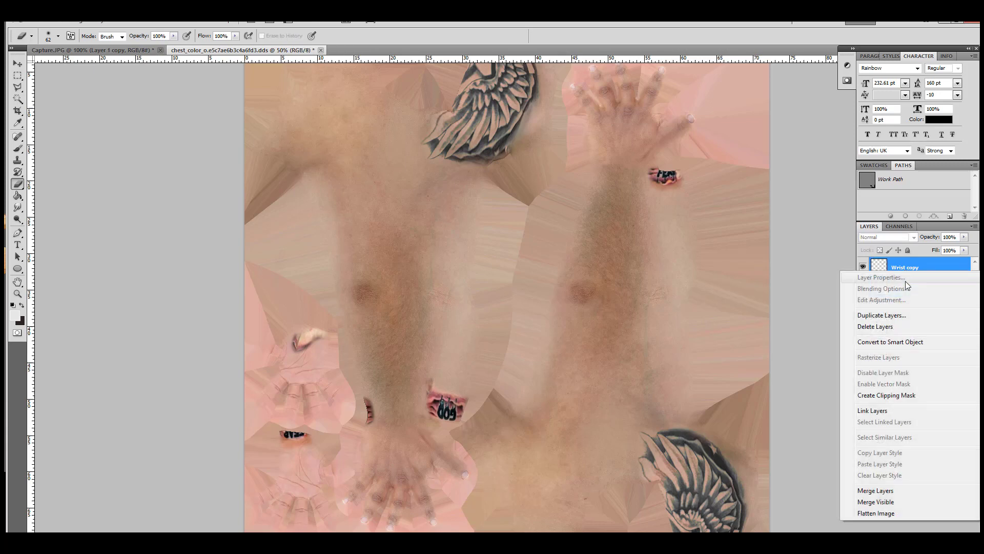
left_click(866, 491)
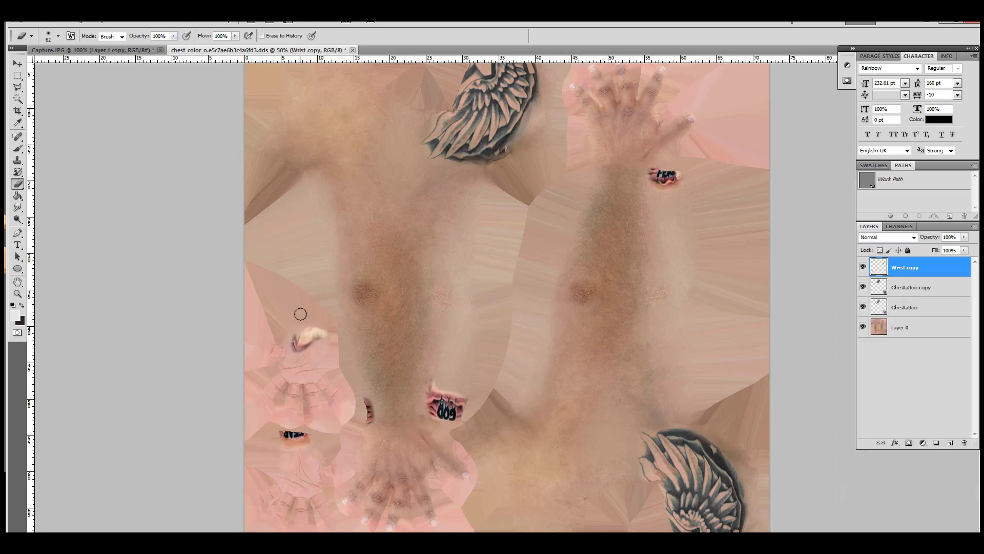
left_click_drag(306, 326, 297, 351)
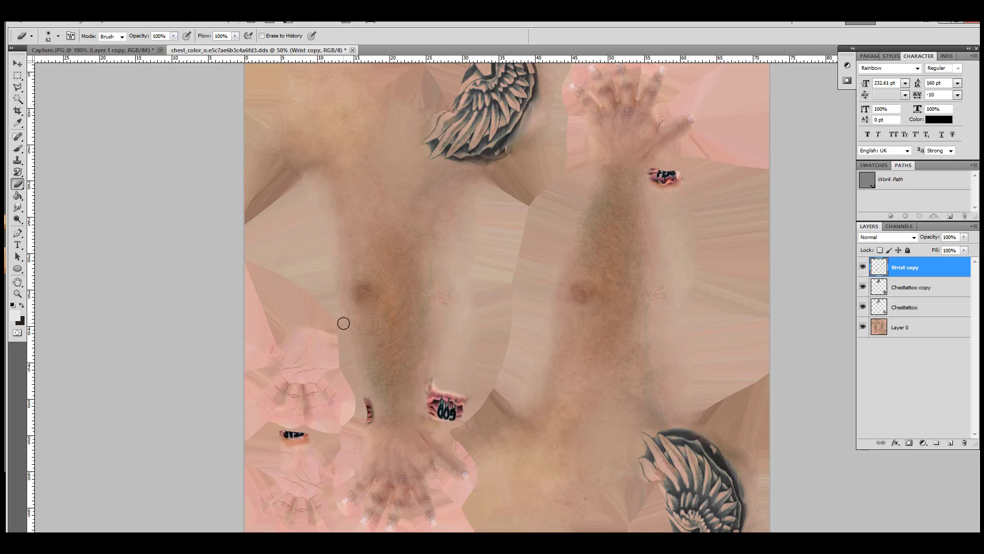
Select the small FEAR tattoo on the Wrist copy layer with the Polygonal Lasso and slightly adjust its shape with the transform controls
left_click(17, 88)
left_click(660, 169)
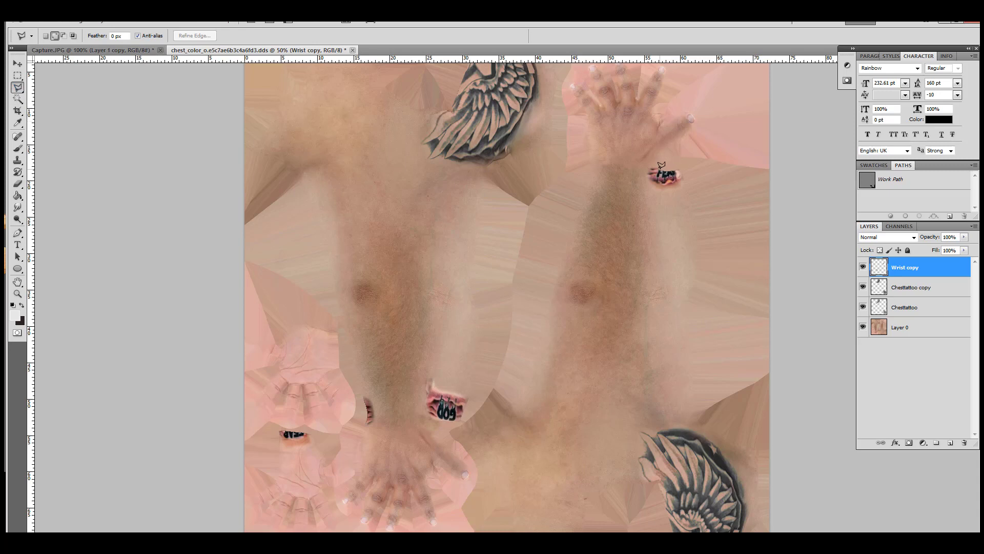
left_click(648, 163)
left_click(644, 176)
left_click(651, 189)
left_click(677, 197)
left_click(689, 177)
double_click(681, 165)
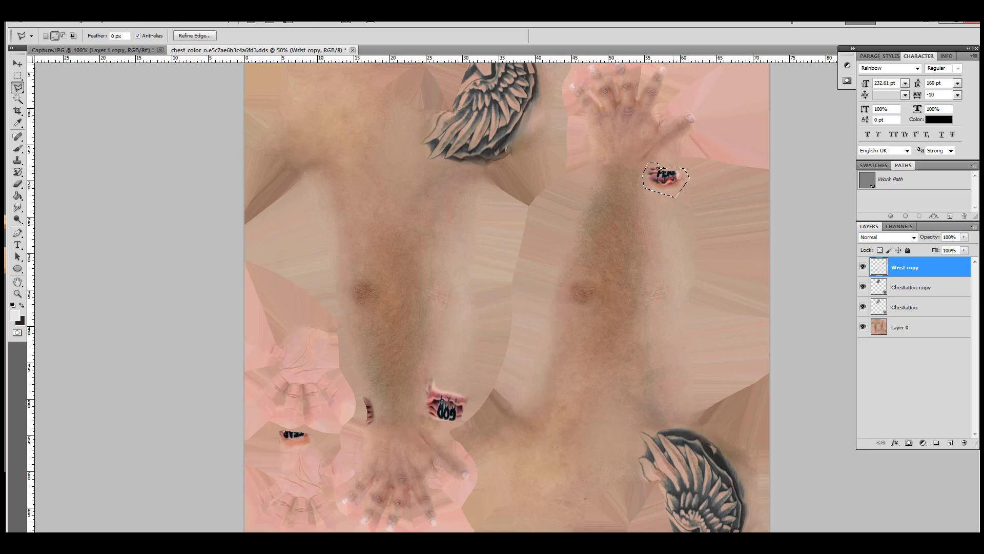
left_click(18, 64)
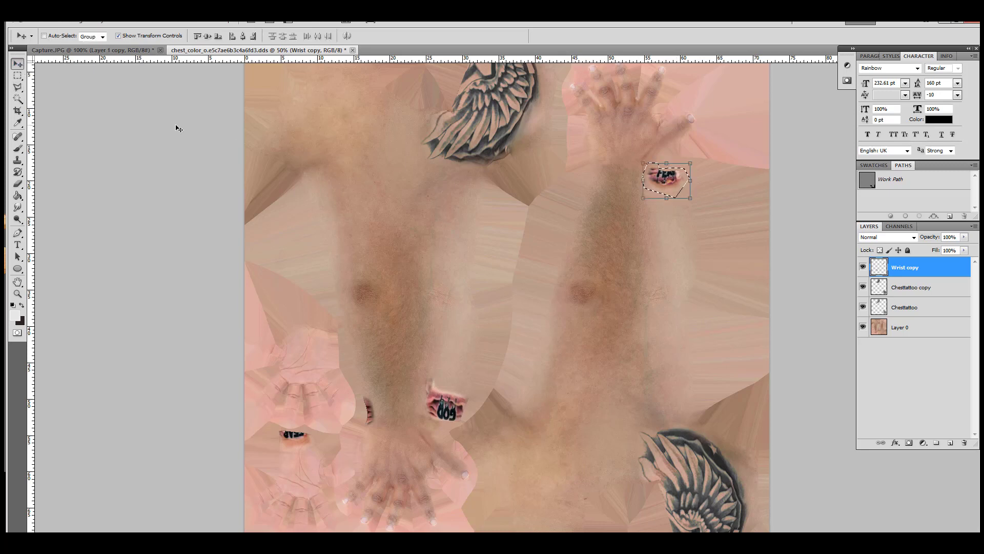
key("ctrl+z")
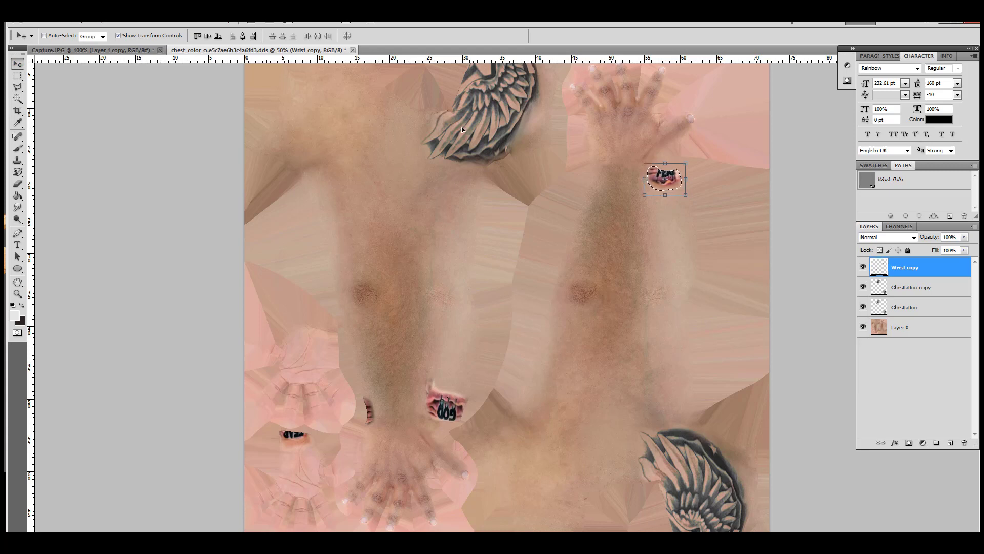
Save the texture as a D3D/DDS copy over chest_color_o.lamelochest2020.dds on the Desktop, using DXT1 no alpha with generated MIP maps
left_click(43, 23)
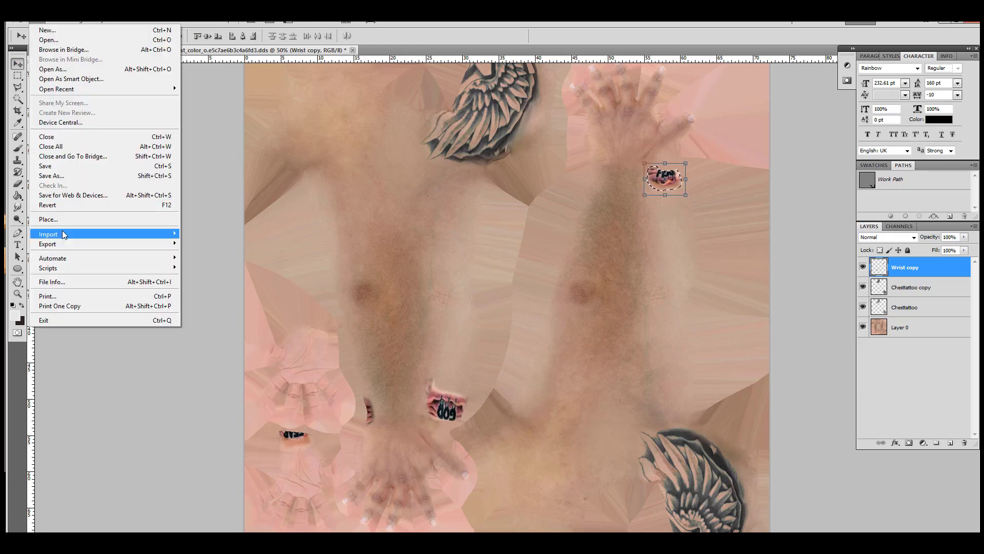
left_click(85, 177)
left_click(607, 416)
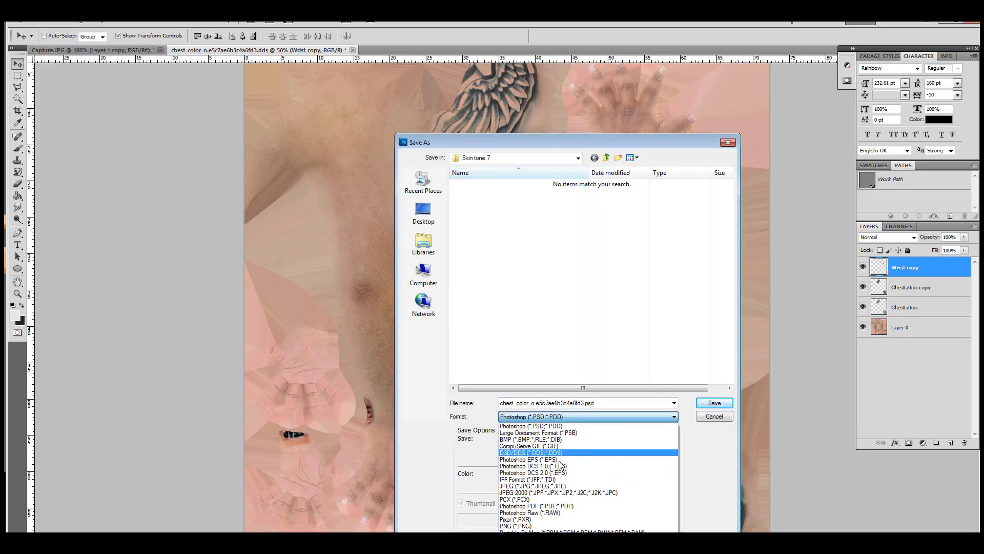
left_click(557, 453)
left_click(444, 204)
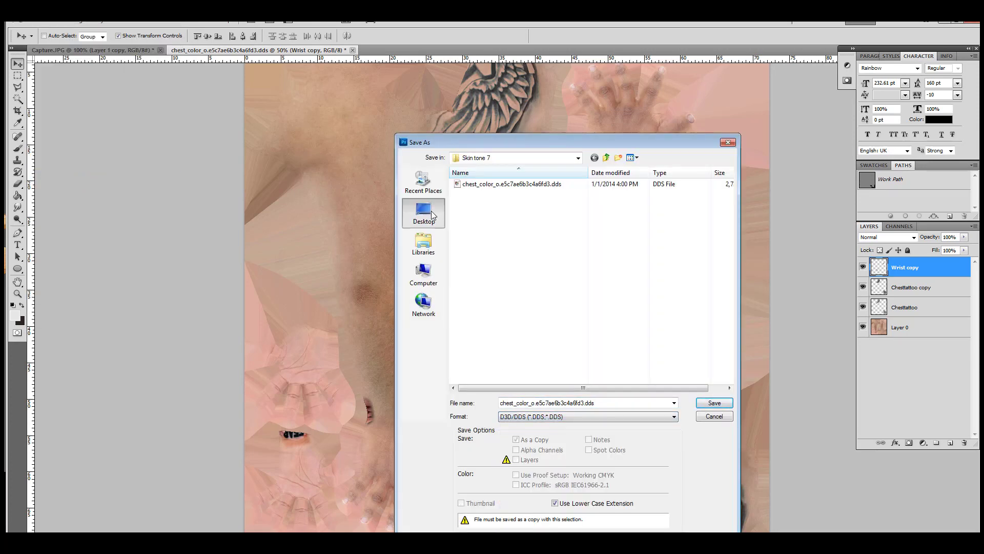
left_click(651, 187)
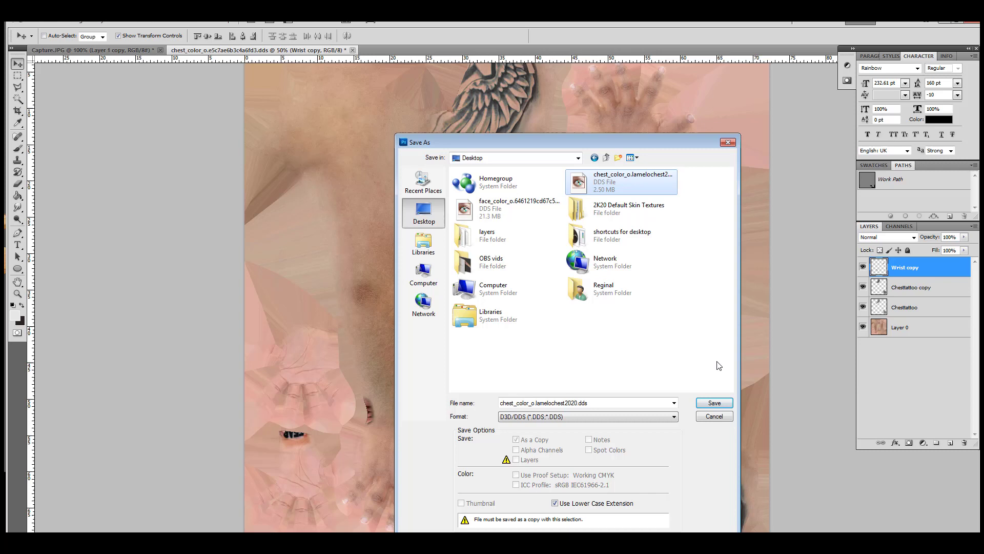
left_click(714, 403)
left_click(467, 215)
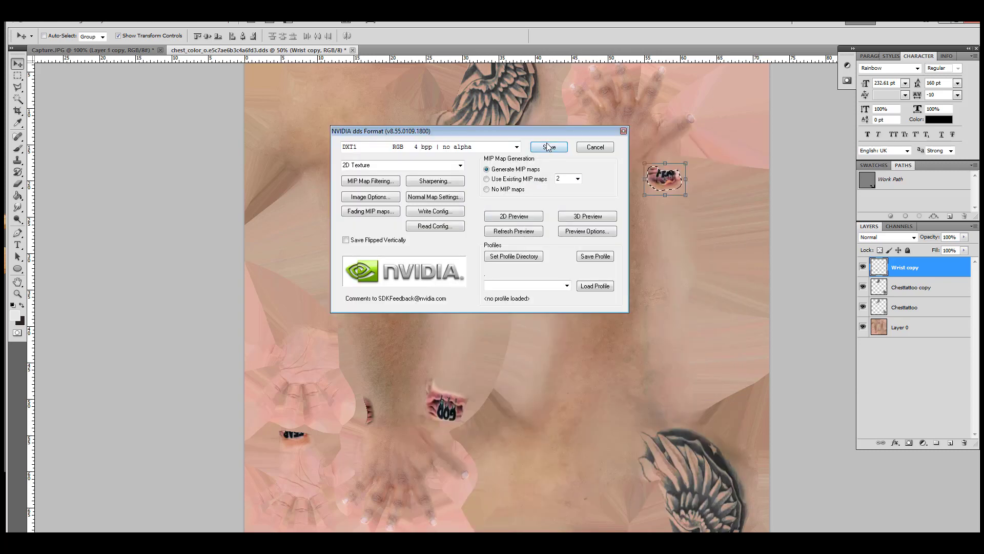
left_click(551, 146)
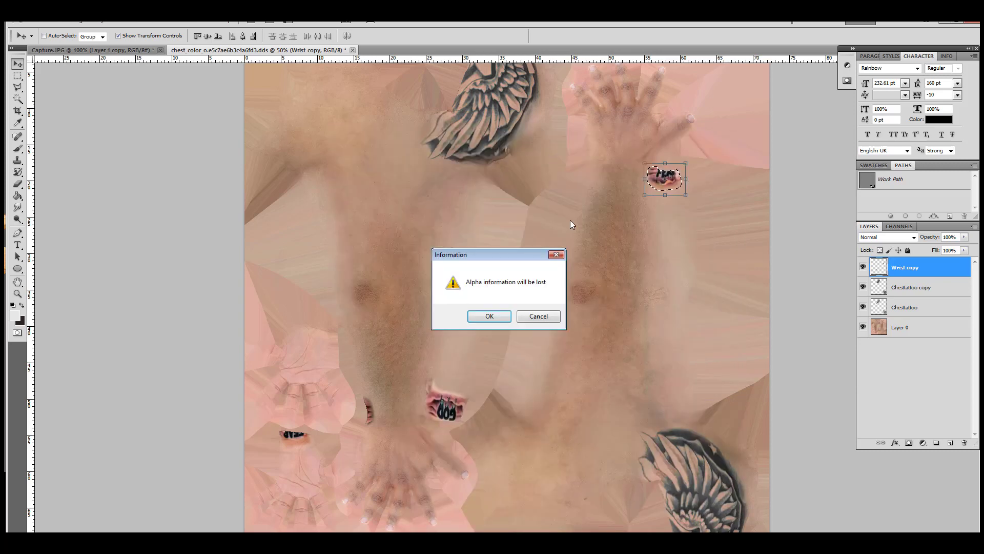
left_click(495, 314)
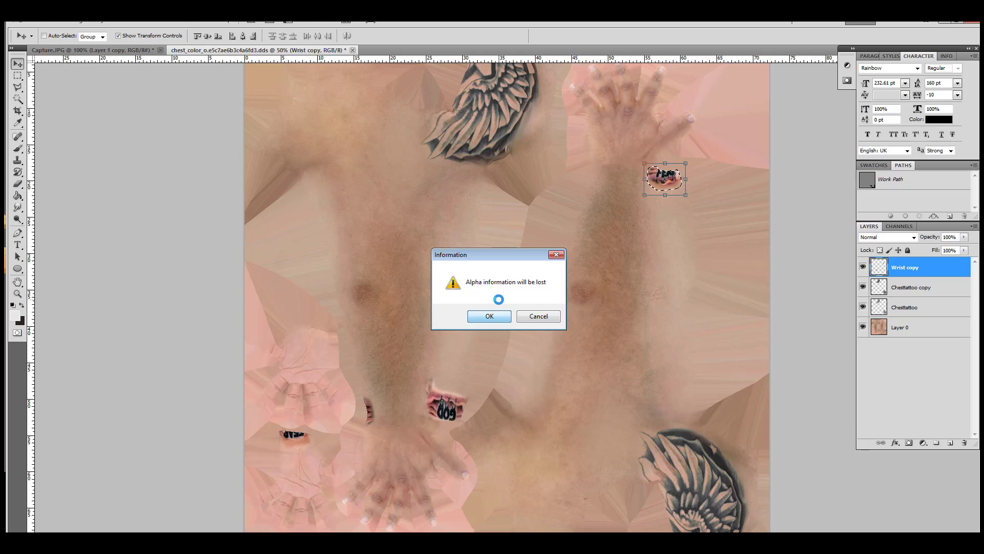
Switch to Blender and reload the chest_color_o.lamelochest2020.dds image so the FEAR wrist uses the newly saved texture
left_click(943, 24)
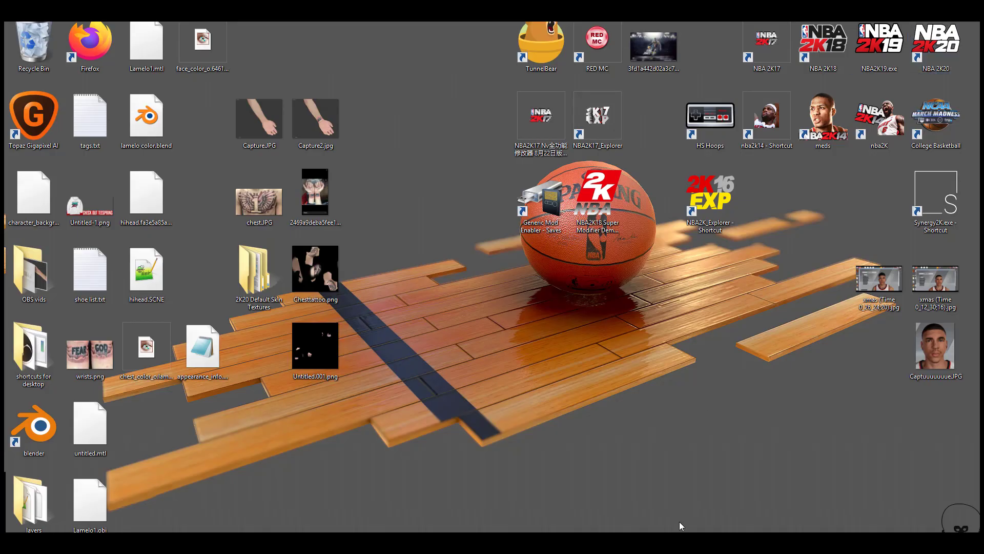
key("alt+Tab")
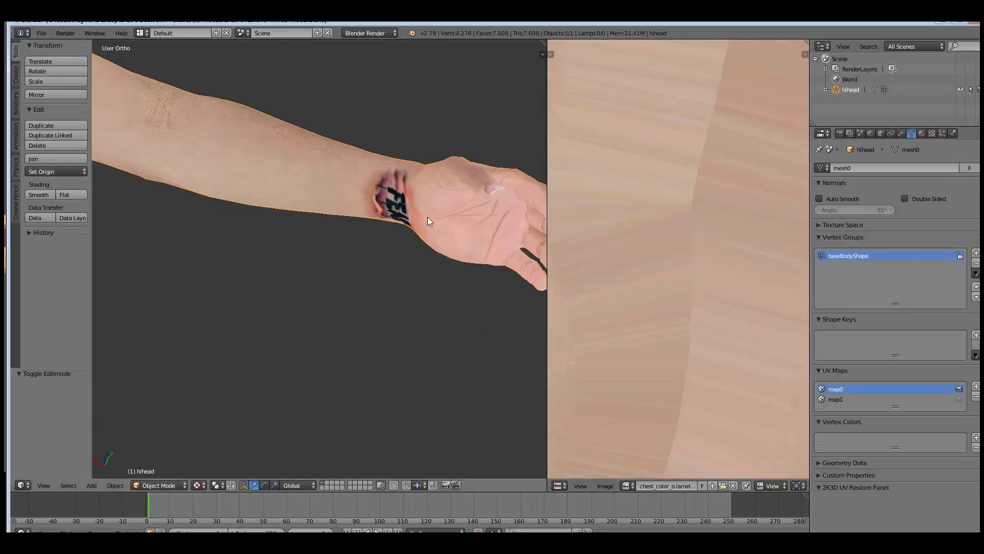
middle_click_drag(427, 217, 434, 195)
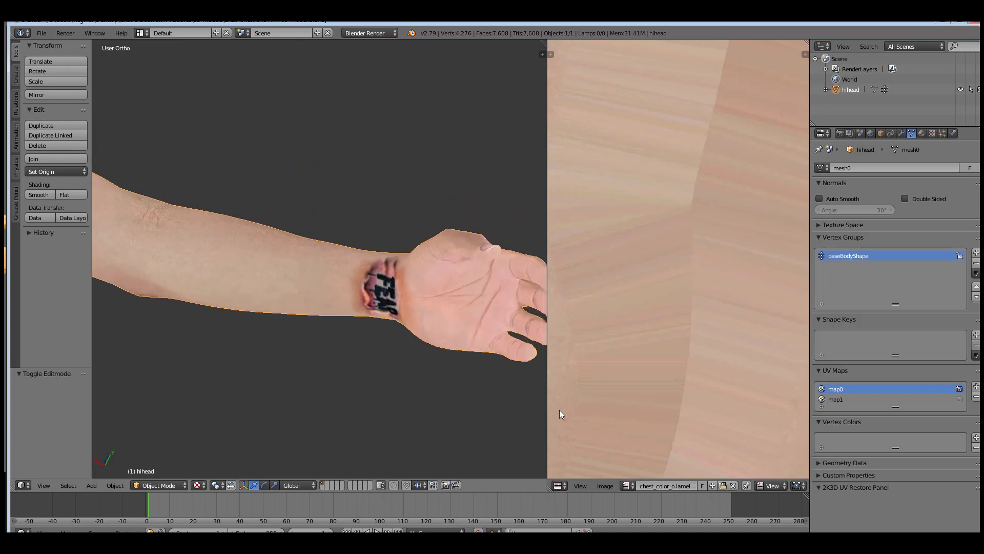
left_click(605, 485)
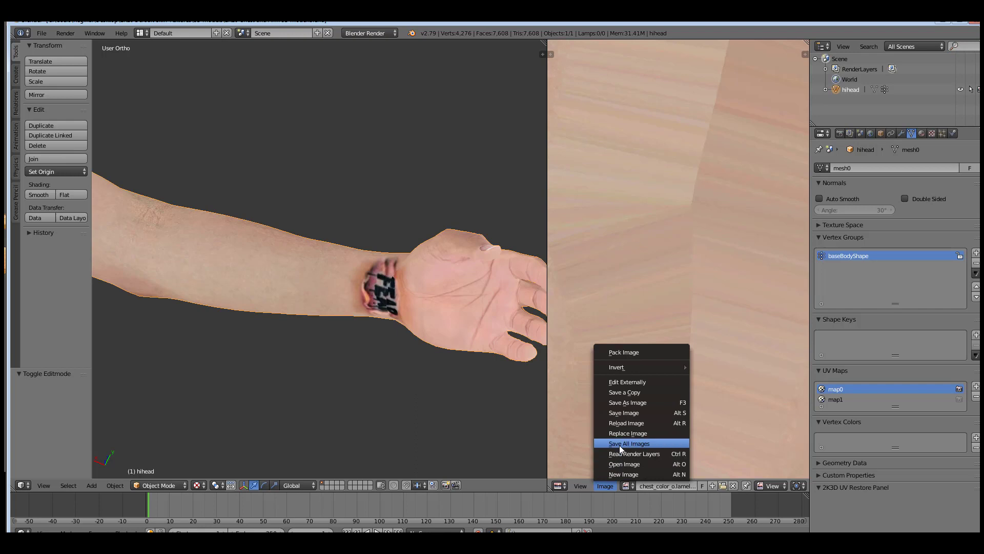
left_click(627, 423)
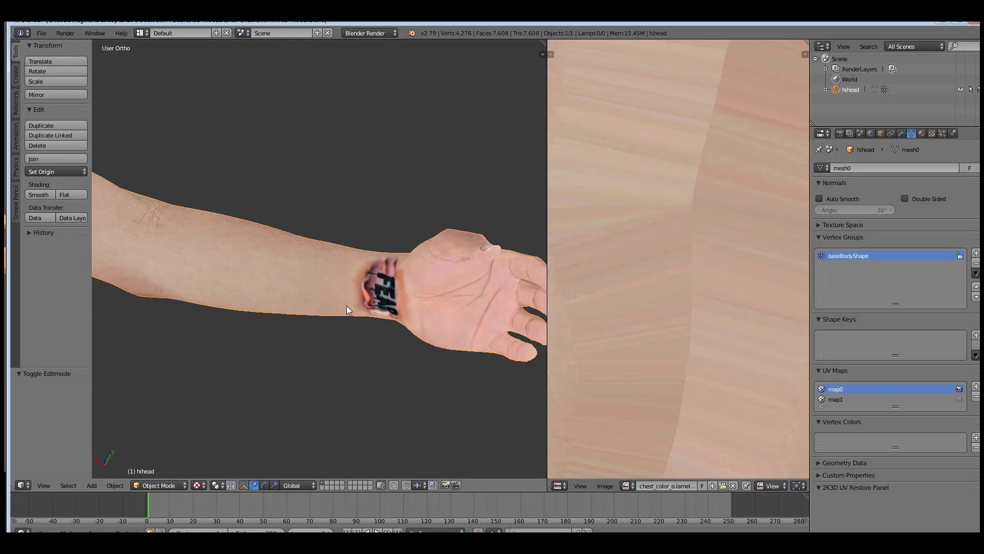
Examine the GOD tattoo on the opposite wrist from several angles
middle_click_drag(278, 285, 132, 323, "shift")
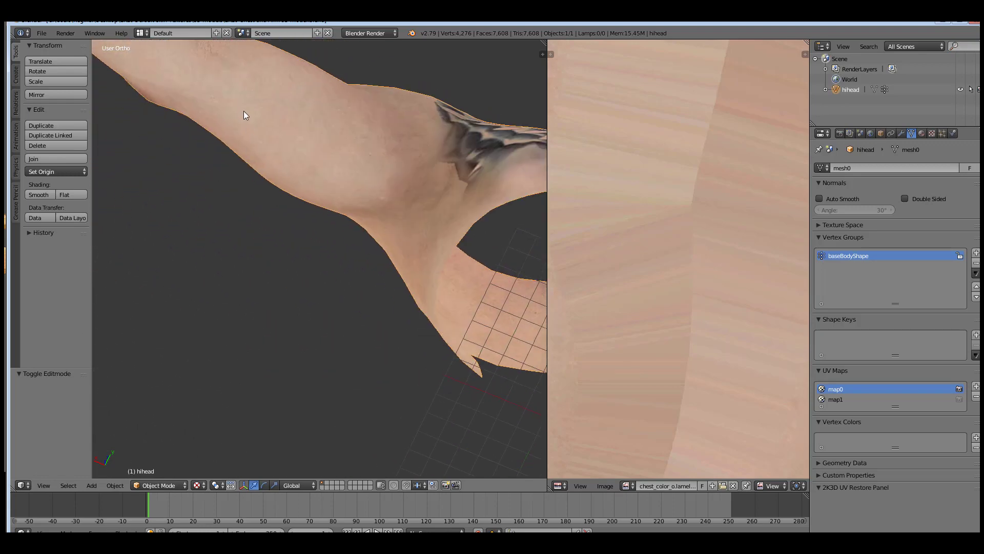
middle_click_drag(244, 111, 418, 325, "shift")
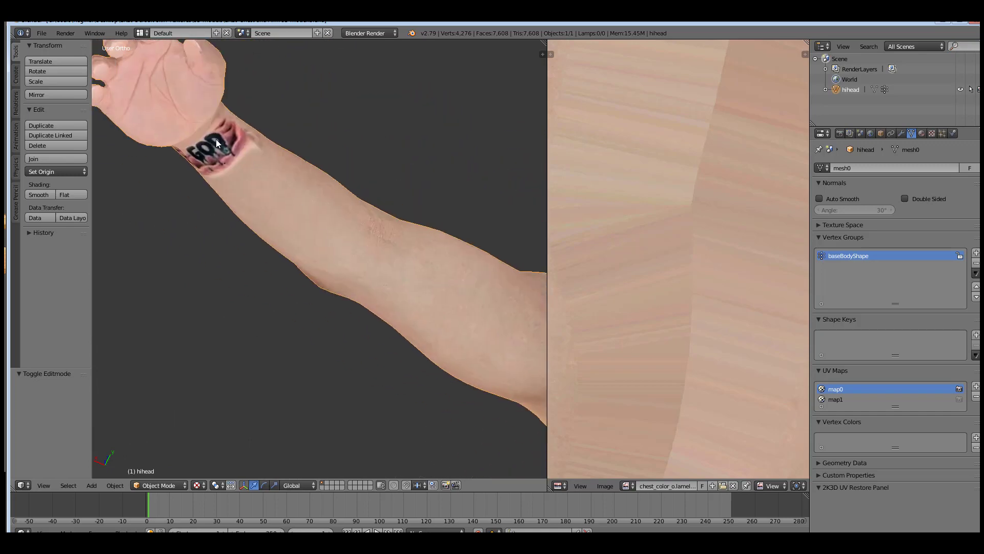
middle_click_drag(246, 197, 266, 147)
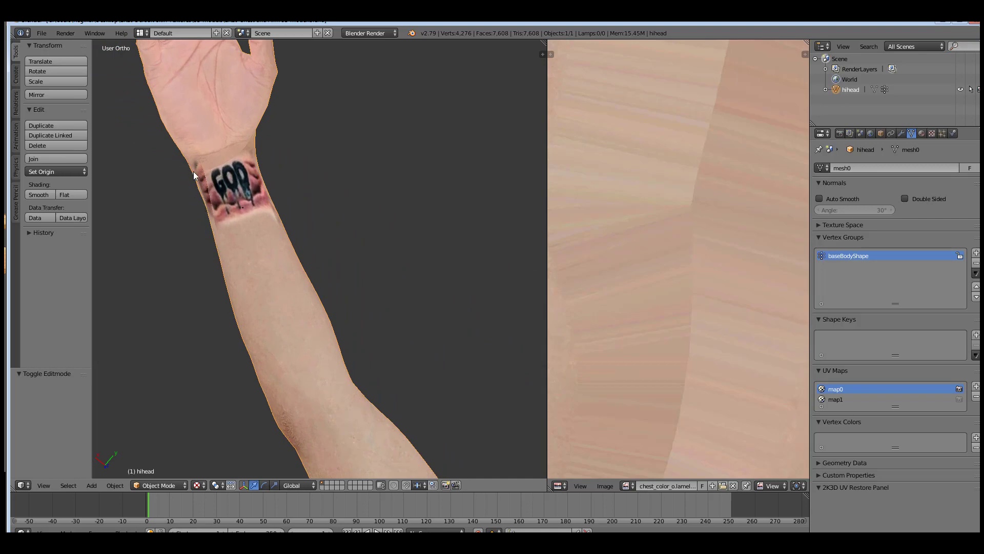
middle_click_drag(239, 225, 328, 359)
Examine the chest tattoo and both arms on the whole model in the Back Ortho view
scroll(431, 307, "down", 7)
middle_click_drag(391, 378, 375, 355)
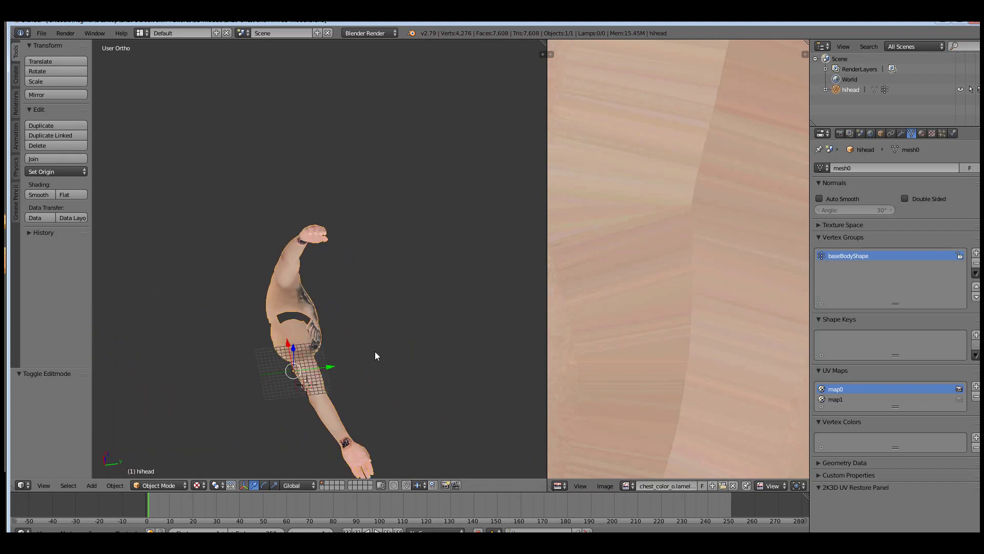
key("ctrl+KP_1")
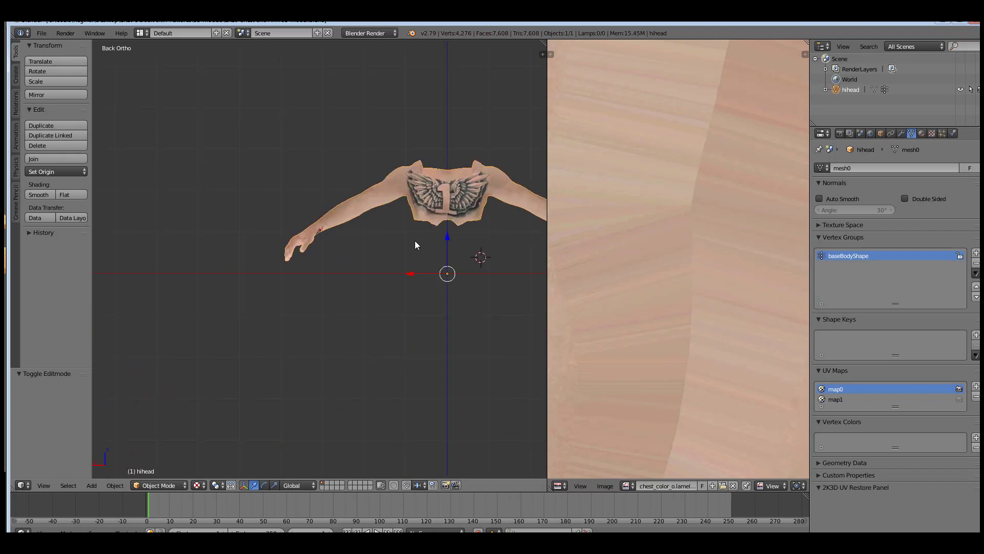
middle_click_drag(415, 245, 253, 305, "shift")
middle_click_drag(333, 401, 342, 348, "ctrl")
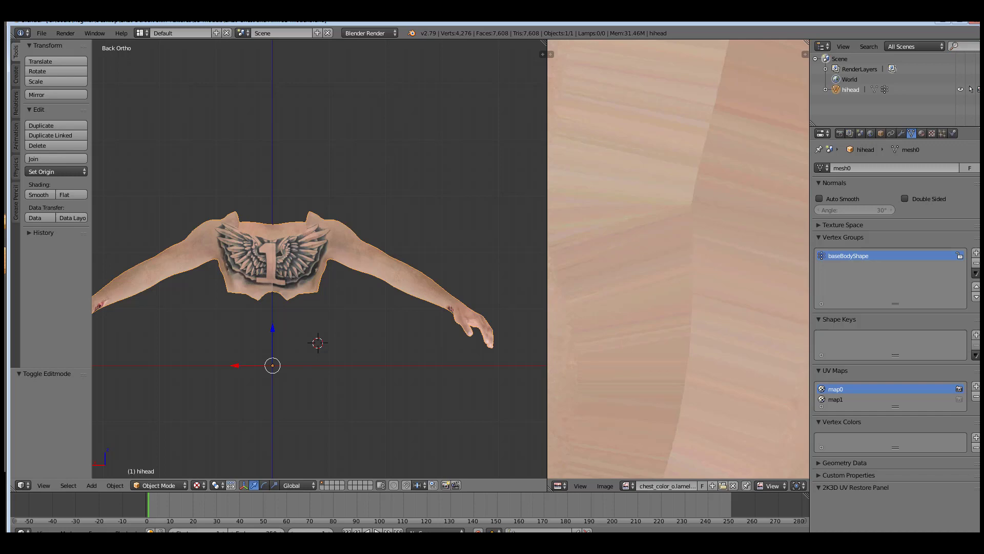
Clear Chesttattoo.png and Untitled.001.png from the desktop and group wrists.png and the tattoos JPG near chest_color_o.lamelochest2020.dds
left_click(947, 27)
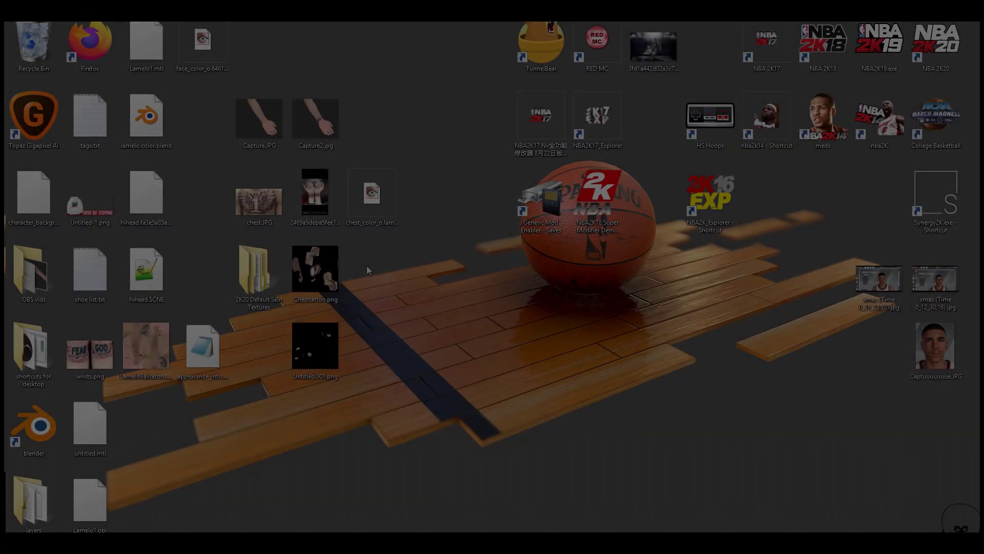
left_click_drag(367, 265, 43, 24)
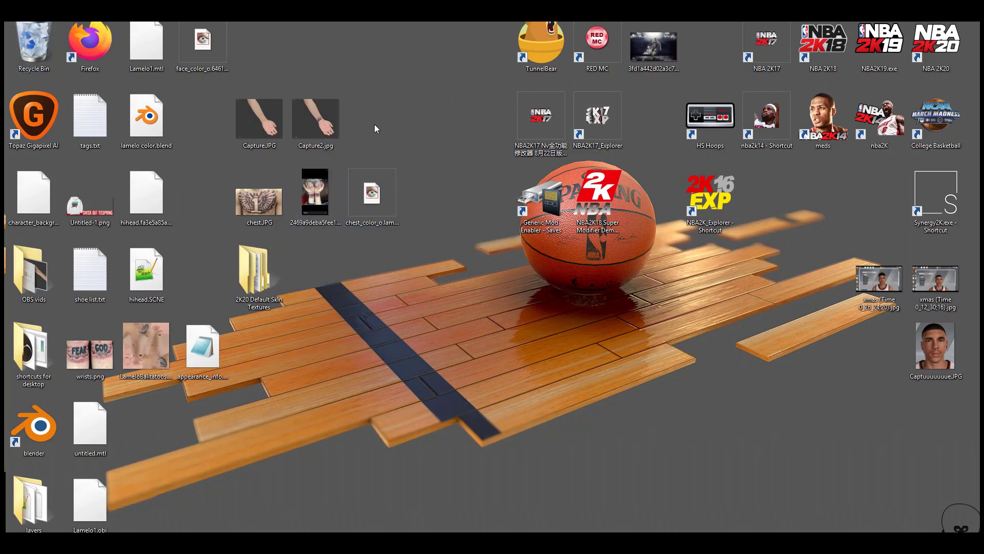
left_click(372, 194)
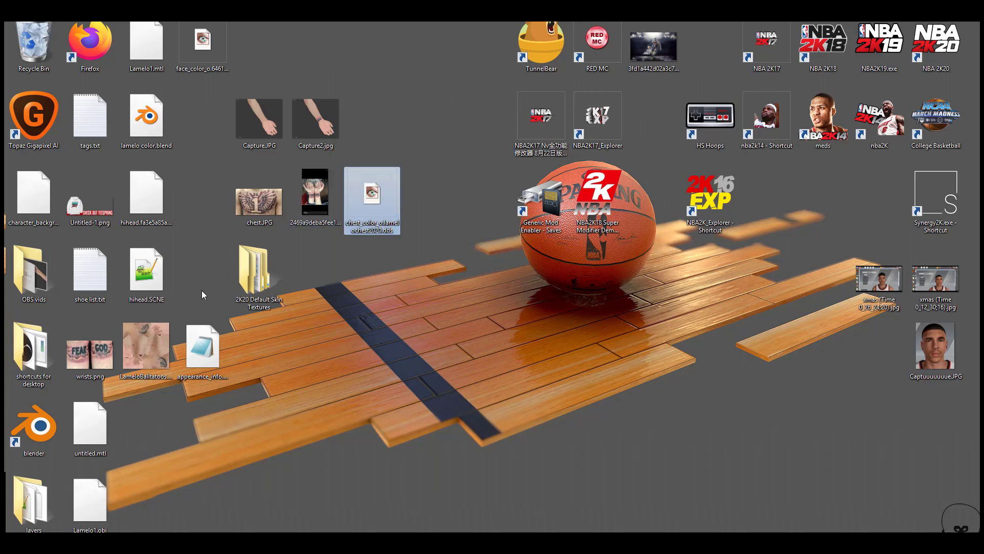
left_click_drag(90, 353, 308, 261)
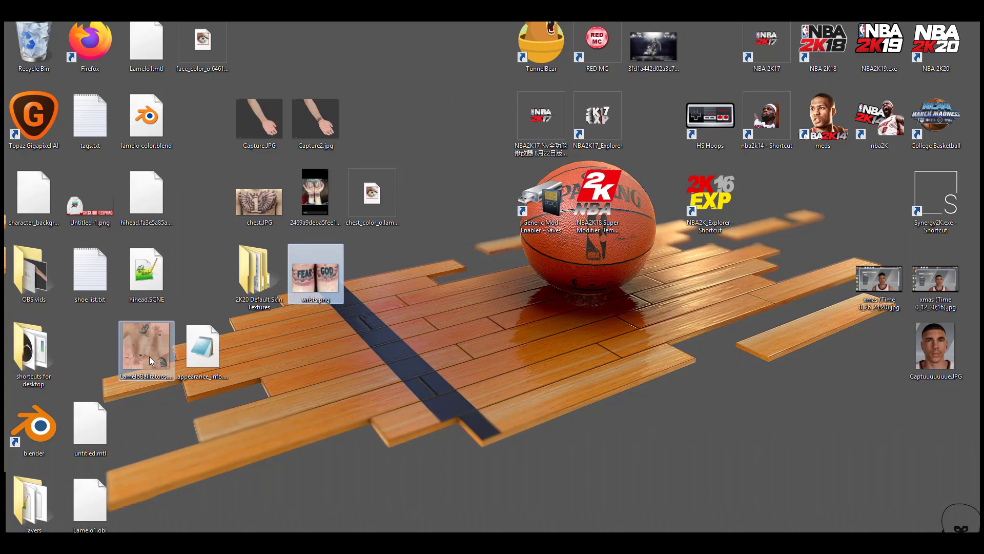
left_click_drag(147, 352, 397, 275)
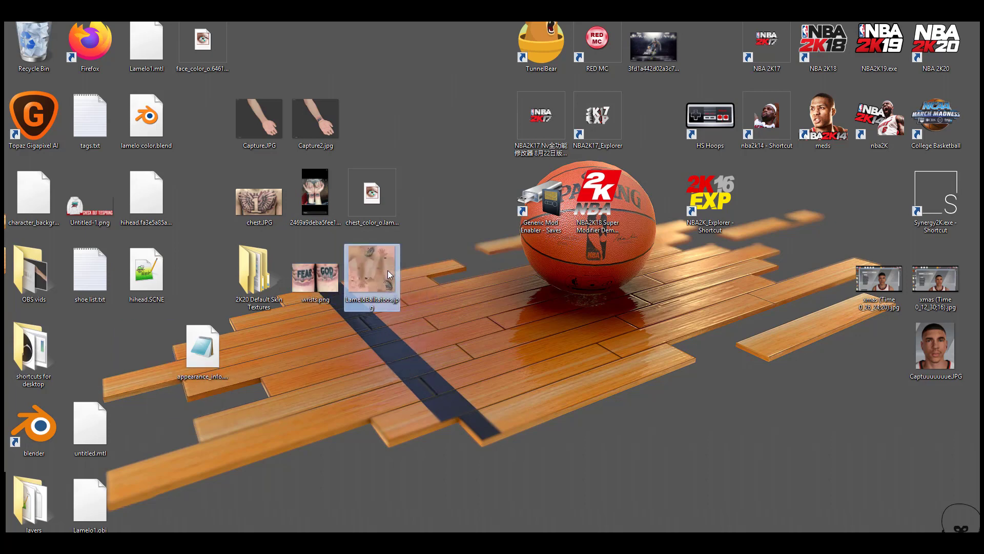
left_click(388, 180)
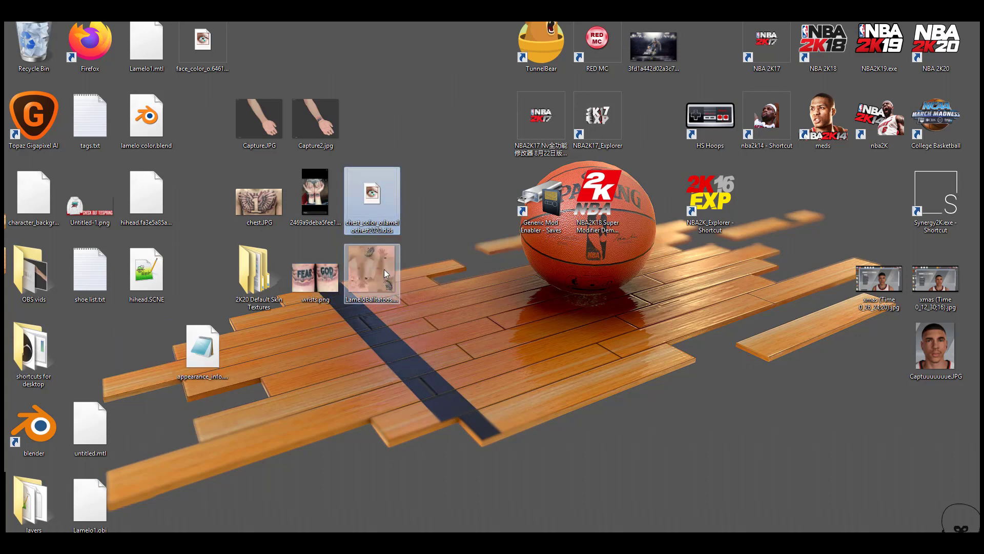
left_click_drag(383, 269, 380, 226)
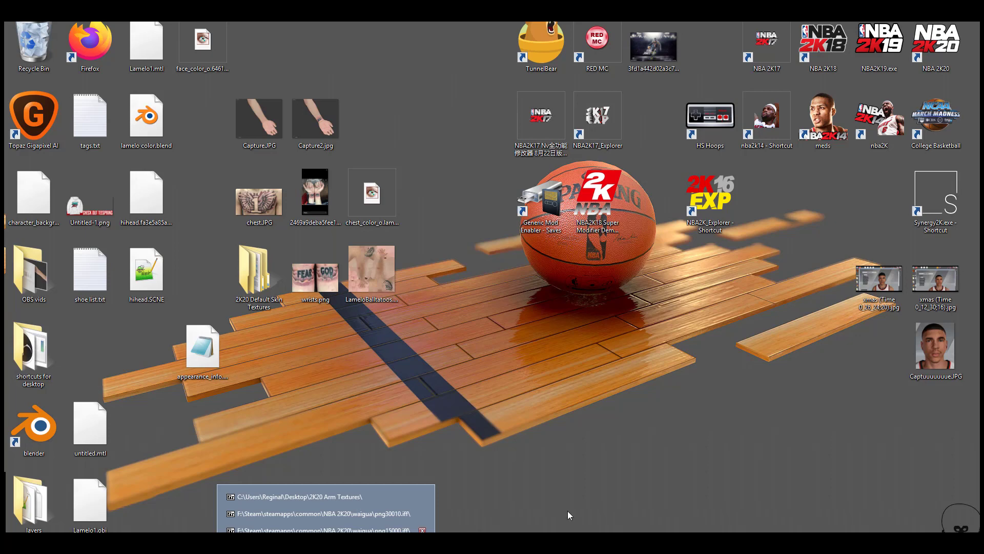
Switch to NBA 2K20 and leave the Edit NBA Player screen, keeping the changes
left_click(569, 530)
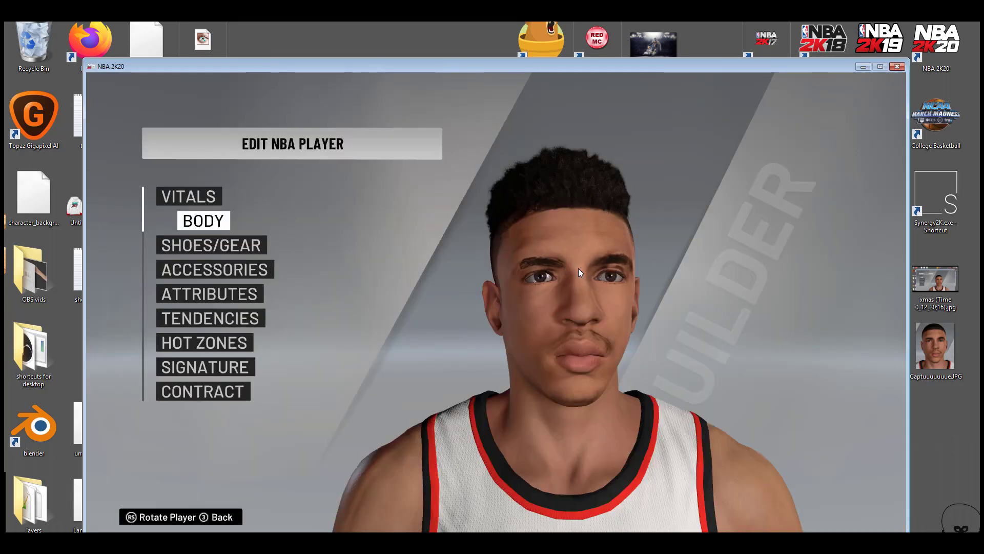
key("Escape")
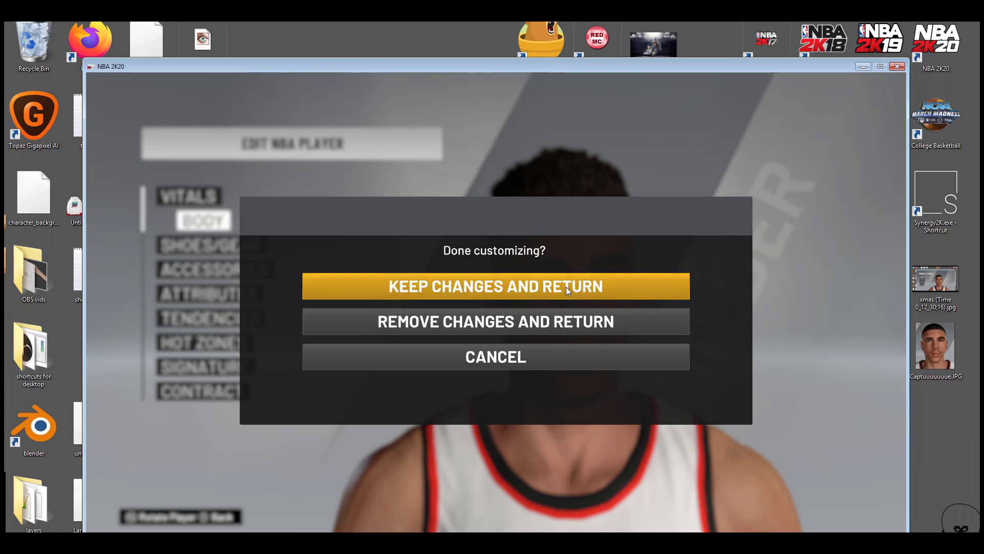
left_click(568, 290)
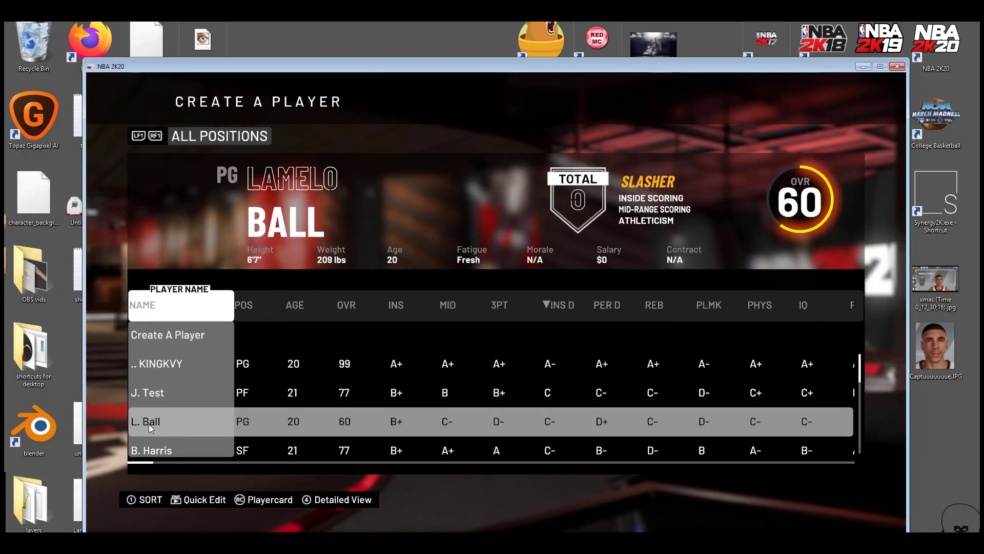
Read the highlighted Lamelo Ball player into the Mini Xiugaiqi overlay, check the Face Number and minimize the game
key("alt+Tab")
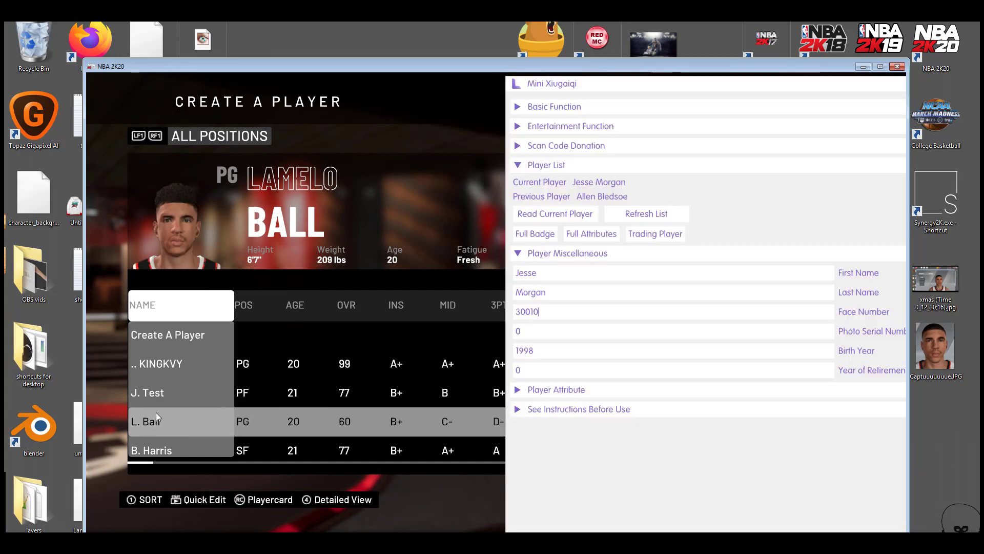
left_click(547, 214)
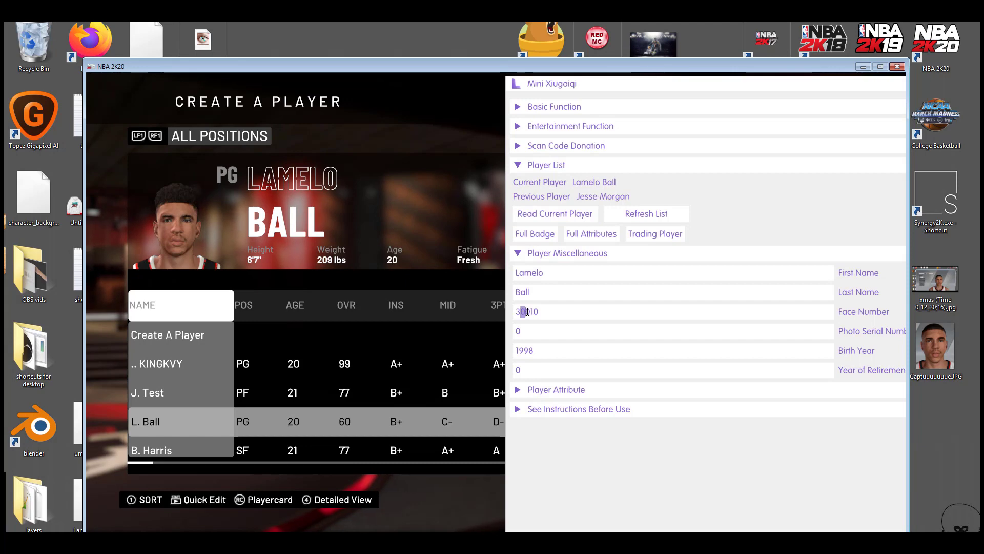
left_click_drag(533, 312, 543, 313)
left_click(556, 311)
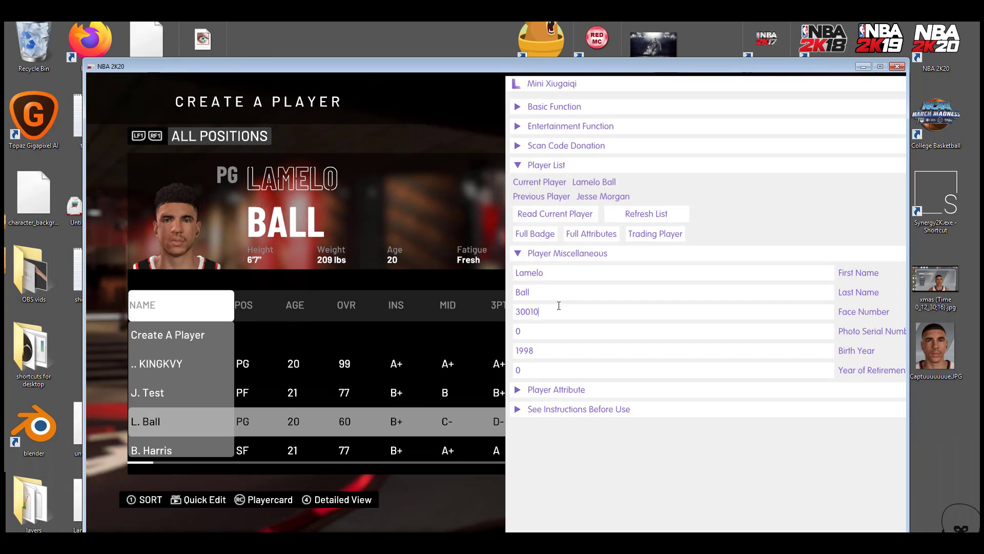
left_click(863, 65)
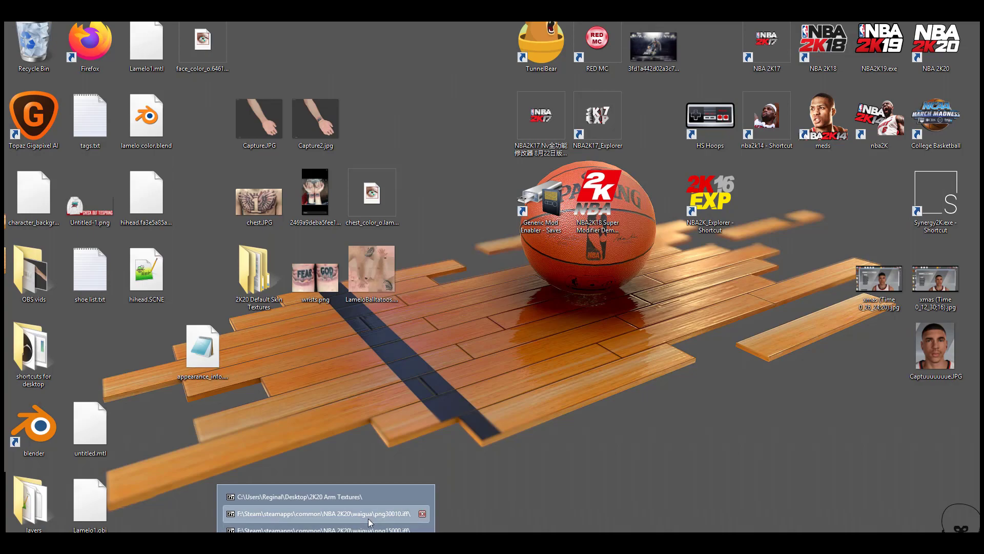
Switch to the 7-Zip window, locate png30010.iff in the waigua folder and open it
left_click(368, 526)
left_click(334, 171)
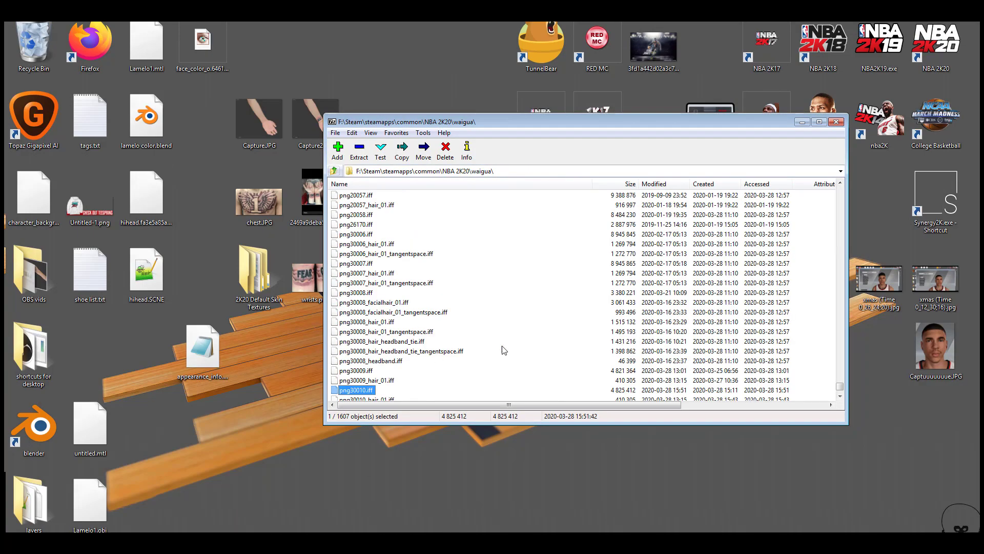
left_click(840, 396)
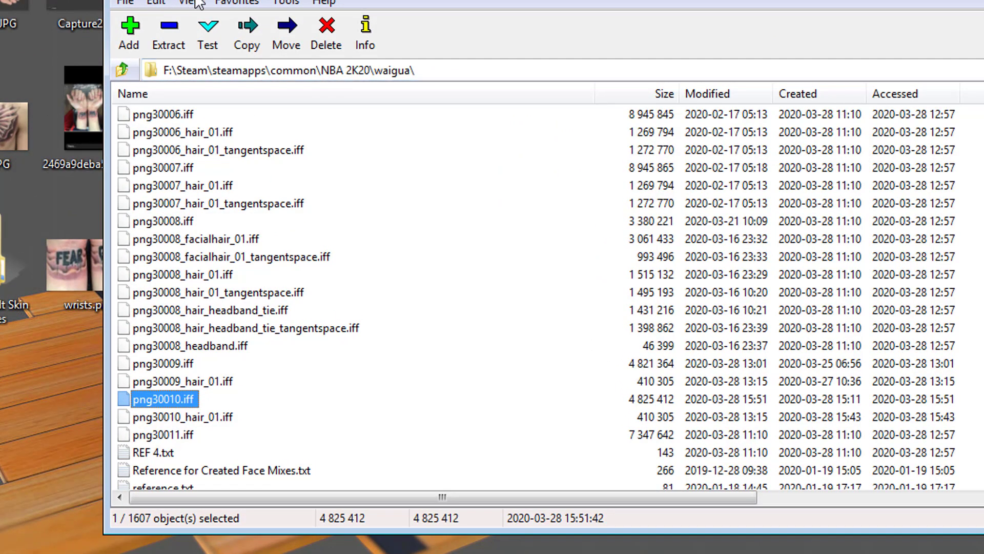
left_click(179, 396)
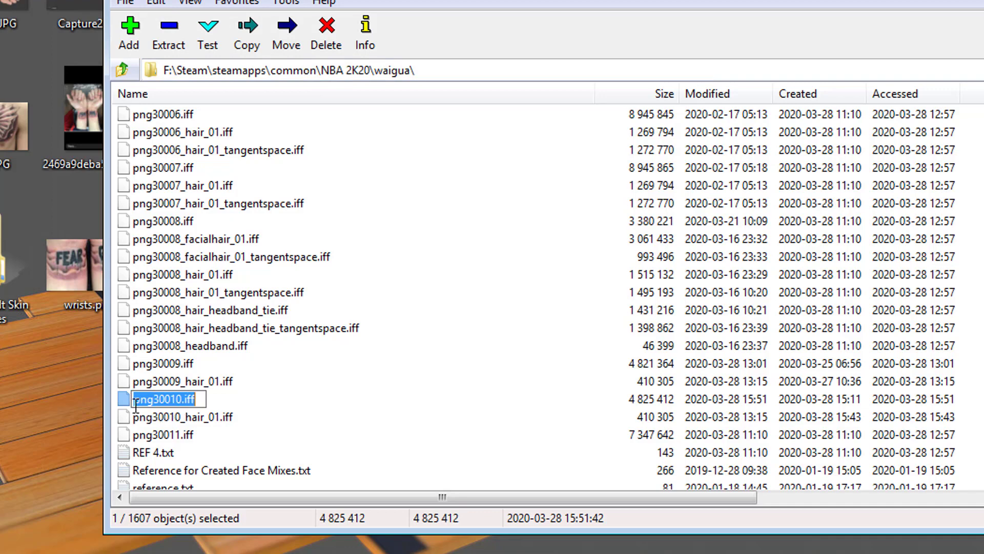
double_click(129, 399)
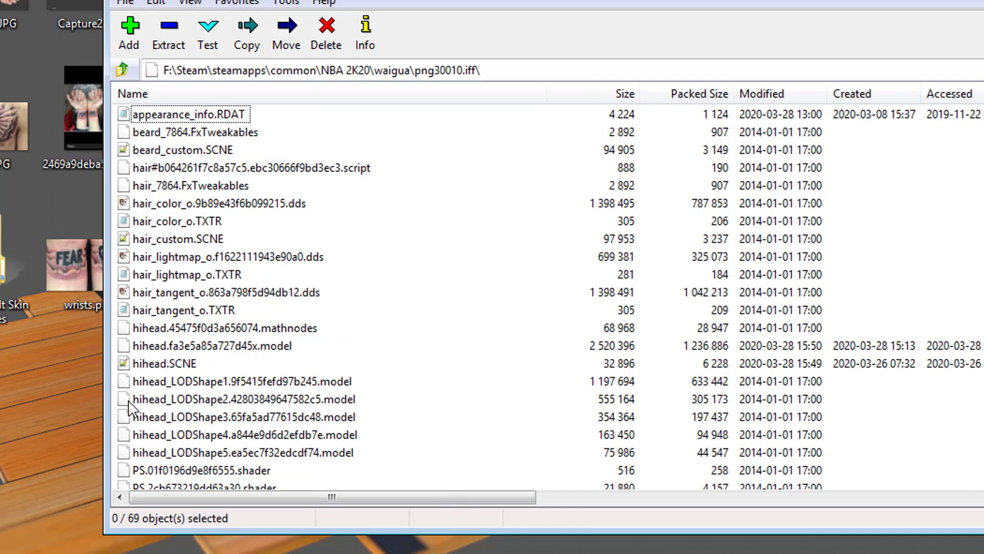
left_click(122, 70)
scroll(314, 474, "down", 3)
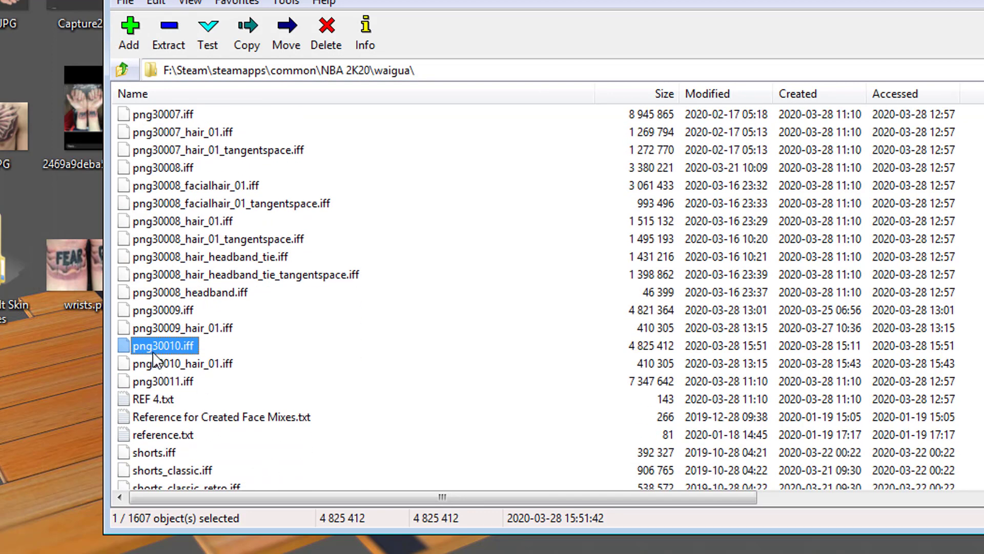
double_click(183, 347)
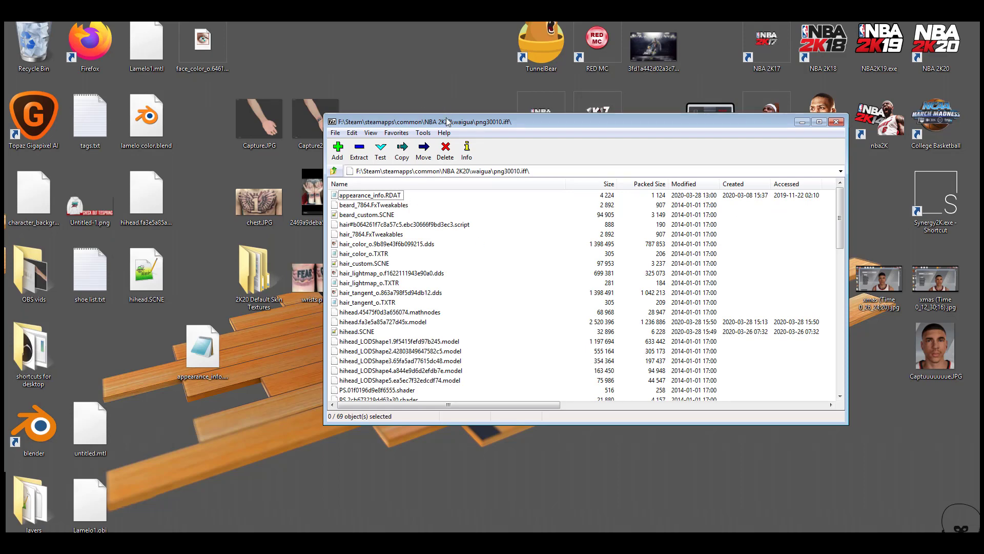
Add chest_color_o.lamelochest2020.dds from the desktop to the png30010.iff archive
left_click_drag(447, 122, 537, 101)
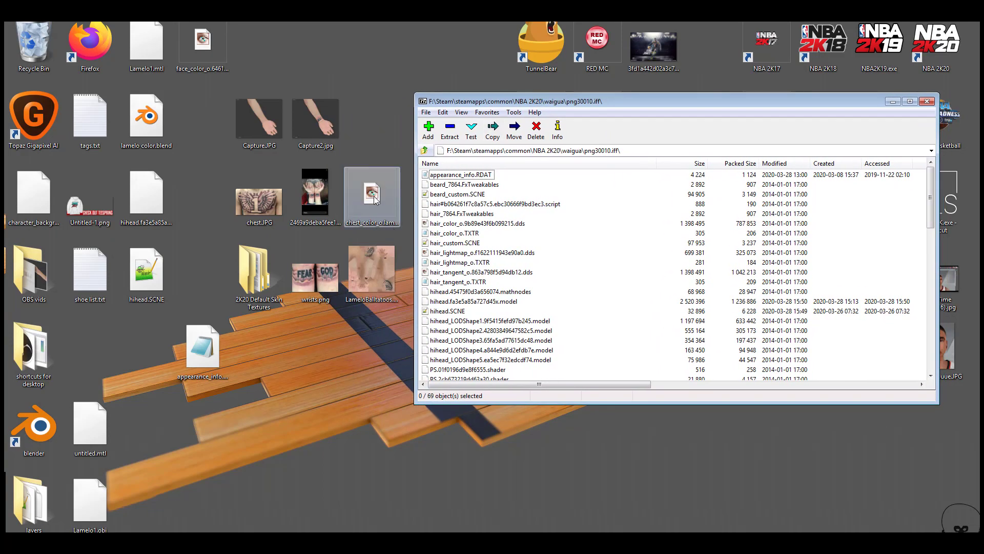
left_click(375, 198)
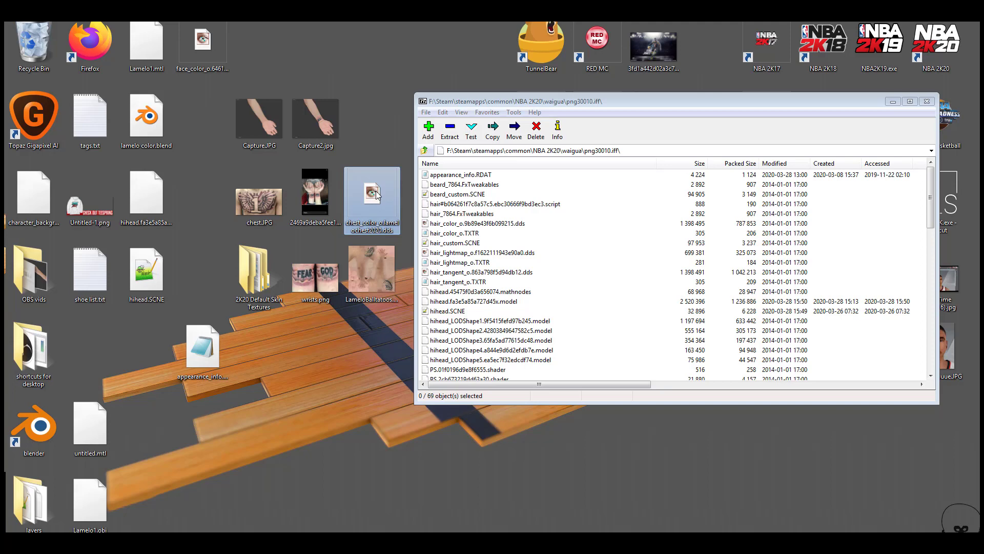
left_click_drag(376, 194, 582, 246)
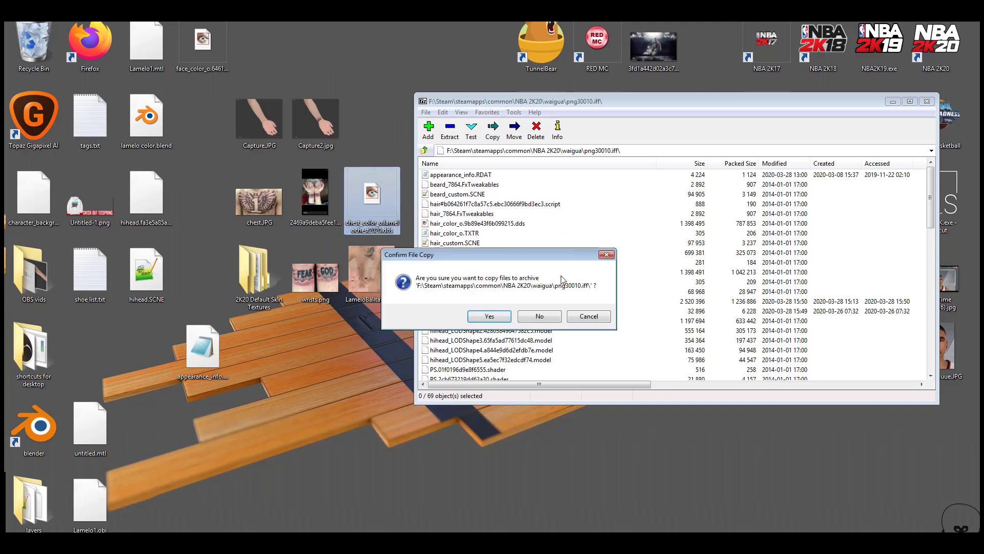
left_click(490, 316)
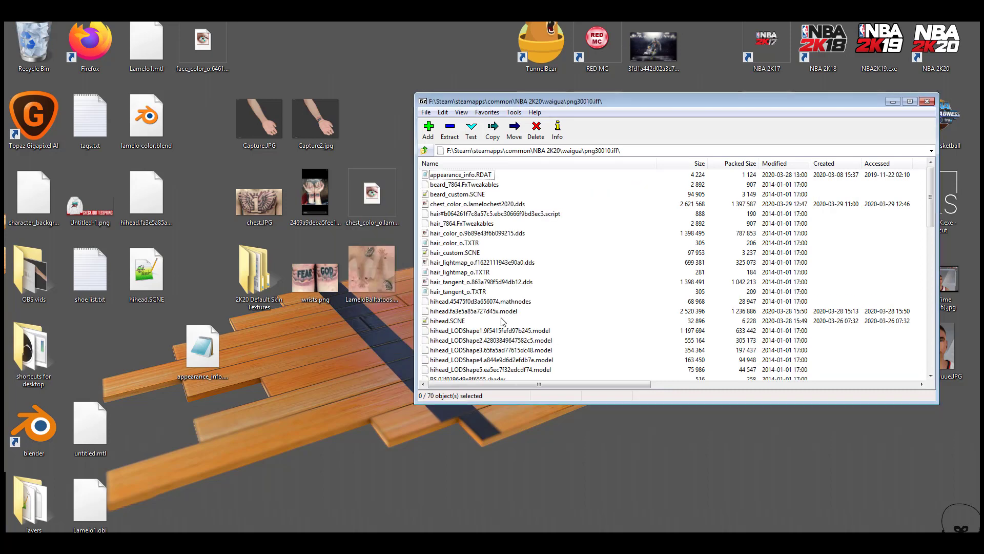
Copy chest_color_o.TXTR from the Skin tone 7 folder of 2K20 Default Skin Textures to the desktop, placing it above the chest_color_o DDS file
double_click(266, 277)
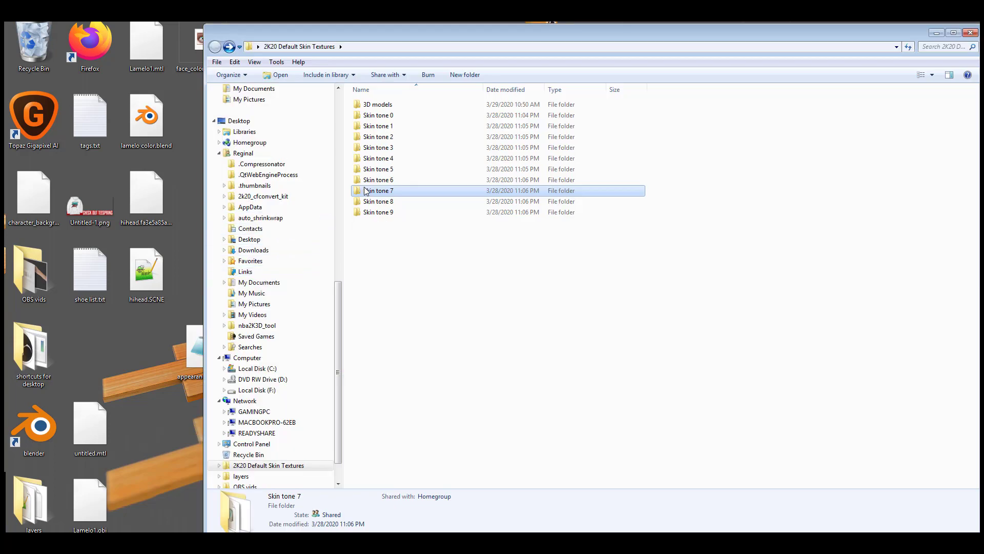
double_click(367, 191)
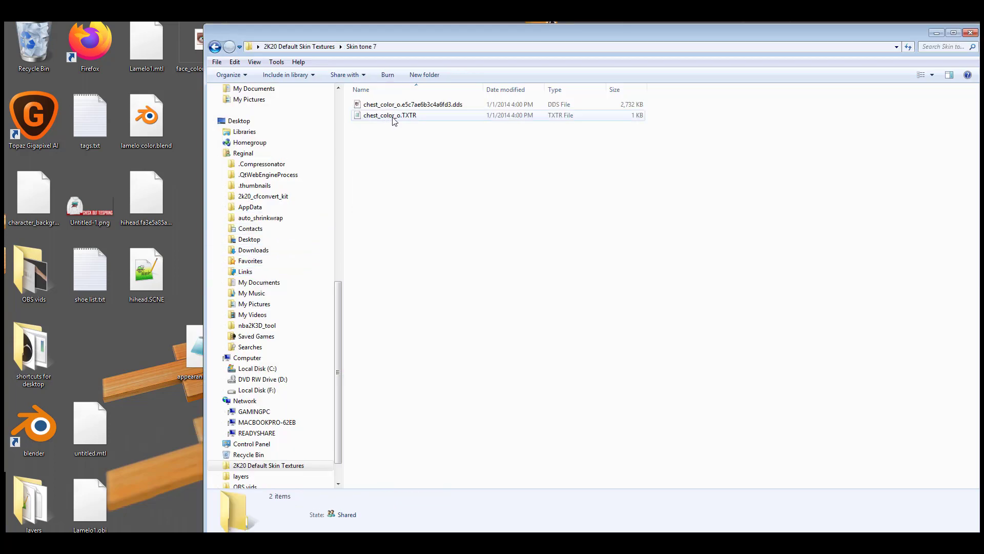
left_click(416, 107)
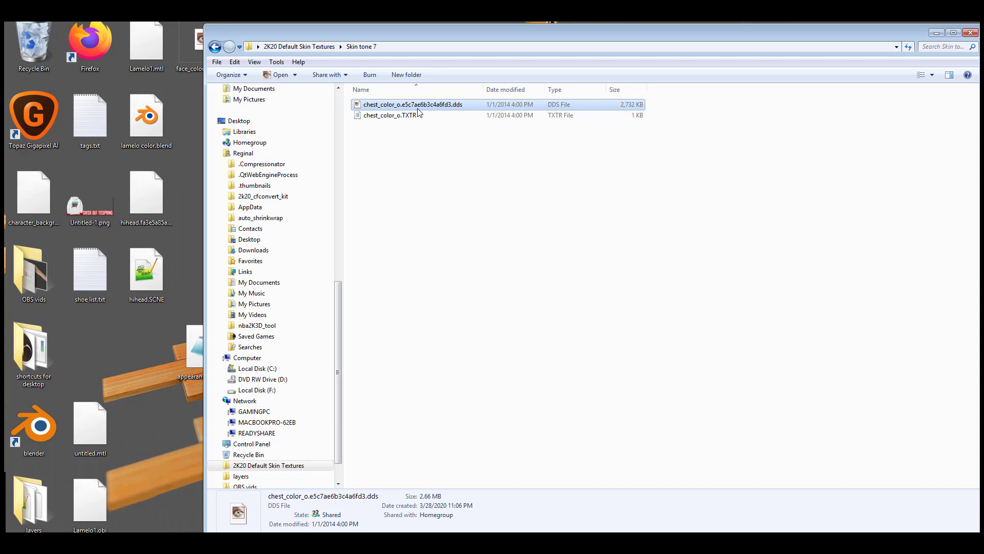
right_click(413, 119)
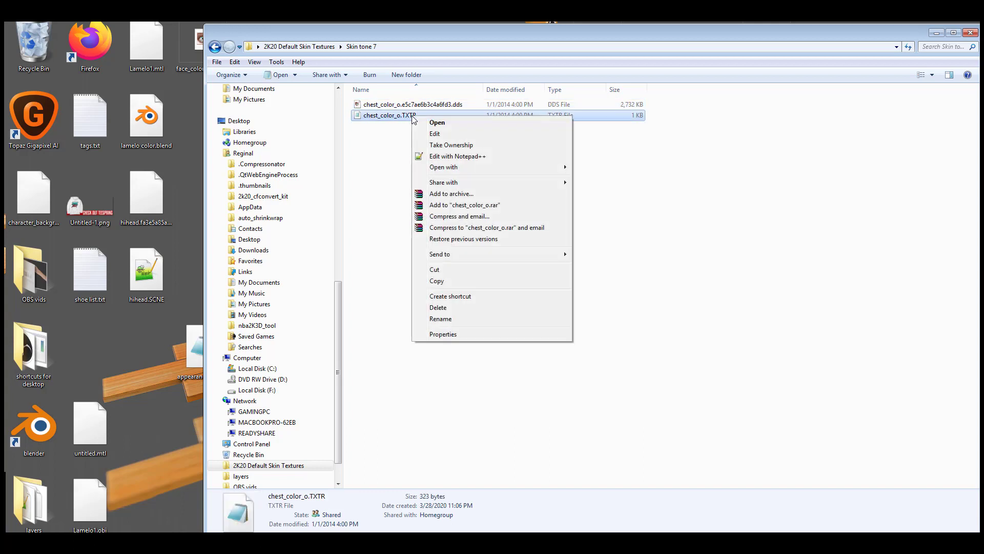
left_click(436, 281)
left_click(937, 33)
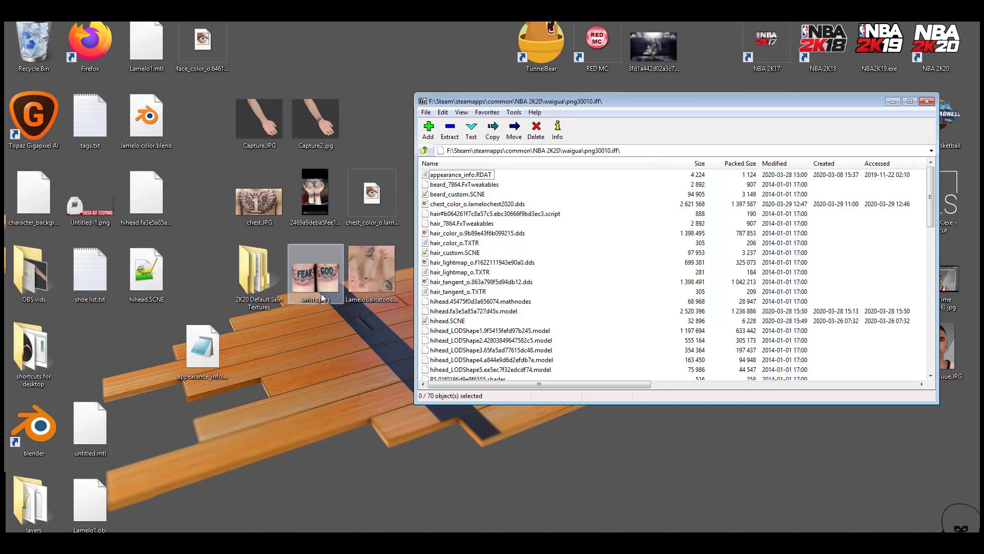
right_click(352, 393)
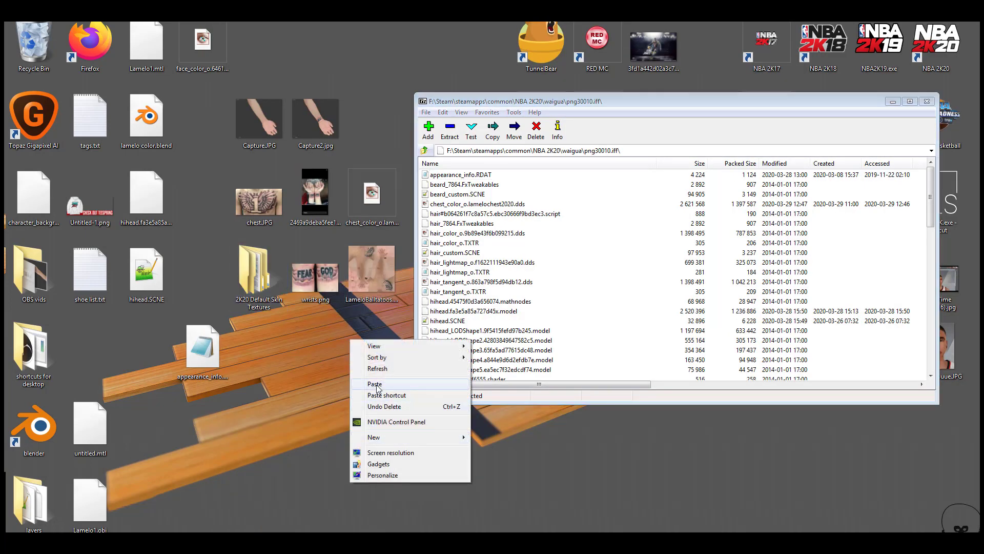
left_click(375, 384)
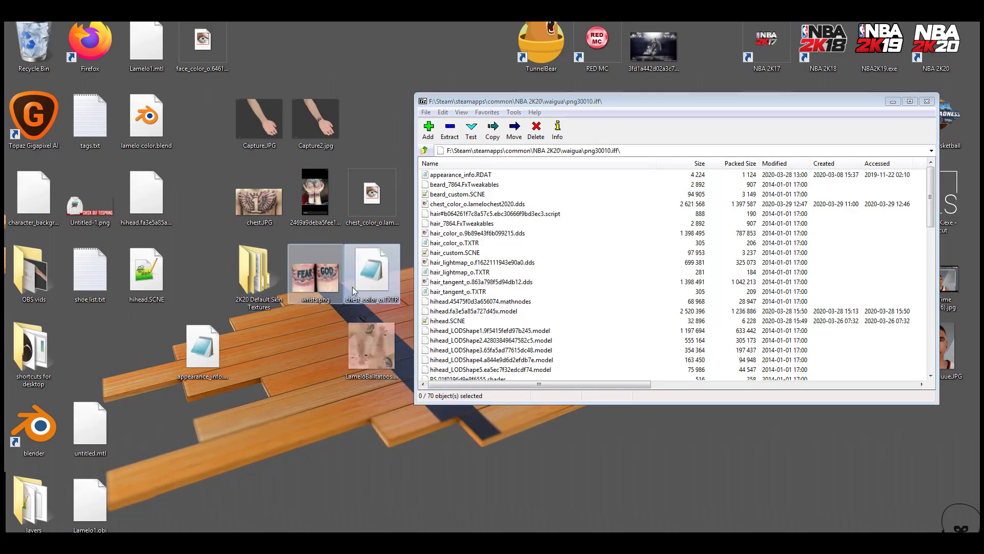
left_click_drag(374, 283, 375, 130)
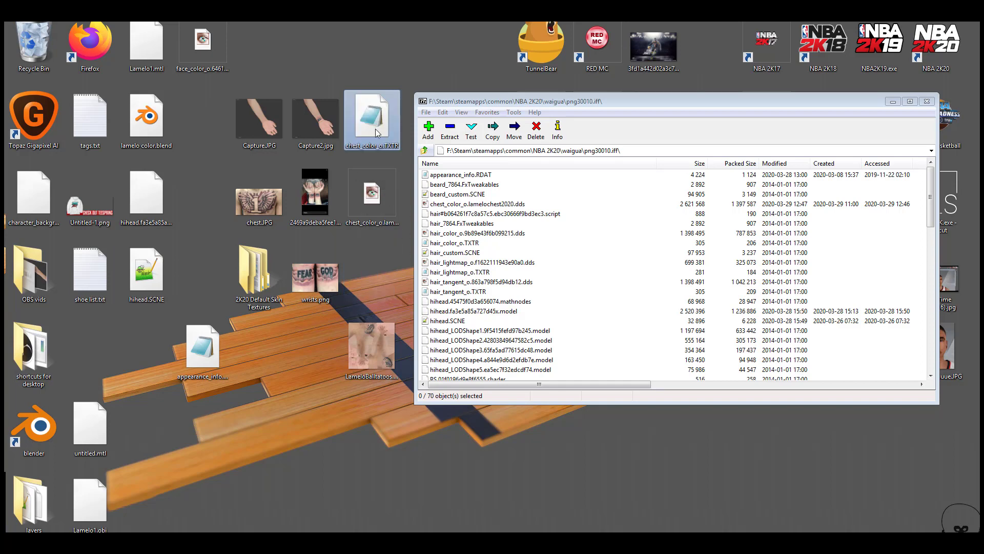
Switch to Notepad++, close appearance_info.RDAT and open chest_color_o.TXTR from the desktop
right_click(375, 132)
key("Escape")
left_click(237, 529)
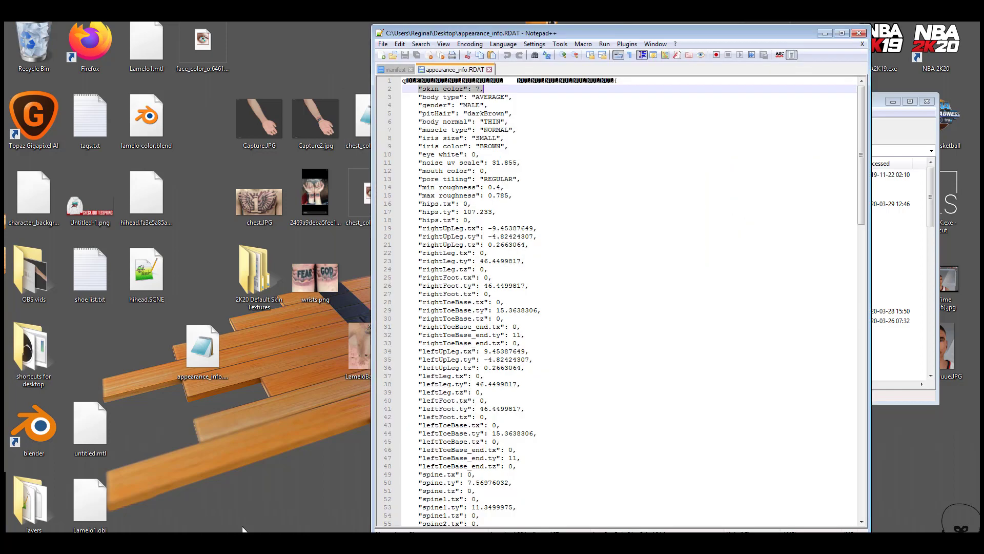
left_click(489, 70)
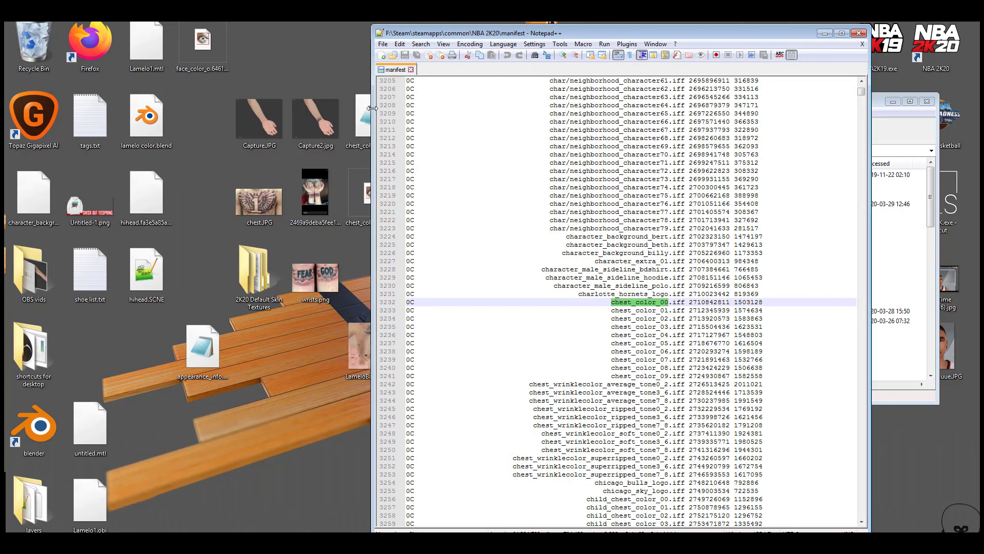
left_click_drag(361, 122, 439, 72)
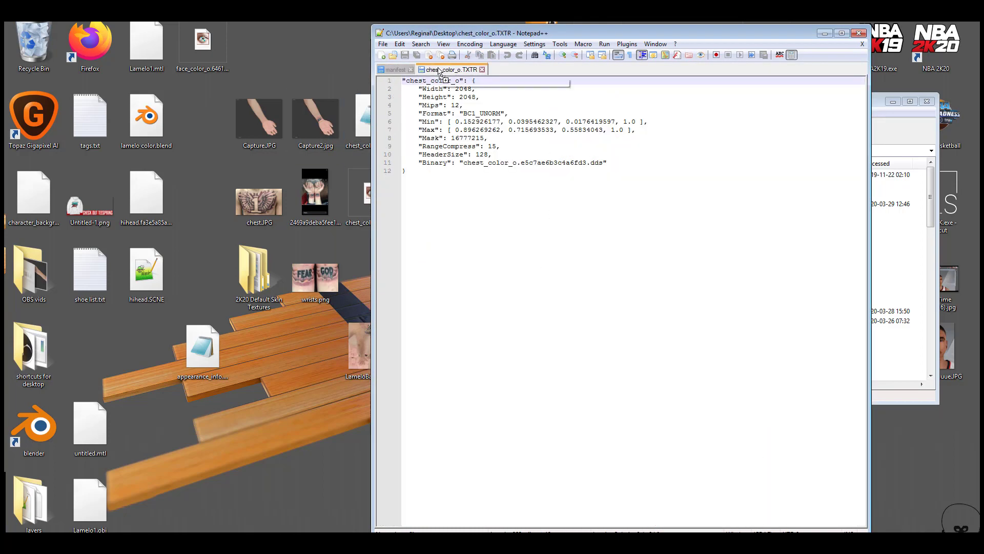
left_click_drag(477, 34, 511, 57)
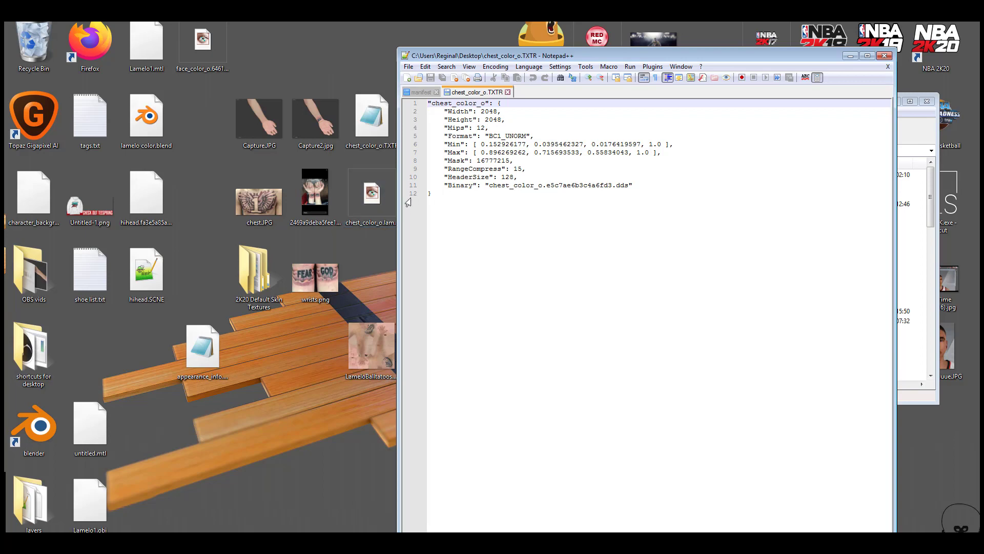
Set the Binary value in chest_color_o.TXTR to the desktop texture's file name, chest_color_o.lamelochest2020.dds
left_click(388, 209)
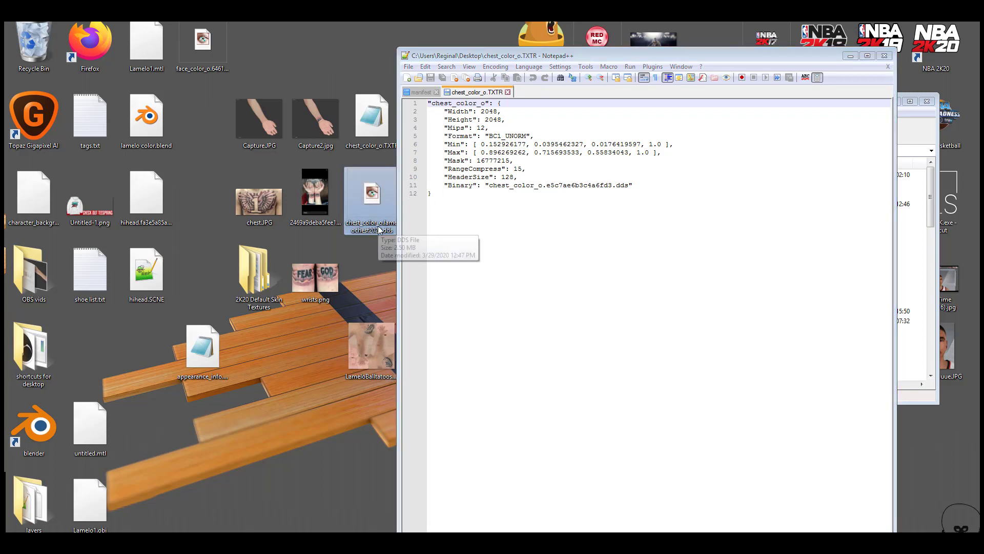
left_click(383, 216)
key("ctrl+a")
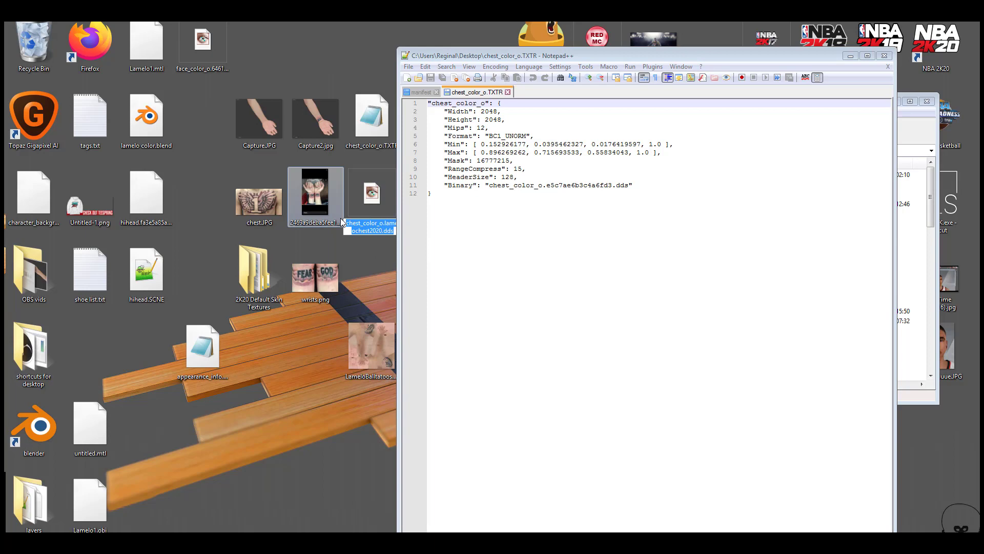
key("Return")
left_click(486, 185)
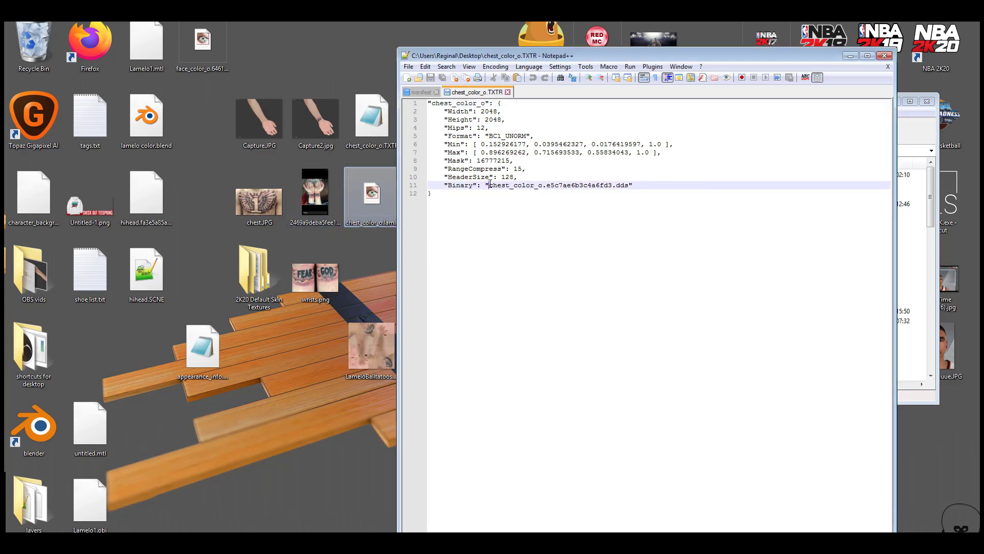
left_click_drag(487, 185, 630, 185)
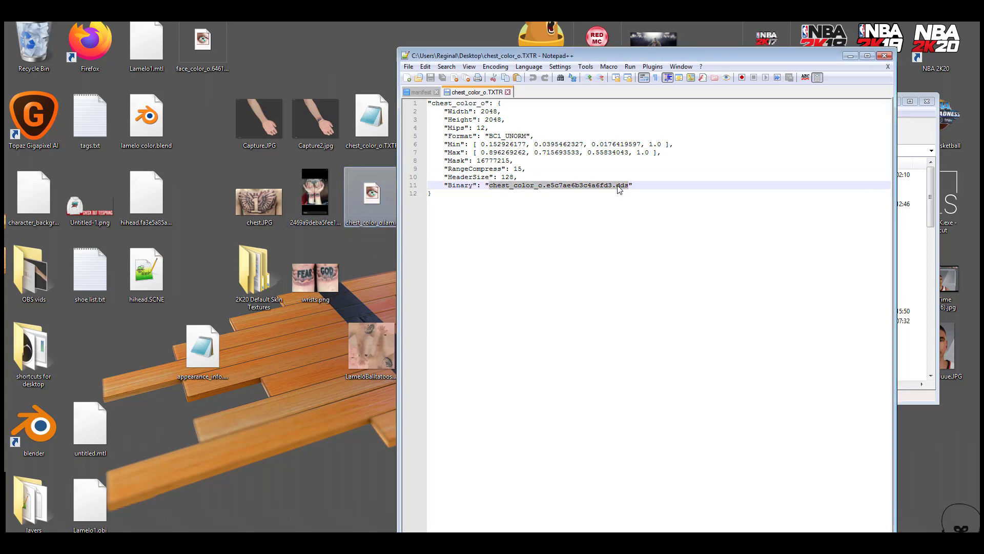
key("BackSpace")
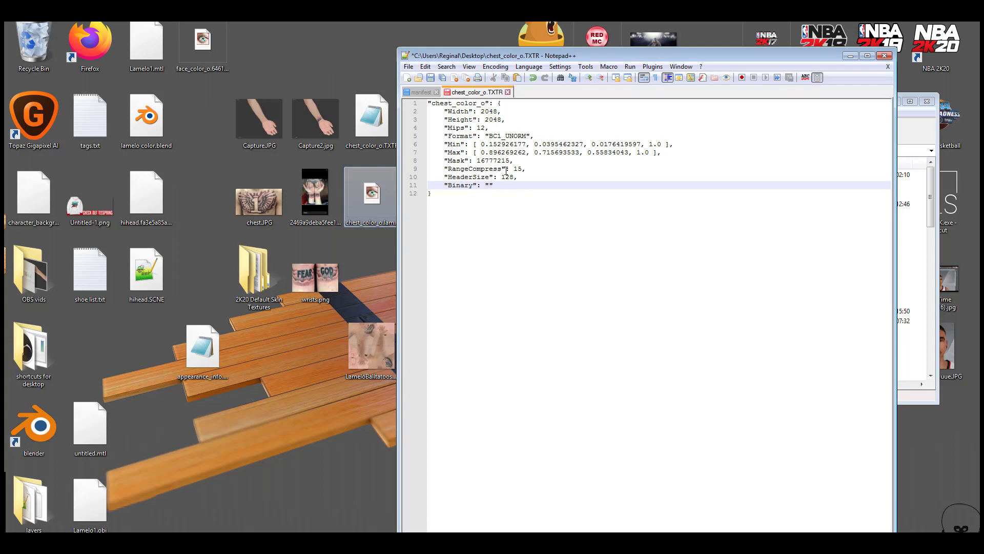
key("ctrl+v")
left_click(602, 254)
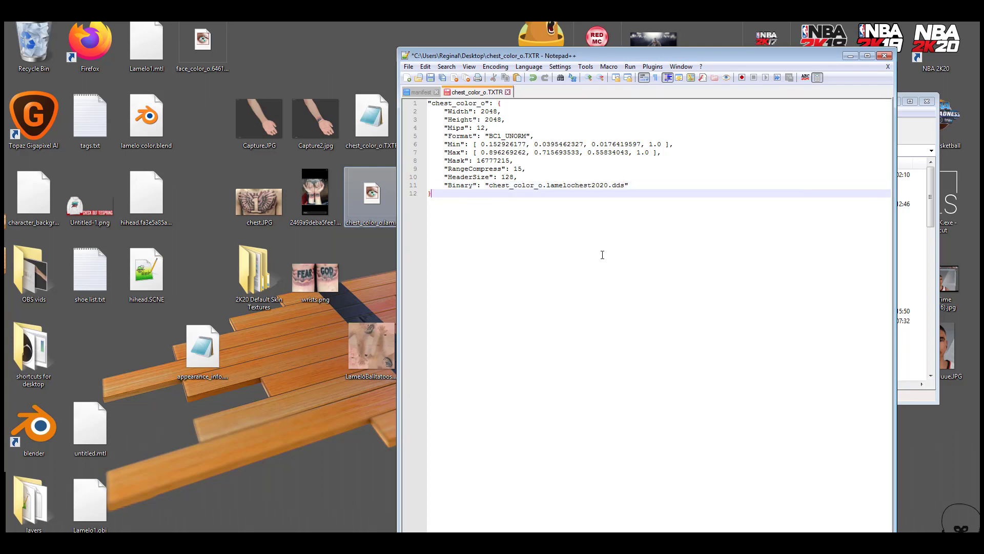
Save the edited chest_color_o.TXTR and close both the file and Notepad++
left_click(431, 78)
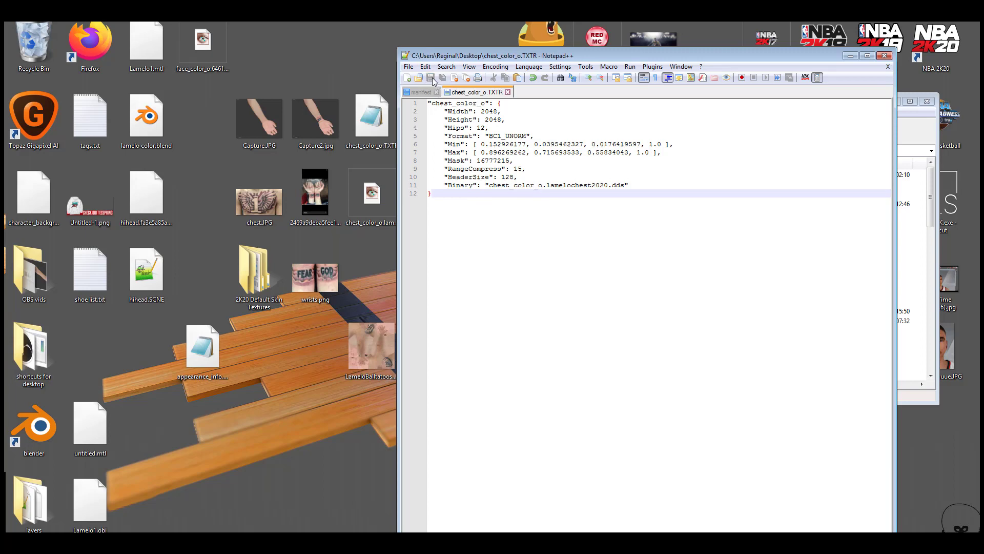
left_click(508, 92)
left_click(885, 55)
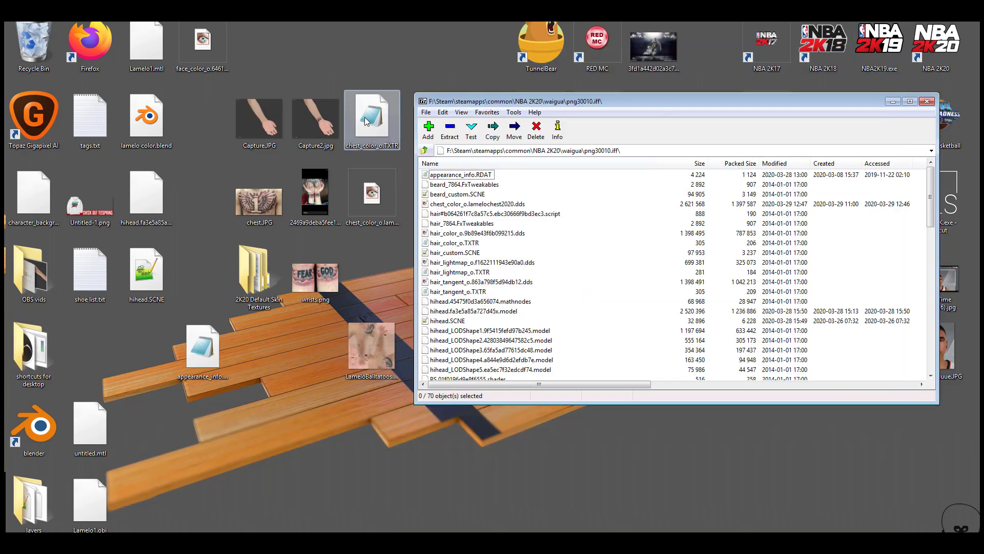
Check the Binary entry of the saved chest_color_o.TXTR in Notepad and add the file to the png30010.iff archive
left_click(366, 122)
double_click(366, 122)
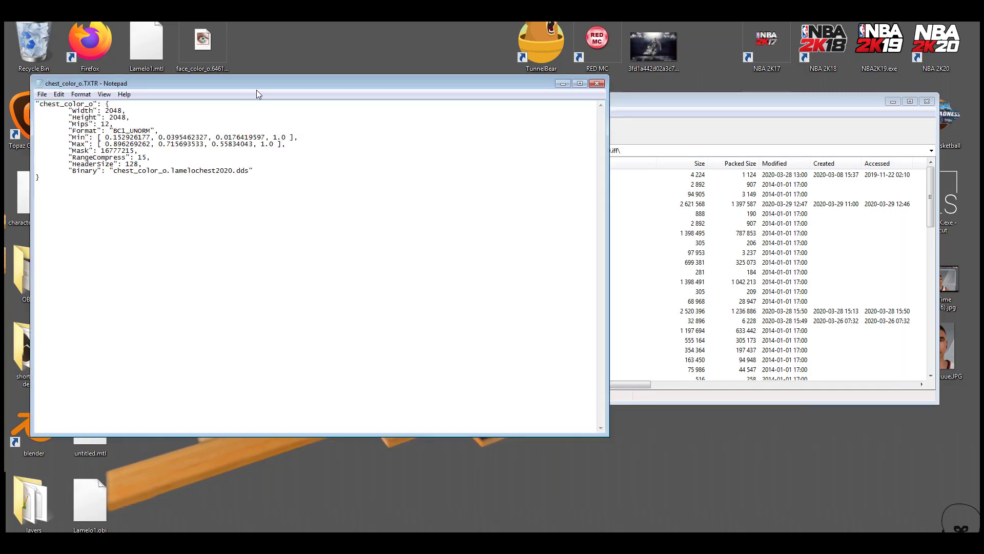
left_click_drag(268, 83, 404, 102)
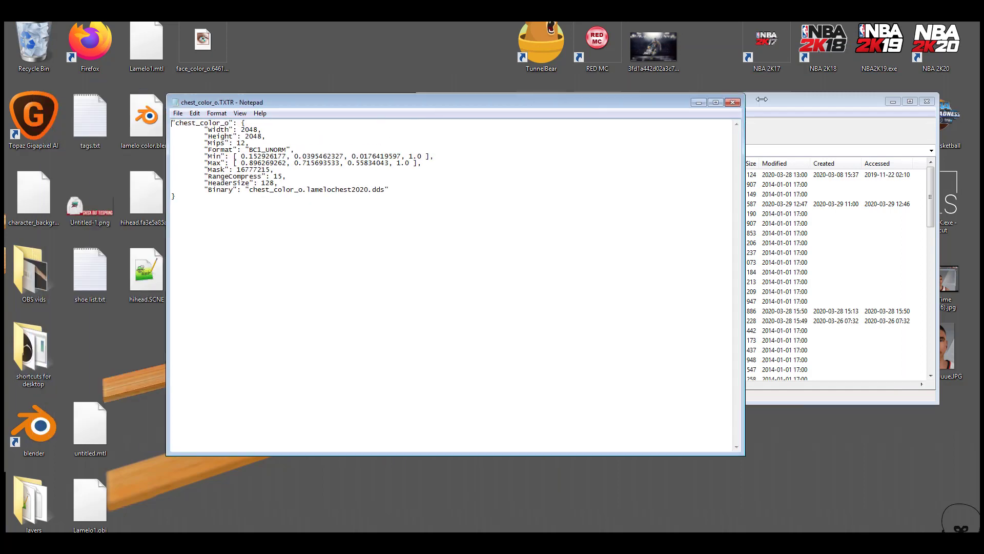
left_click(733, 102)
left_click_drag(378, 127, 625, 239)
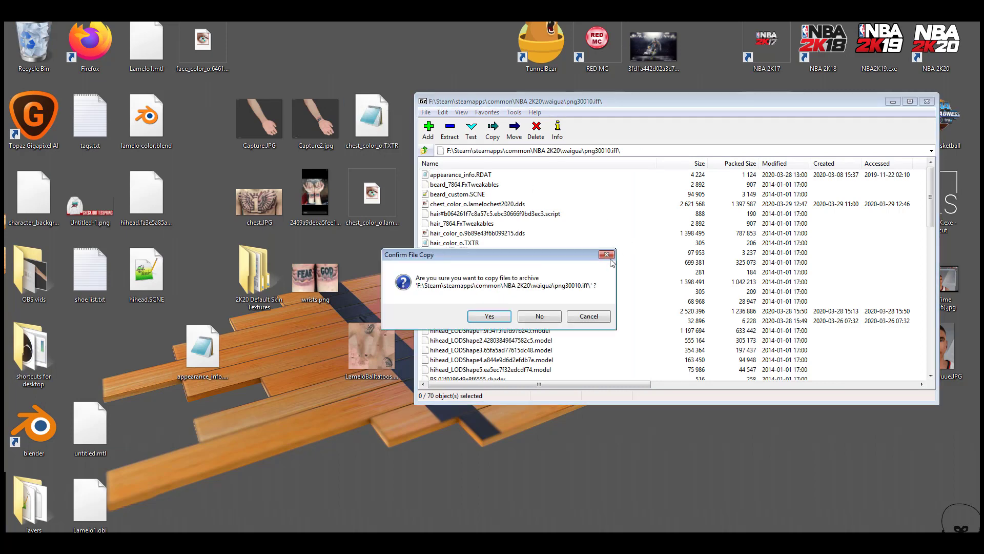
left_click(489, 316)
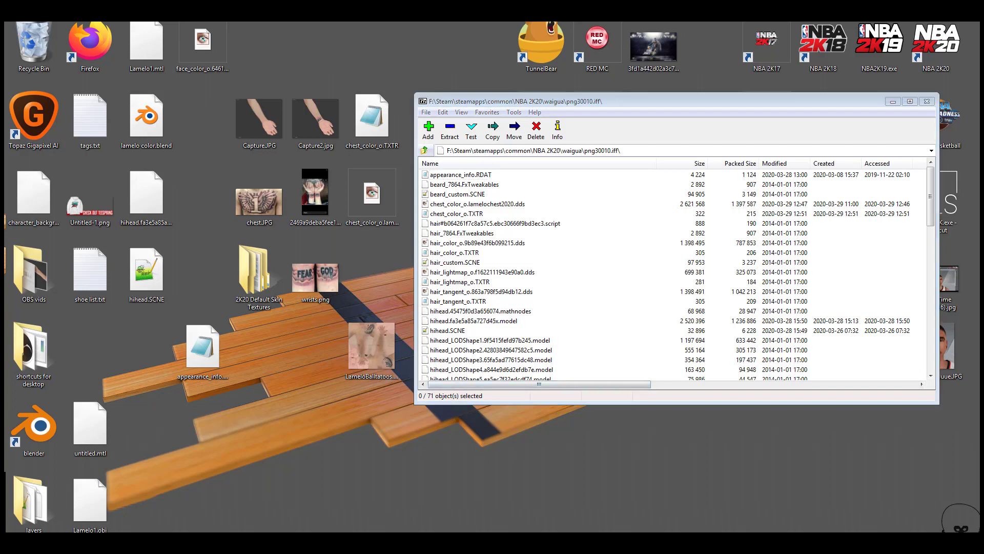
Switch to NBA 2K20, hide the Mini Xiugaiqi overlay, sort the created players by name and open L. Ball for editing
key("alt+Tab")
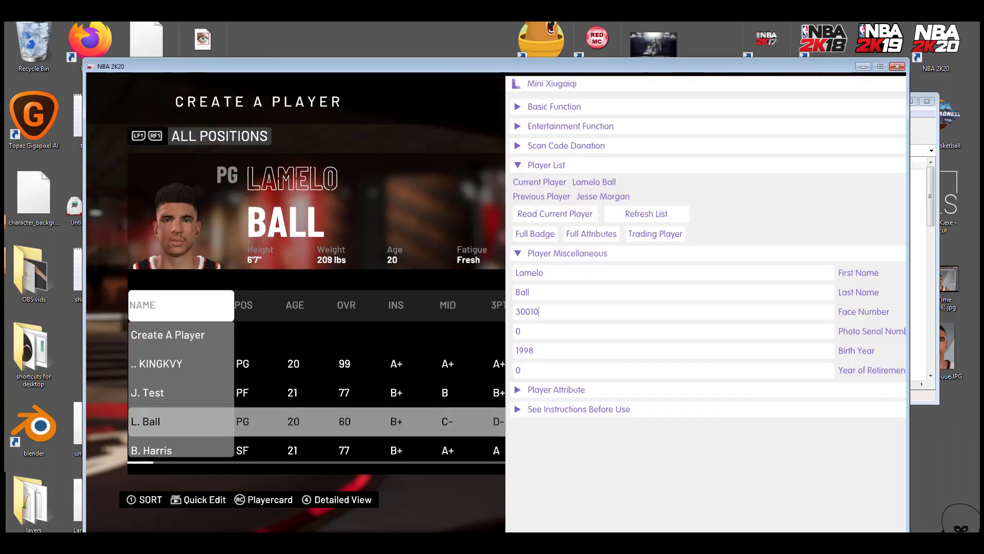
left_click(488, 132)
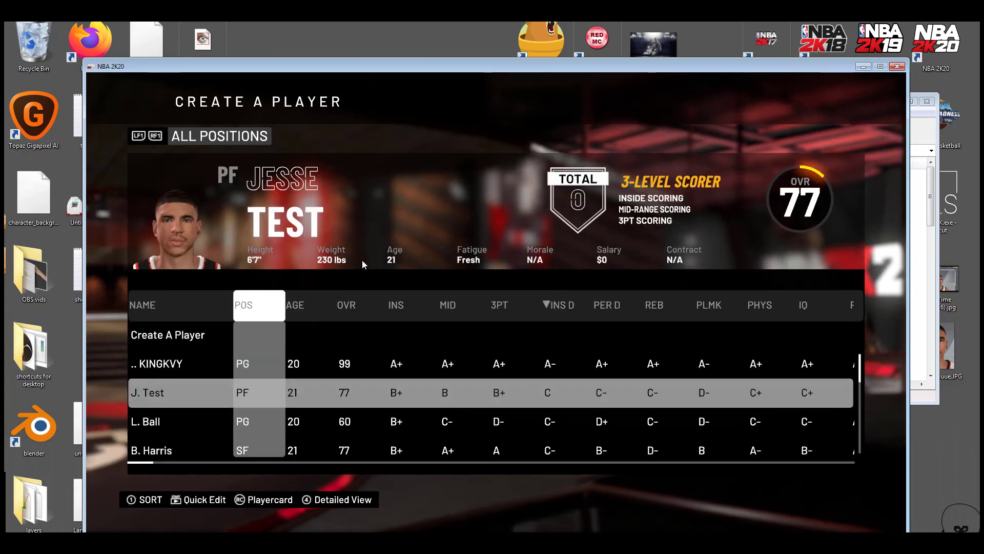
key("Escape")
left_click(528, 315)
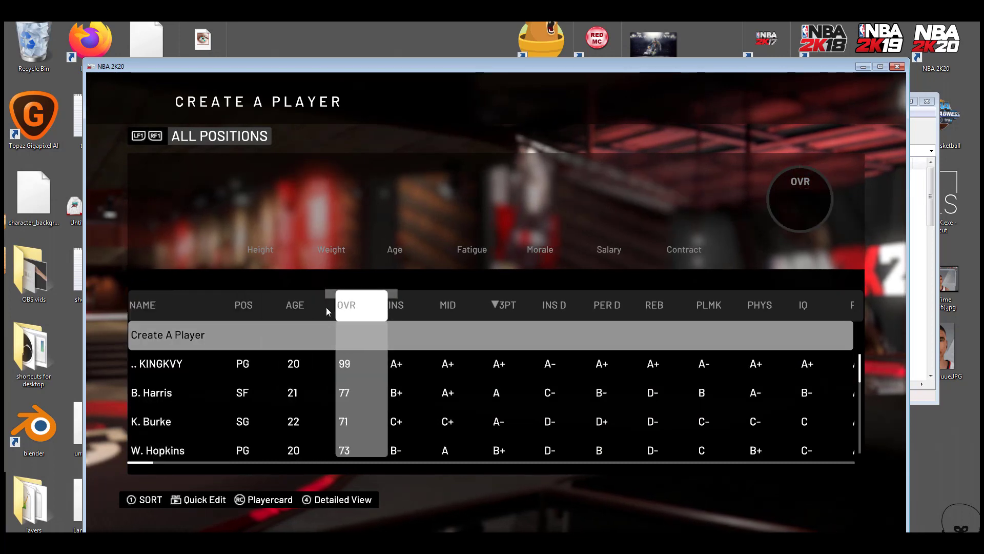
left_click(191, 305)
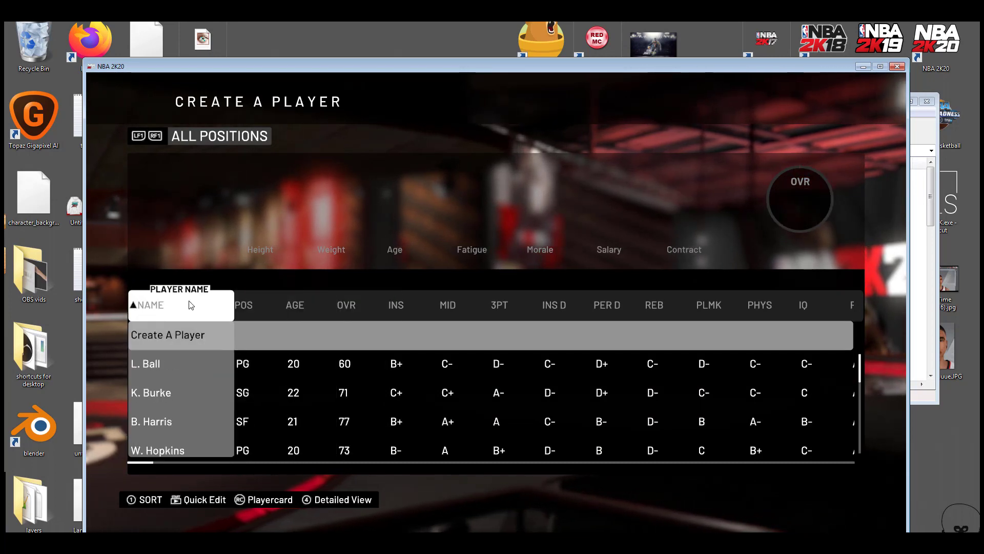
left_click(206, 370)
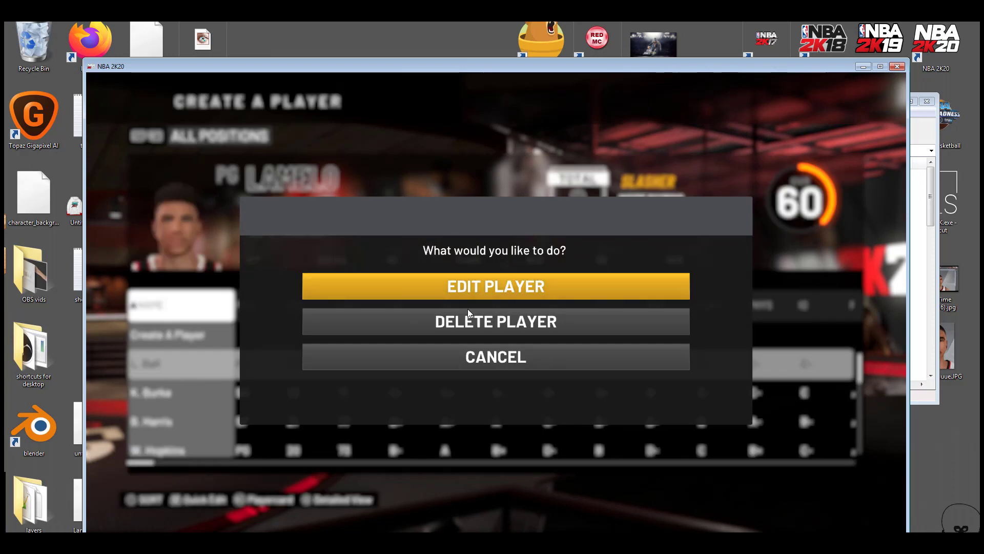
left_click(473, 290)
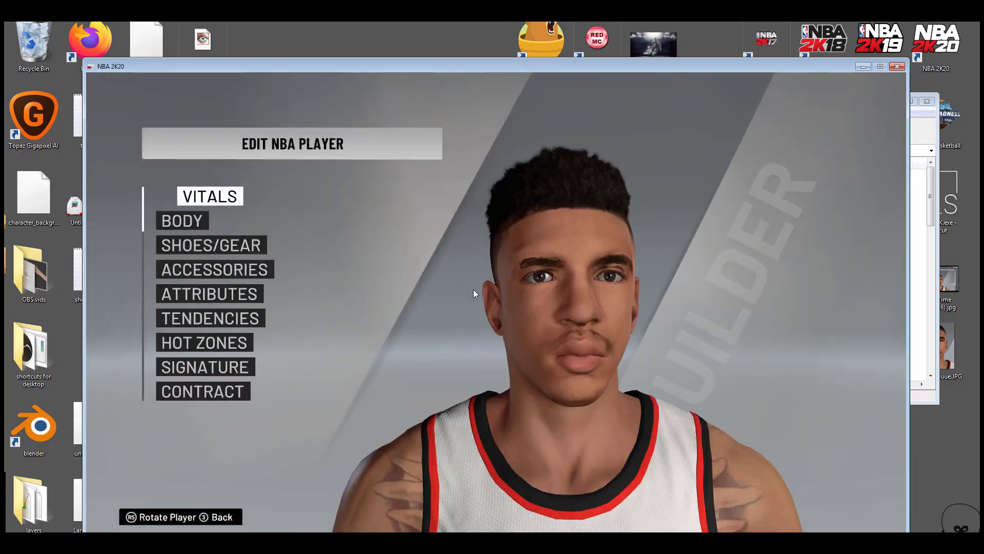
Examine the tattoos on Lamelo Ball's arms and shoulders from several angles in the full-body and close-up views
left_click(192, 219)
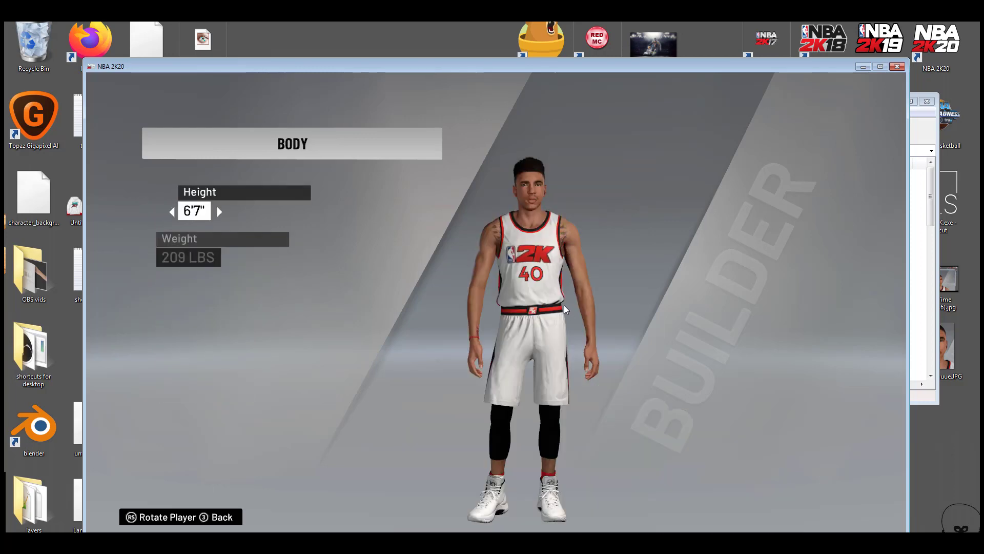
left_click_drag(424, 302, 629, 365)
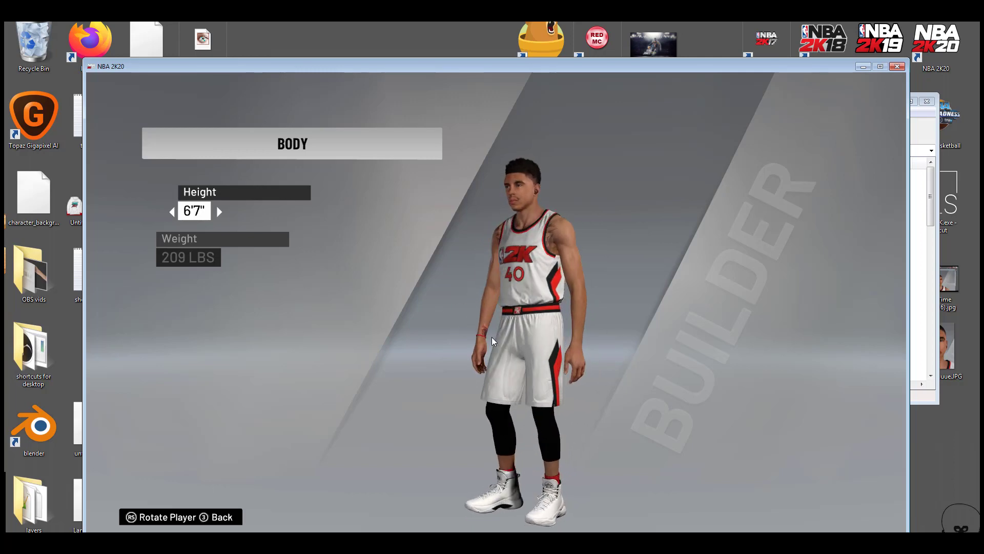
left_click_drag(637, 333, 560, 331)
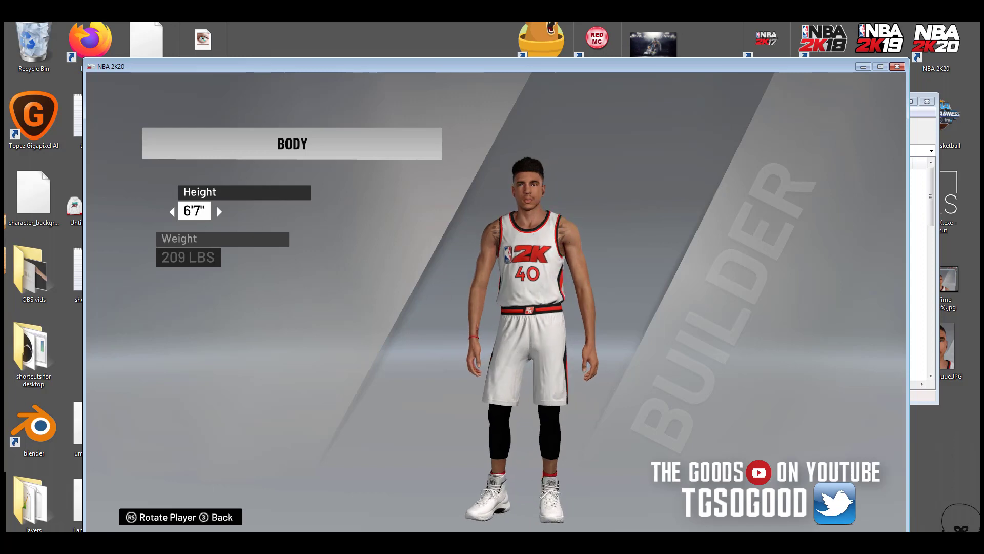
key("Escape")
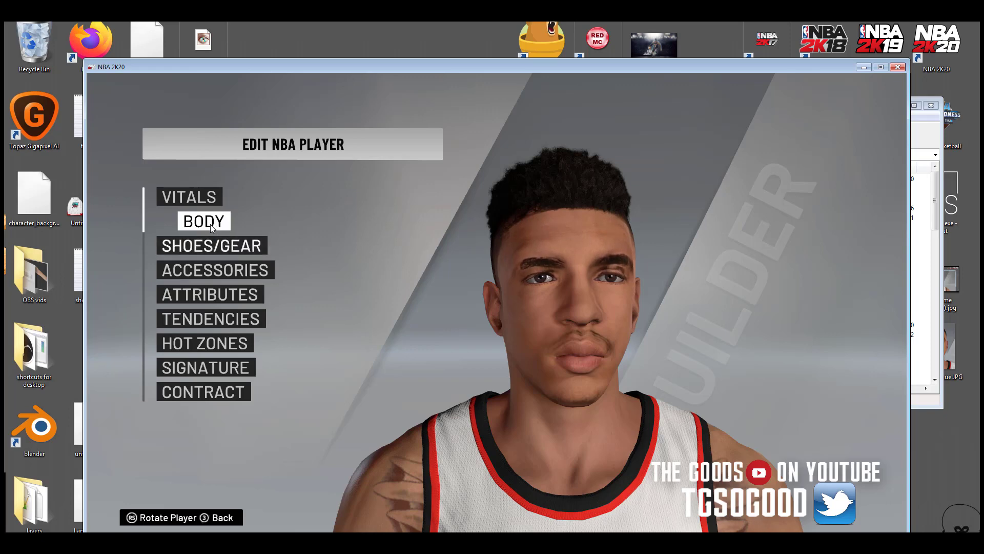
left_click_drag(503, 312, 672, 328)
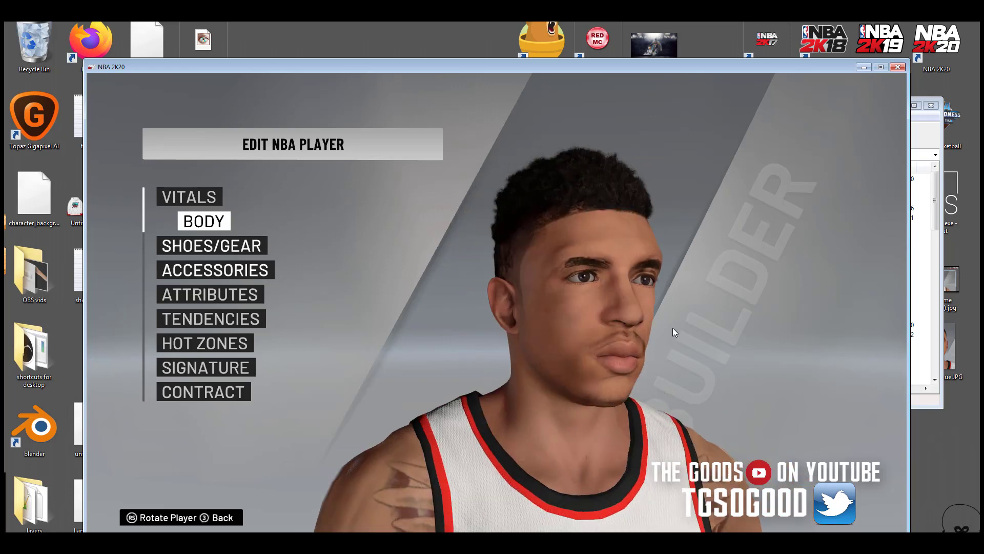
left_click(290, 238)
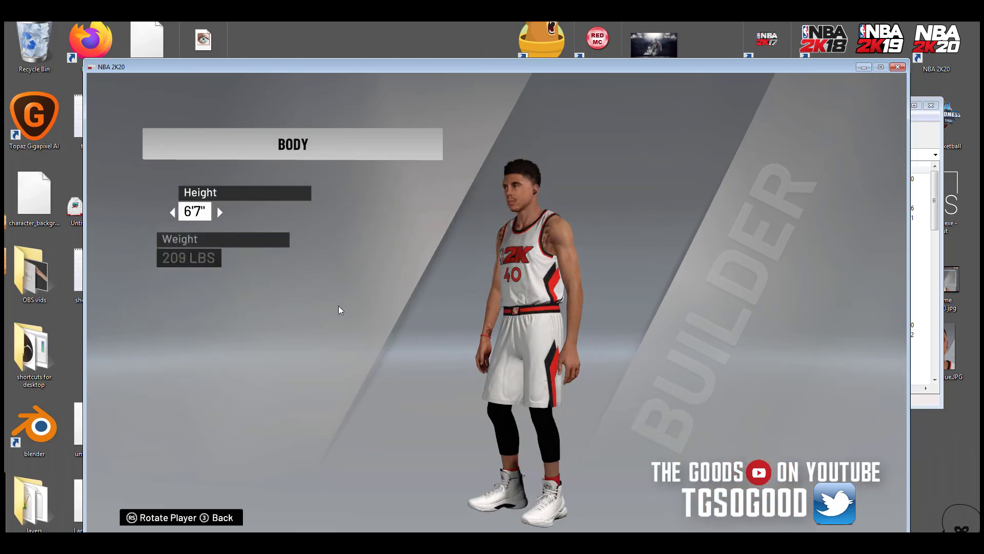
left_click_drag(396, 313, 762, 350)
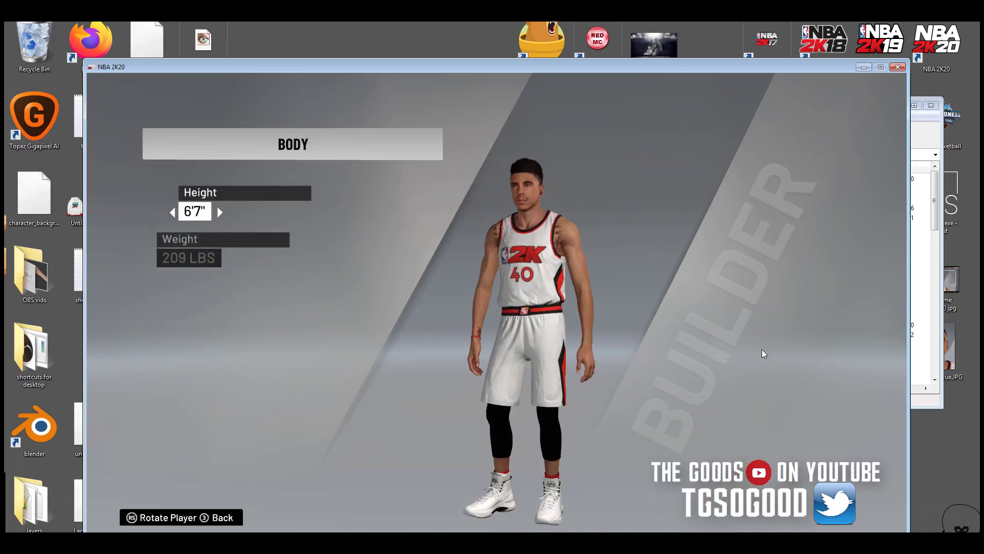
left_click_drag(604, 355, 504, 333)
key("Escape")
left_click_drag(632, 386, 598, 386)
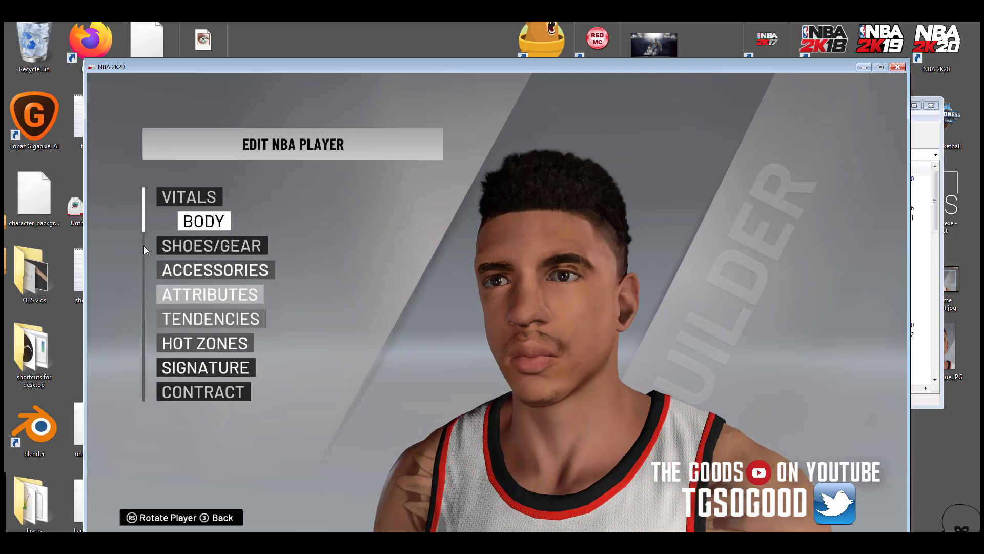
left_click(205, 222)
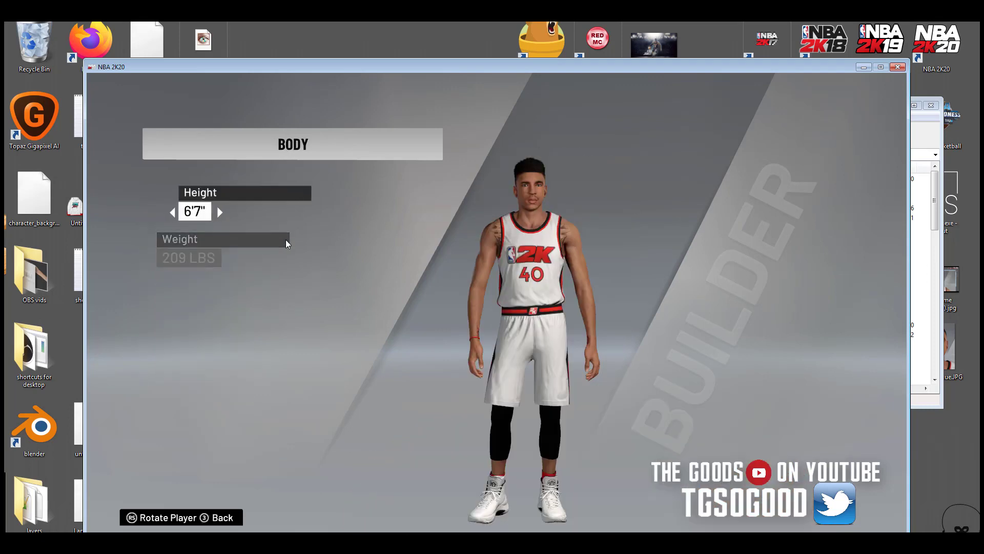